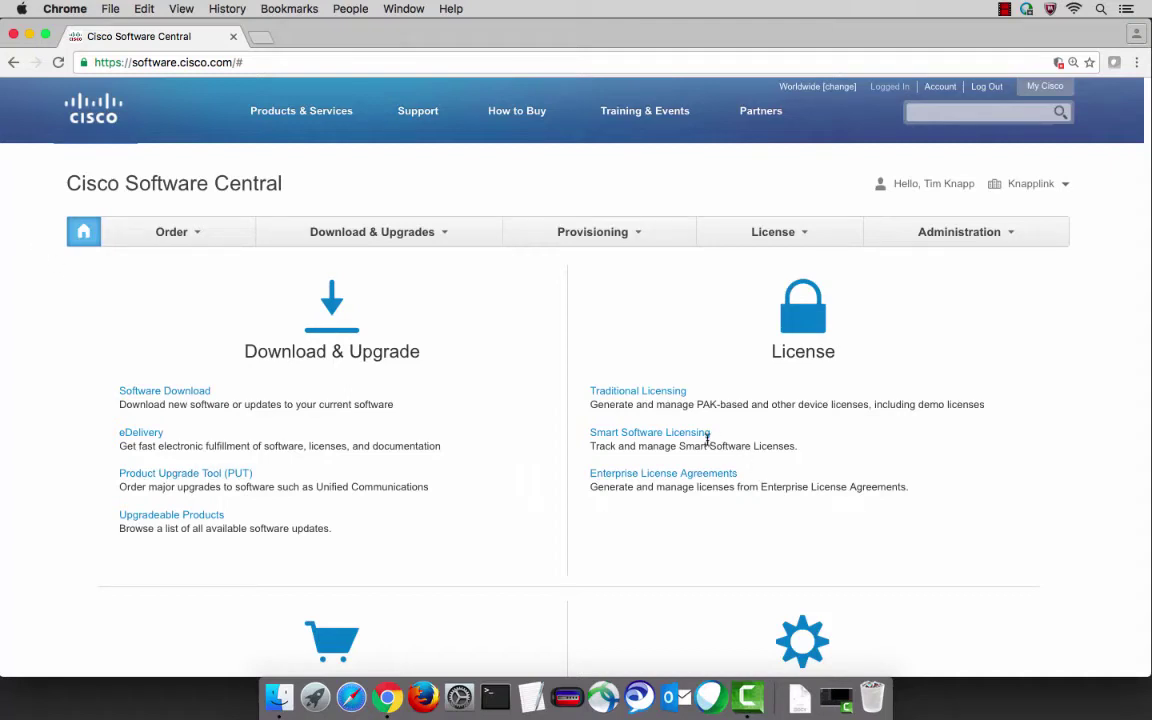
Open the Smart Software Licensing inventory and list the licenses of the DEFAULT virtual account
{"action": "left_click", "coordinate": [788, 236]}
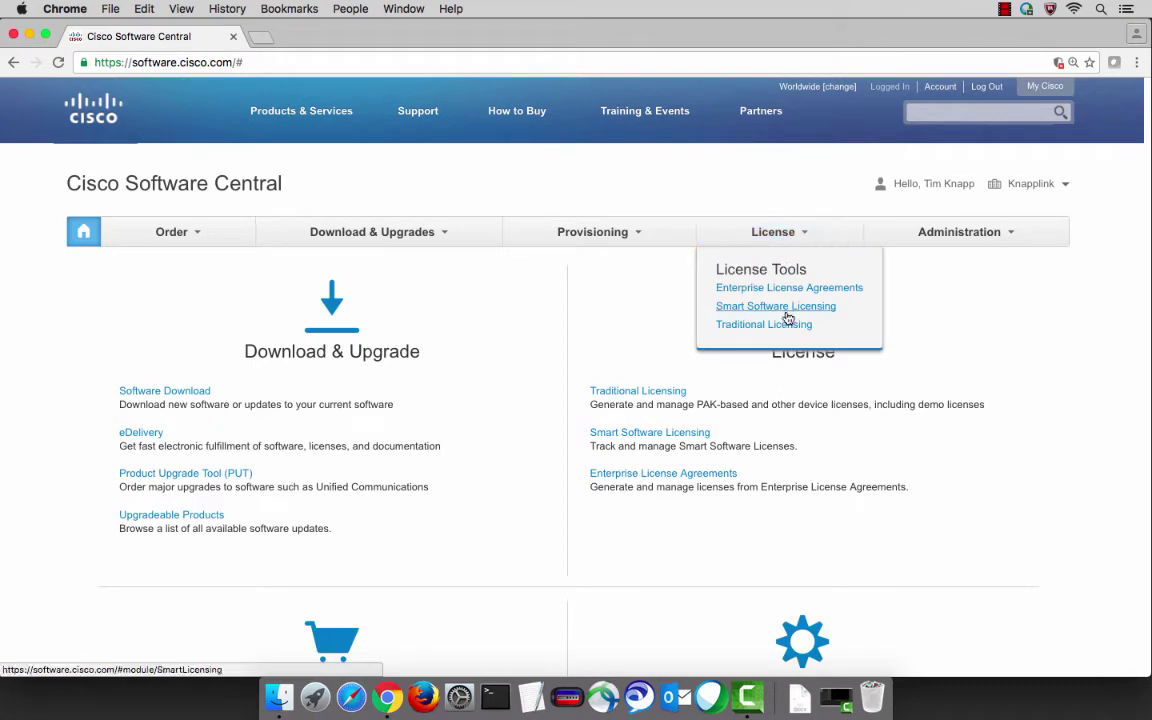
{"action": "left_click", "coordinate": [788, 310]}
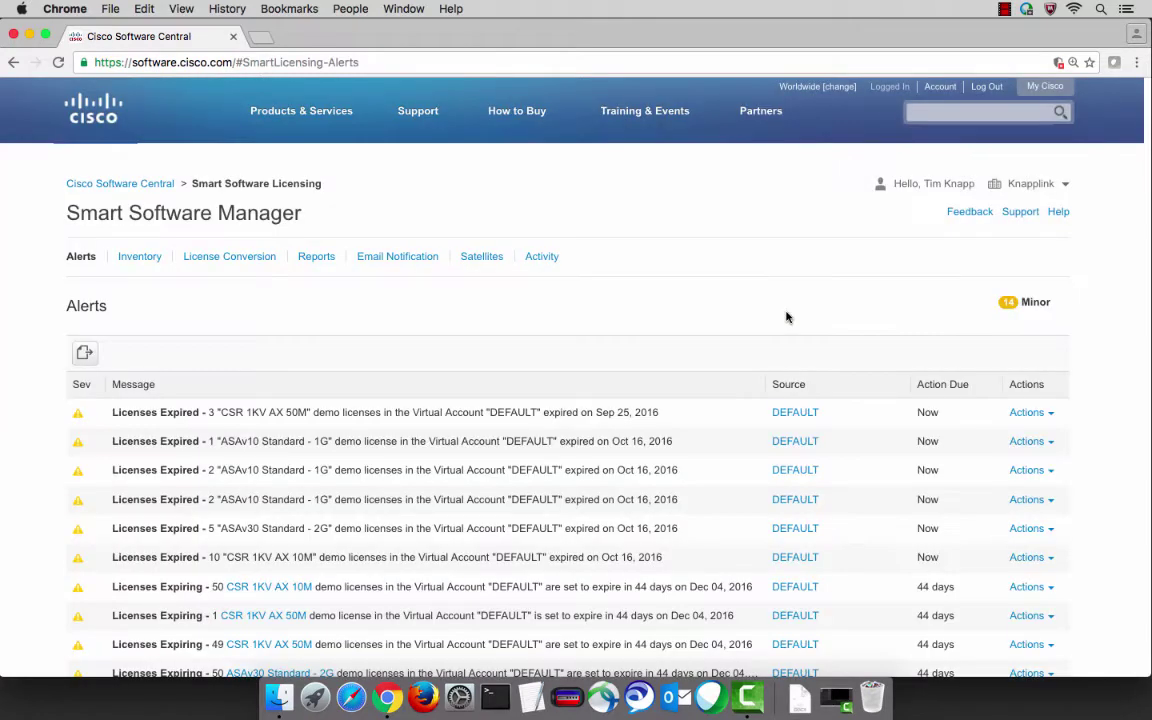
{"action": "left_click", "coordinate": [142, 259]}
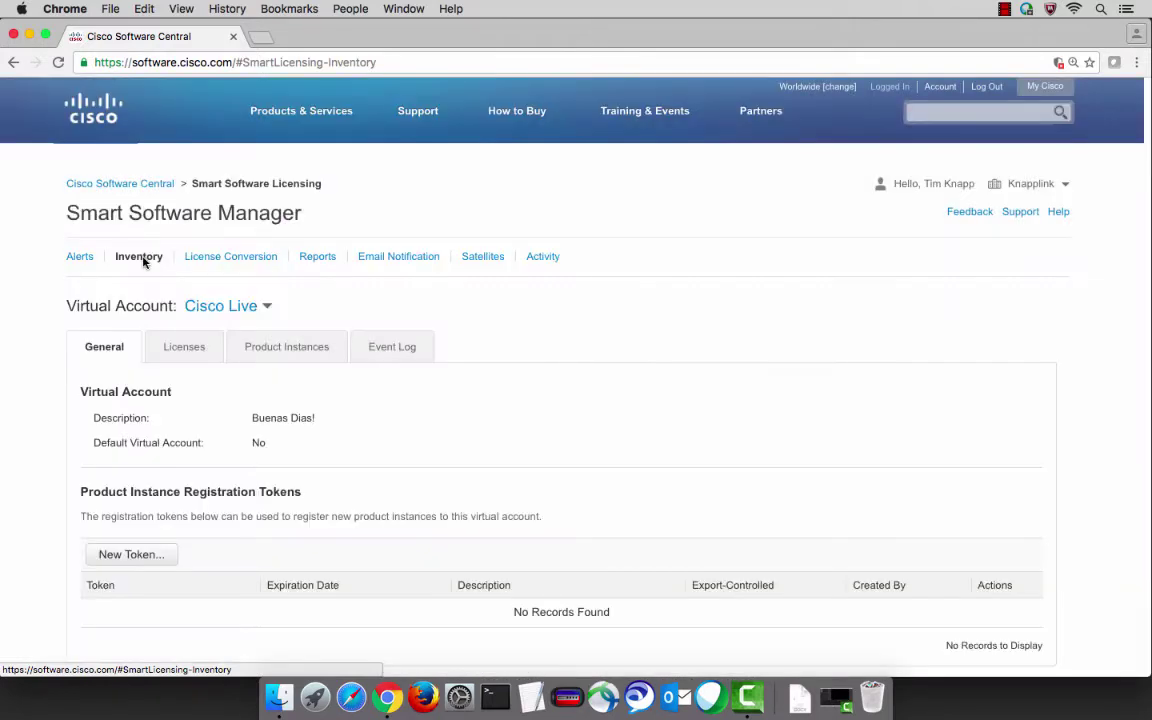
{"action": "left_click", "coordinate": [236, 308]}
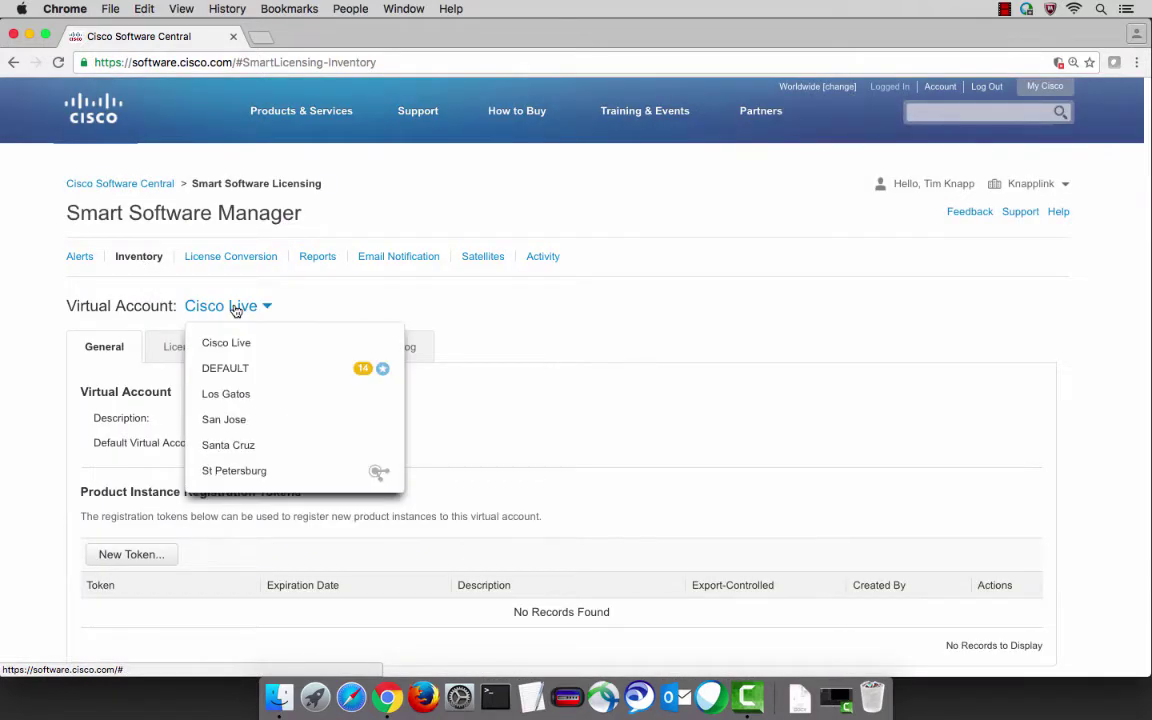
{"action": "left_click", "coordinate": [238, 367]}
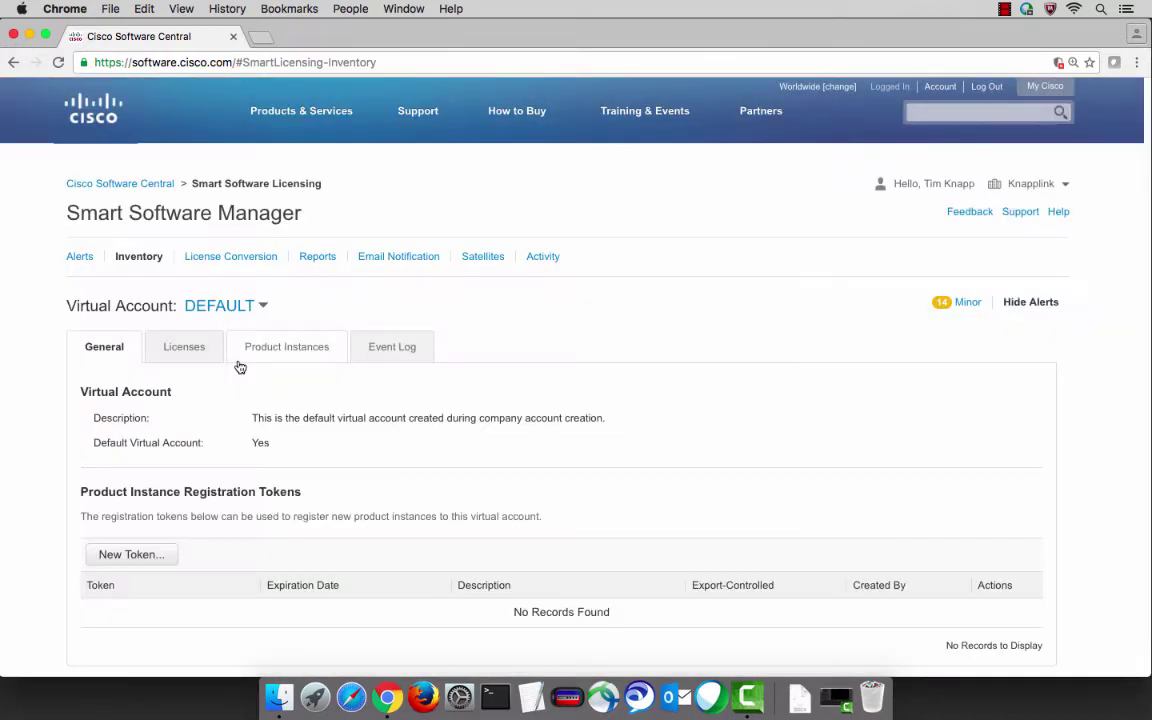
{"action": "left_click", "coordinate": [215, 360]}
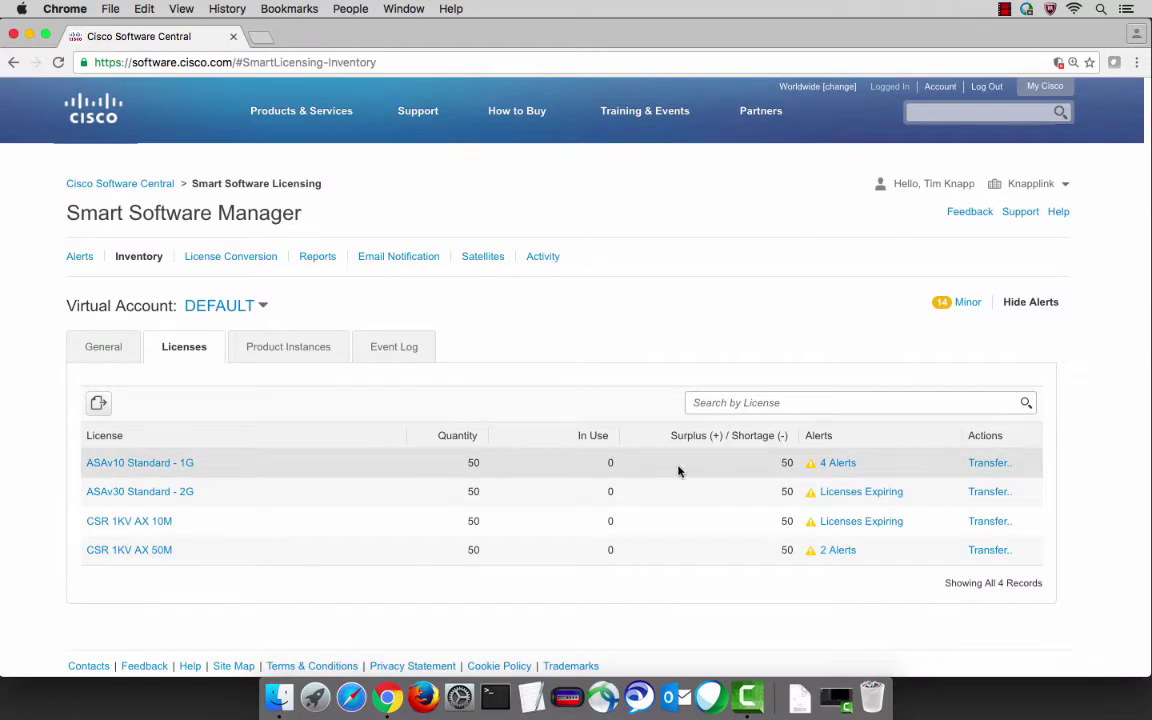
Transfer 1 ASAv10 Standard - 1G license from DEFAULT to the Cisco Live virtual account, previewing the transfer before completing it
{"action": "left_click", "coordinate": [990, 465]}
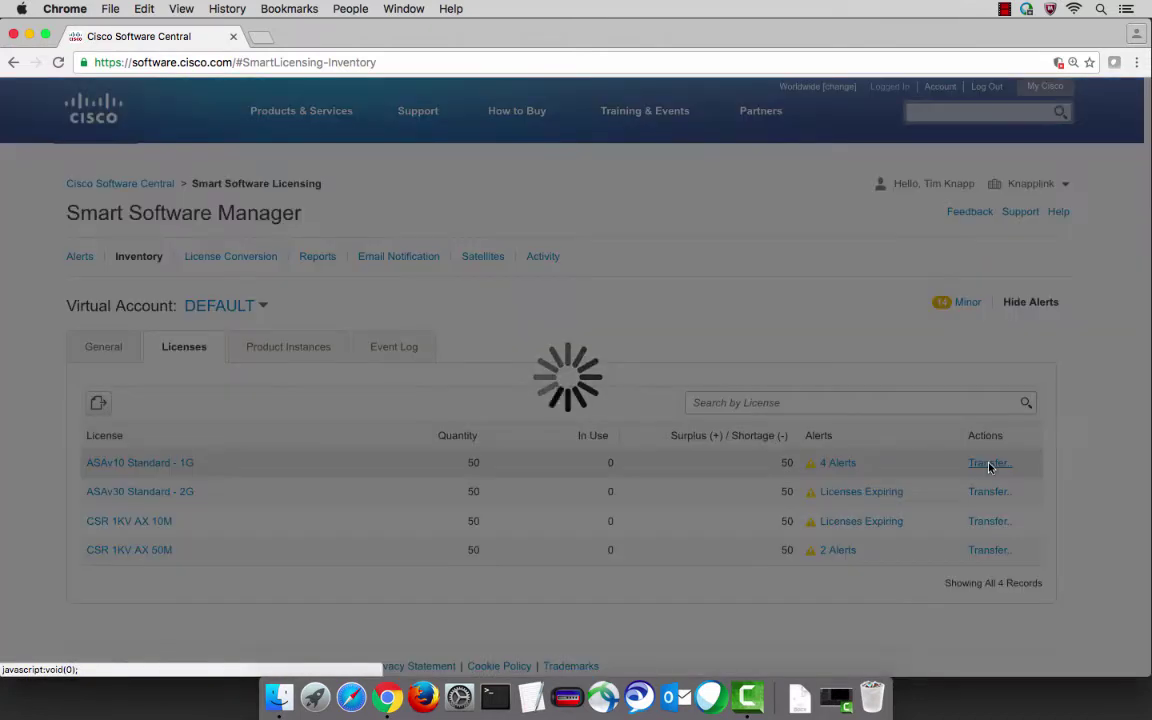
{"action": "left_click", "coordinate": [675, 331]}
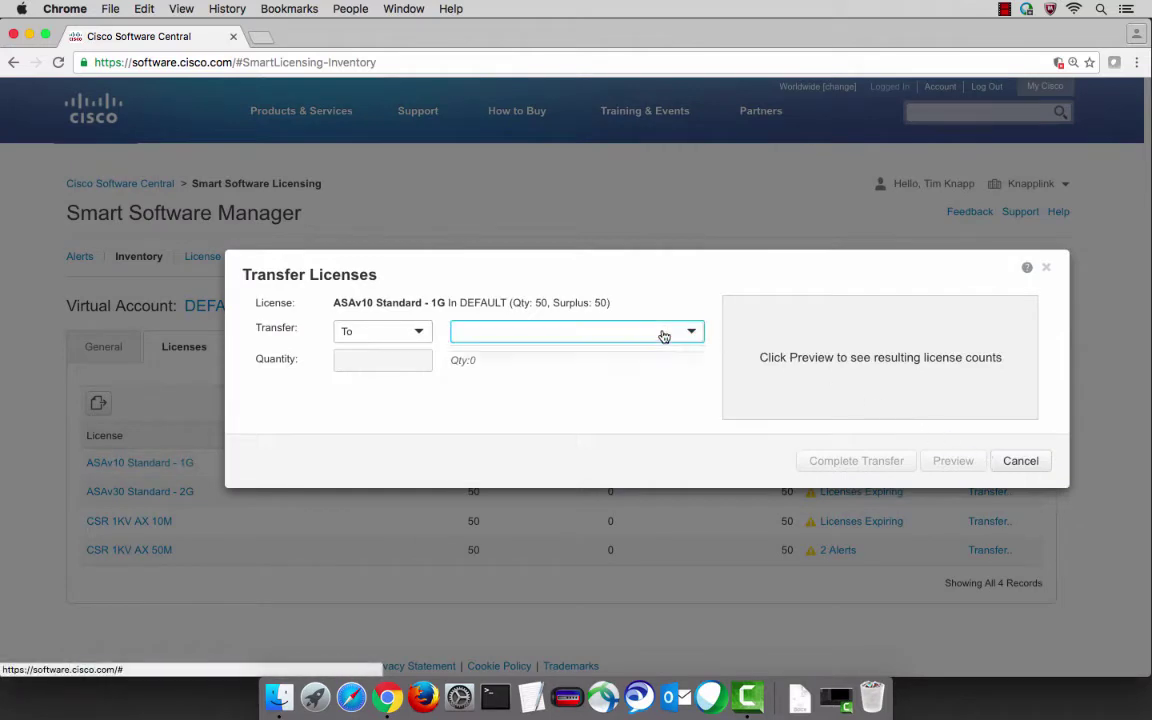
{"action": "left_click", "coordinate": [518, 366]}
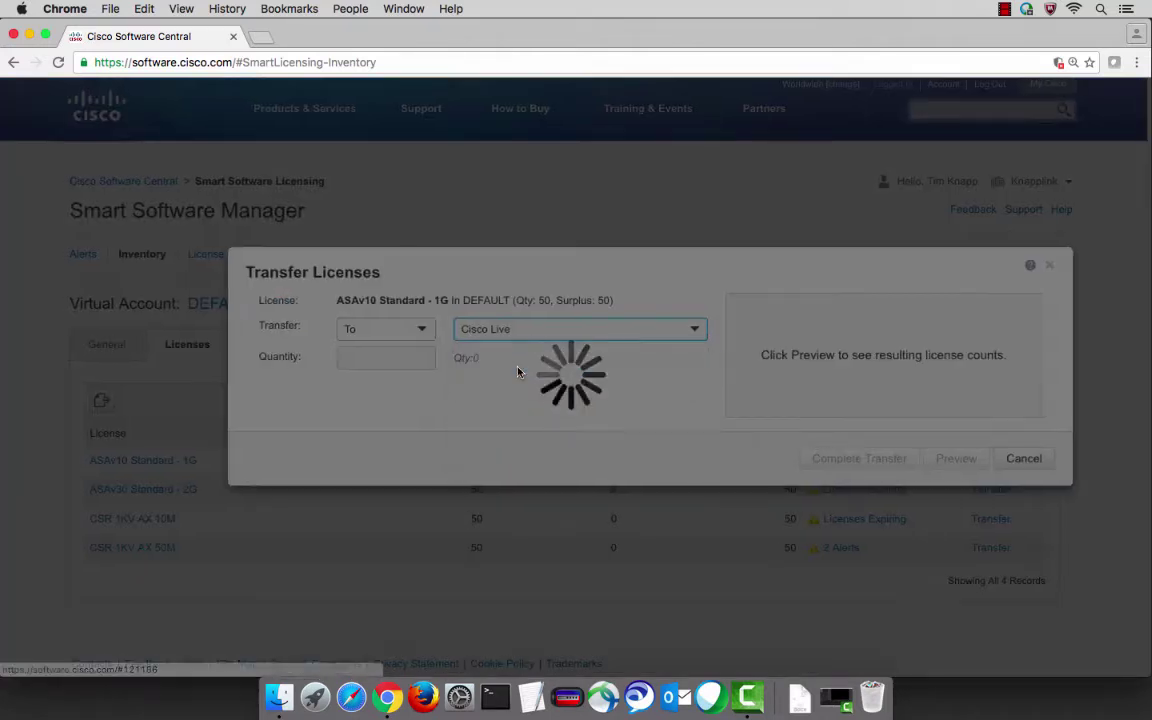
{"action": "left_click", "coordinate": [522, 358]}
{"action": "type", "text": "1"}
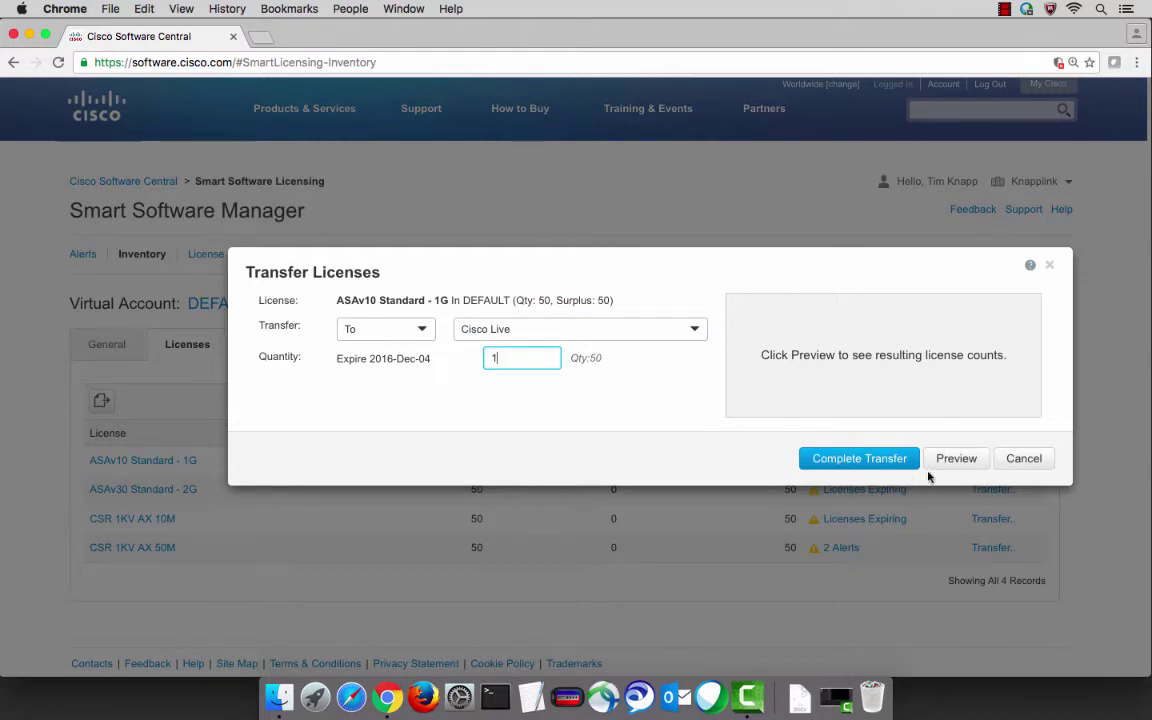
{"action": "left_click", "coordinate": [952, 464]}
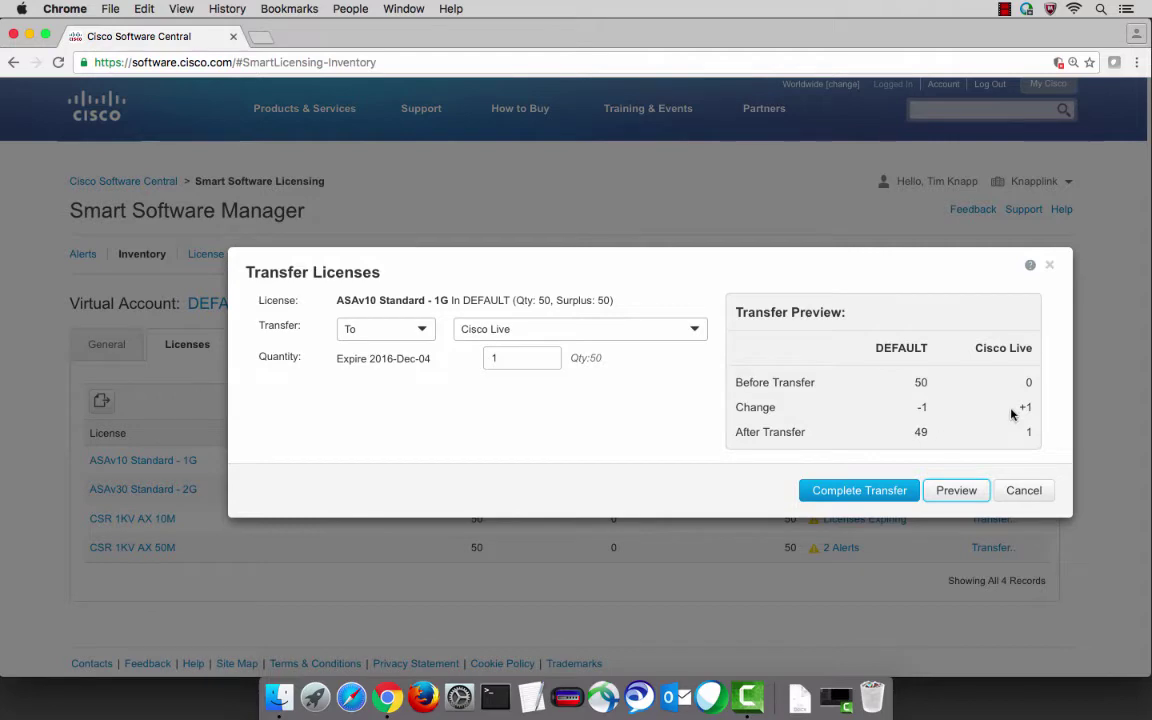
{"action": "left_click", "coordinate": [862, 495]}
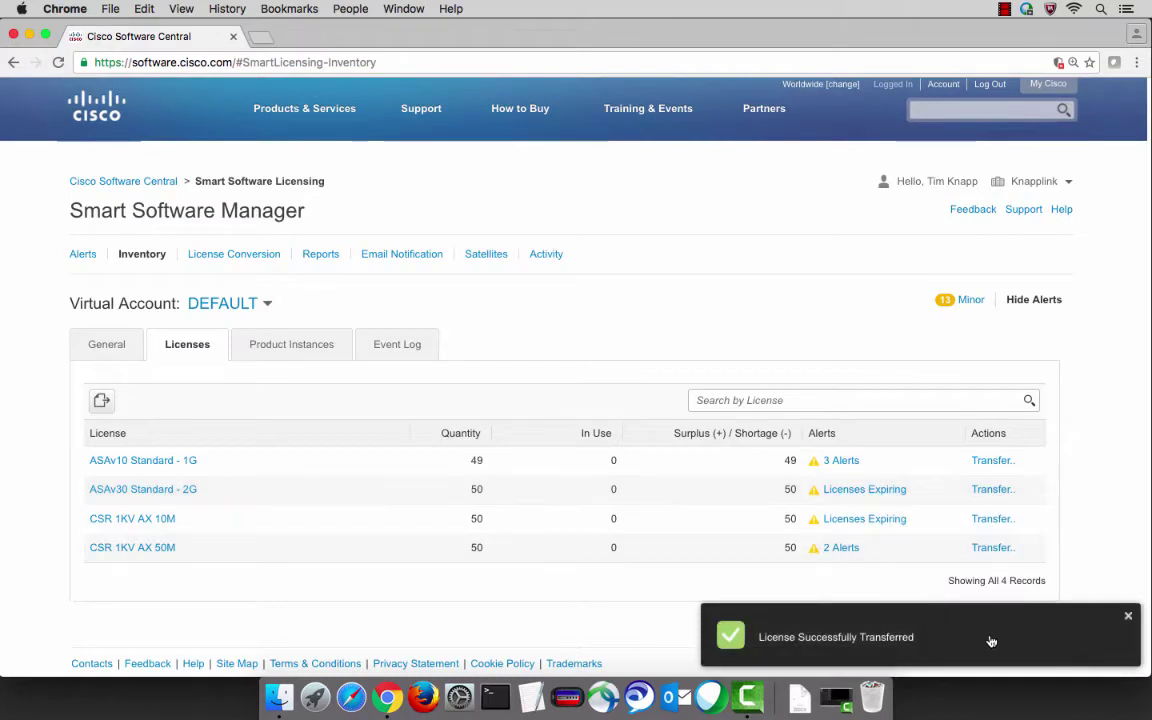
Switch to the Cisco Live virtual account and create a registration token with the description "This is a new token"
{"action": "left_click", "coordinate": [255, 303]}
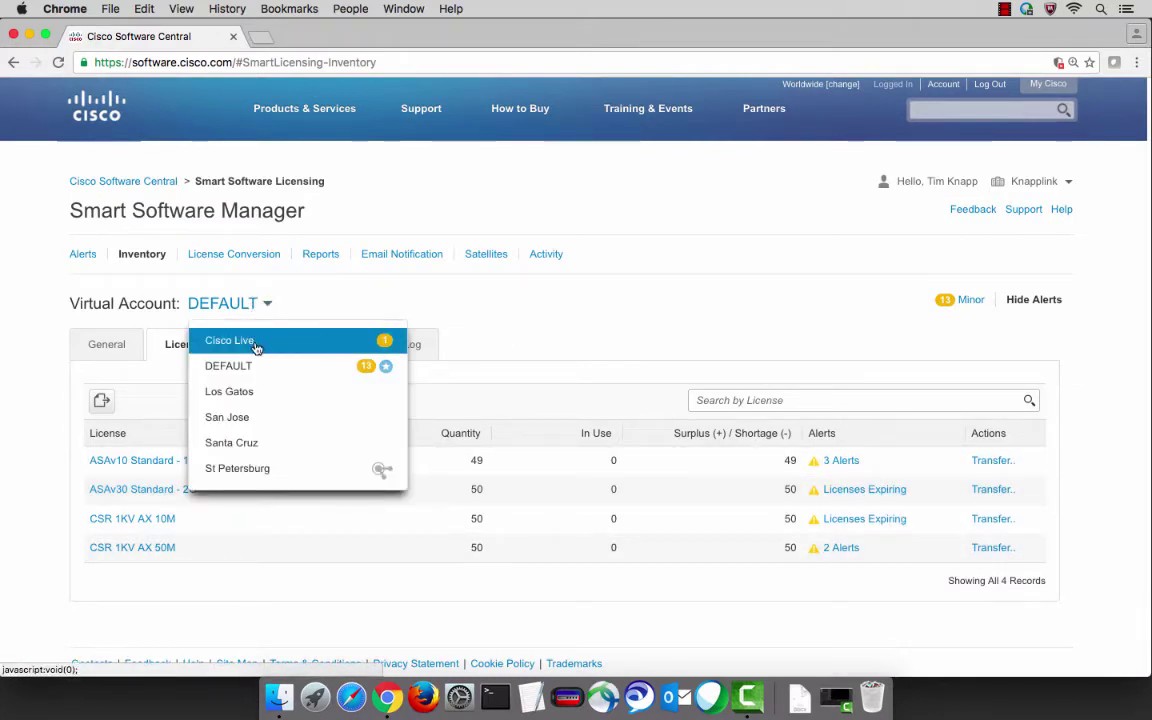
{"action": "left_click", "coordinate": [255, 344]}
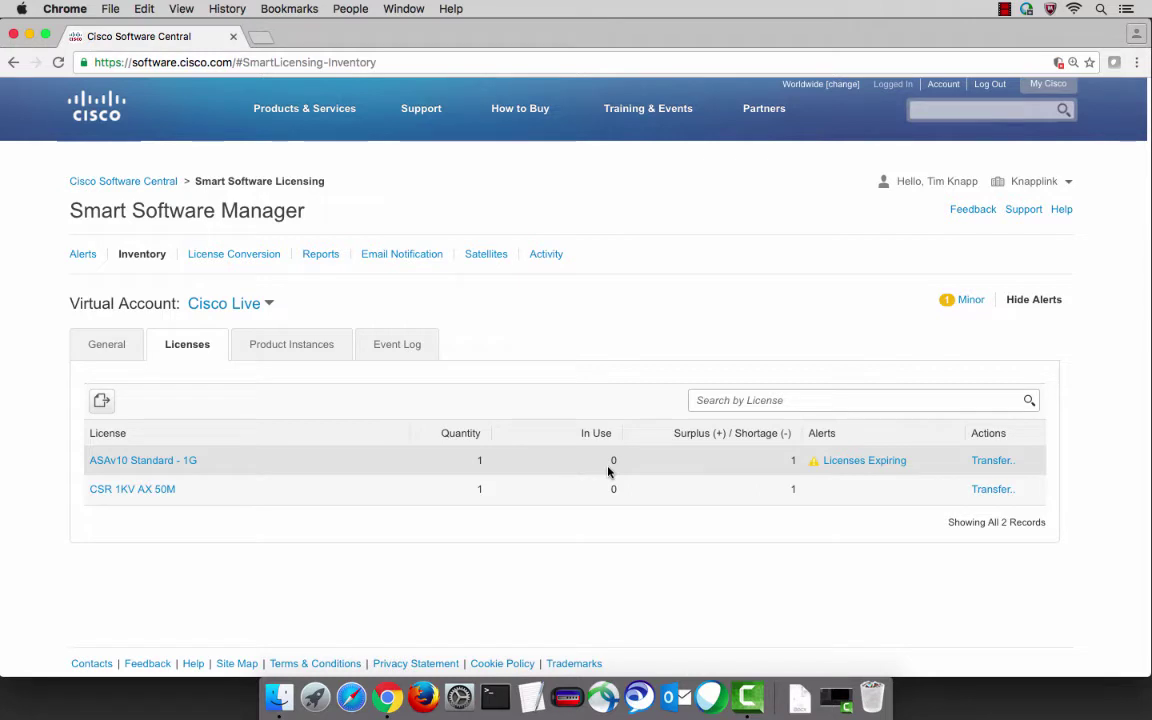
{"action": "left_click", "coordinate": [100, 346]}
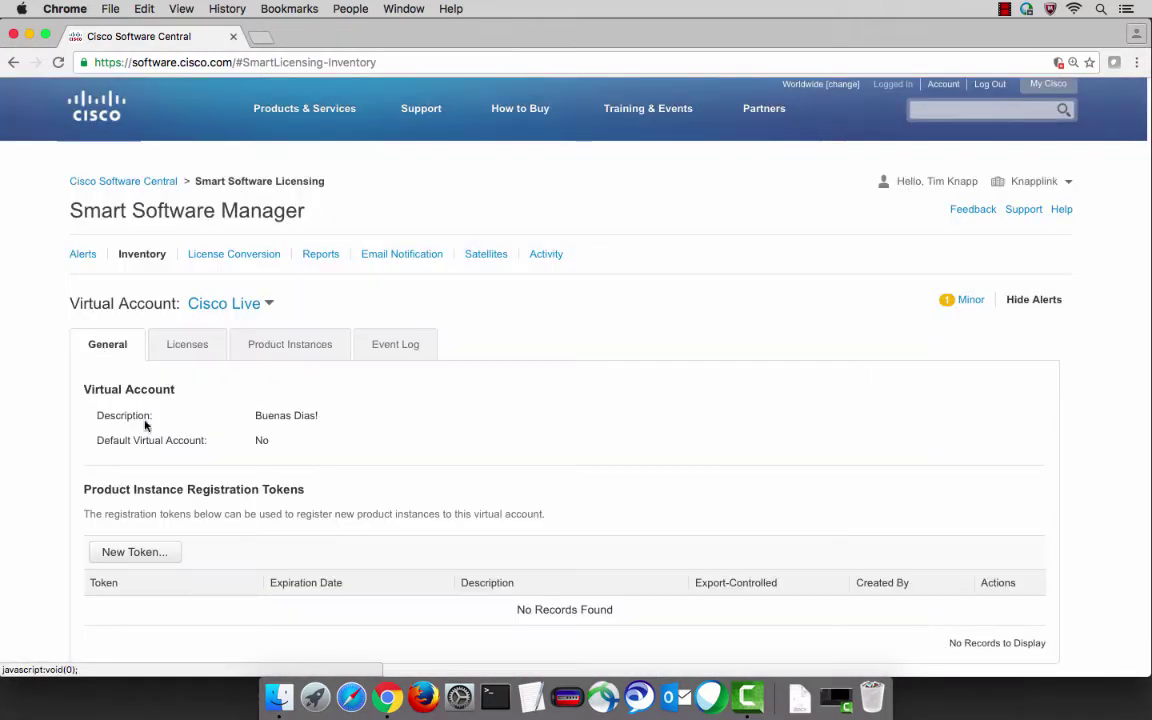
{"action": "left_click", "coordinate": [177, 556]}
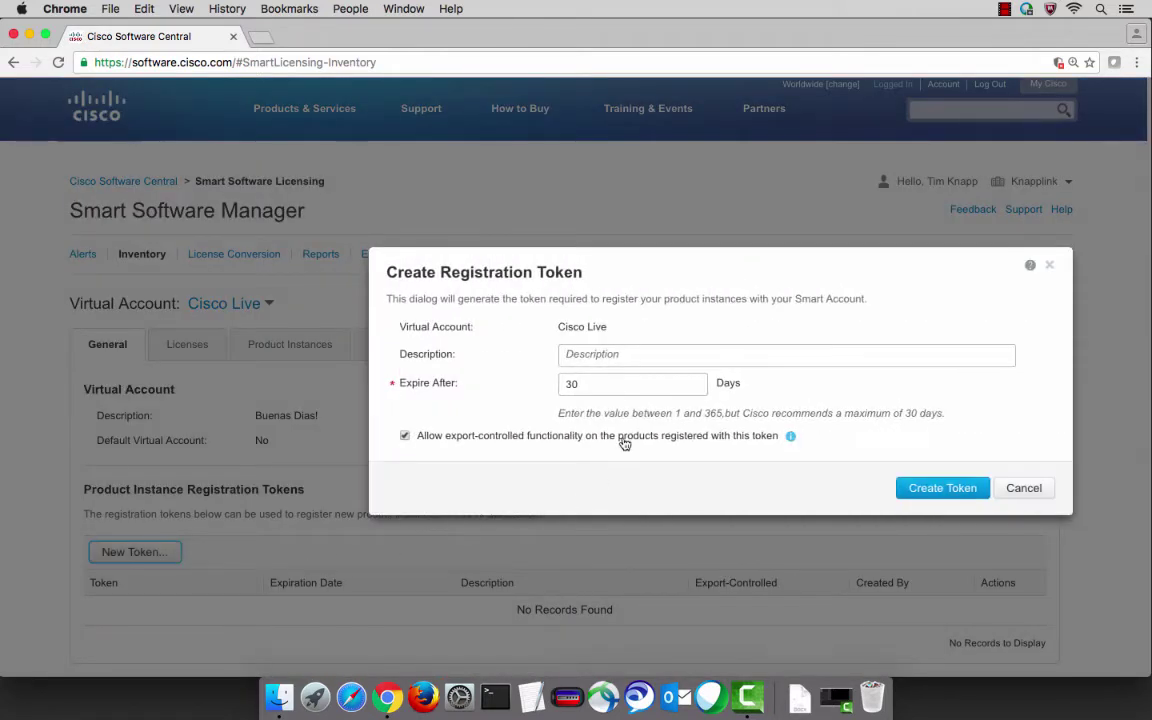
{"action": "left_click", "coordinate": [562, 354]}
{"action": "type", "text": "This is"}
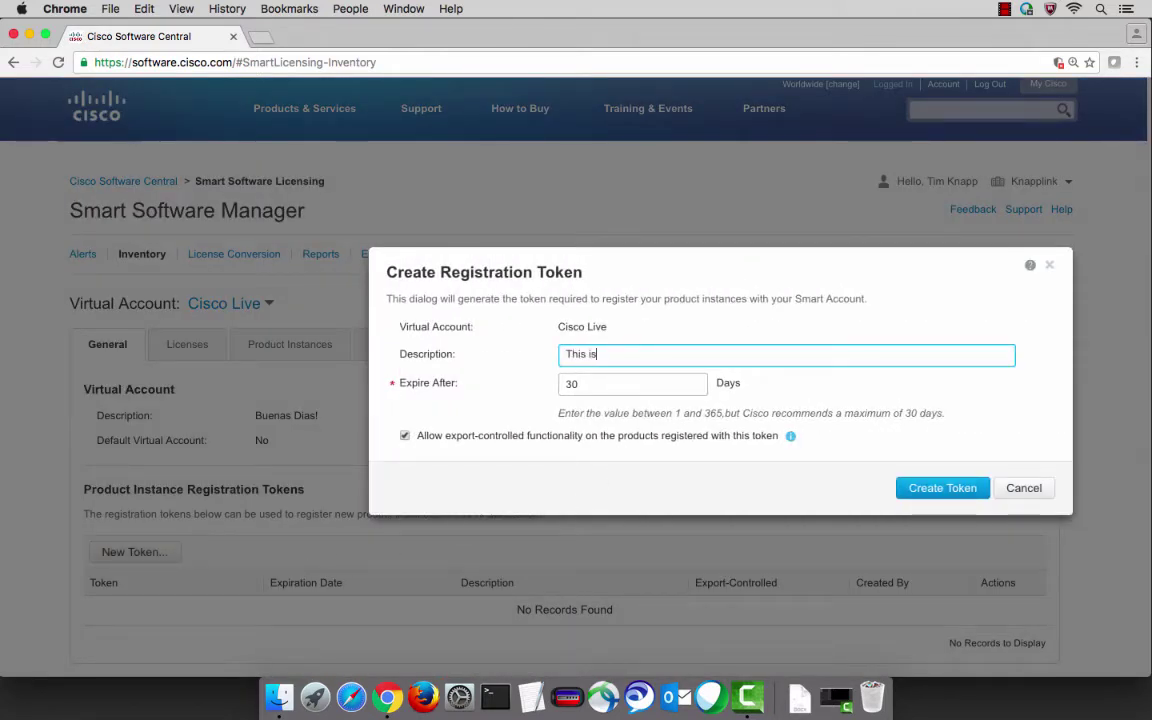
{"action": "type", "text": " a new token"}
{"action": "left_click", "coordinate": [900, 489]}
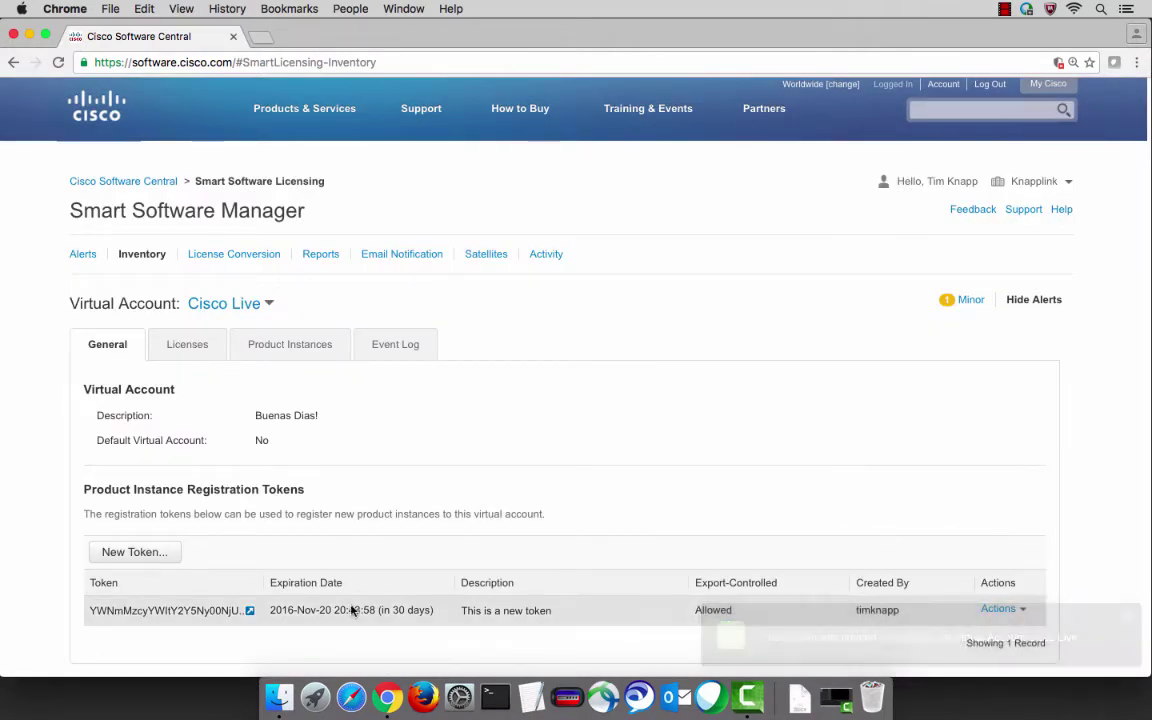
Copy the new registration token to the clipboard and show the Cisco Live account's licenses
{"action": "left_click", "coordinate": [205, 610]}
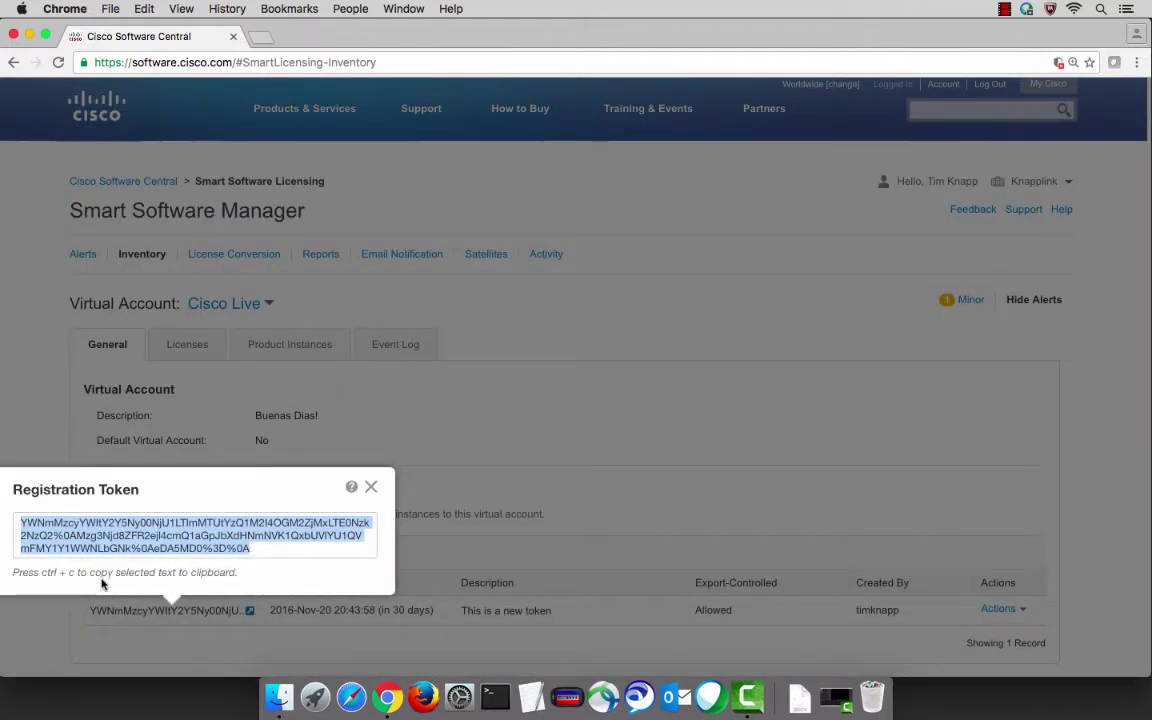
{"action": "key", "text": "super+c"}
{"action": "left_click", "coordinate": [371, 489]}
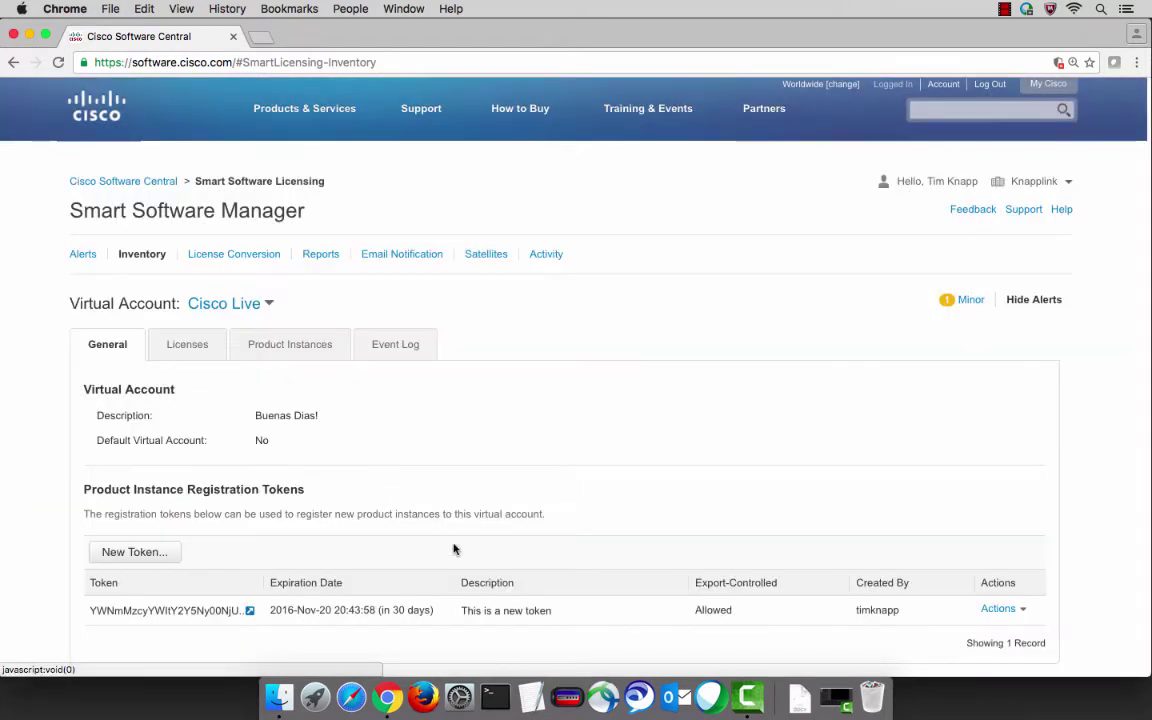
{"action": "left_click", "coordinate": [1000, 609]}
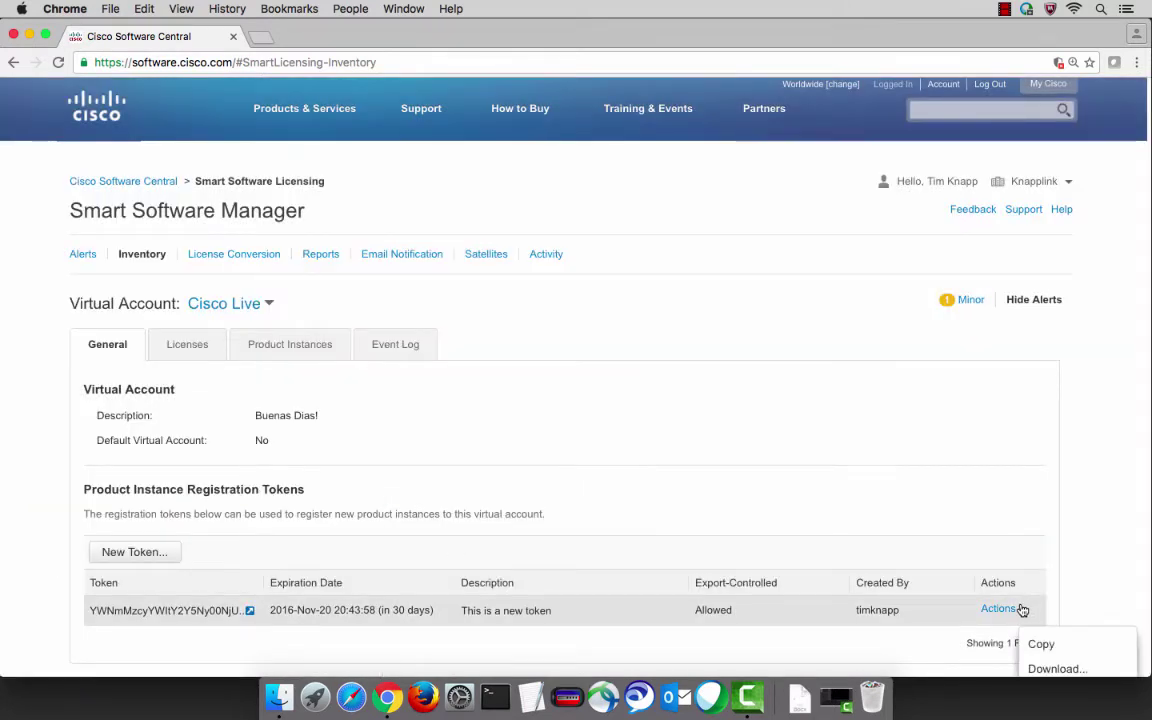
{"action": "scroll", "coordinate": [1022, 610], "scroll_direction": "down", "scroll_amount": 1}
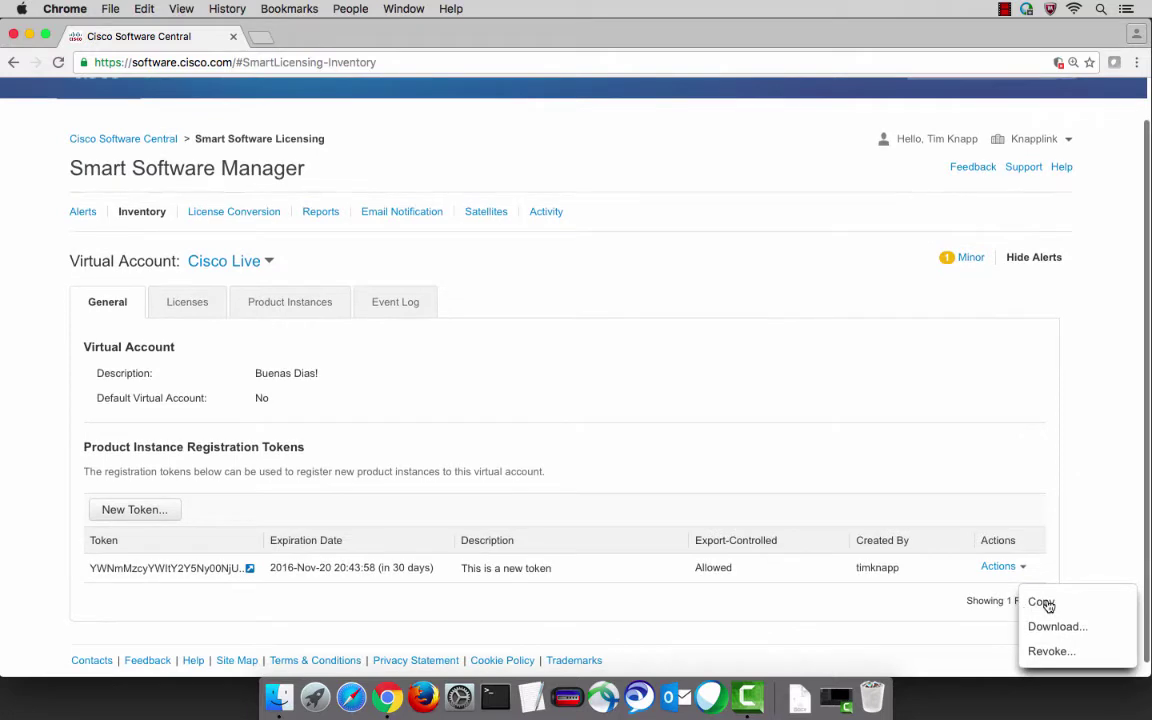
{"action": "left_click", "coordinate": [1043, 603]}
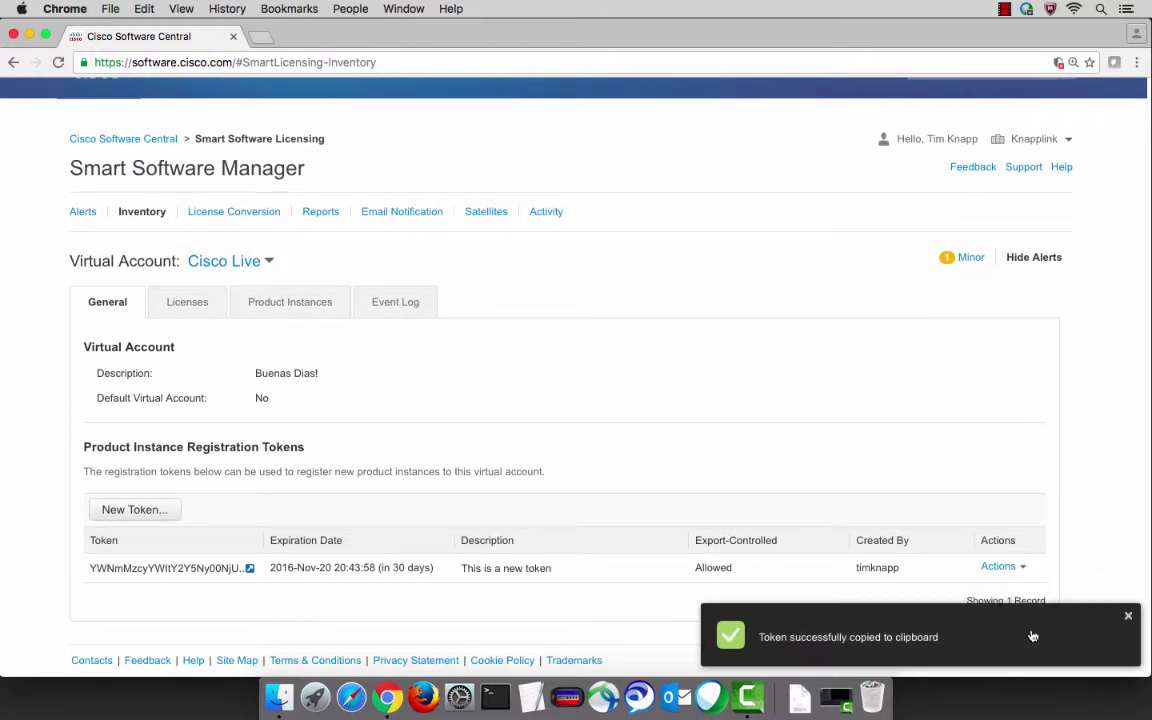
{"action": "scroll", "coordinate": [1033, 636], "scroll_direction": "up", "scroll_amount": 1}
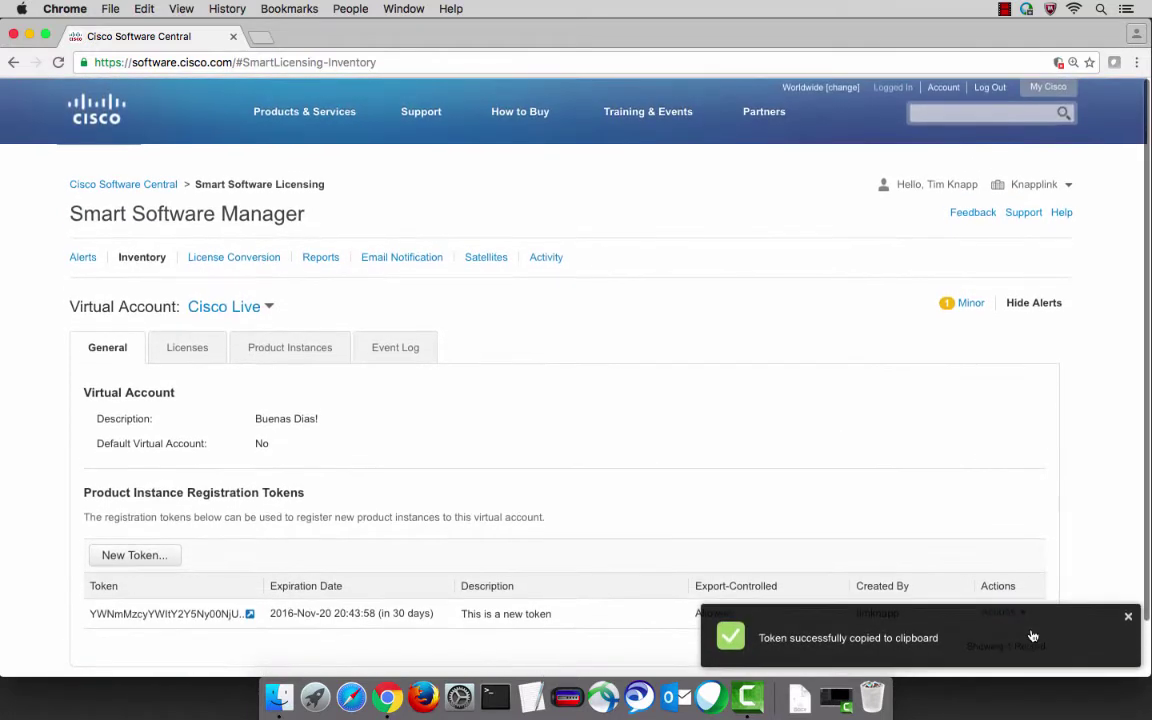
{"action": "left_click", "coordinate": [195, 357]}
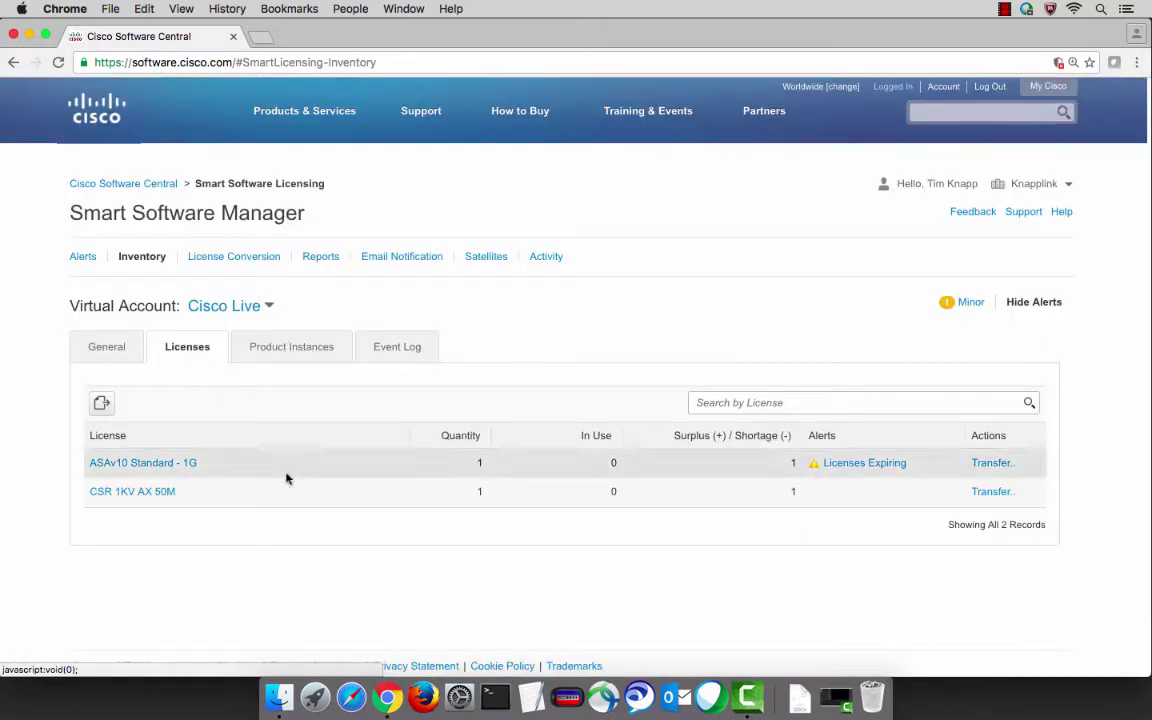
Switch to Terminal, enlarge its text and move the window so that it fits fully on screen
{"action": "left_click", "coordinate": [505, 706]}
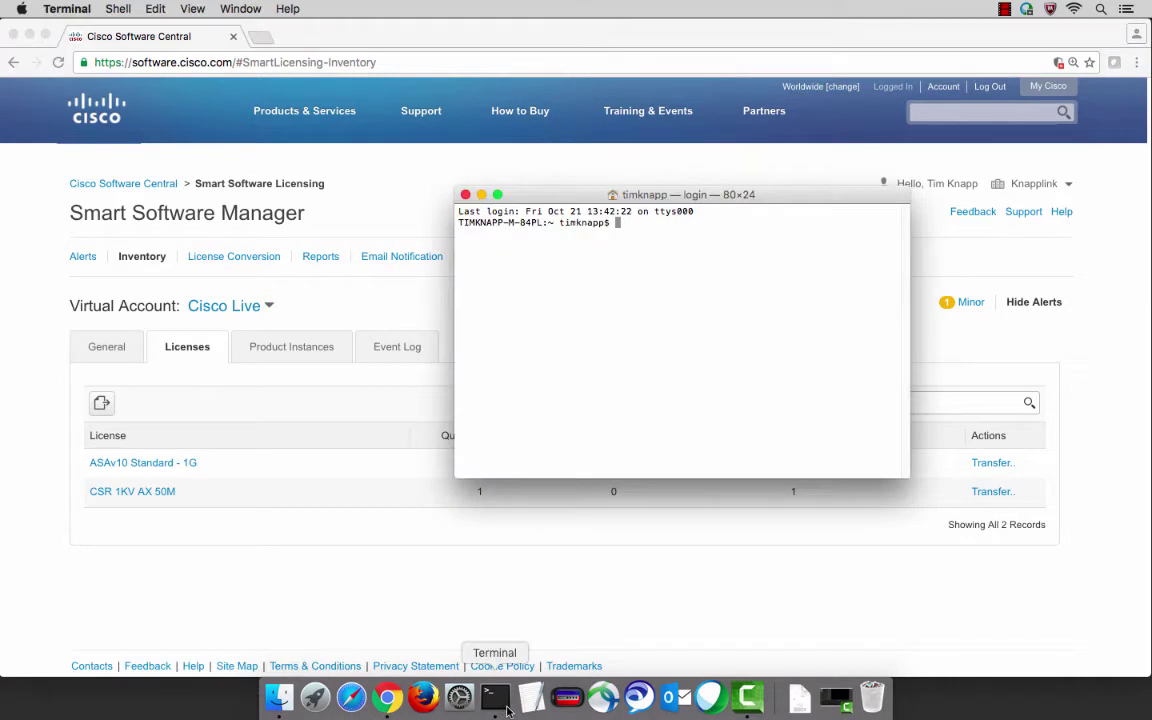
{"action": "key", "text": "super+plus"}
{"action": "key", "text": "super+plus"}
{"action": "key", "text": "super+plus"}
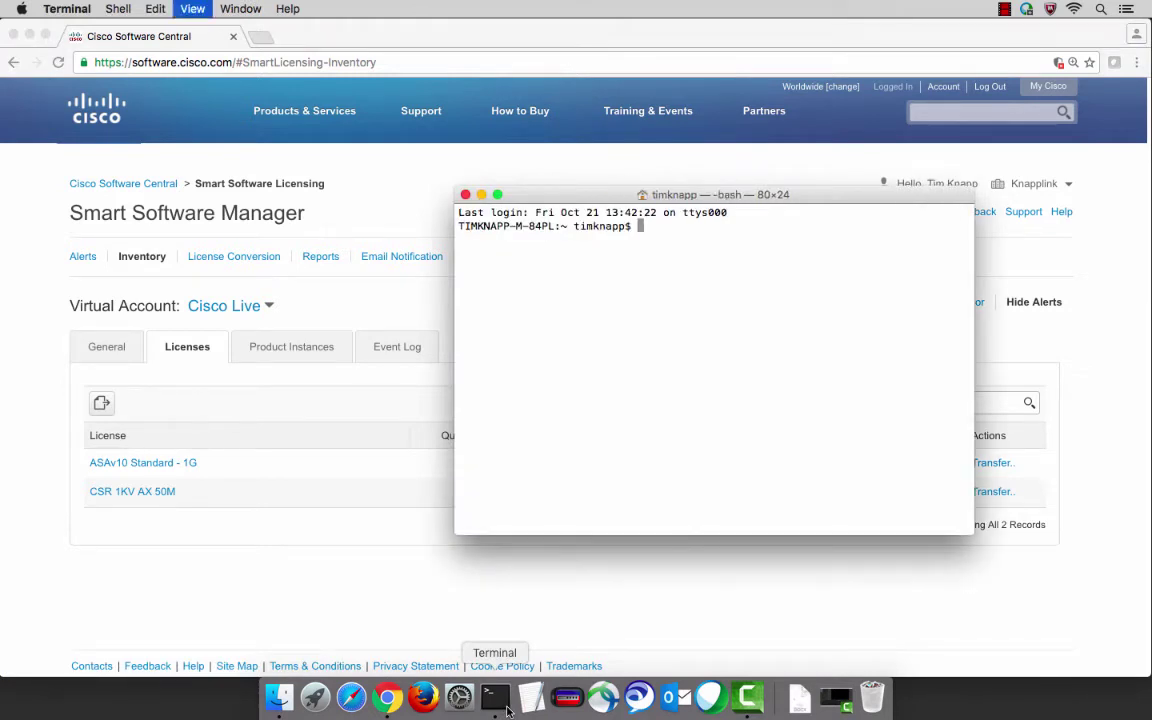
{"action": "key", "text": "super+plus"}
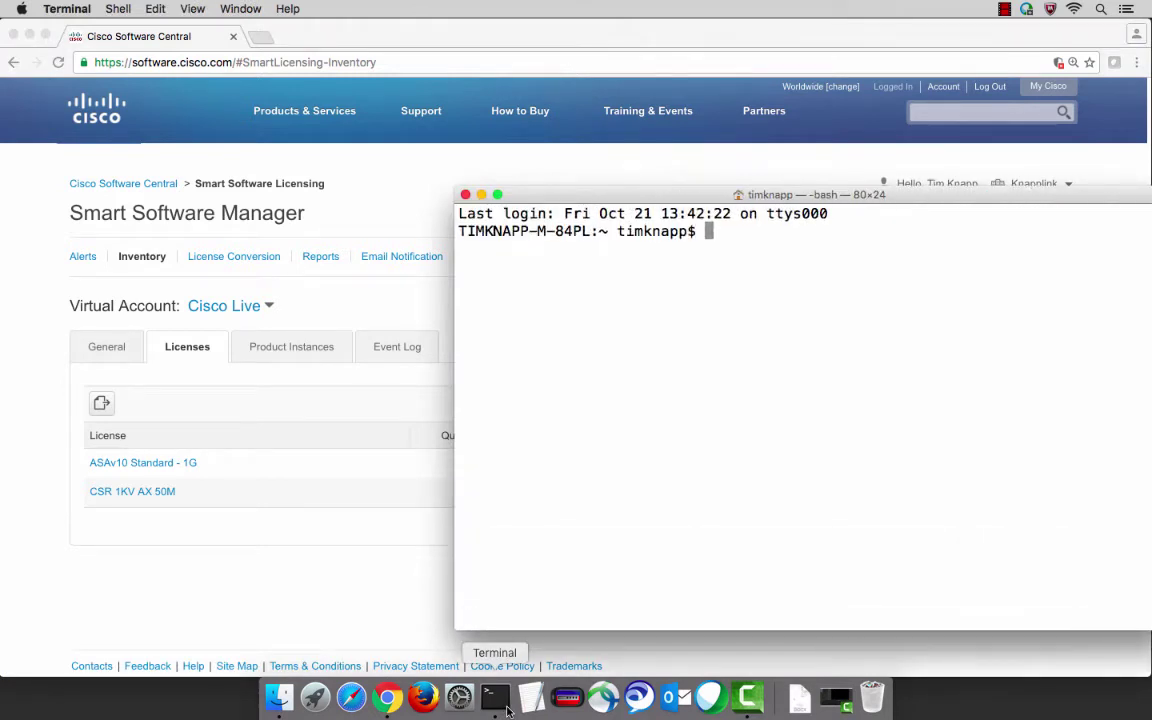
{"action": "left_click_drag", "start_coordinate": [619, 194], "coordinate": [481, 170]}
Connect to 172.19.76.253 over SSH with the login cisco and enter the account password
{"action": "type", "text": "s"}
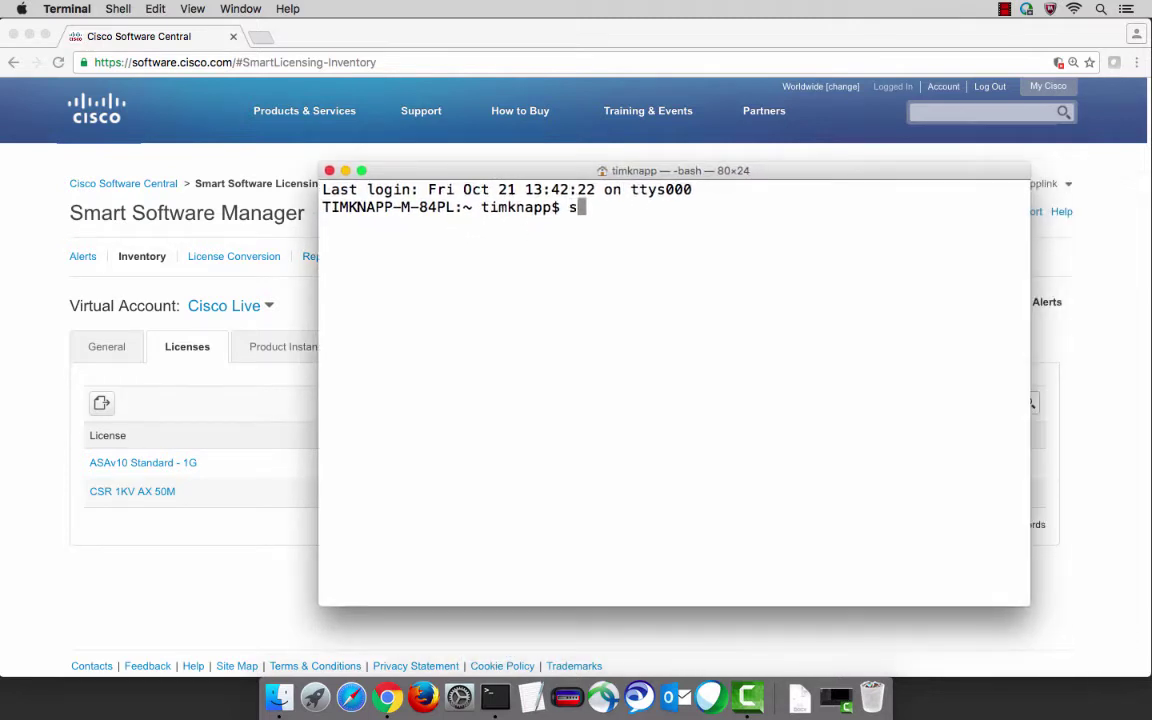
{"action": "type", "text": "sh -l cisco"}
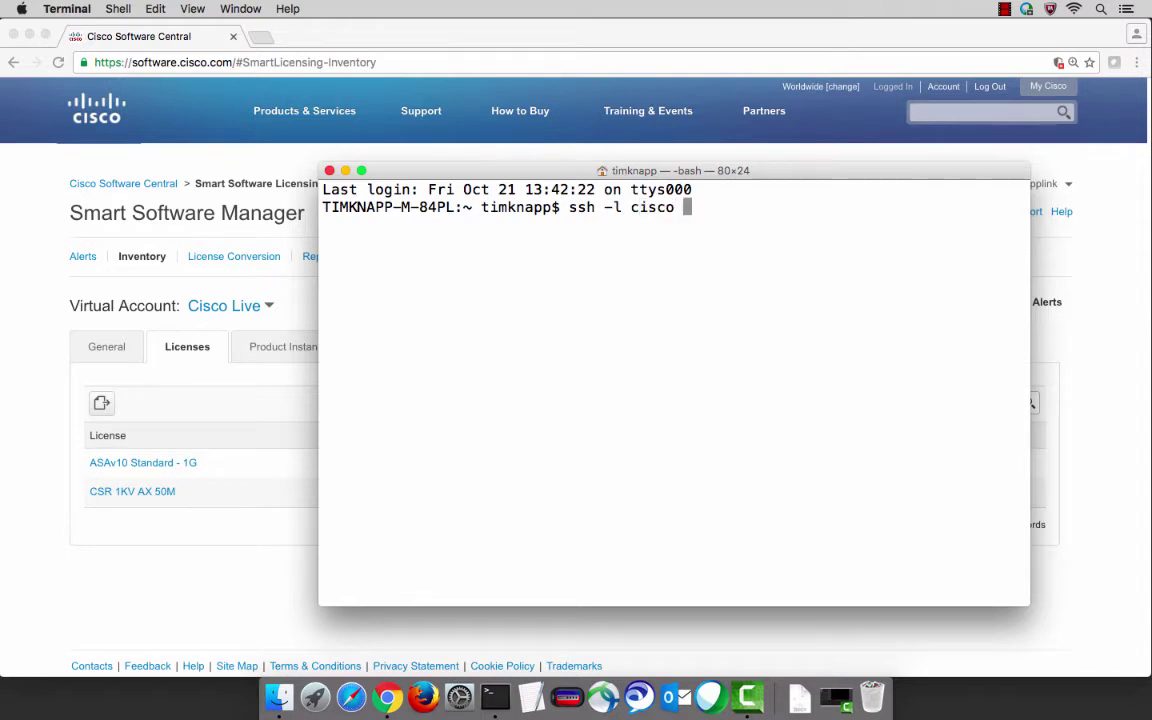
{"action": "type", "text": " 172.19.76."}
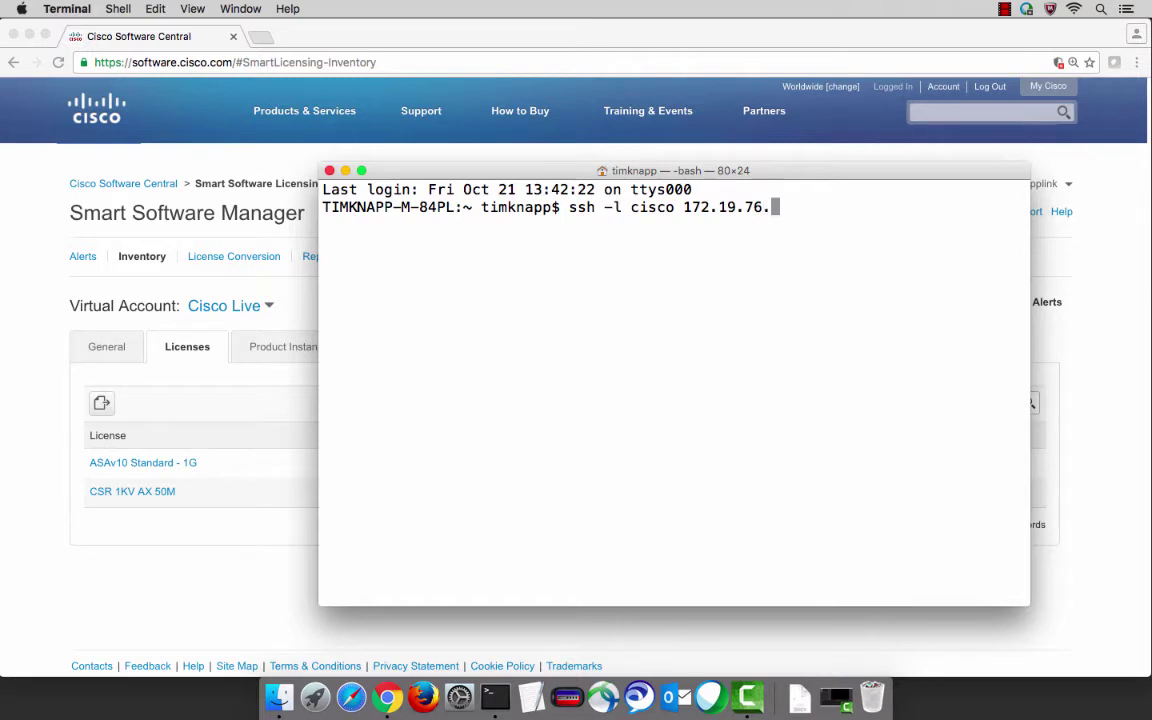
{"action": "type", "text": "253"}
{"action": "key", "text": "Return"}
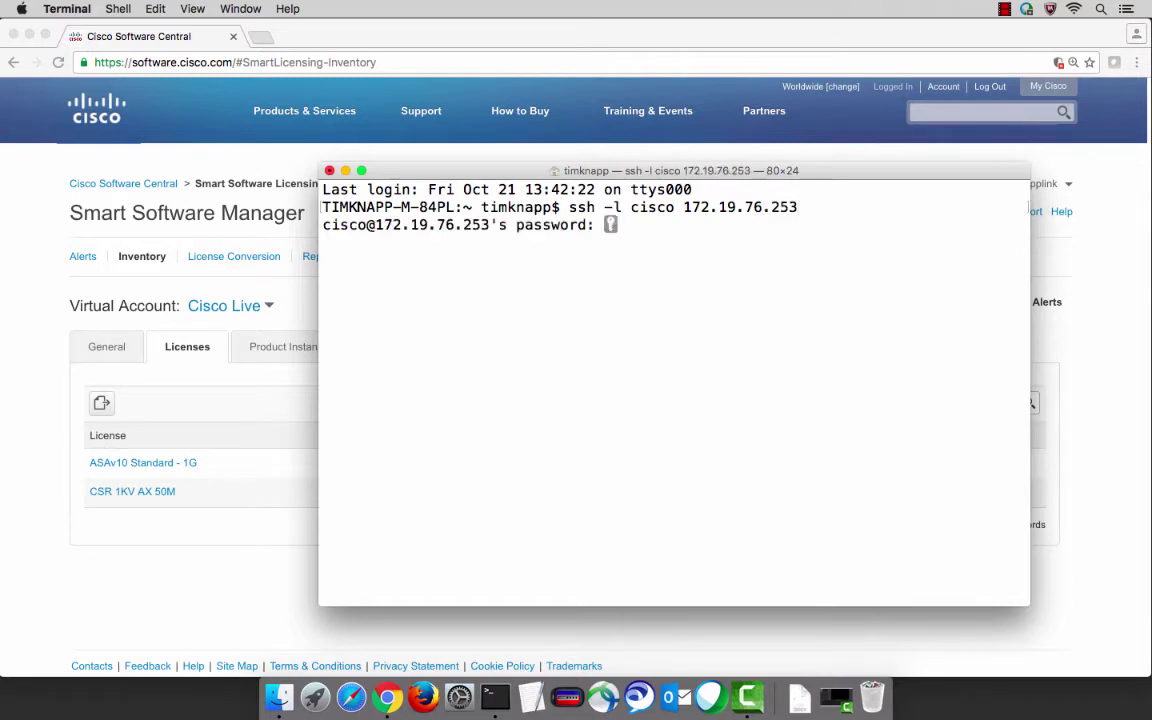
{"action": "key", "text": "Return"}
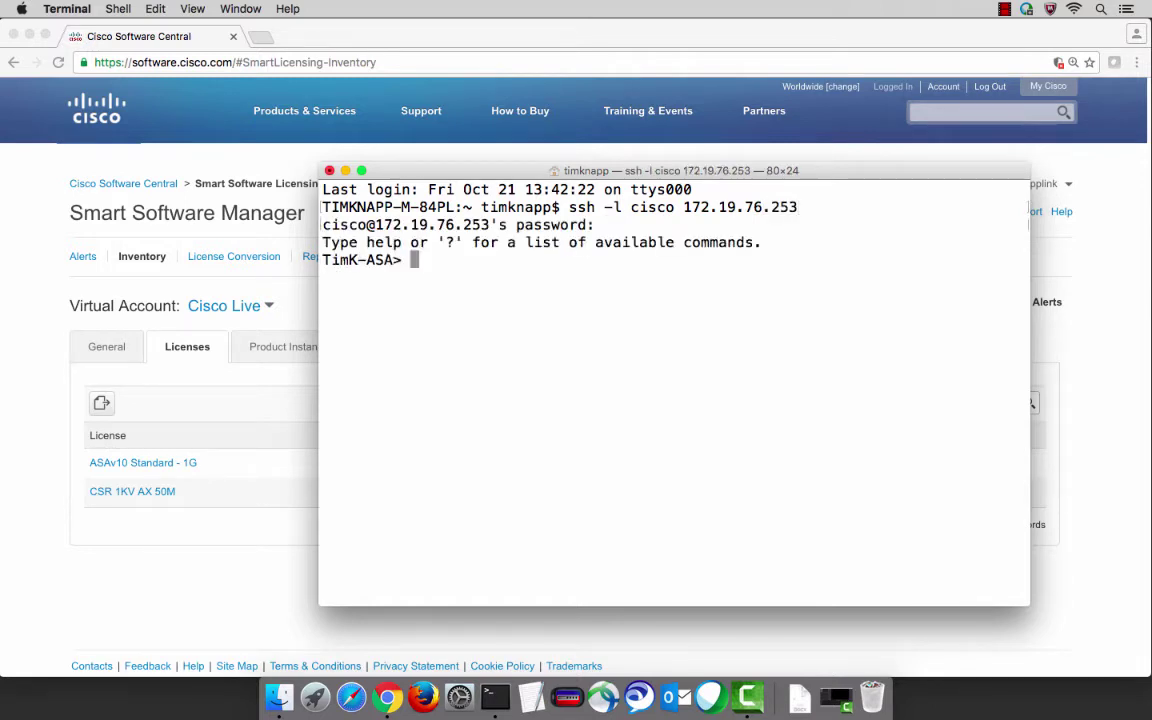
Enter privileged mode on the ASA with the en command and supply the enable password
{"action": "type", "text": "en"}
{"action": "key", "text": "Return"}
{"action": "key", "text": "Return"}
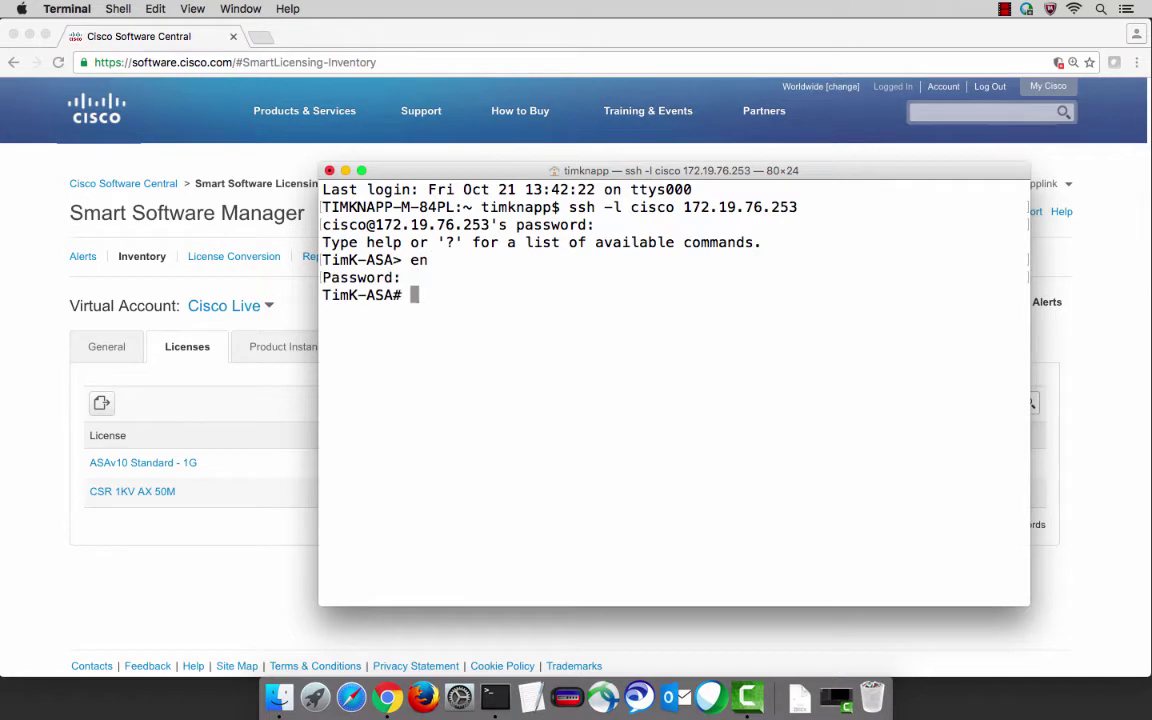
Run show lic all and review the ASAv's Smart Licensing status, compliance, entitlements and state through the end of the output
{"action": "type", "text": "show lic all"}
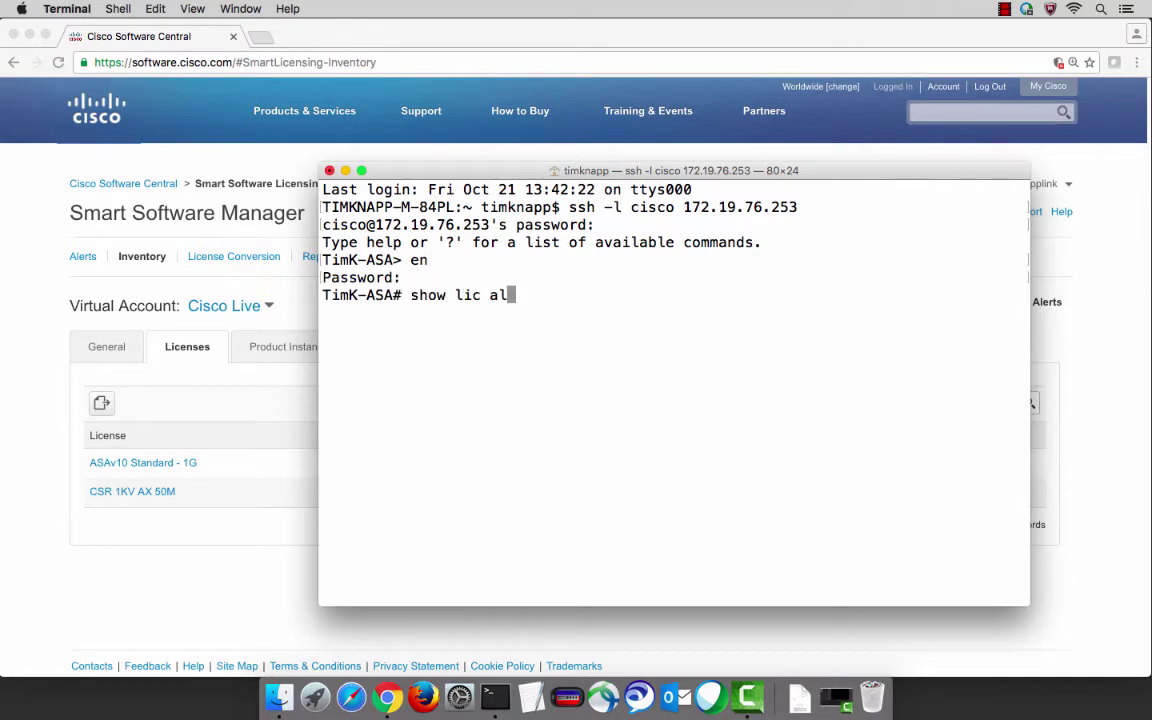
{"action": "key", "text": "Return"}
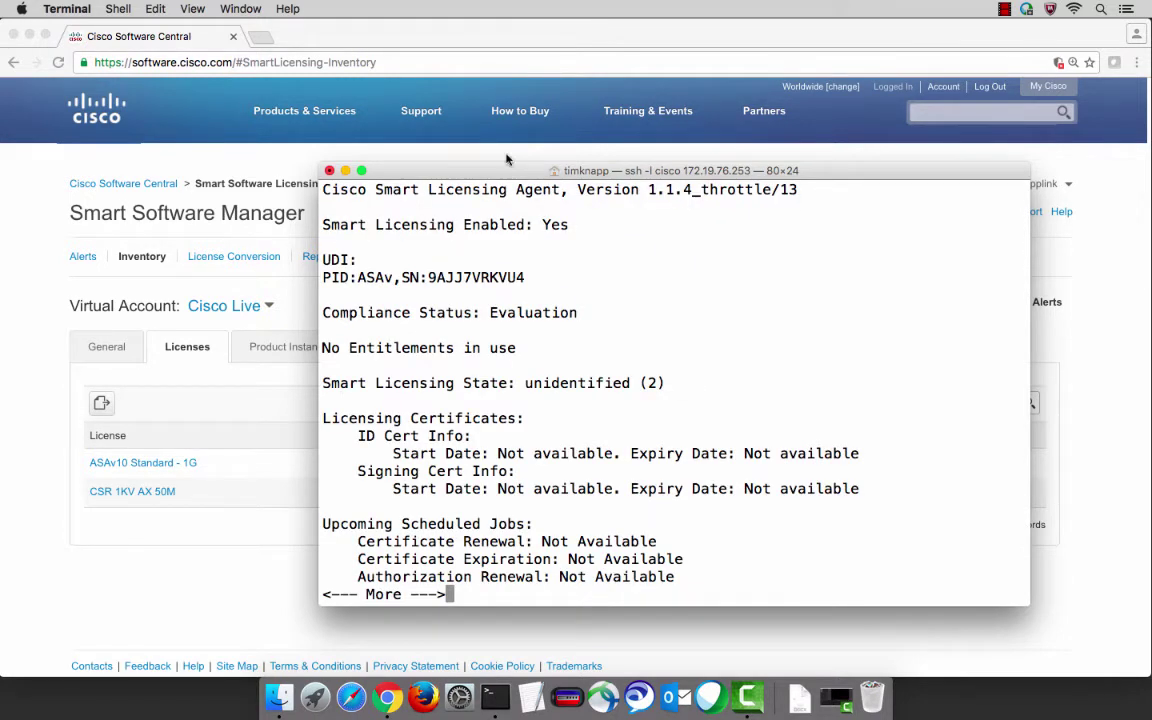
{"action": "left_click_drag", "start_coordinate": [321, 224], "coordinate": [576, 236]}
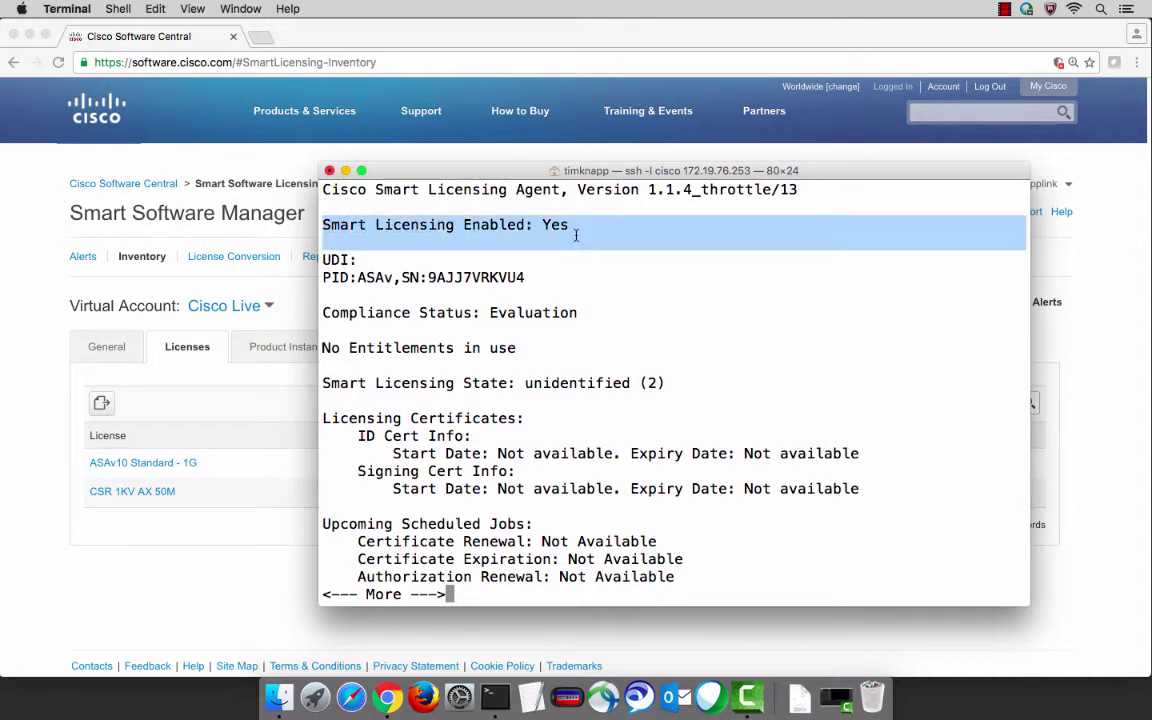
{"action": "left_click_drag", "start_coordinate": [325, 313], "coordinate": [594, 313]}
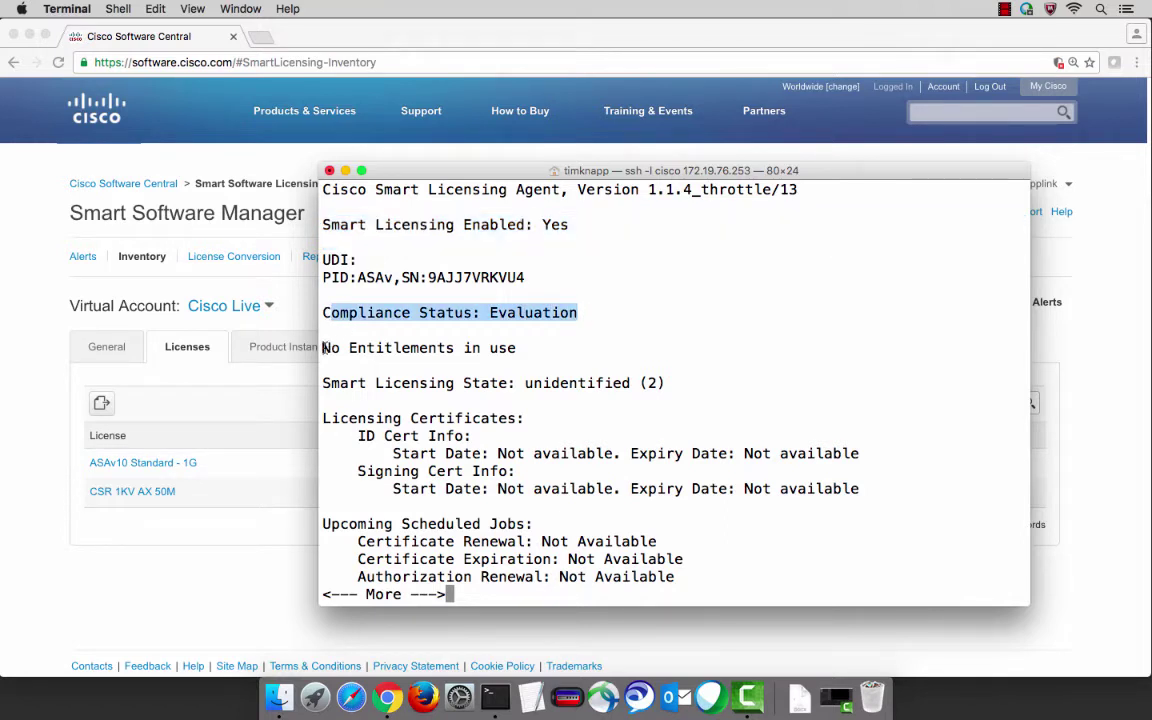
{"action": "left_click_drag", "start_coordinate": [323, 348], "coordinate": [534, 349]}
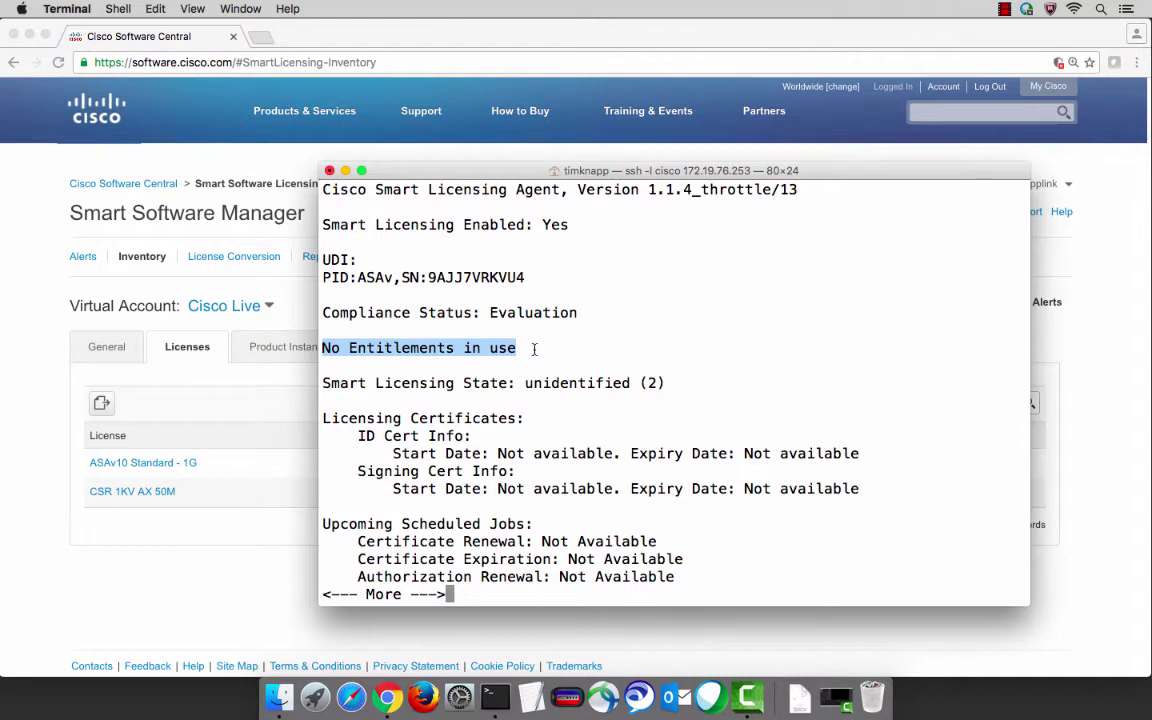
{"action": "left_click_drag", "start_coordinate": [324, 381], "coordinate": [631, 387]}
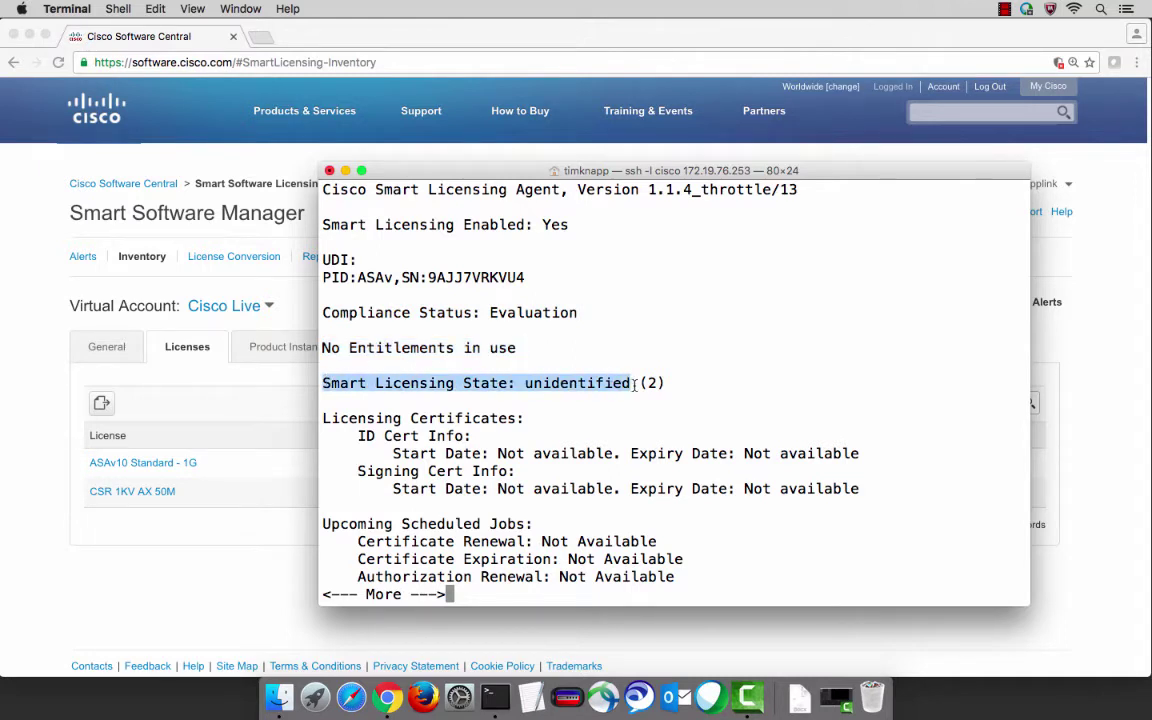
{"action": "left_click", "coordinate": [634, 385]}
{"action": "key", "text": "Return"}
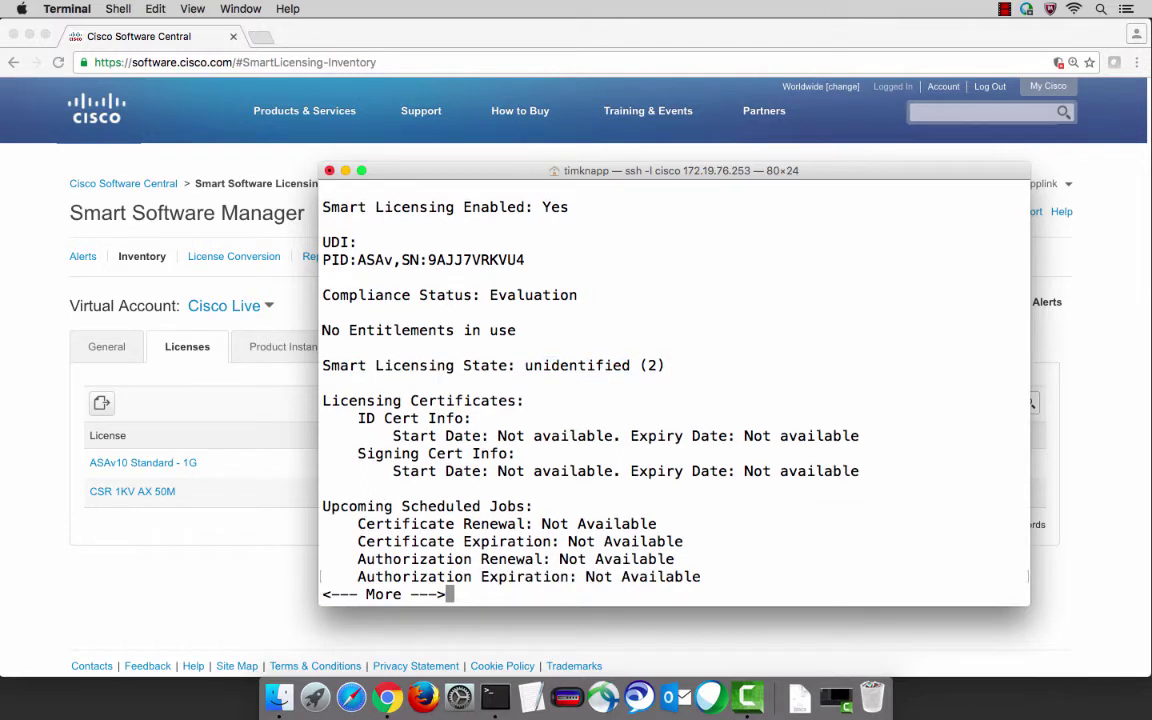
{"action": "key", "text": "space"}
Register the ASAv with license smart register idtoken and the copied registration token, and turn on terminal monitoring with term mon
{"action": "type", "text": "li"}
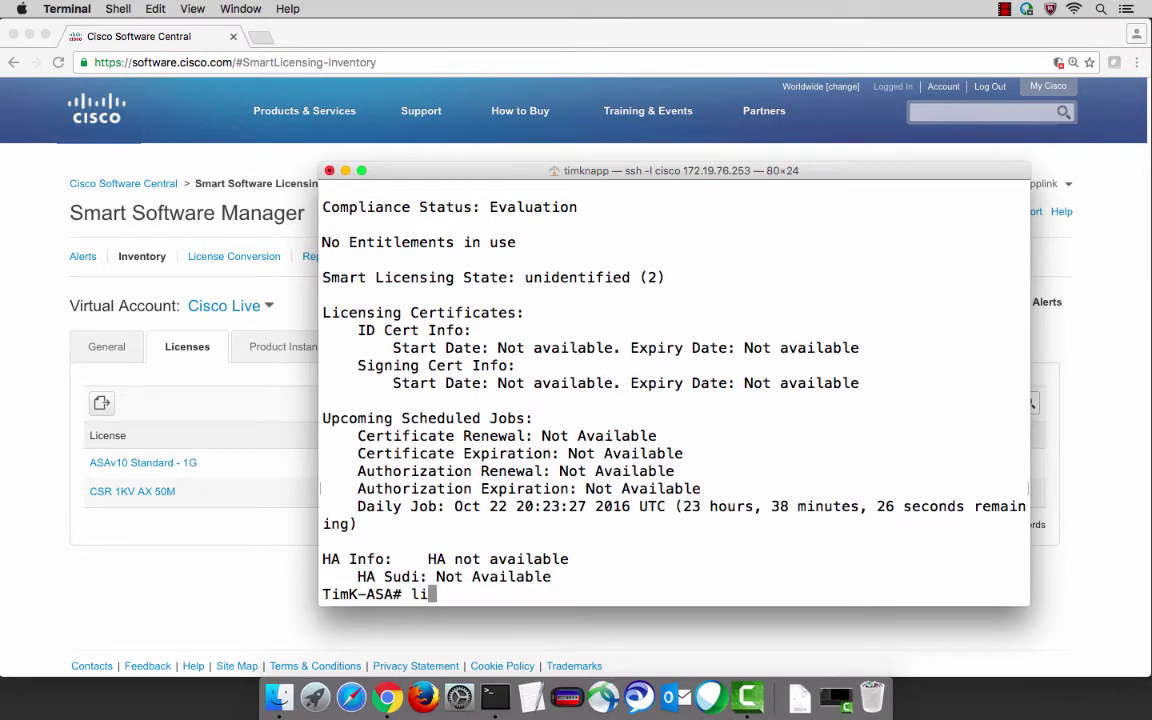
{"action": "type", "text": "cense smart "}
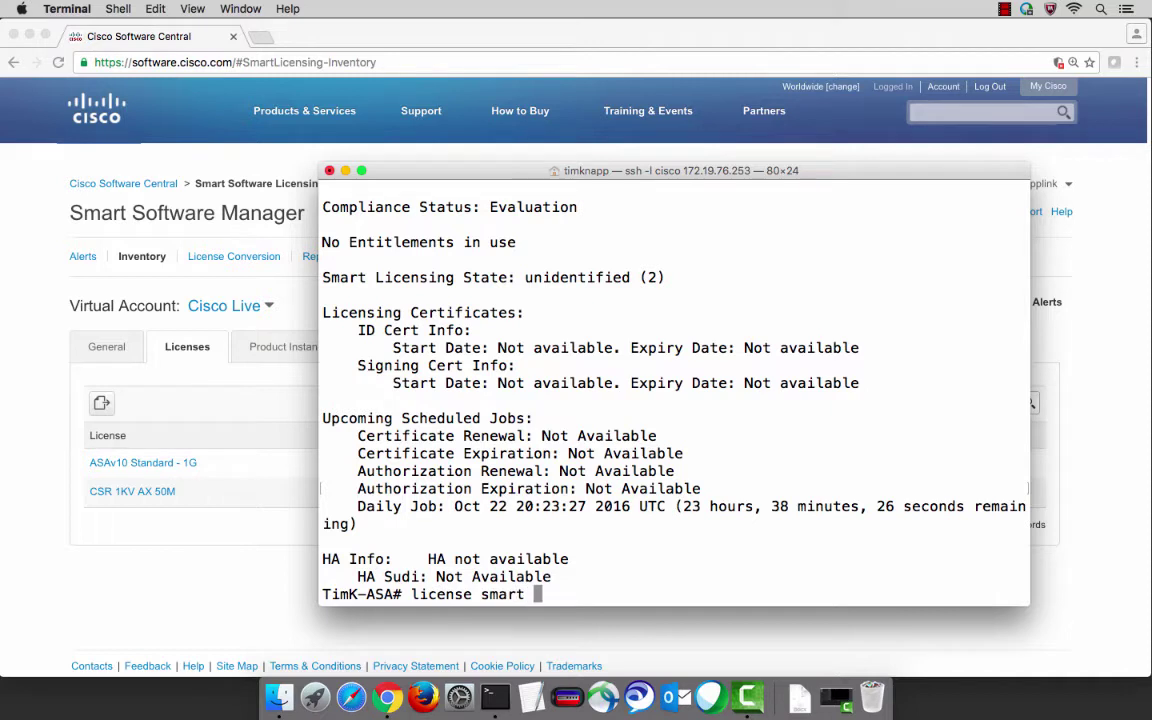
{"action": "type", "text": "register idtoken"}
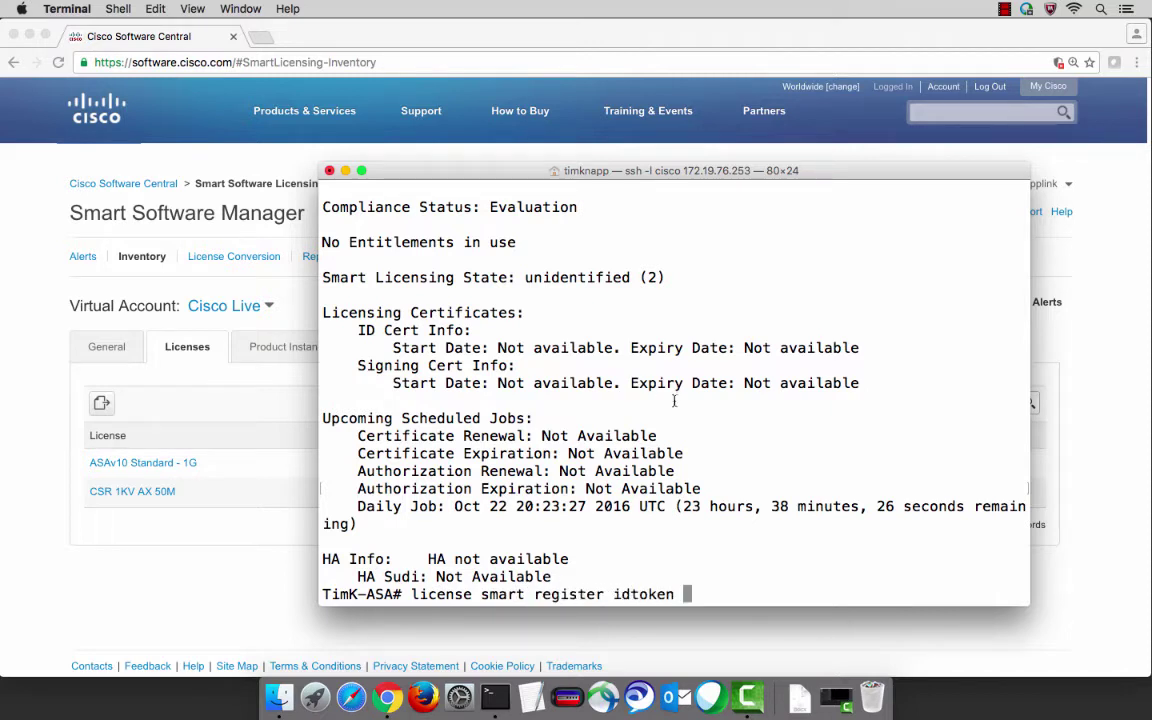
{"action": "right_click", "coordinate": [702, 592]}
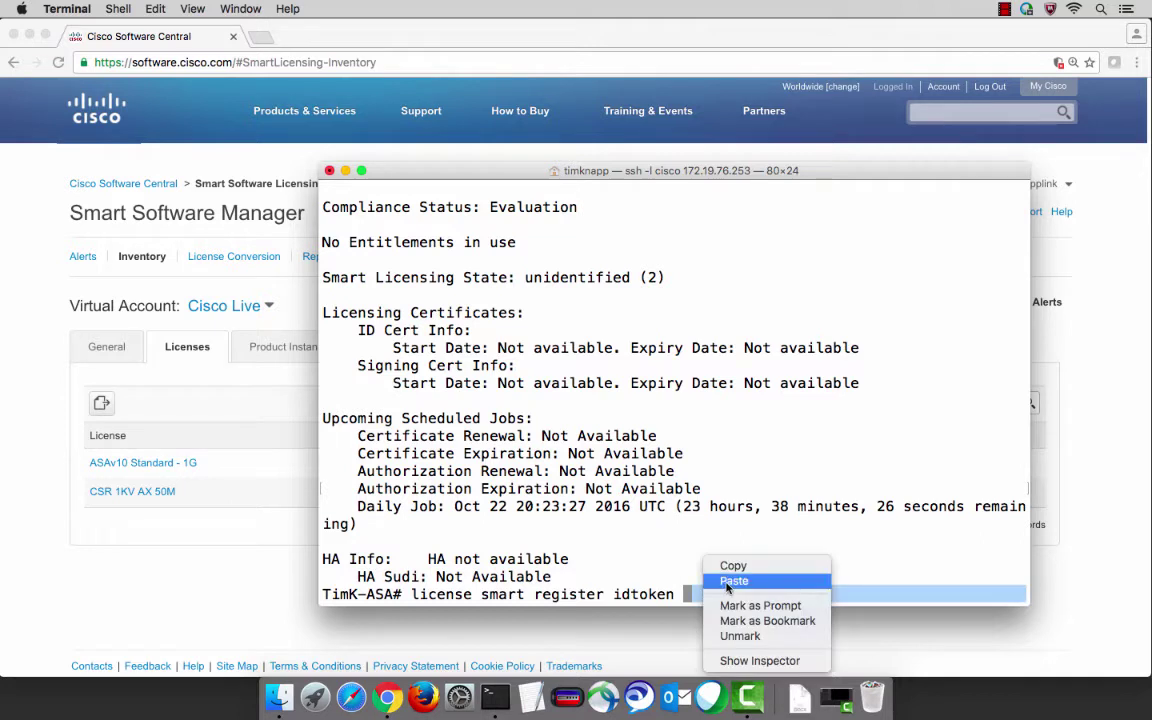
{"action": "left_click", "coordinate": [731, 581]}
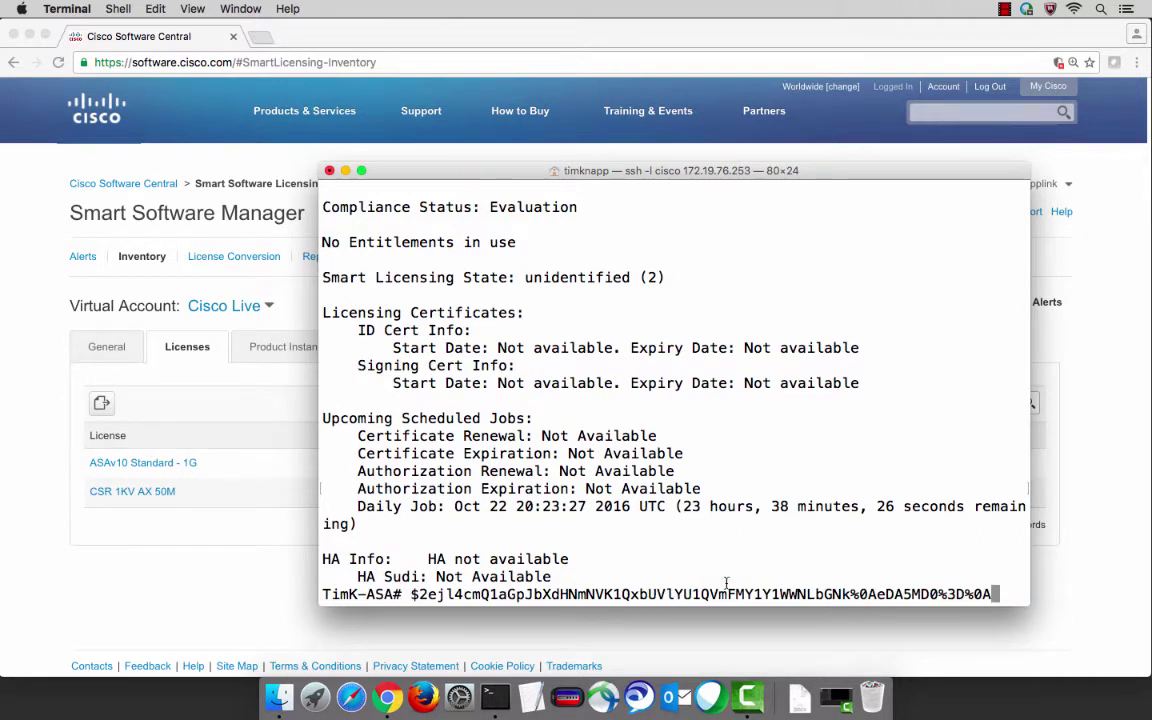
{"action": "key", "text": "Return"}
{"action": "type", "text": "term mon"}
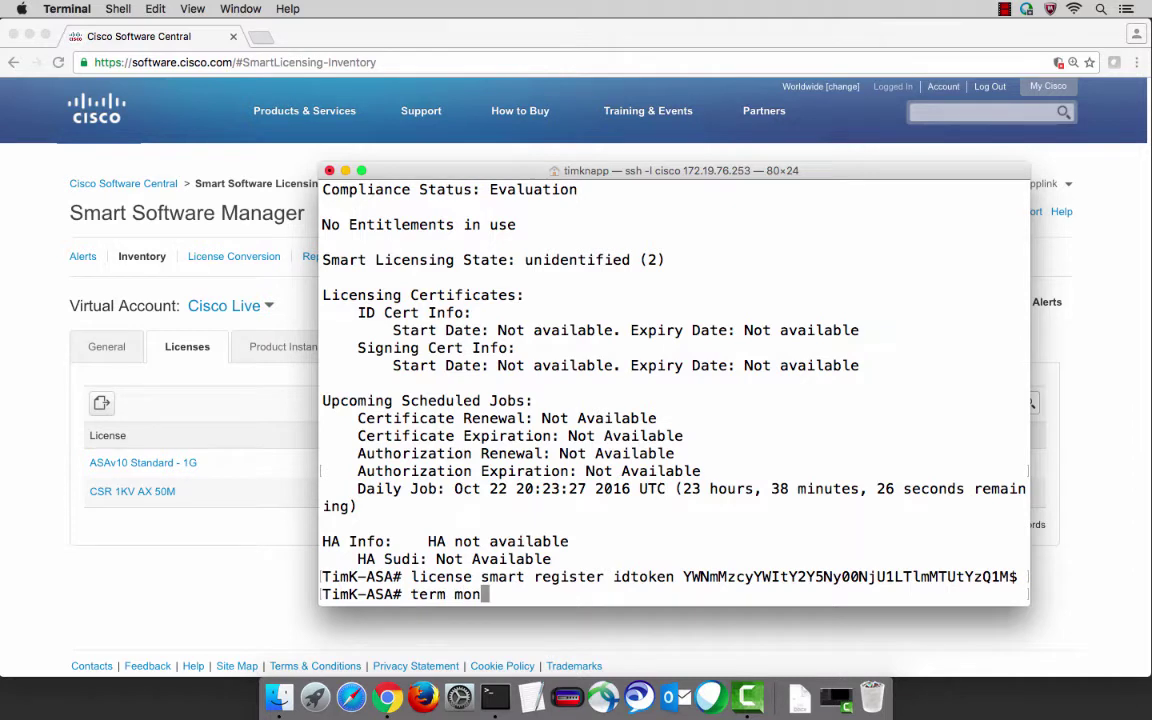
{"action": "key", "text": "Return"}
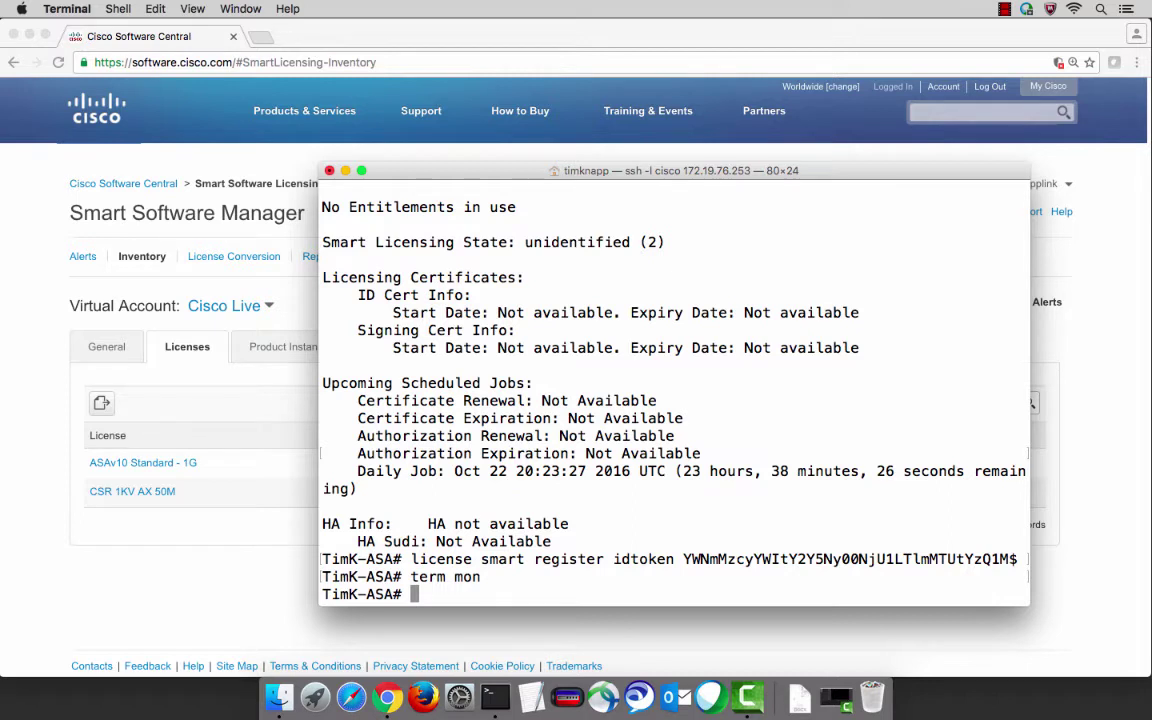
Run show lic all again to check the Smart Licensing state after registration, paging through to the end
{"action": "type", "text": "show lic al"}
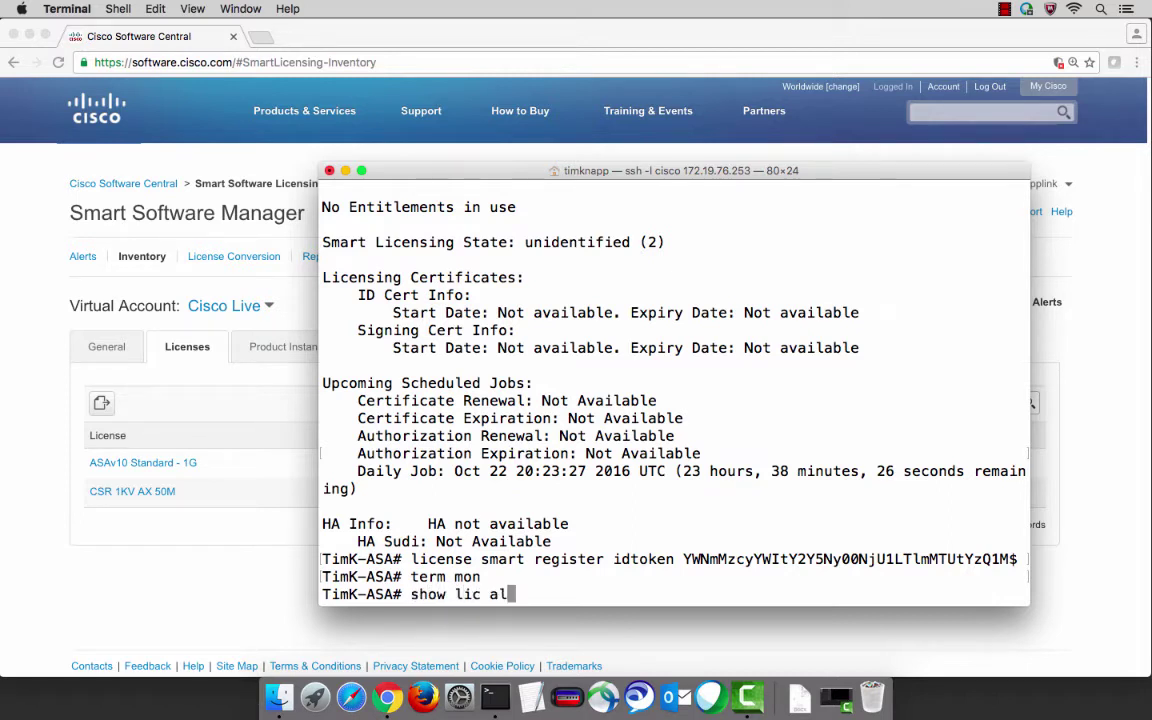
{"action": "key", "text": "Return"}
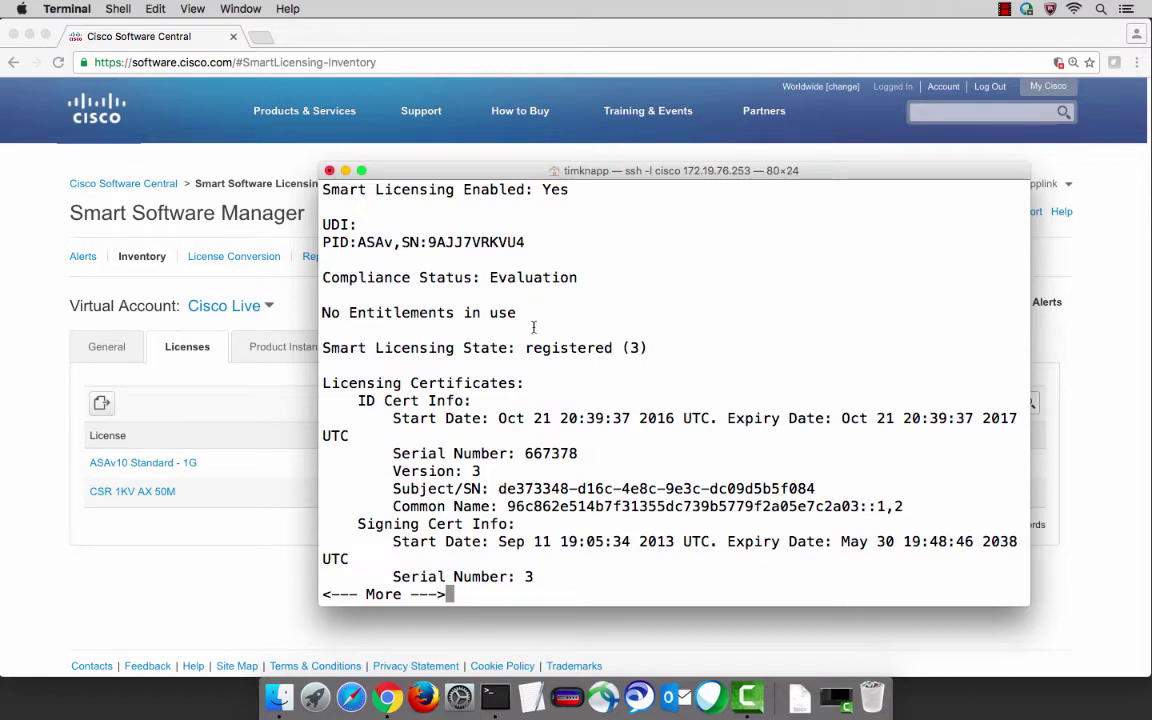
{"action": "left_click_drag", "start_coordinate": [527, 350], "coordinate": [612, 350]}
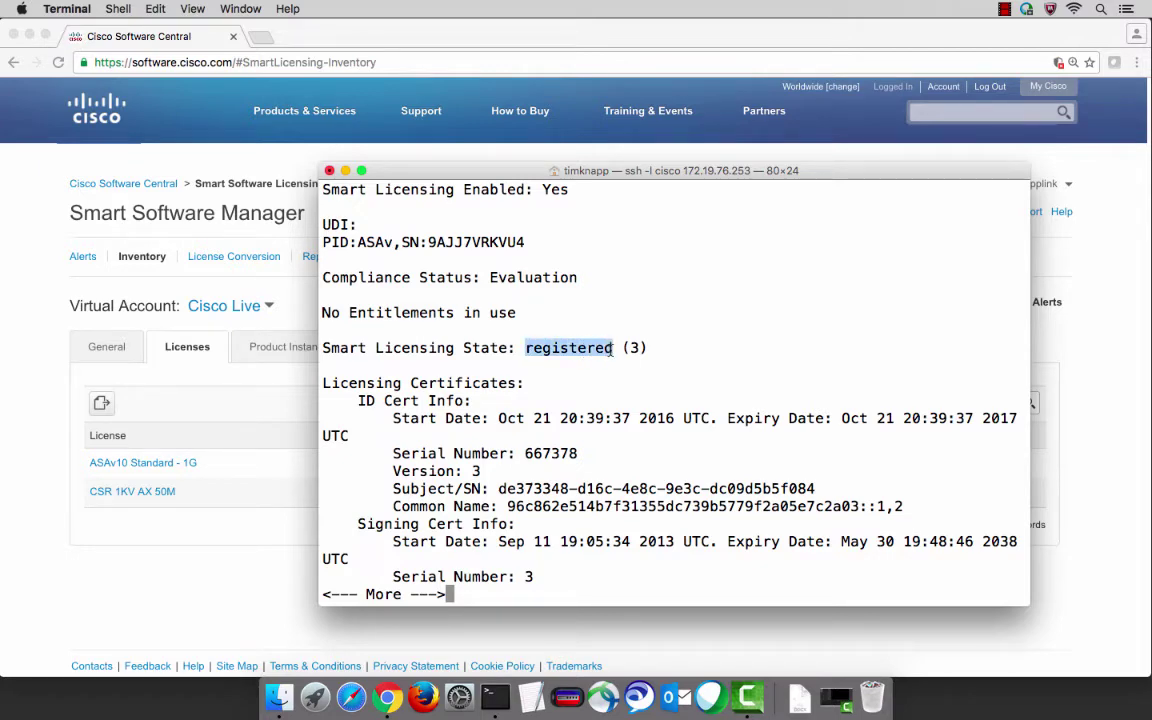
{"action": "key", "text": "space"}
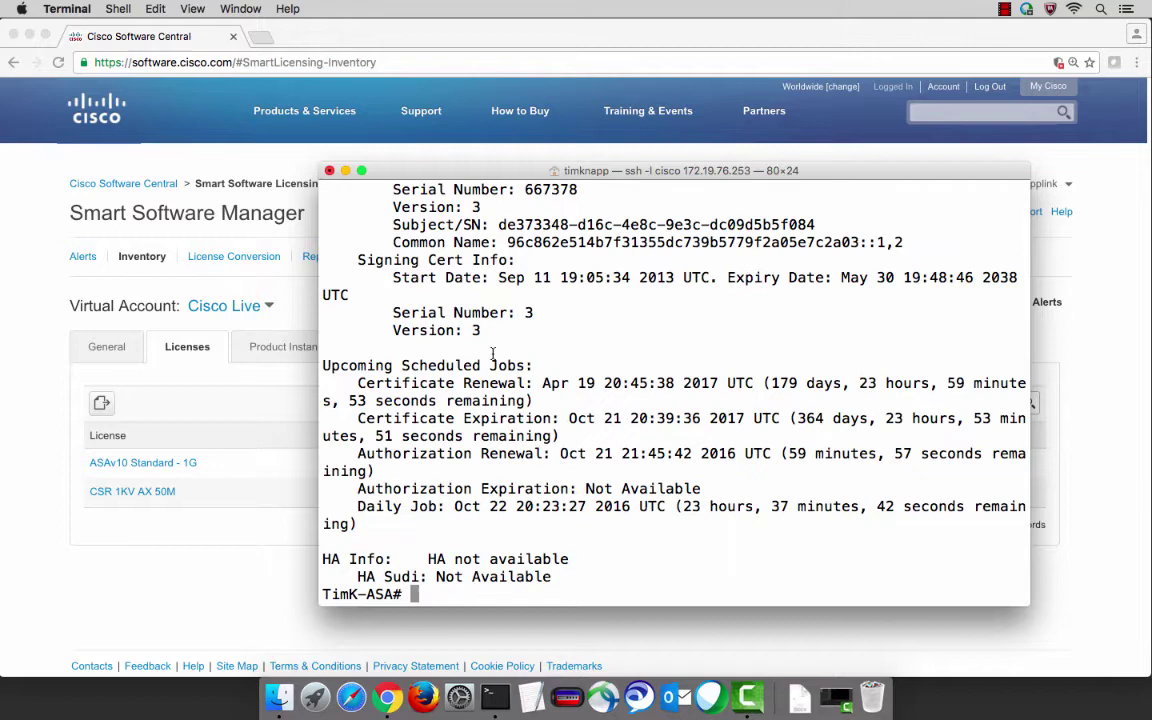
Switch to Chrome, open the ASA's entry in the Cisco Live product instances, check its License Usage and close the details
{"action": "left_click", "coordinate": [281, 359]}
{"action": "left_click", "coordinate": [283, 350]}
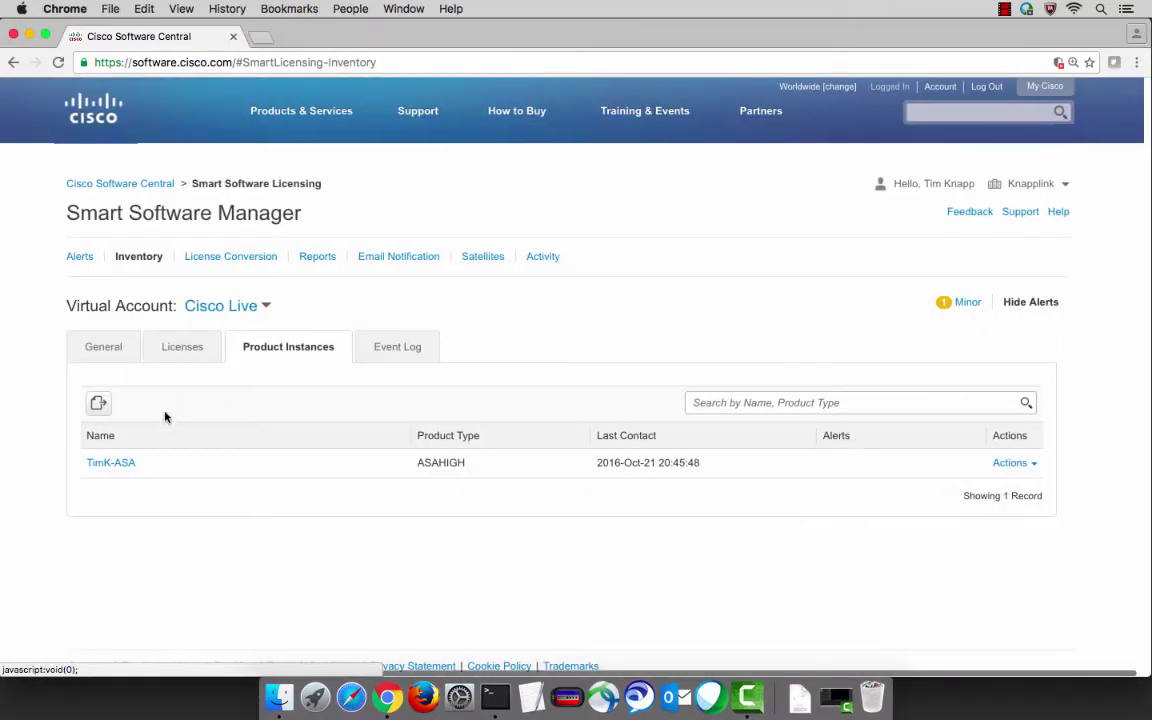
{"action": "left_click", "coordinate": [128, 464]}
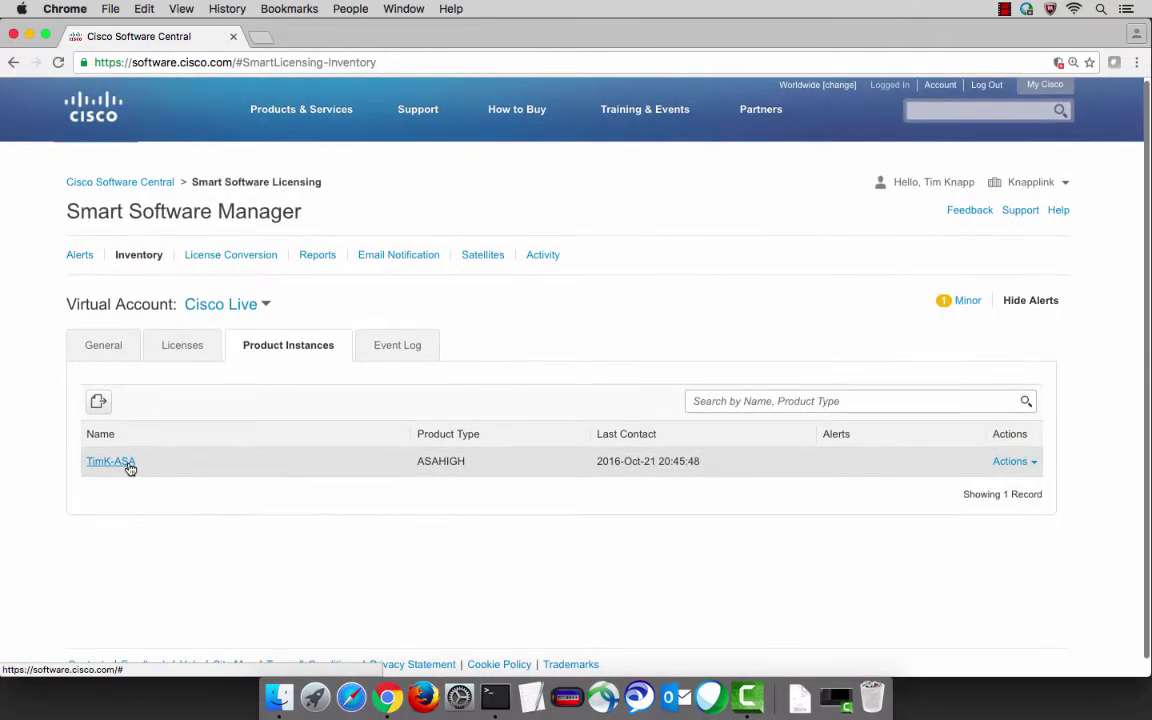
{"action": "scroll", "coordinate": [128, 467], "scroll_direction": "down", "scroll_amount": 4}
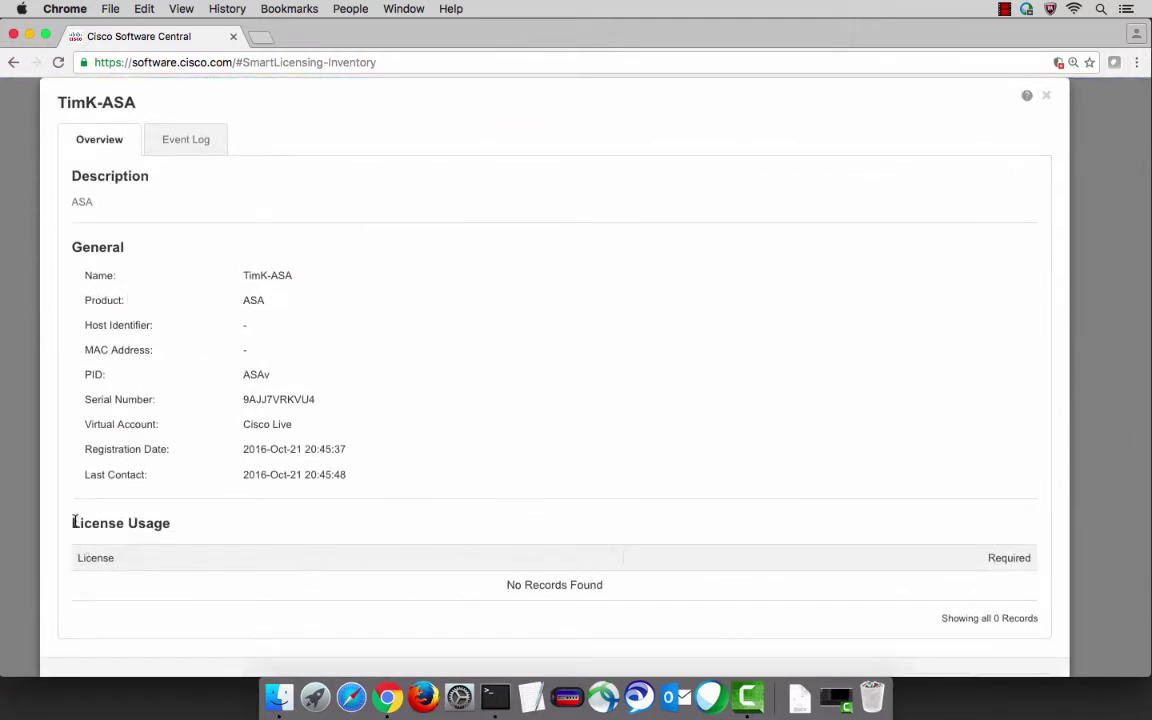
{"action": "left_click_drag", "start_coordinate": [74, 521], "coordinate": [190, 524]}
{"action": "scroll", "coordinate": [787, 331], "scroll_direction": "up", "scroll_amount": 2}
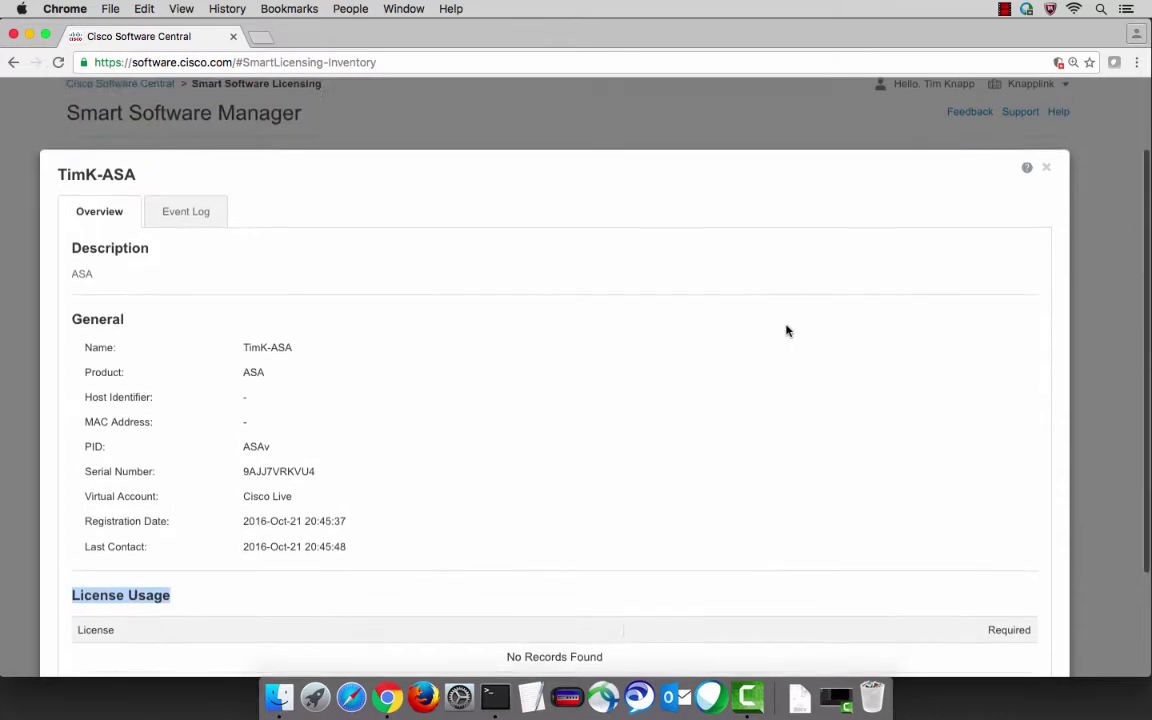
{"action": "left_click", "coordinate": [1046, 178]}
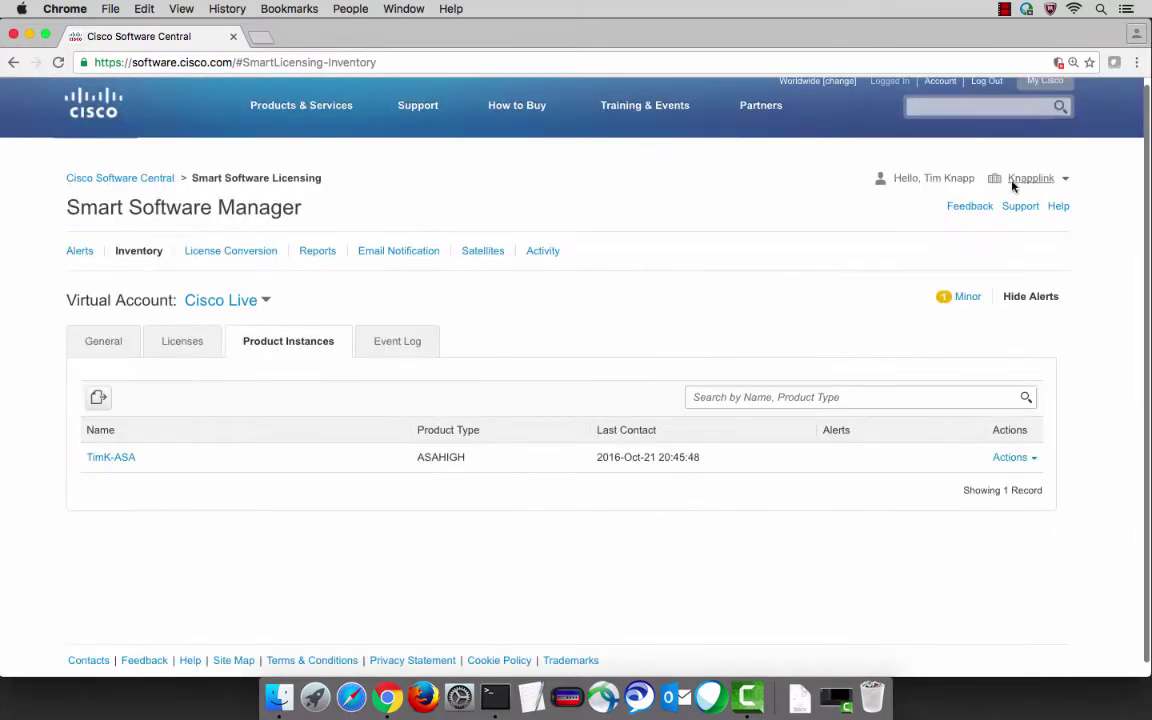
Return to Terminal and enter the ASA's smart license configuration mode with conf t and license smart
{"action": "left_click", "coordinate": [490, 705]}
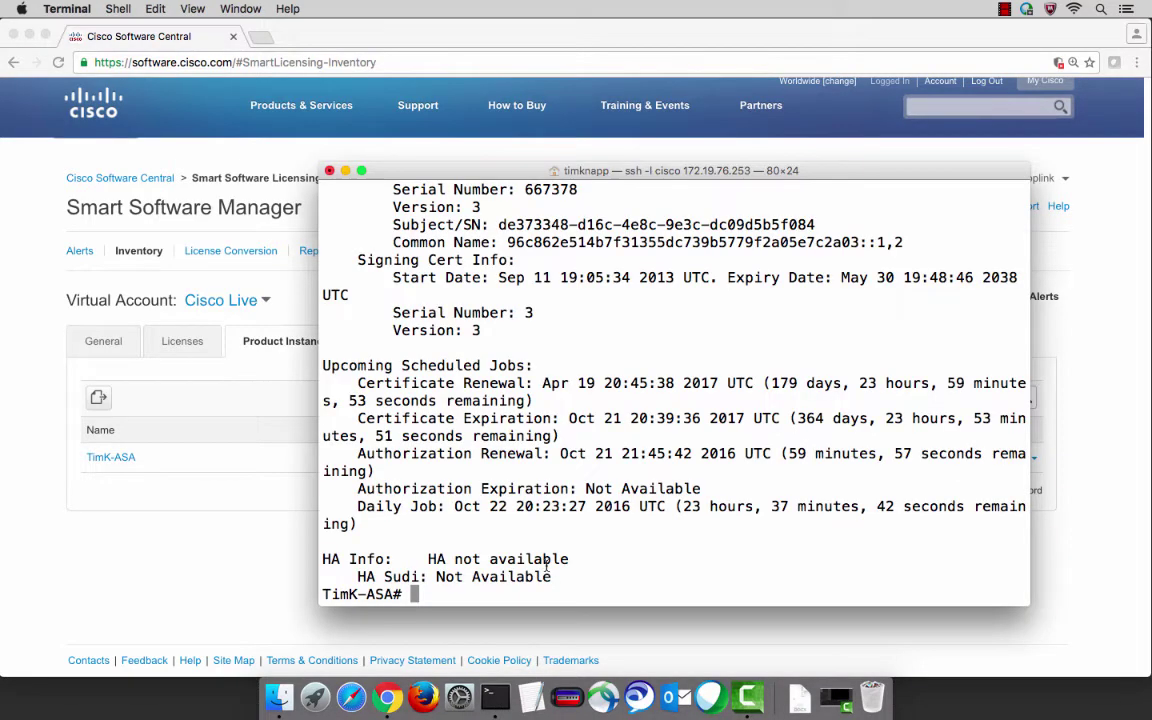
{"action": "type", "text": "conf t"}
{"action": "key", "text": "Return"}
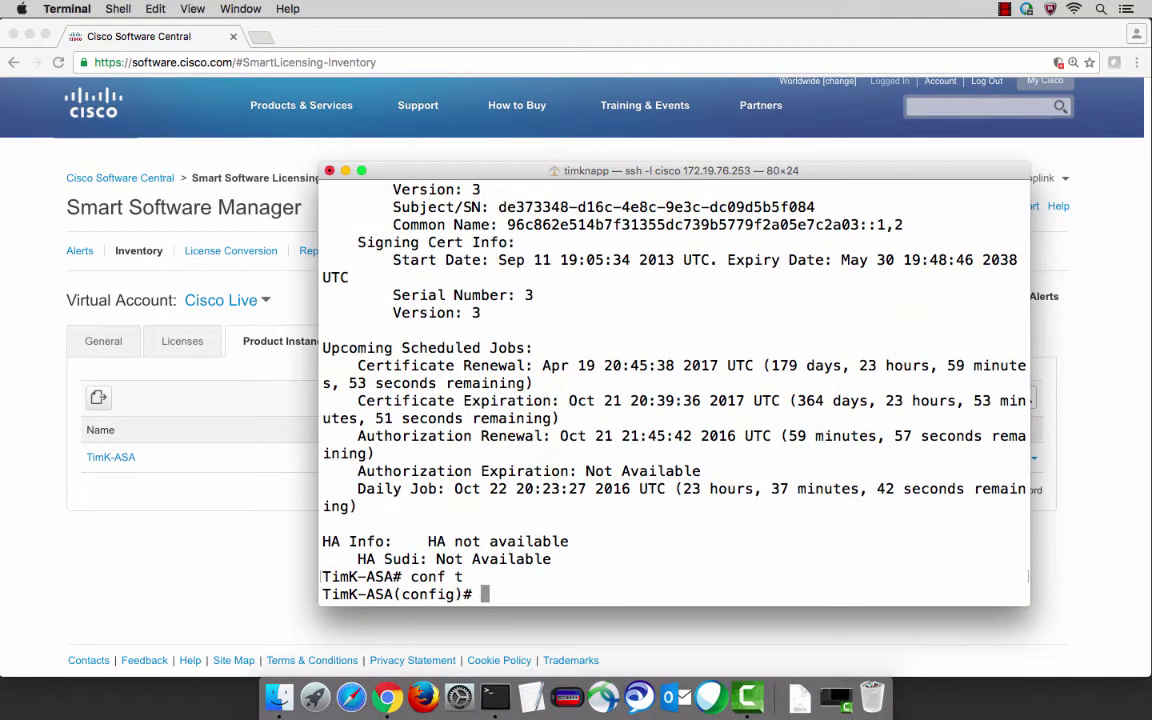
{"action": "type", "text": "license"}
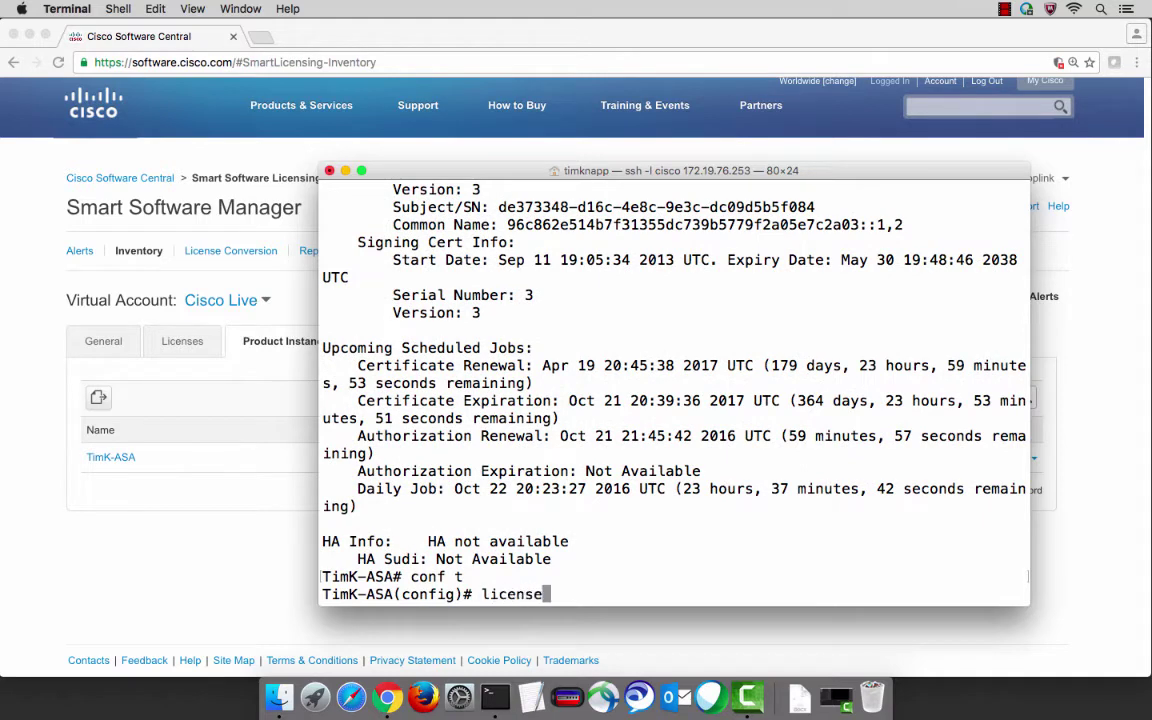
{"action": "type", "text": " smart"}
{"action": "key", "text": "Return"}
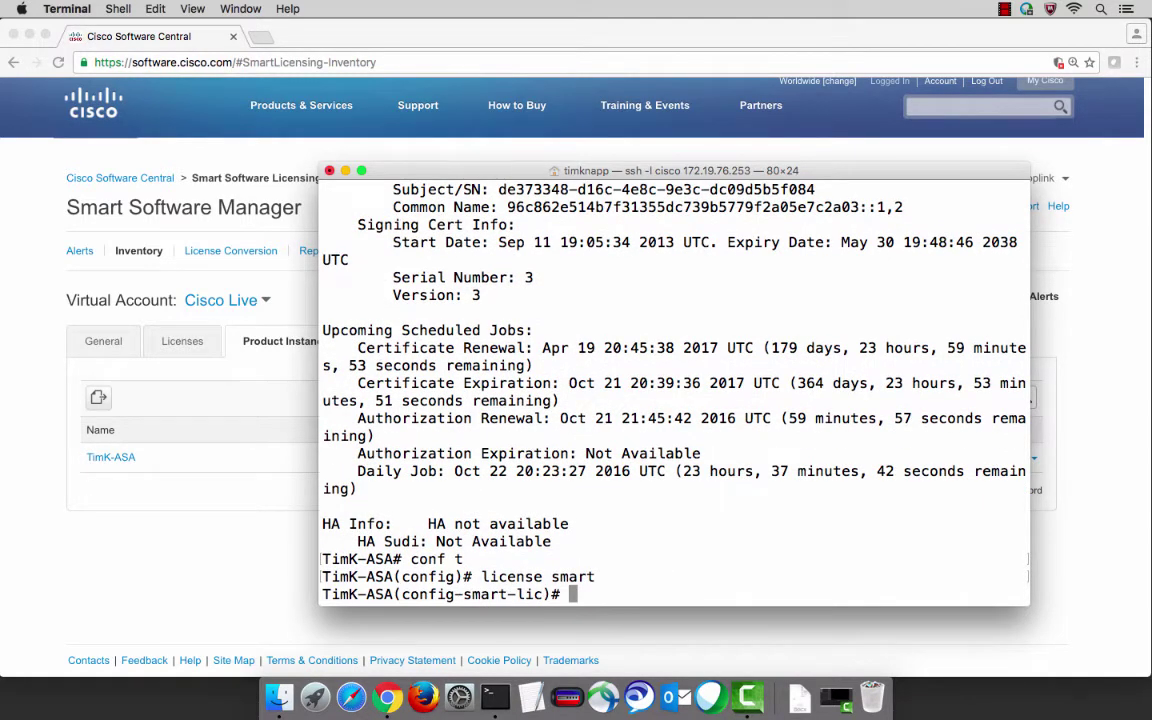
List the available throughput levels, set the throughput level to 1g and leave configuration mode with end
{"action": "type", "text": "throughput "}
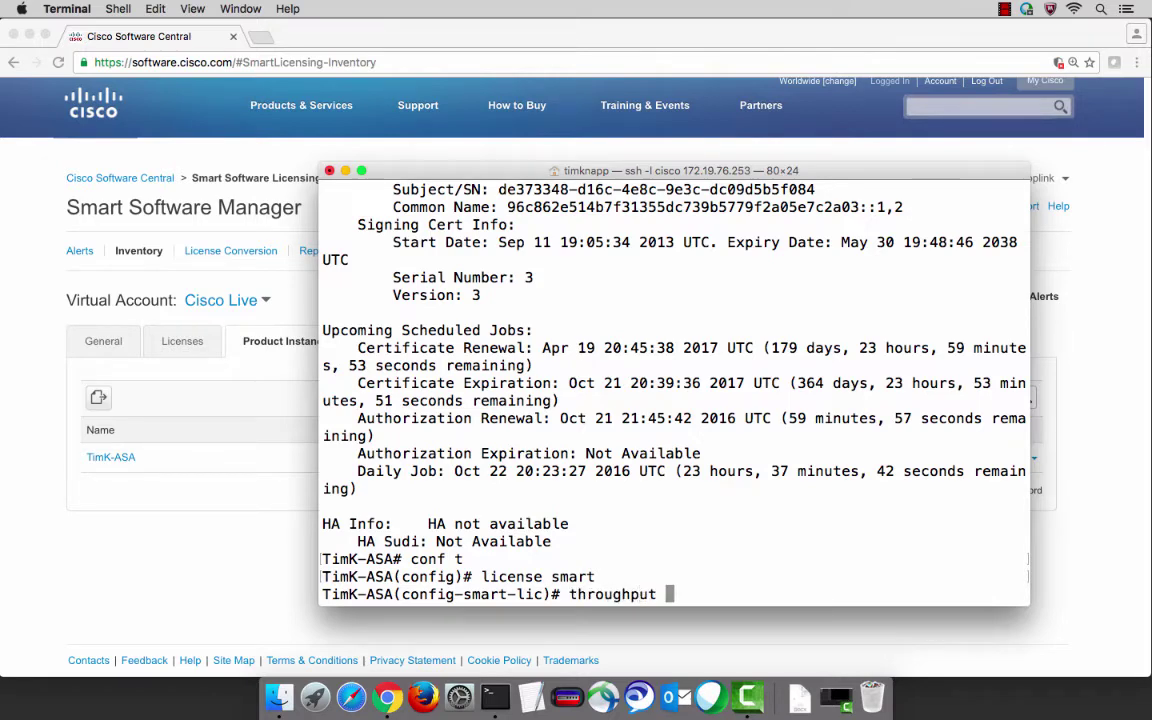
{"action": "type", "text": "level "}
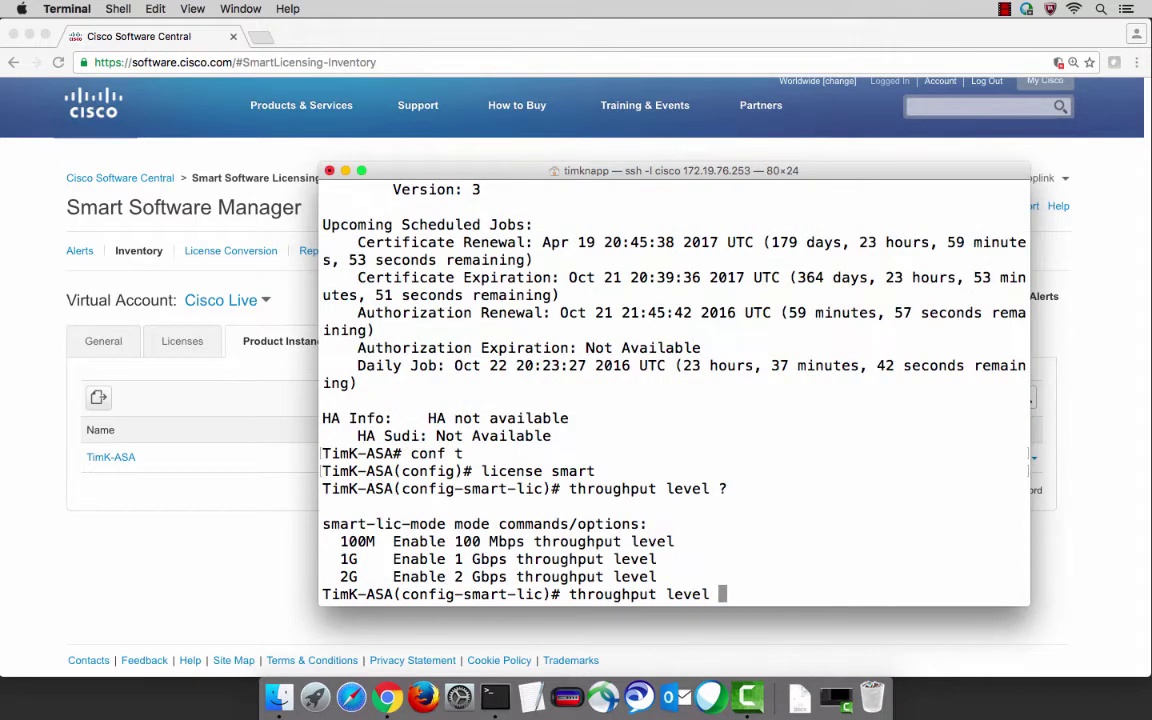
{"action": "type", "text": "?1g"}
{"action": "key", "text": "Return"}
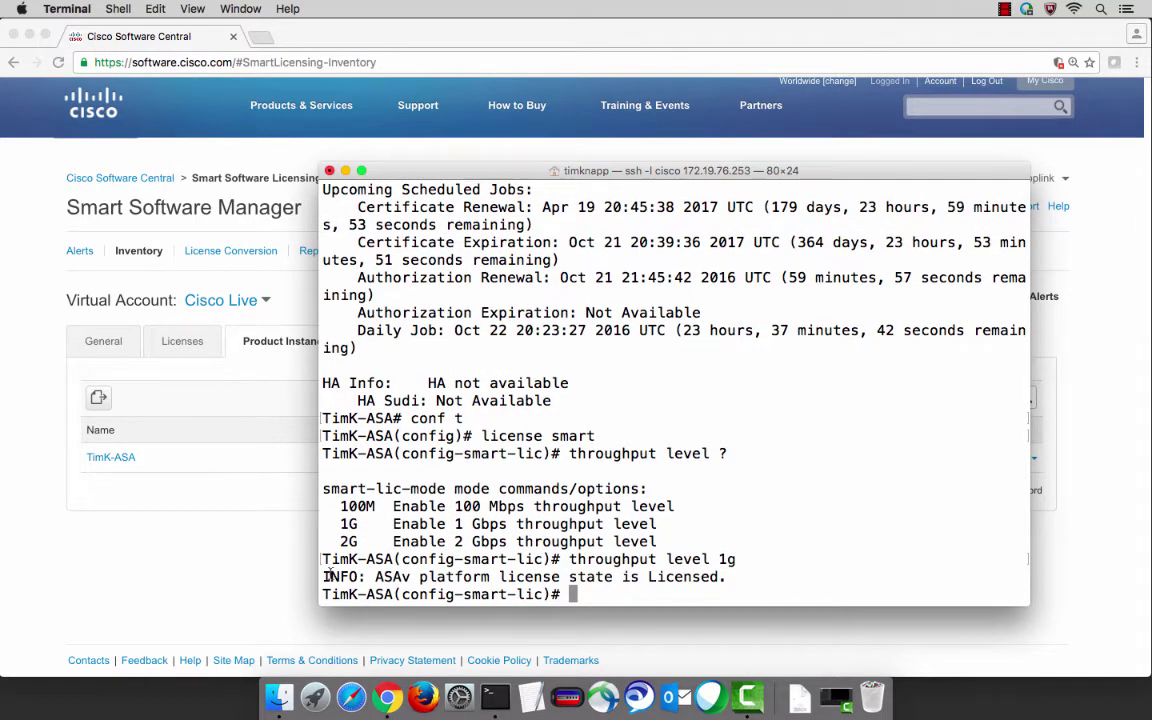
{"action": "left_click_drag", "start_coordinate": [324, 577], "coordinate": [726, 577]}
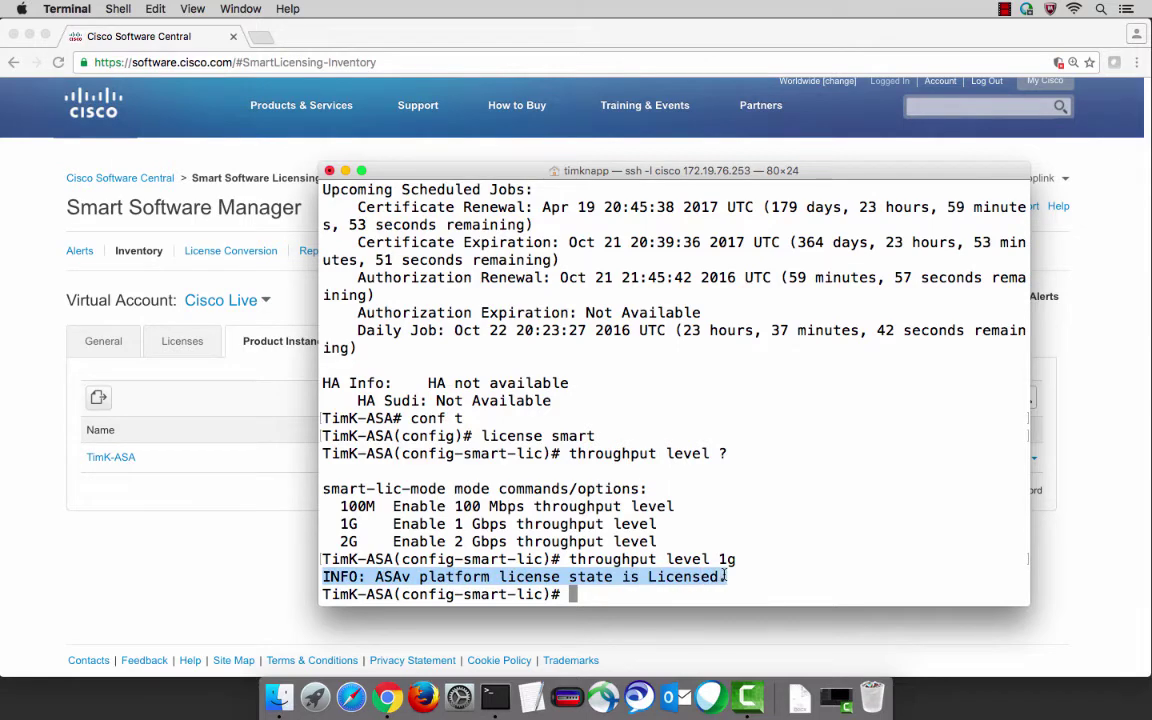
{"action": "type", "text": "end"}
{"action": "key", "text": "Return"}
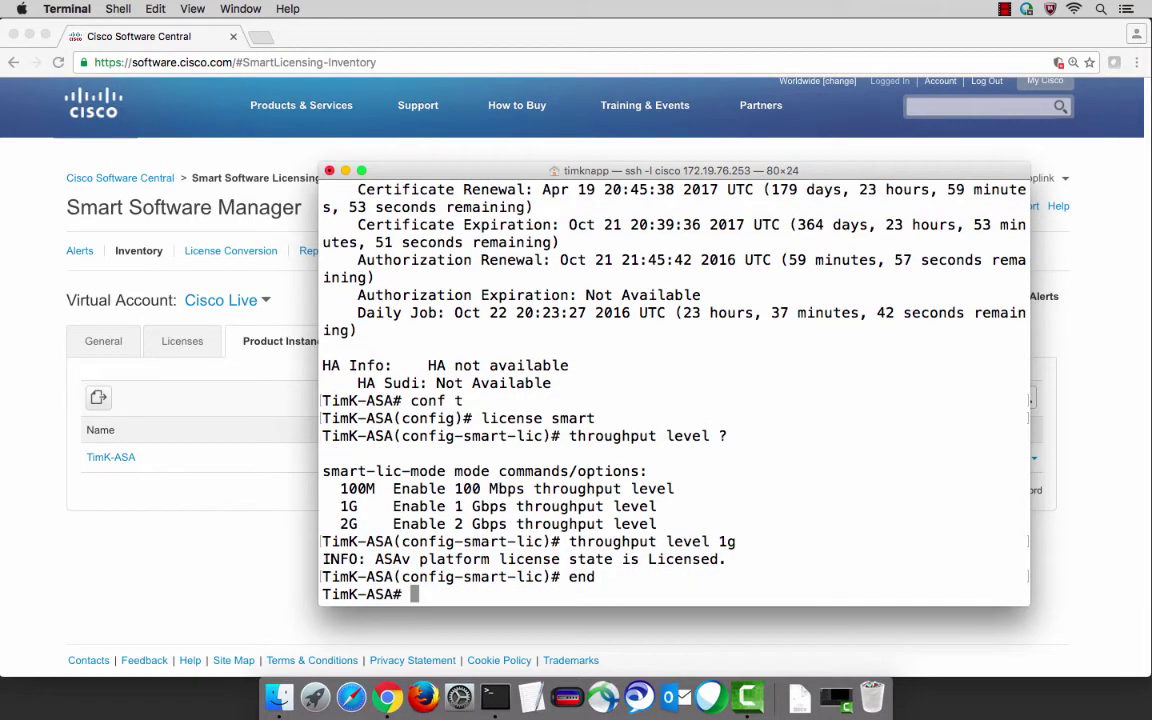
Run show lic all on the ASA and check the compliance status, license pool, grace period, entitlement tag and Smart Licensing state
{"action": "type", "text": "show lic all"}
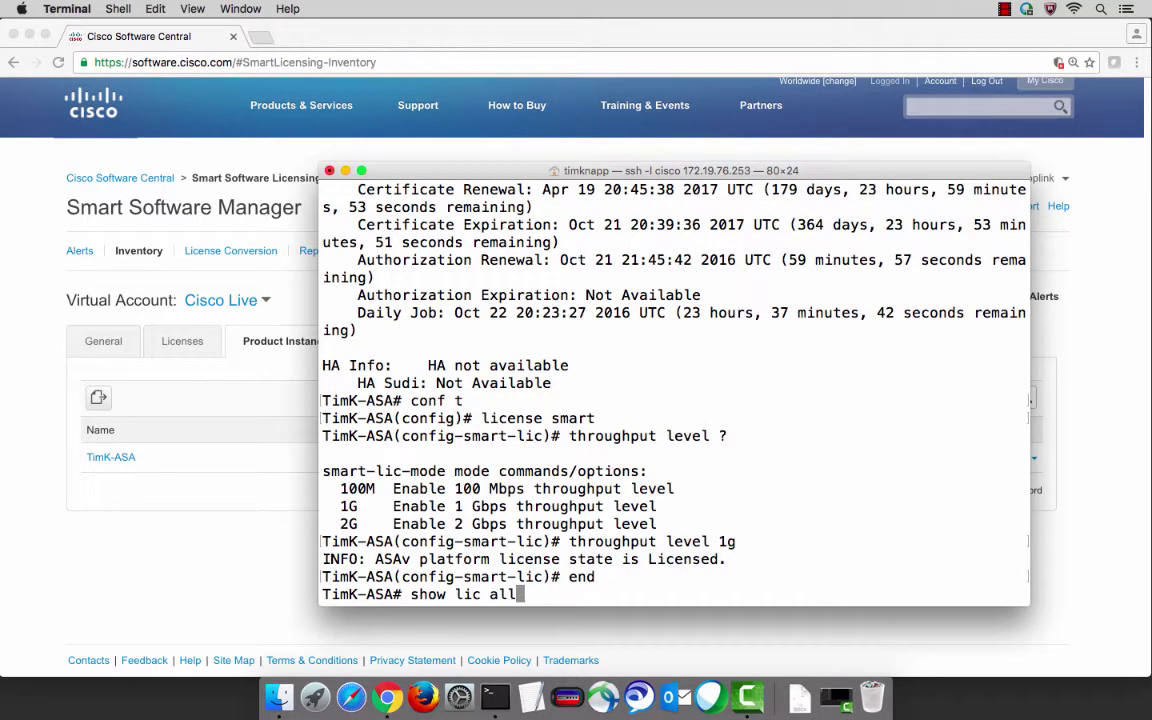
{"action": "key", "text": "Return"}
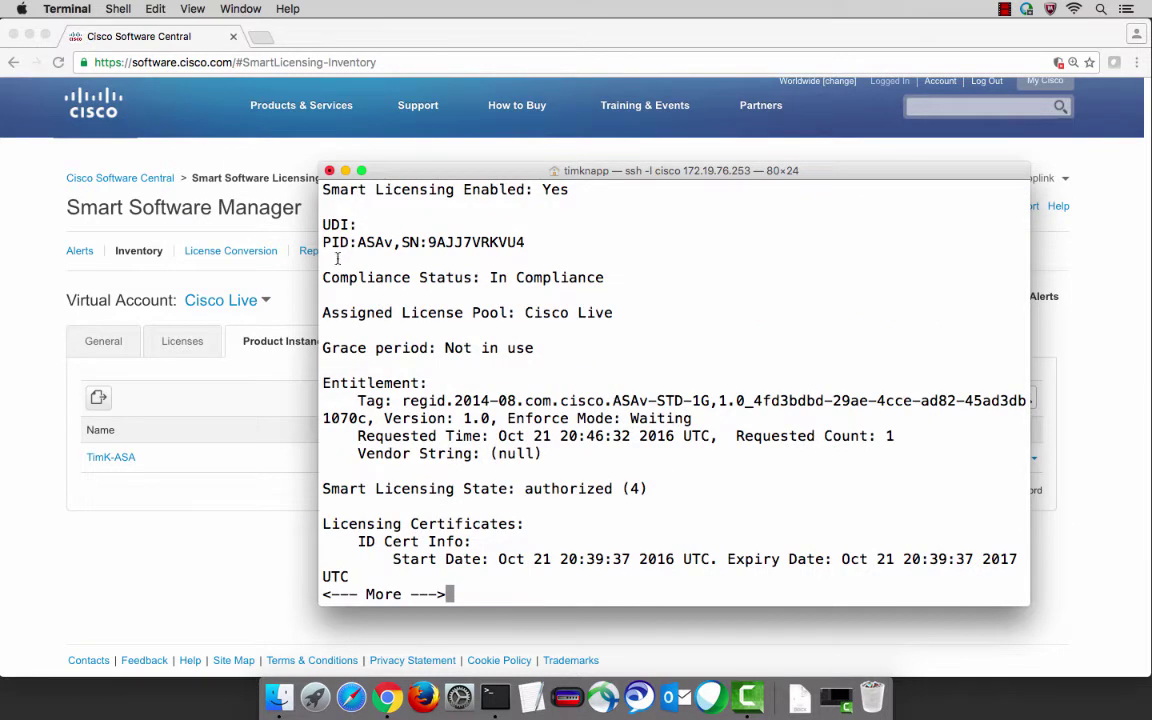
{"action": "triple_click", "coordinate": [545, 280]}
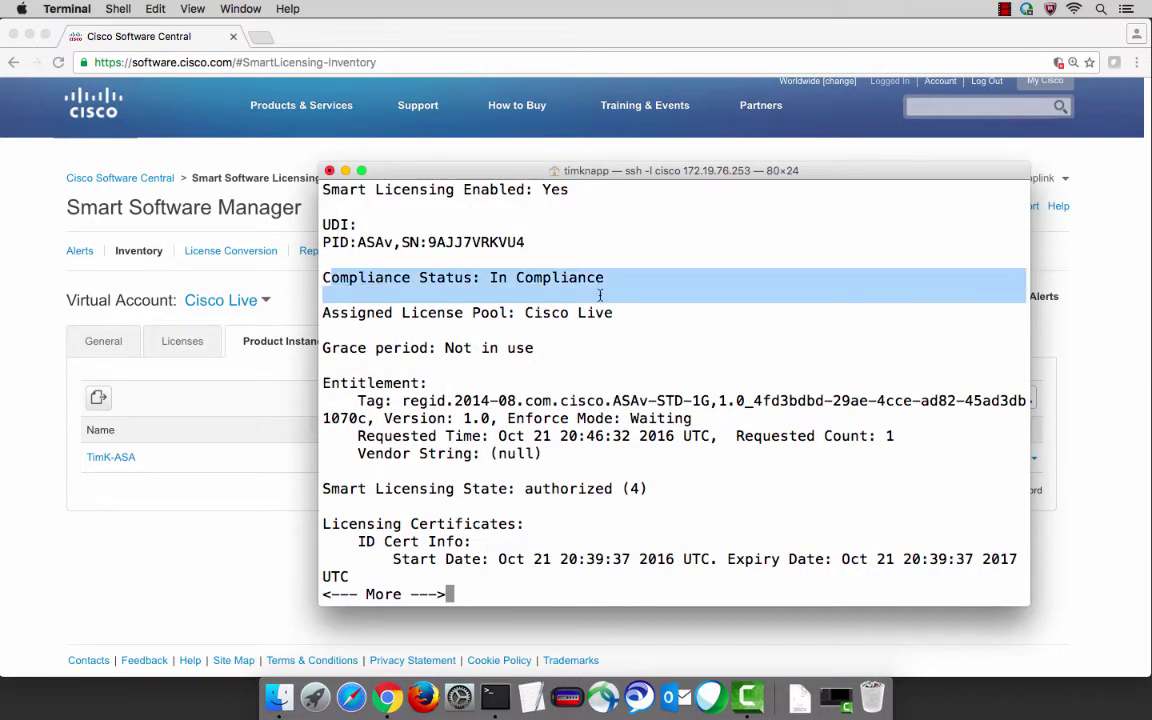
{"action": "left_click_drag", "start_coordinate": [322, 313], "coordinate": [615, 315]}
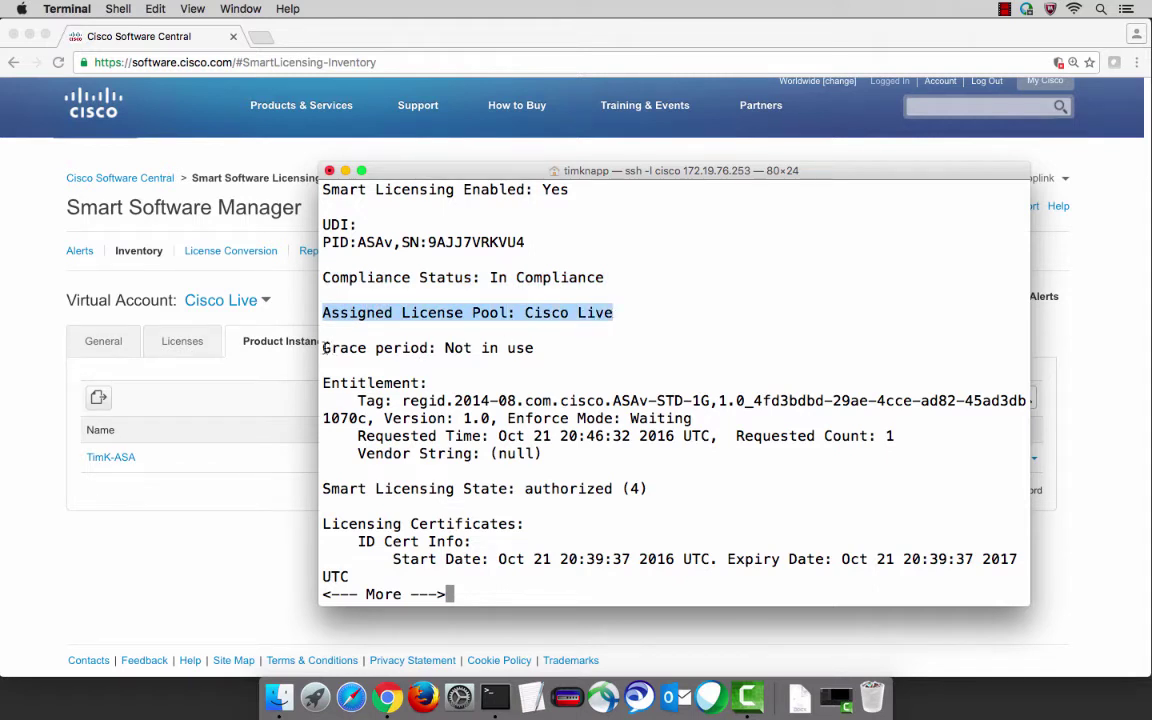
{"action": "left_click_drag", "start_coordinate": [325, 347], "coordinate": [545, 352]}
{"action": "left_click_drag", "start_coordinate": [614, 400], "coordinate": [718, 402]}
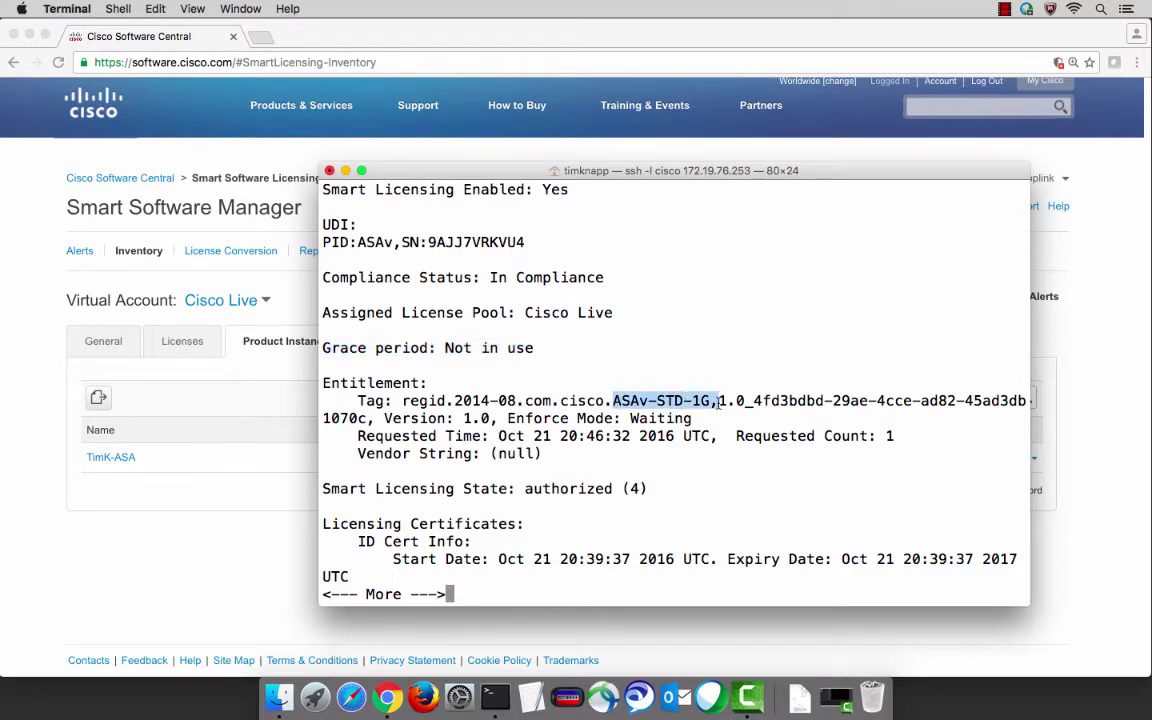
{"action": "left_click_drag", "start_coordinate": [323, 488], "coordinate": [658, 485]}
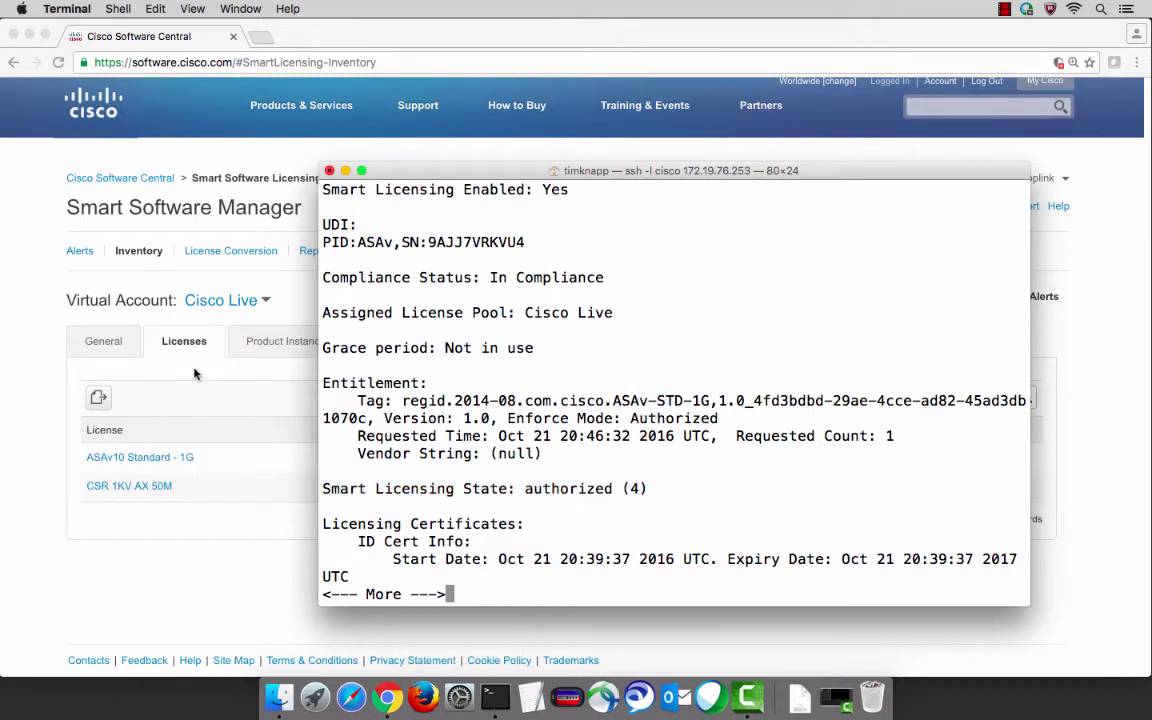
Switch to Chrome, view which product instance uses the ASAv10 Standard - 1G license in the Cisco Live licenses, and close the details
{"action": "left_click", "coordinate": [193, 352]}
{"action": "left_click", "coordinate": [193, 352]}
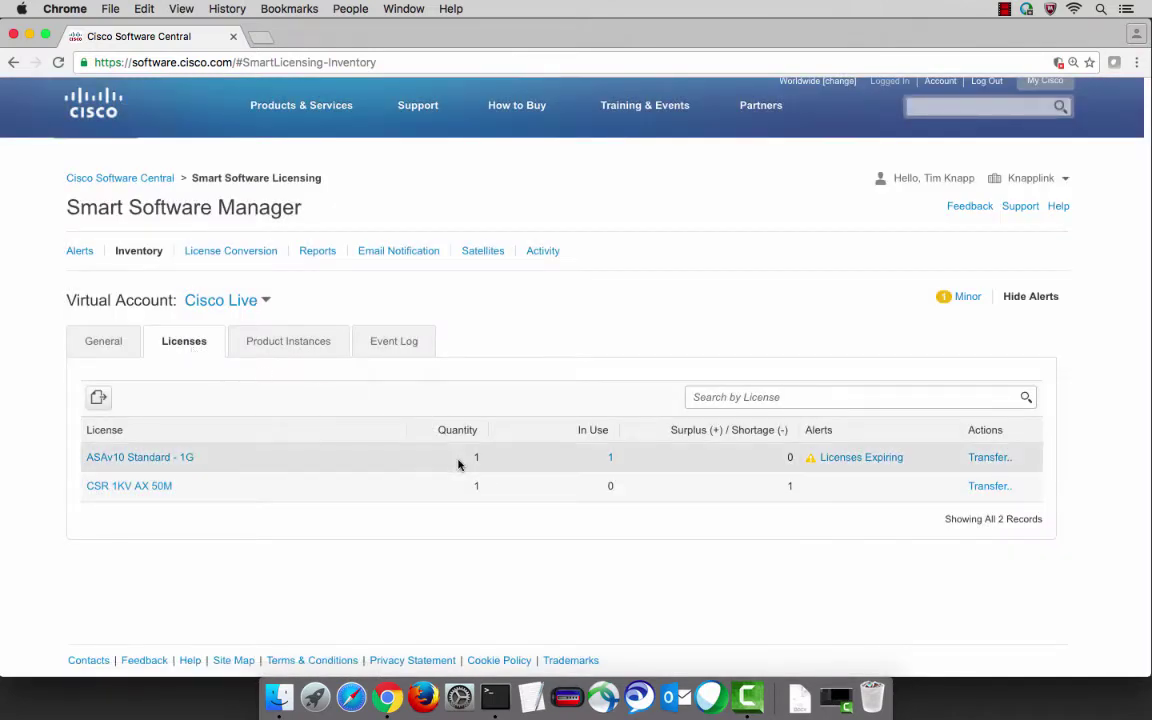
{"action": "left_click", "coordinate": [611, 460]}
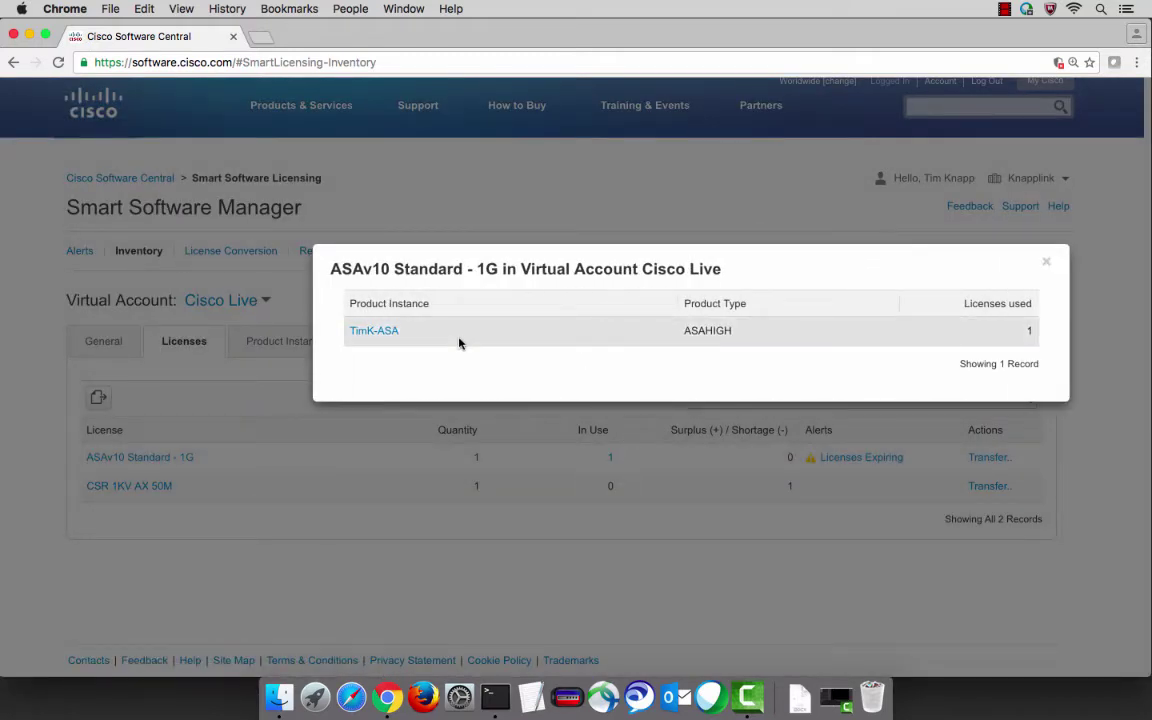
{"action": "left_click", "coordinate": [1044, 263]}
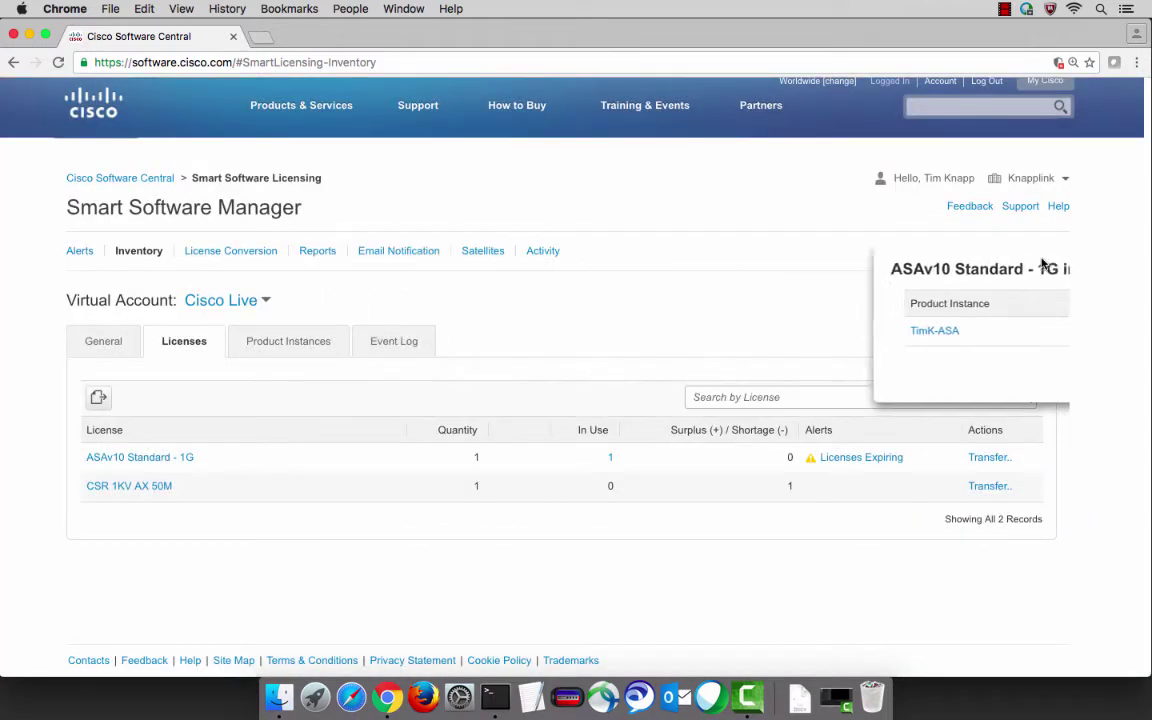
Open the ASA's entry in the Cisco Live product instances, review its License Usage section and close the details
{"action": "left_click", "coordinate": [303, 341]}
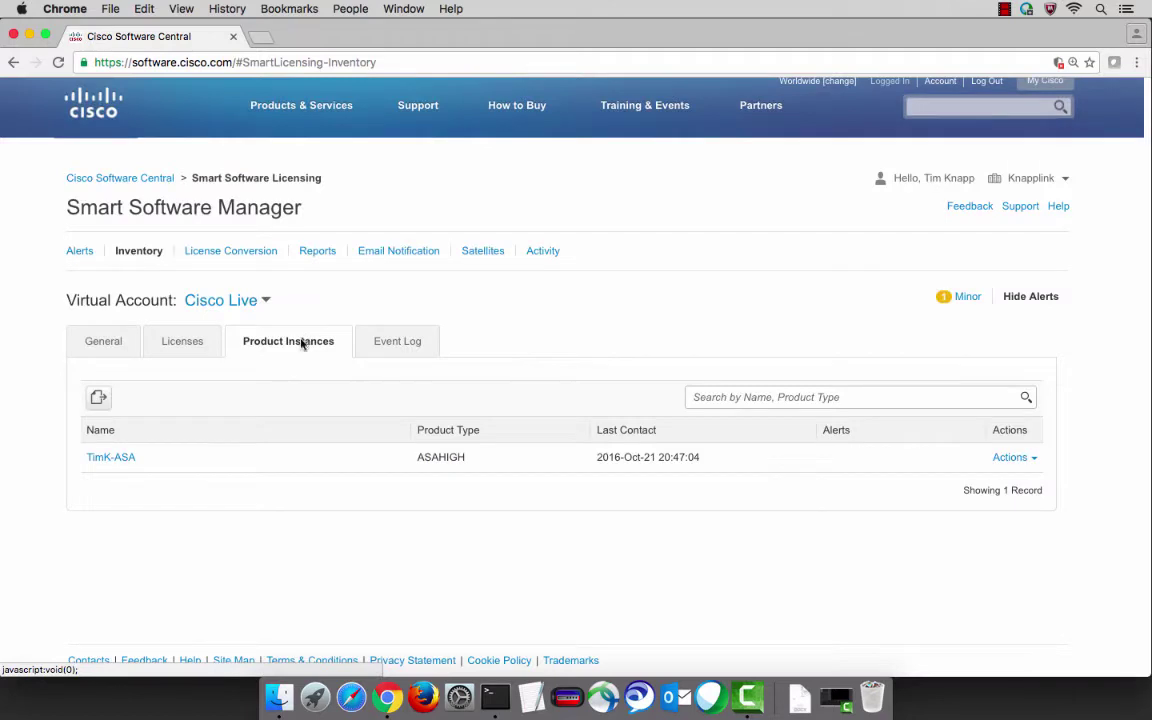
{"action": "left_click", "coordinate": [110, 457]}
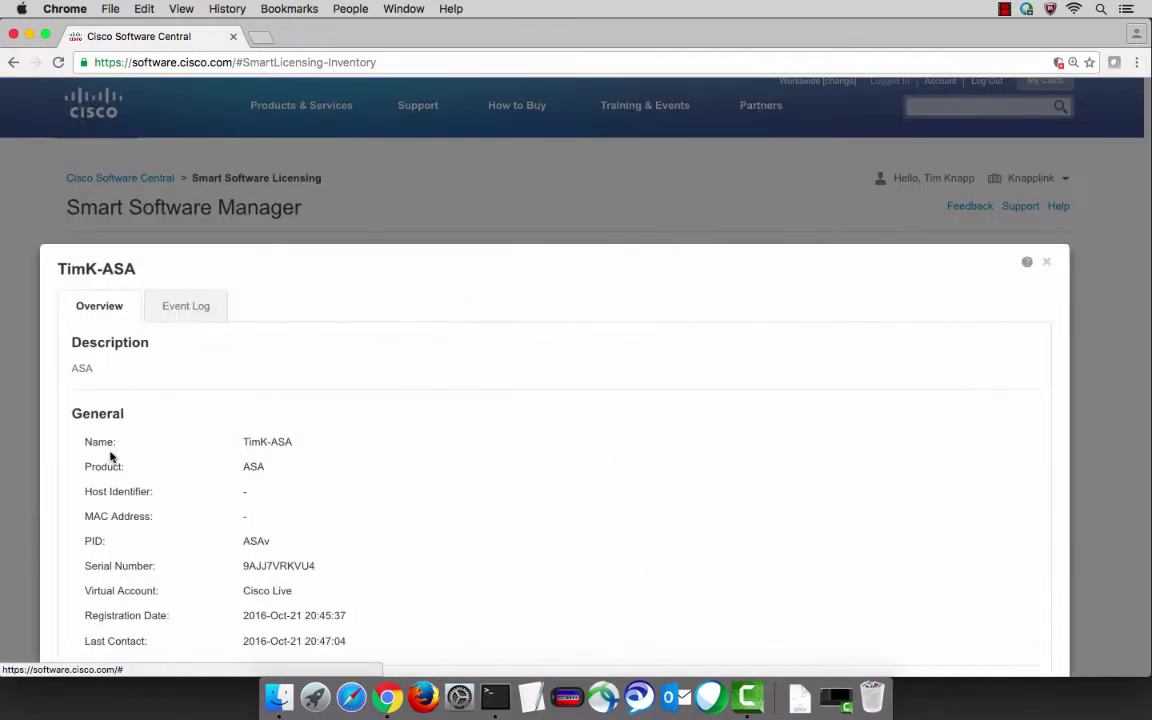
{"action": "scroll", "coordinate": [110, 457], "scroll_direction": "down", "scroll_amount": 3}
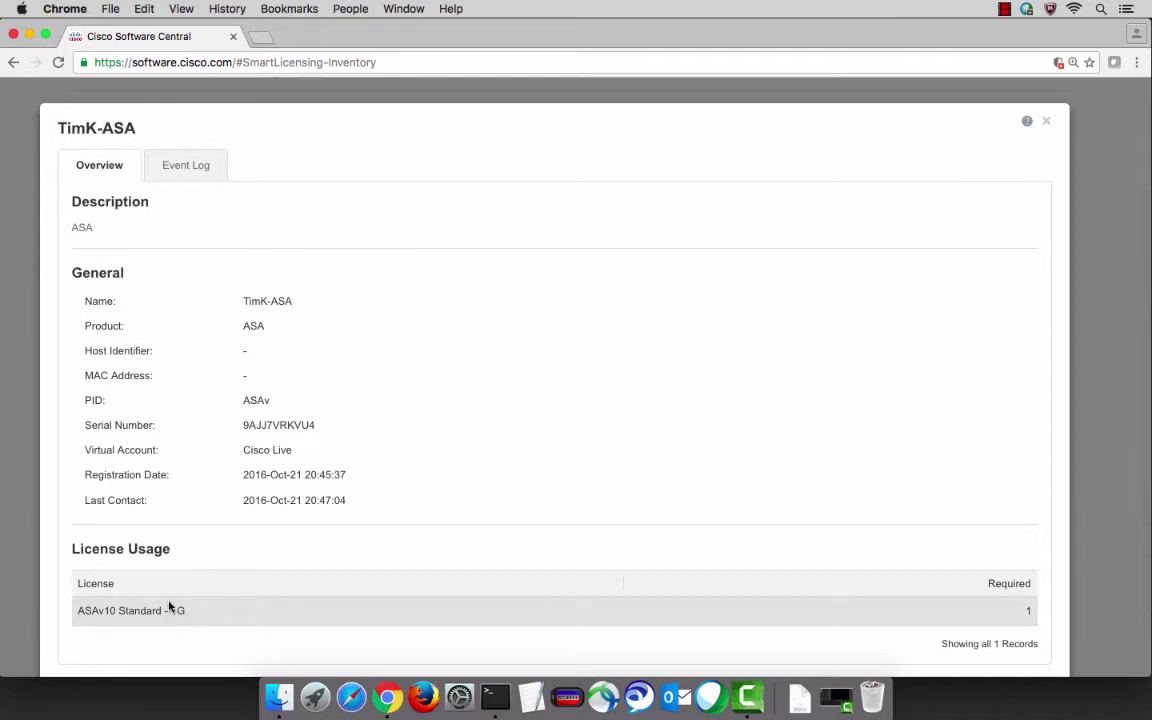
{"action": "left_click_drag", "start_coordinate": [70, 548], "coordinate": [184, 548]}
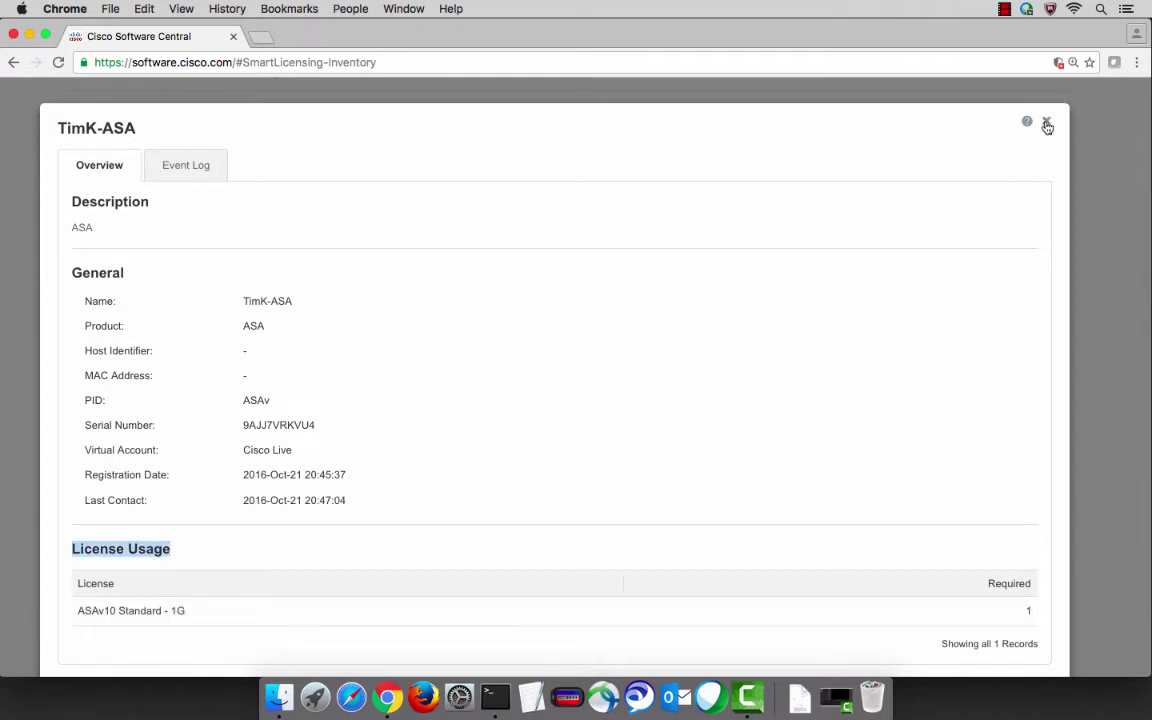
{"action": "left_click", "coordinate": [1047, 123]}
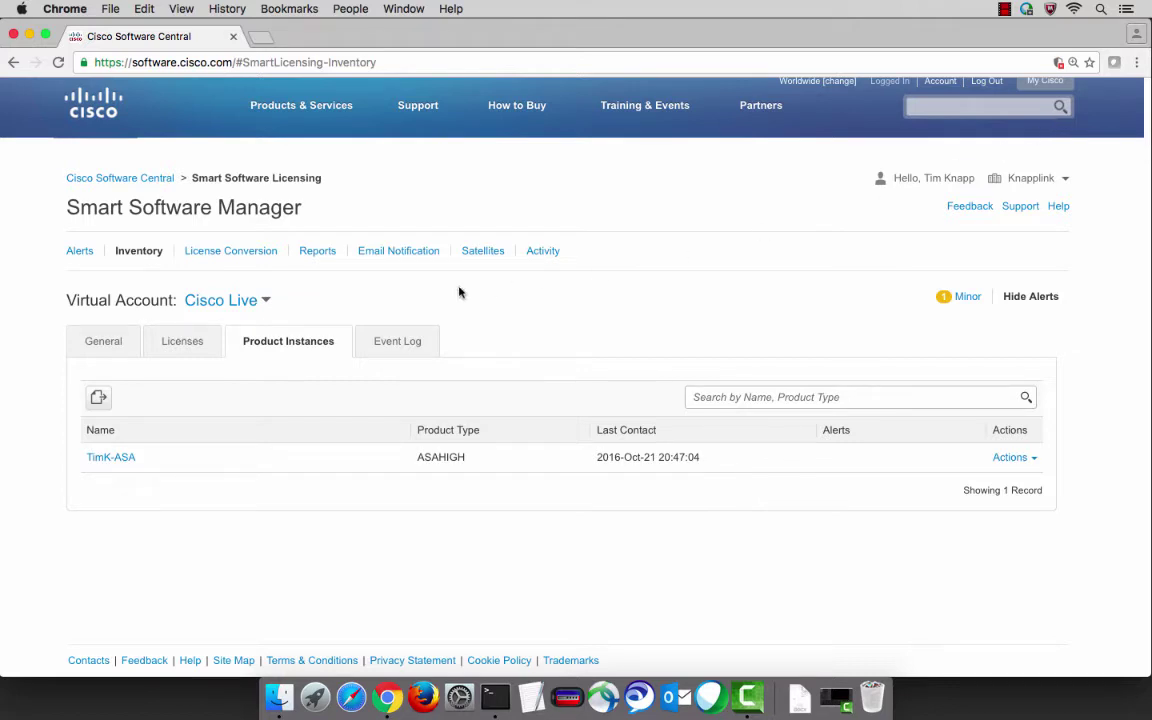
Switch to the Los Gatos virtual account and check its product instances and licenses
{"action": "left_click", "coordinate": [245, 301]}
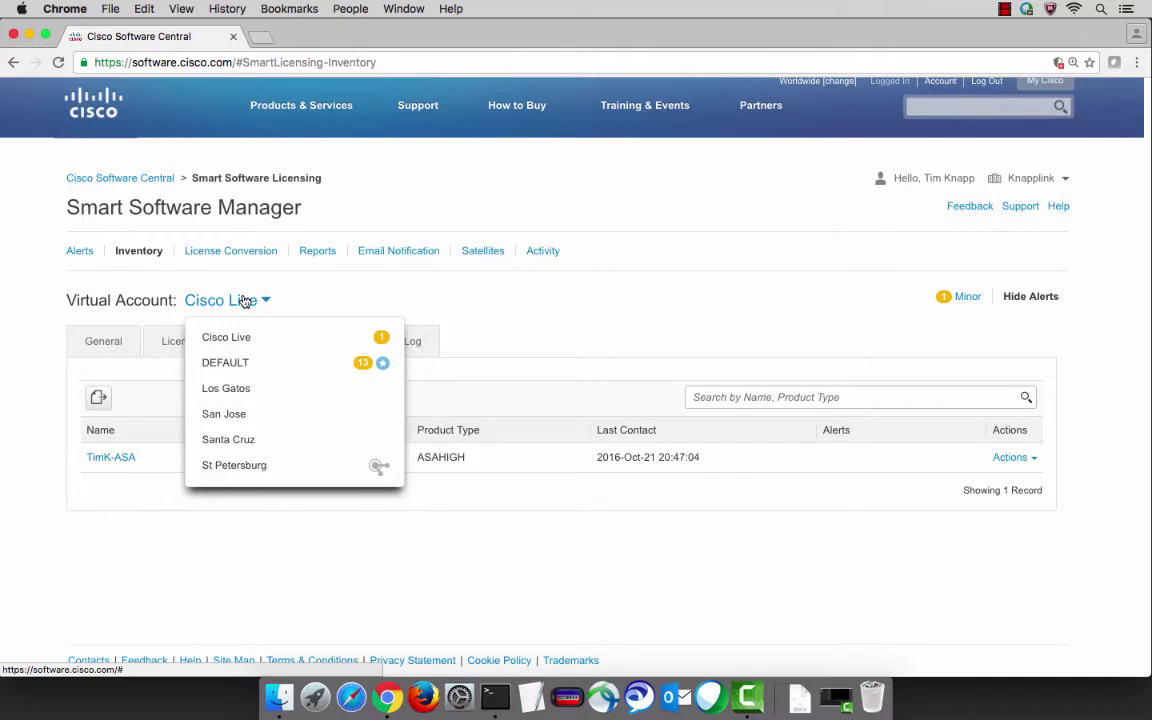
{"action": "left_click", "coordinate": [268, 388]}
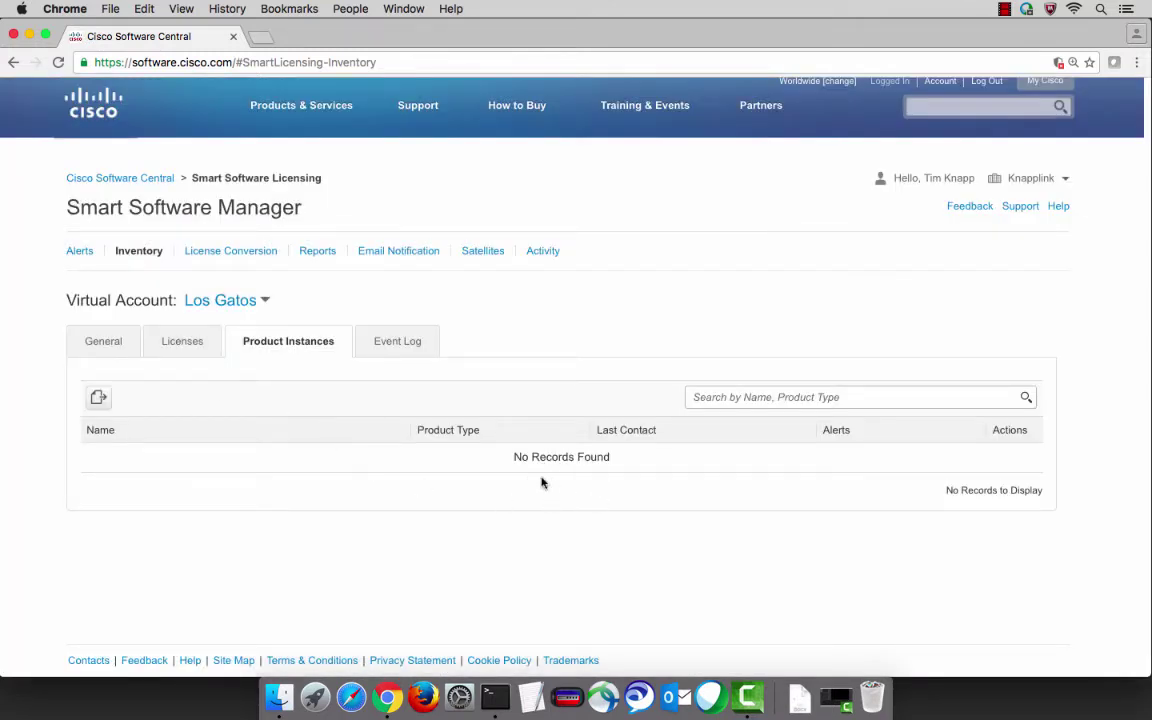
{"action": "left_click", "coordinate": [186, 351]}
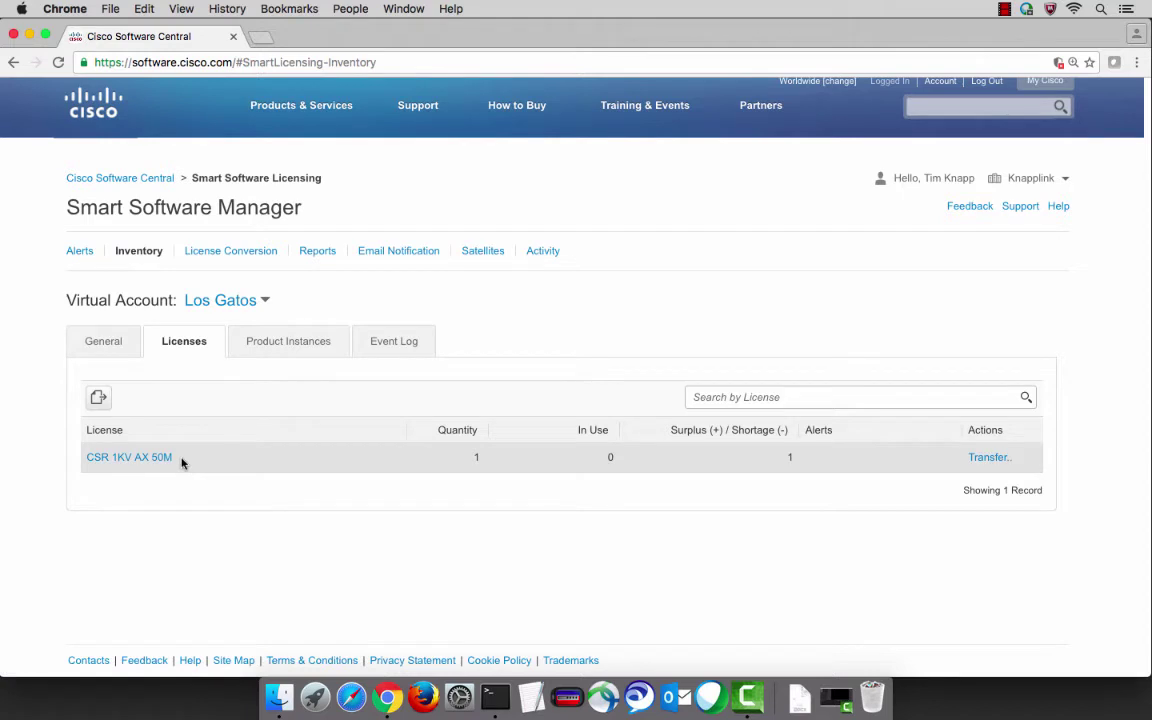
Switch to the Santa Cruz virtual account and check its licenses and product instances
{"action": "left_click", "coordinate": [265, 301]}
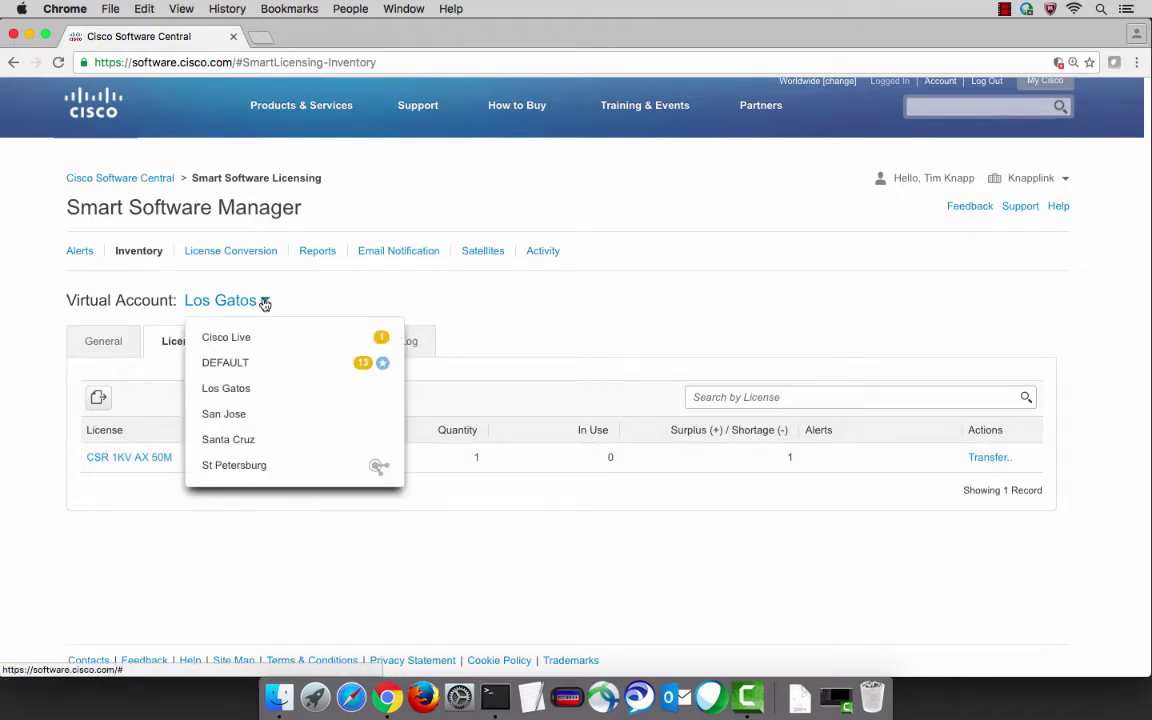
{"action": "left_click", "coordinate": [250, 440]}
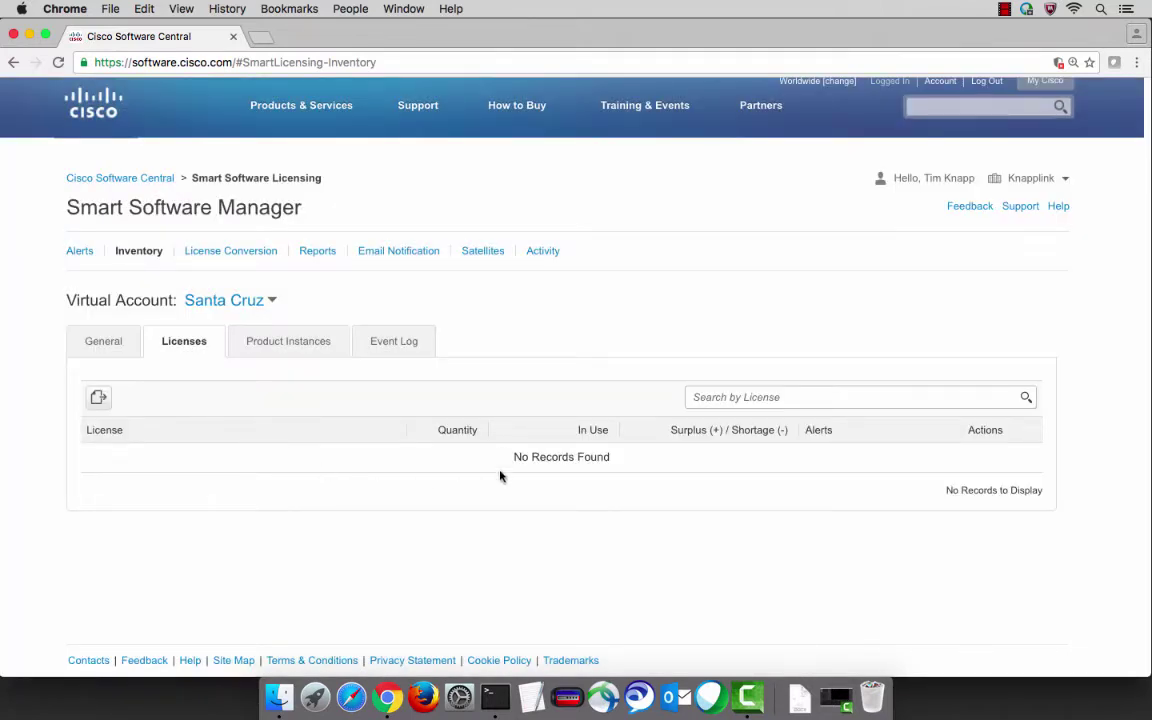
{"action": "left_click", "coordinate": [275, 341]}
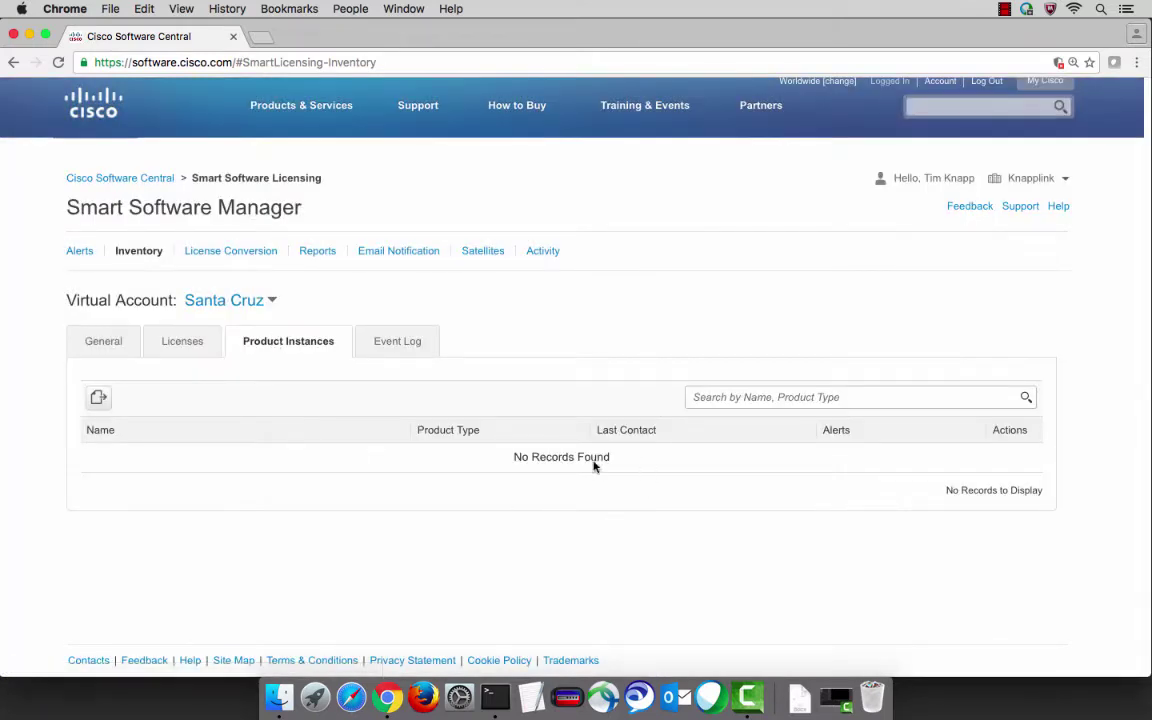
Open a new Terminal window, enlarge its text and place the window over the right part of the browser page
{"action": "right_click", "coordinate": [495, 697]}
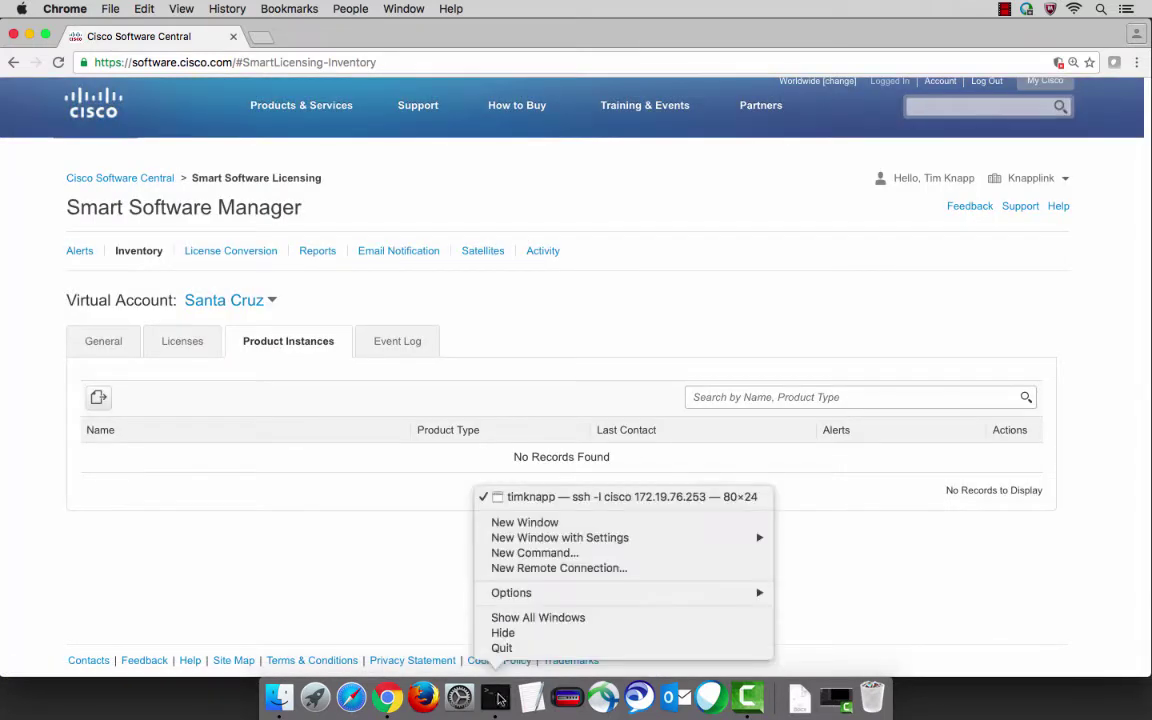
{"action": "left_click", "coordinate": [547, 524]}
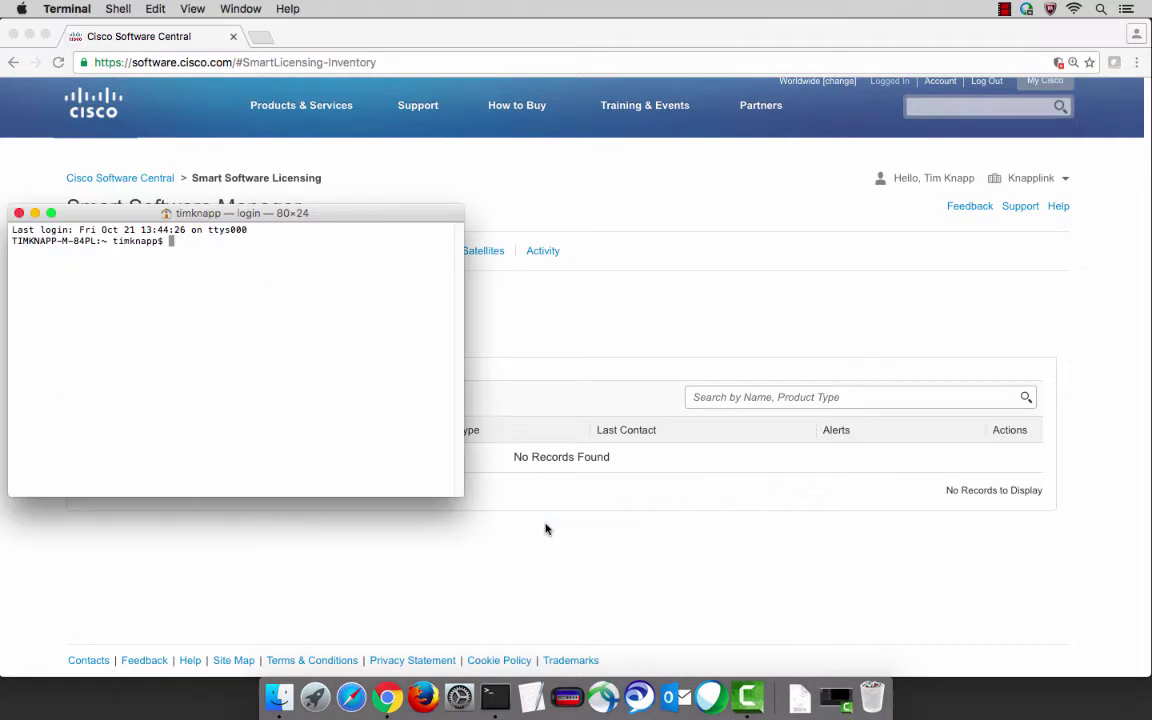
{"action": "key", "text": "super+plus"}
{"action": "key", "text": "super+plus"}
{"action": "key", "text": "super+plus"}
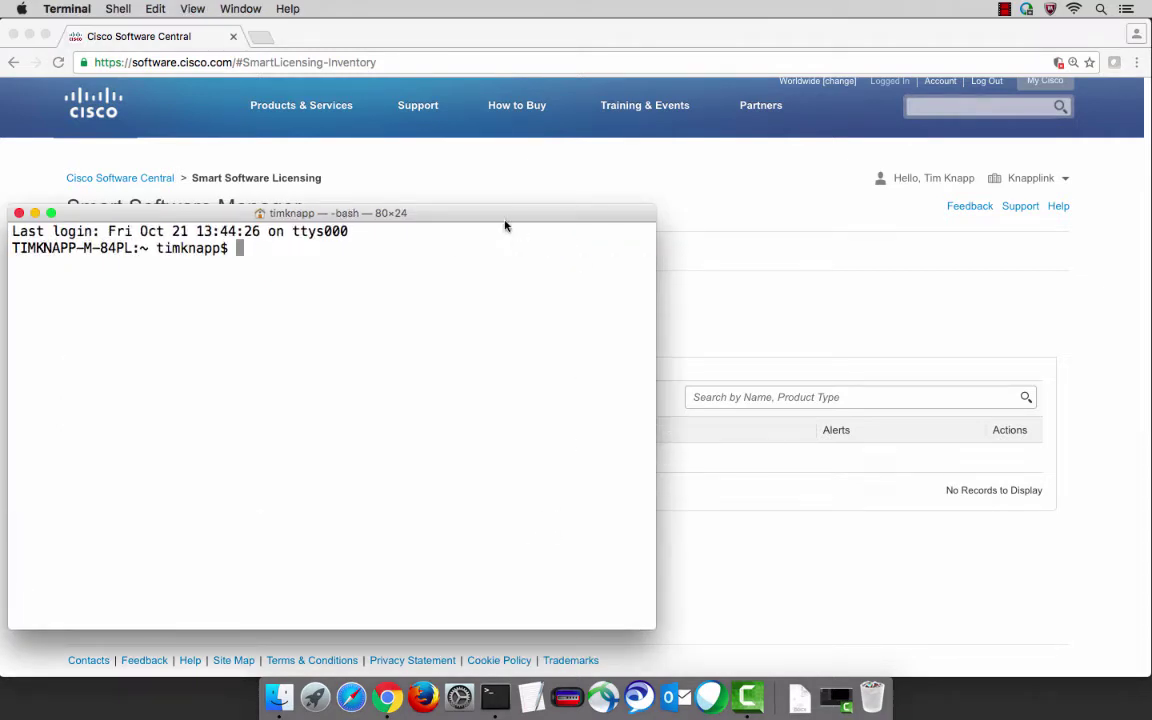
{"action": "left_click_drag", "start_coordinate": [499, 219], "coordinate": [893, 170]}
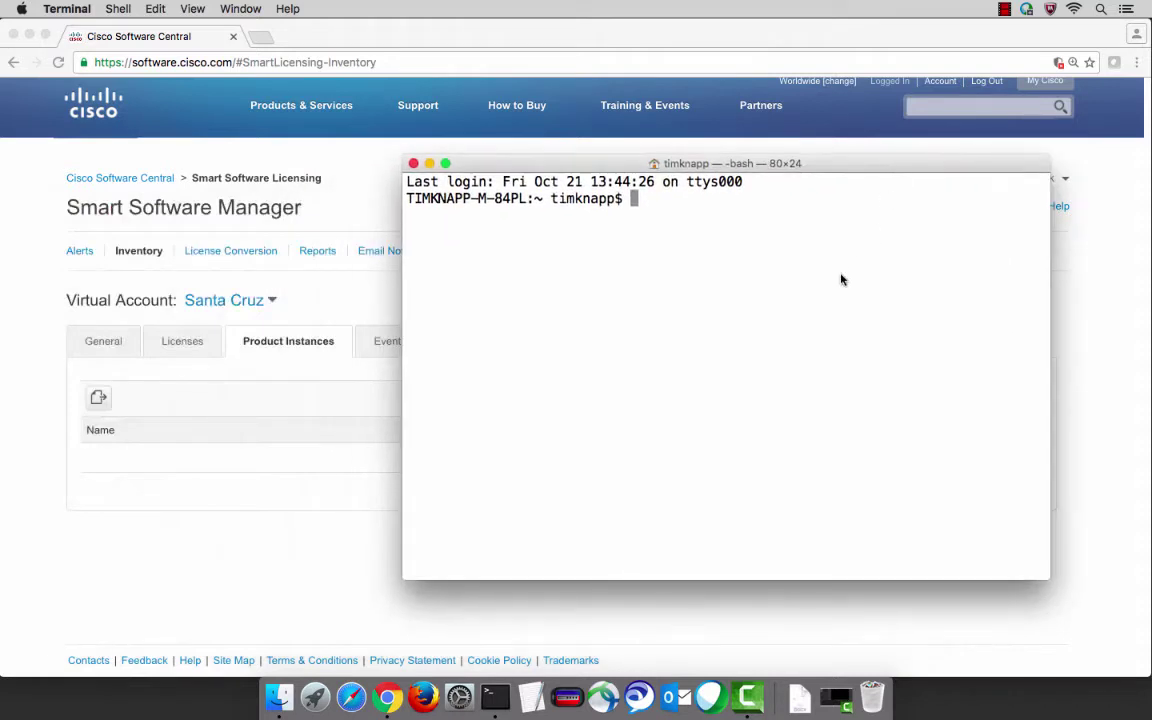
Connect to the CSR router with ssh -l cisco 172.19.76.223 and enter the account password
{"action": "type", "text": "ssh -l cisco"}
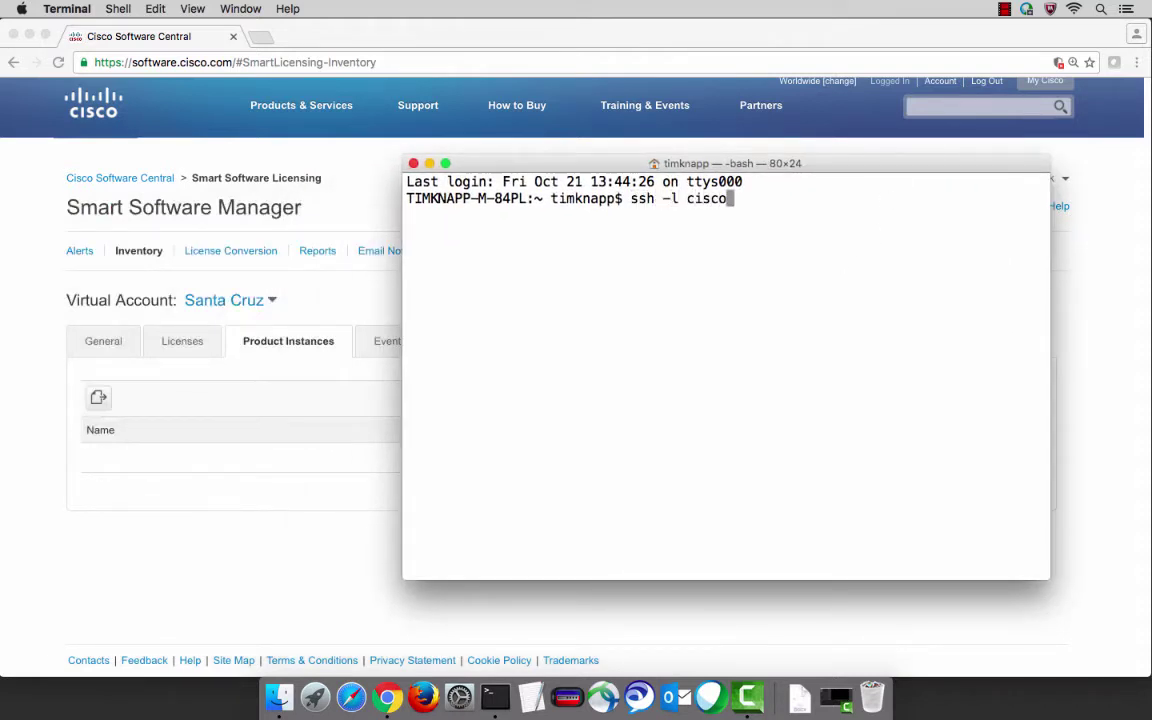
{"action": "type", "text": " 172.19.76."}
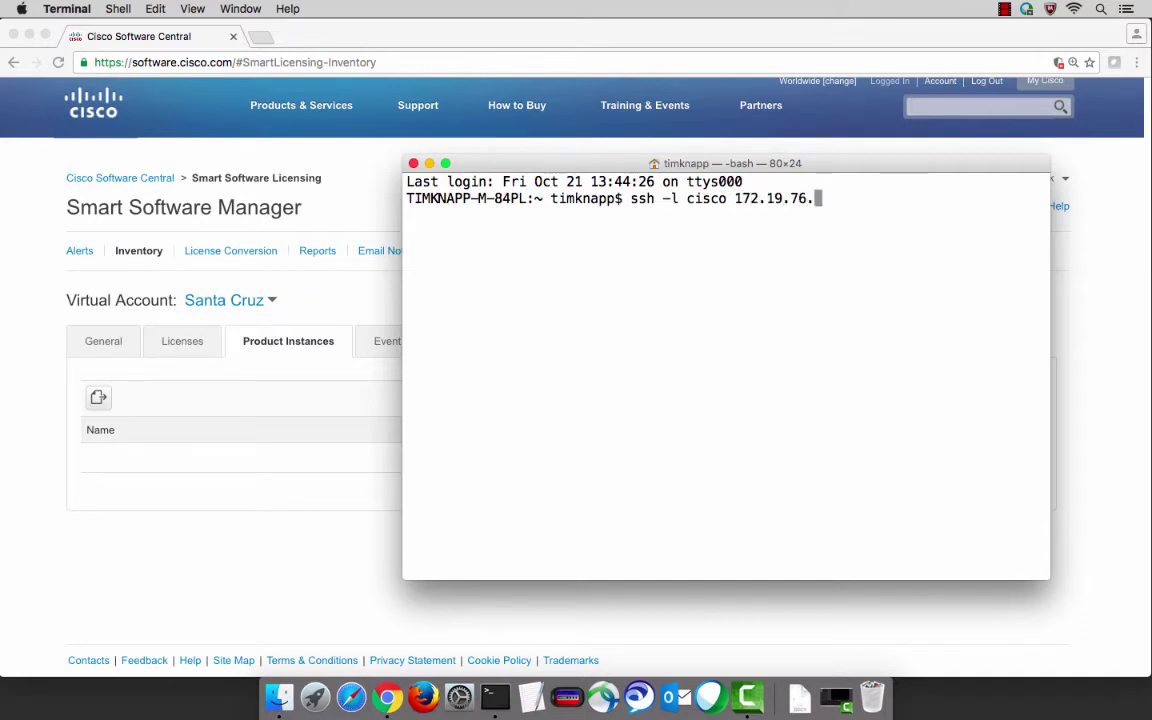
{"action": "type", "text": "223"}
{"action": "key", "text": "Return"}
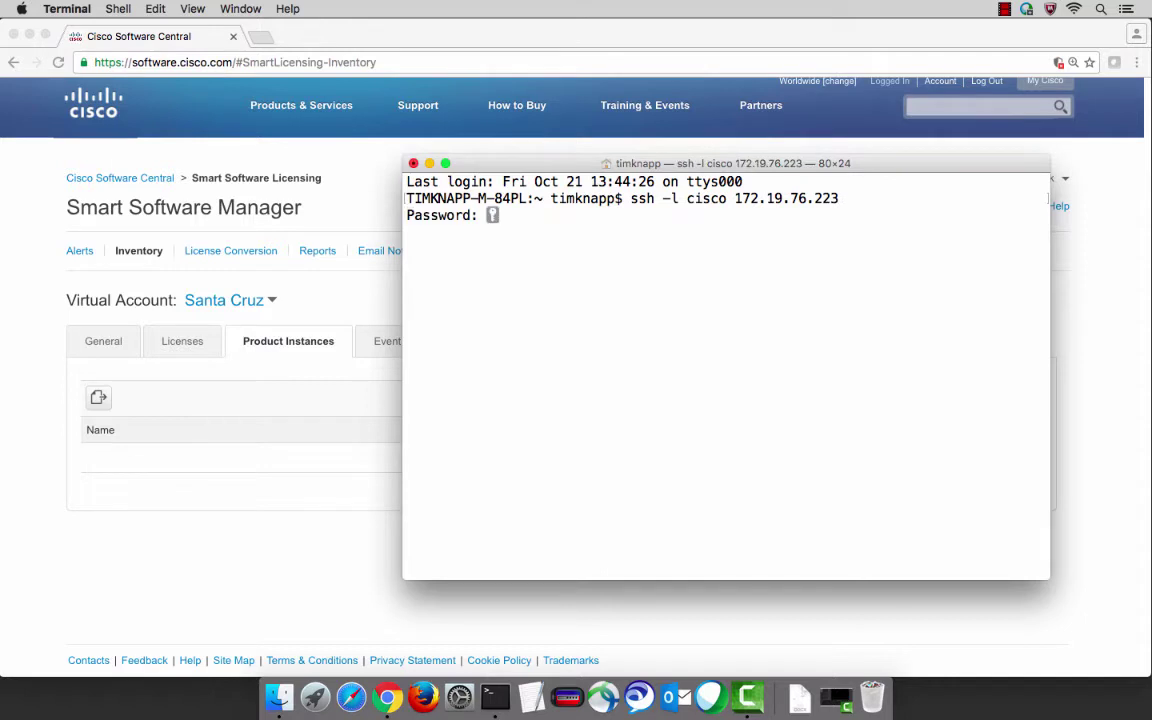
{"action": "key", "text": "Return"}
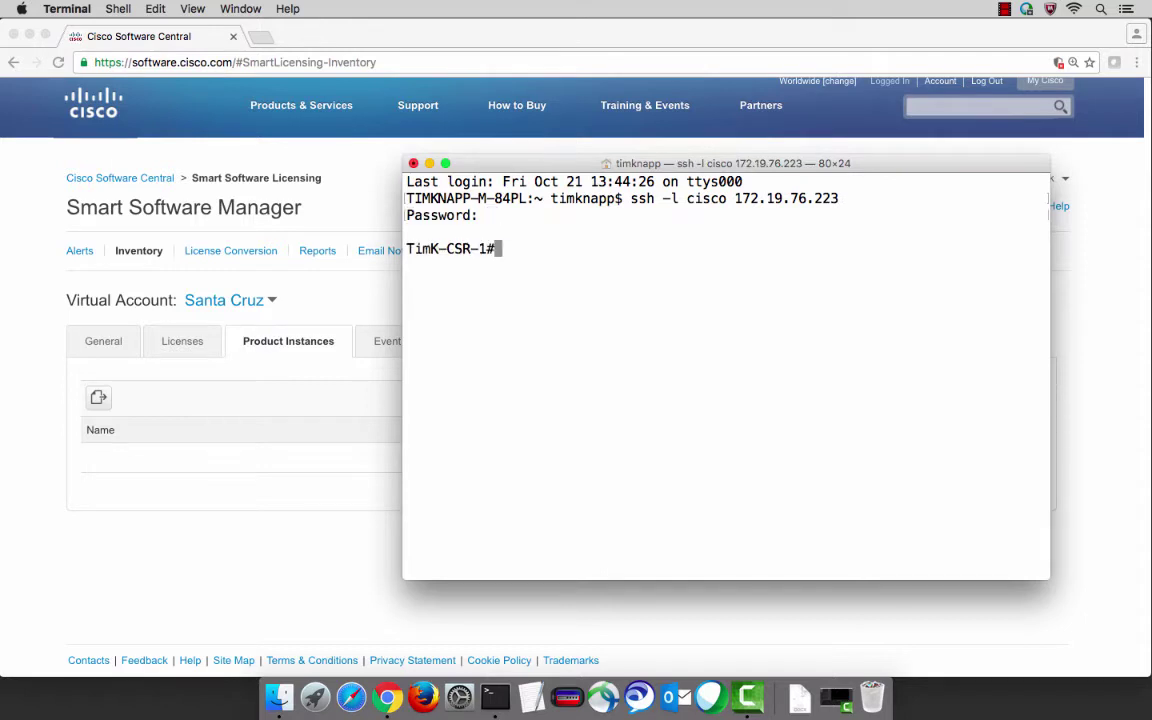
Run show lic all on the CSR and examine its license store output
{"action": "type", "text": "show lic all"}
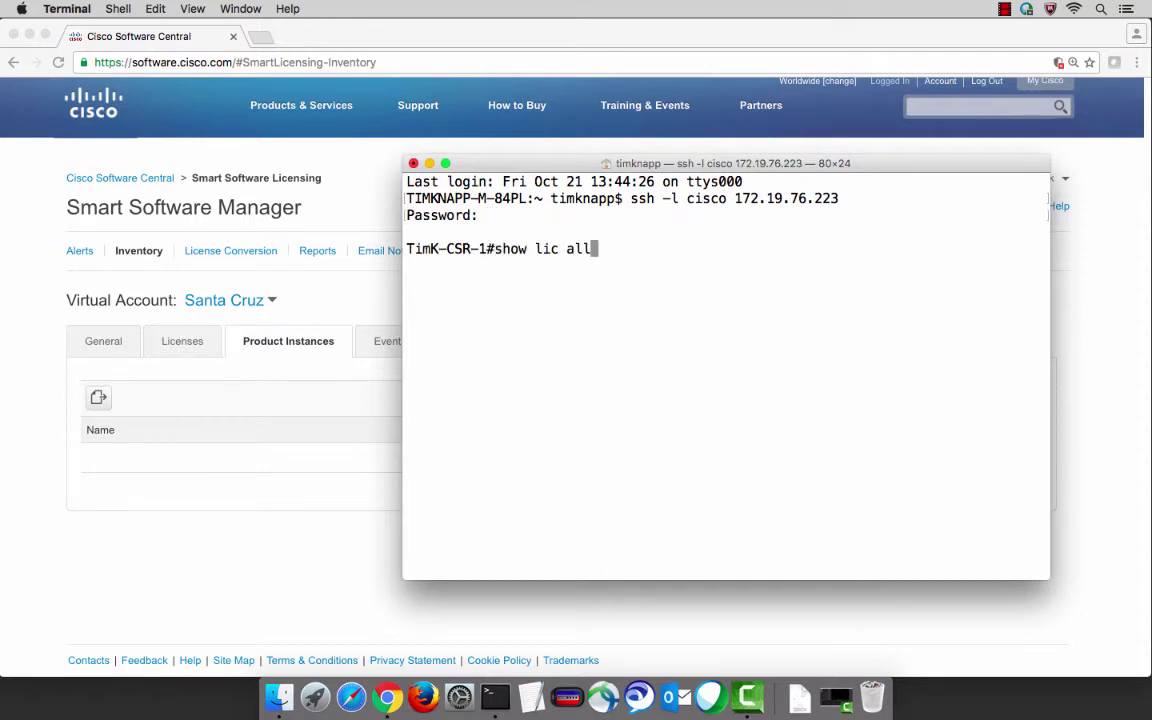
{"action": "key", "text": "Return"}
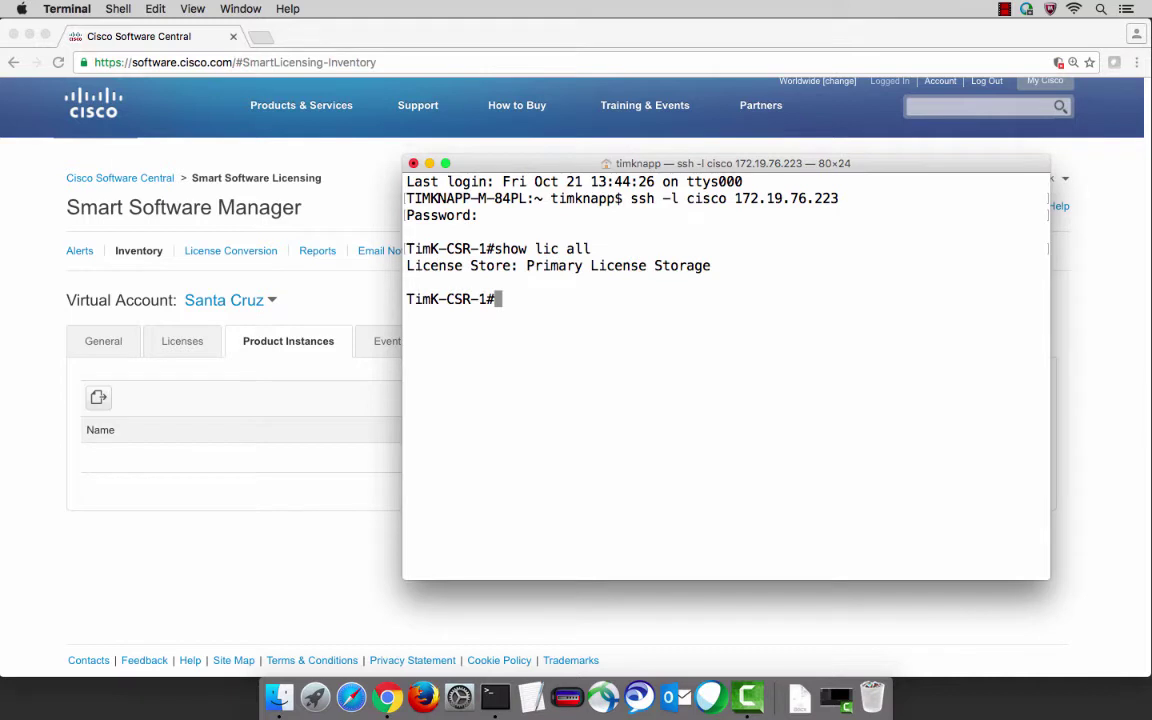
{"action": "left_click_drag", "start_coordinate": [406, 265], "coordinate": [736, 269]}
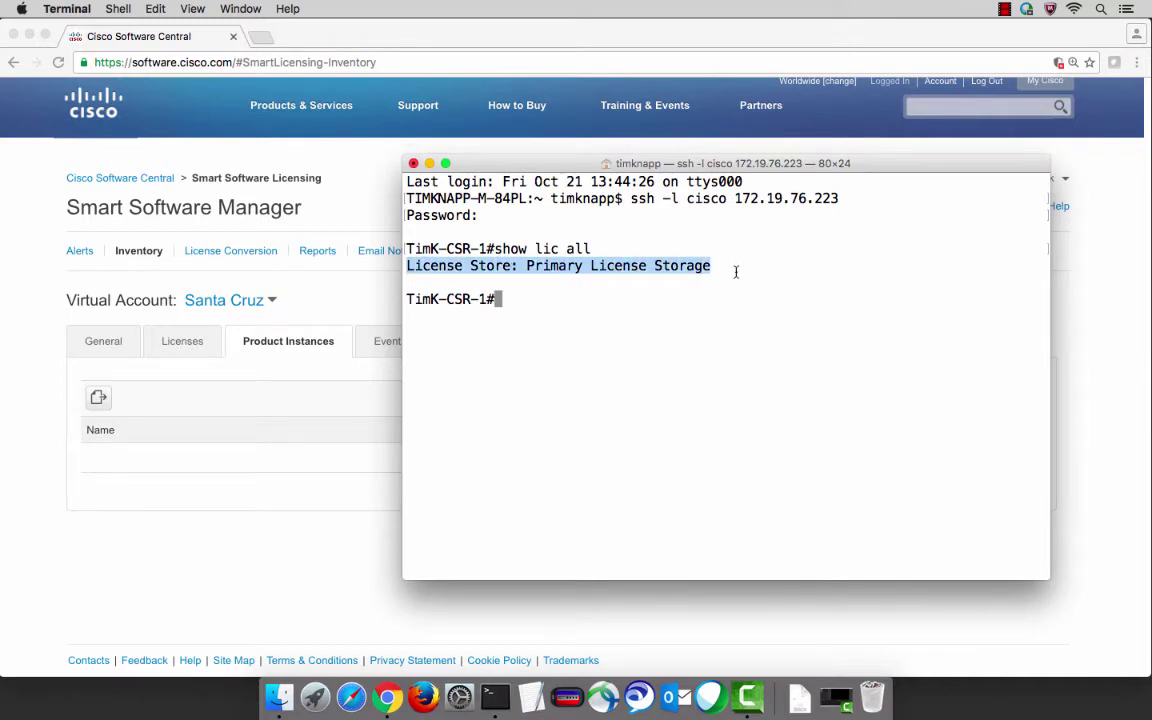
{"action": "left_click", "coordinate": [696, 315]}
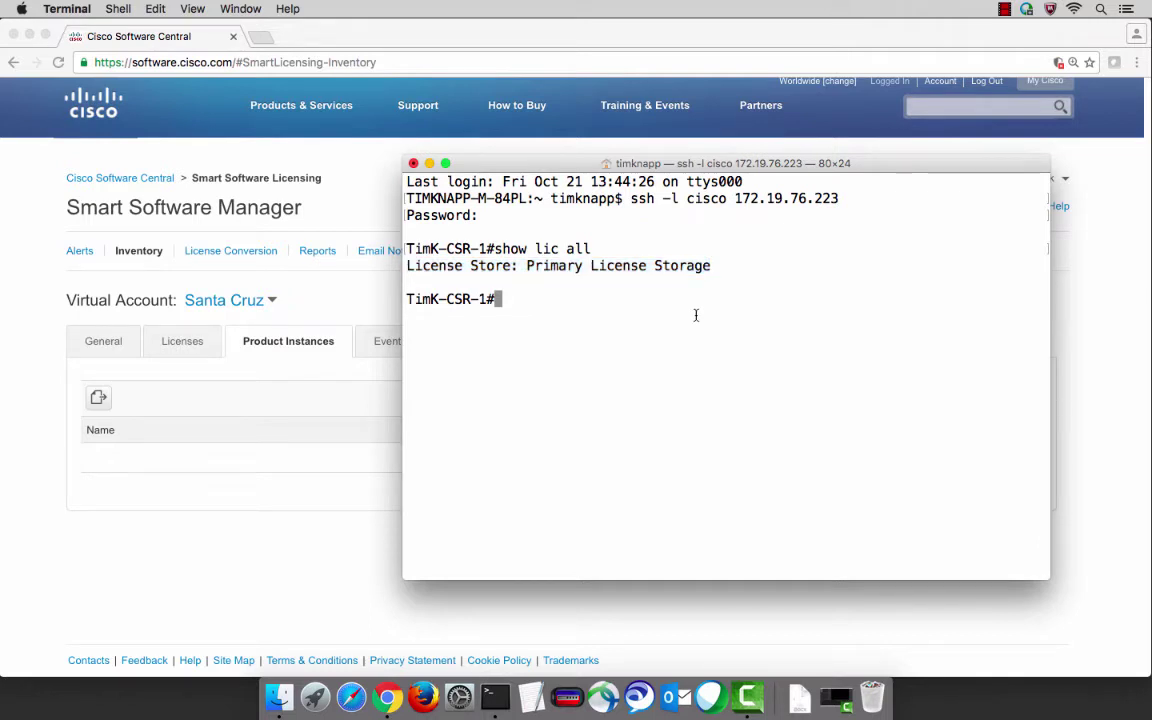
Turn on terminal monitoring with term mon, enable Smart Licensing on the CSR with license smart enable, and exit configuration mode
{"action": "type", "text": "term mon"}
{"action": "key", "text": "Return"}
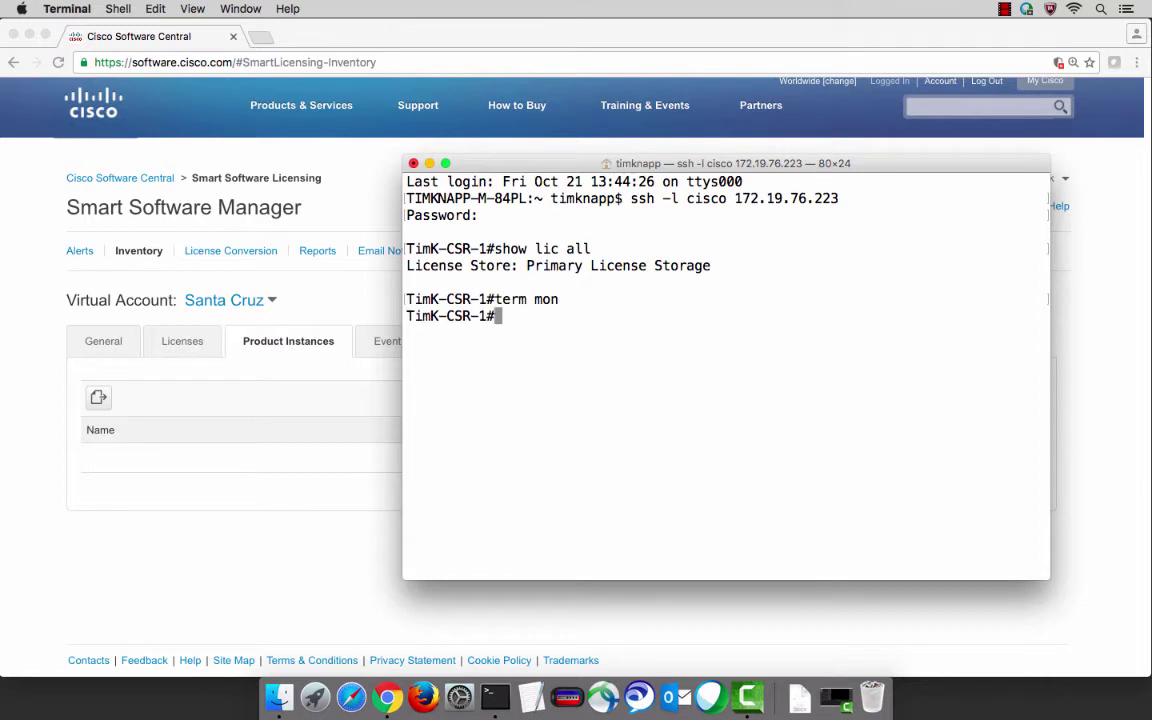
{"action": "type", "text": "conf t"}
{"action": "key", "text": "Return"}
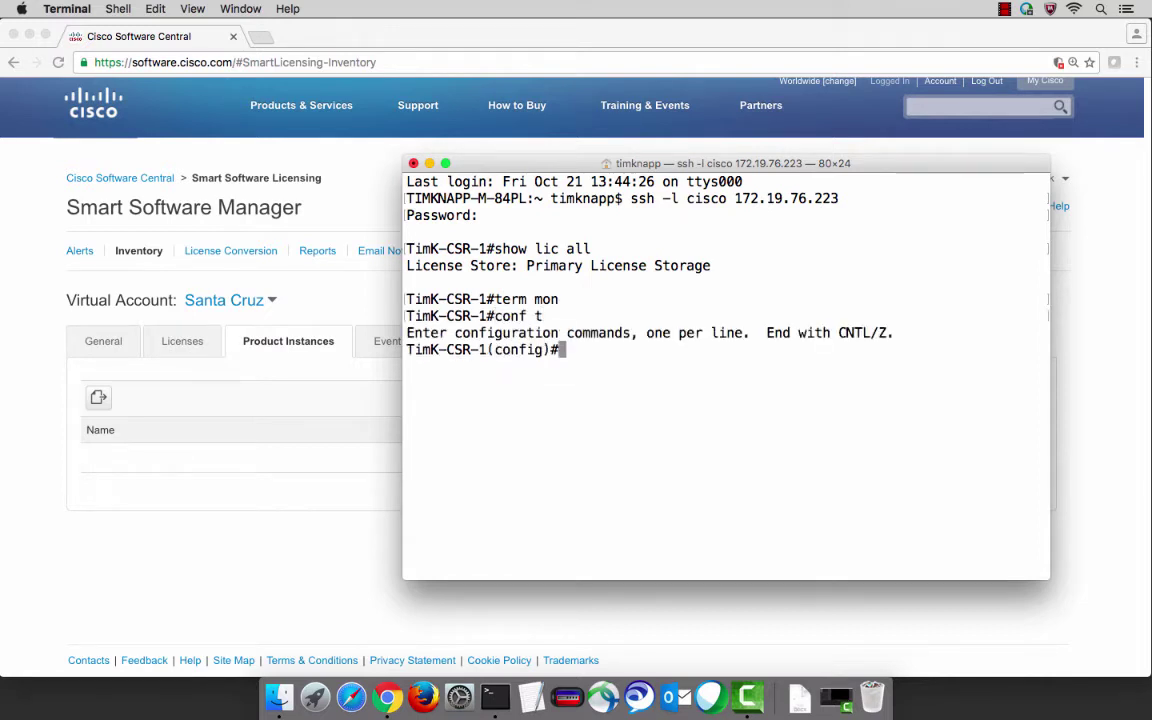
{"action": "type", "text": "license "}
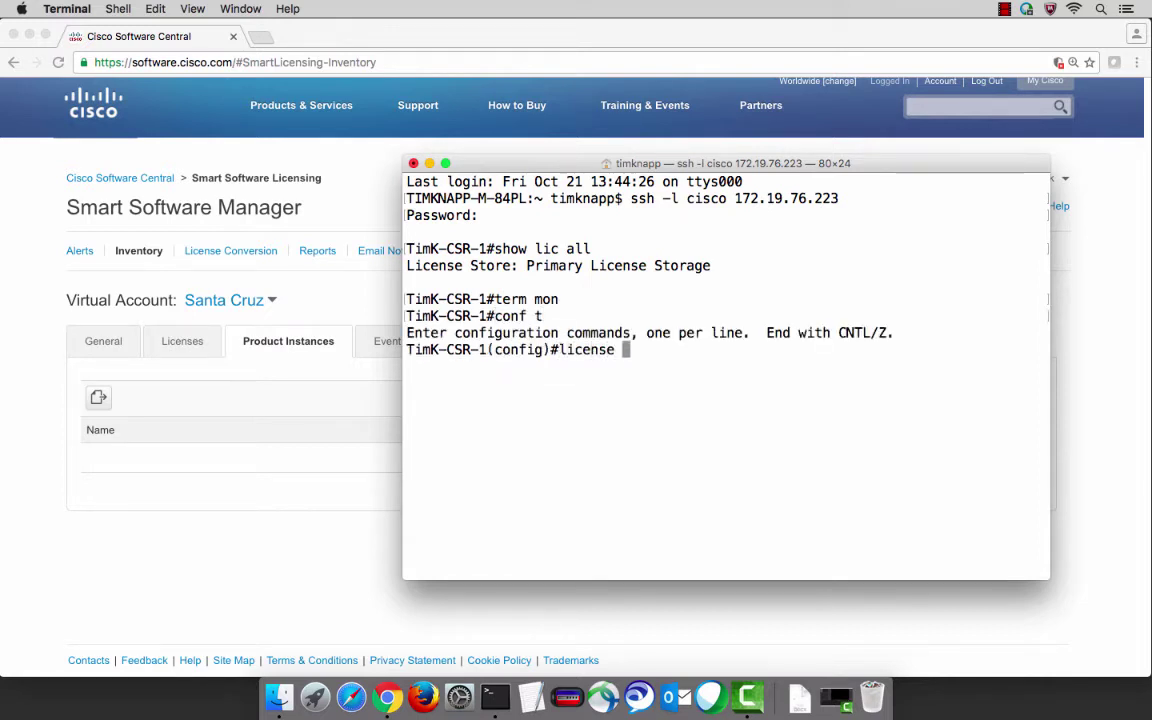
{"action": "type", "text": "smart enable"}
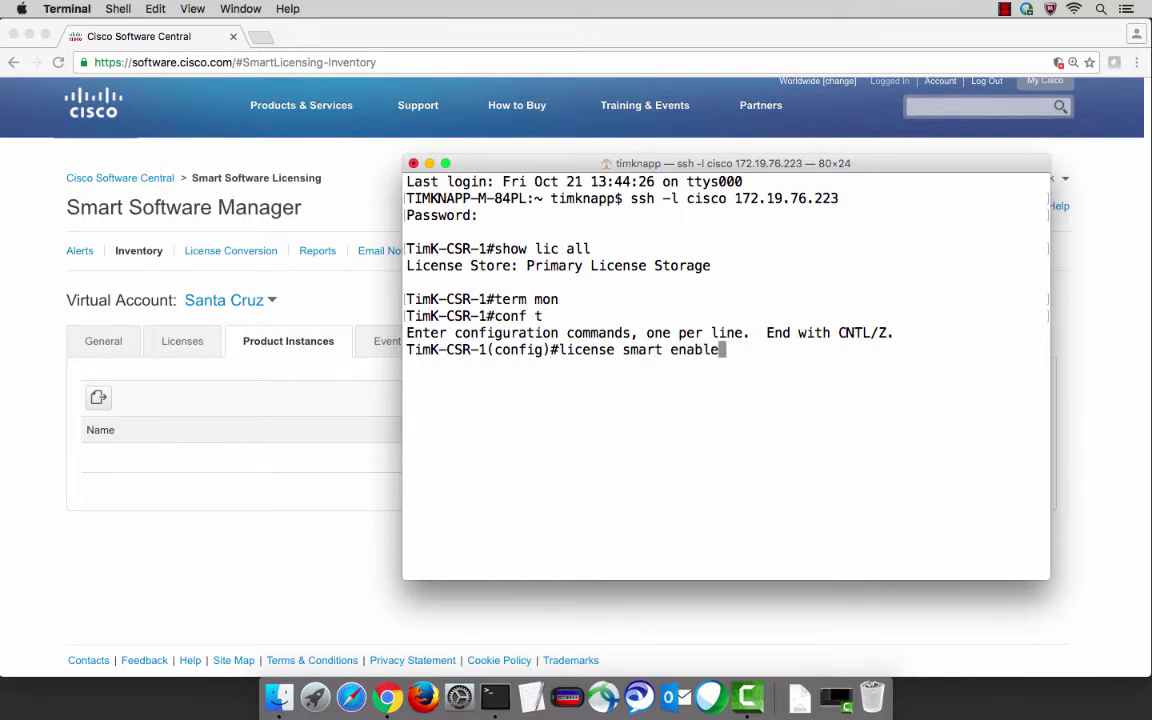
{"action": "key", "text": "Return"}
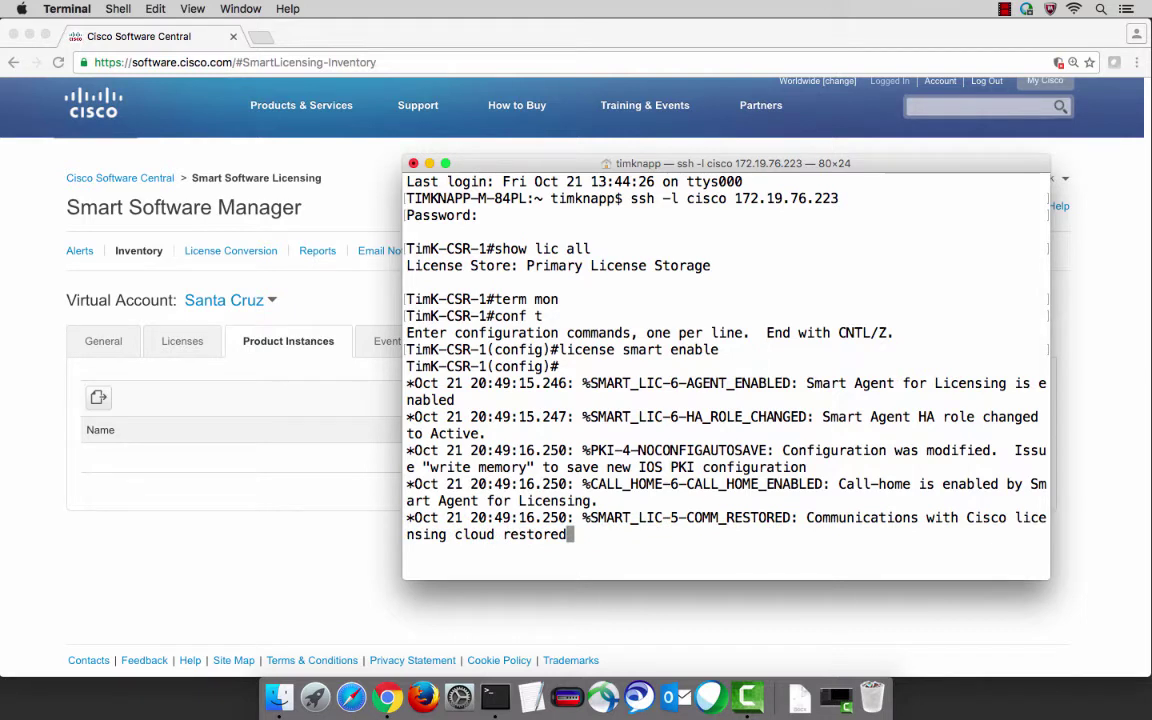
{"action": "key", "text": "ctrl+z"}
{"action": "key", "text": "Return"}
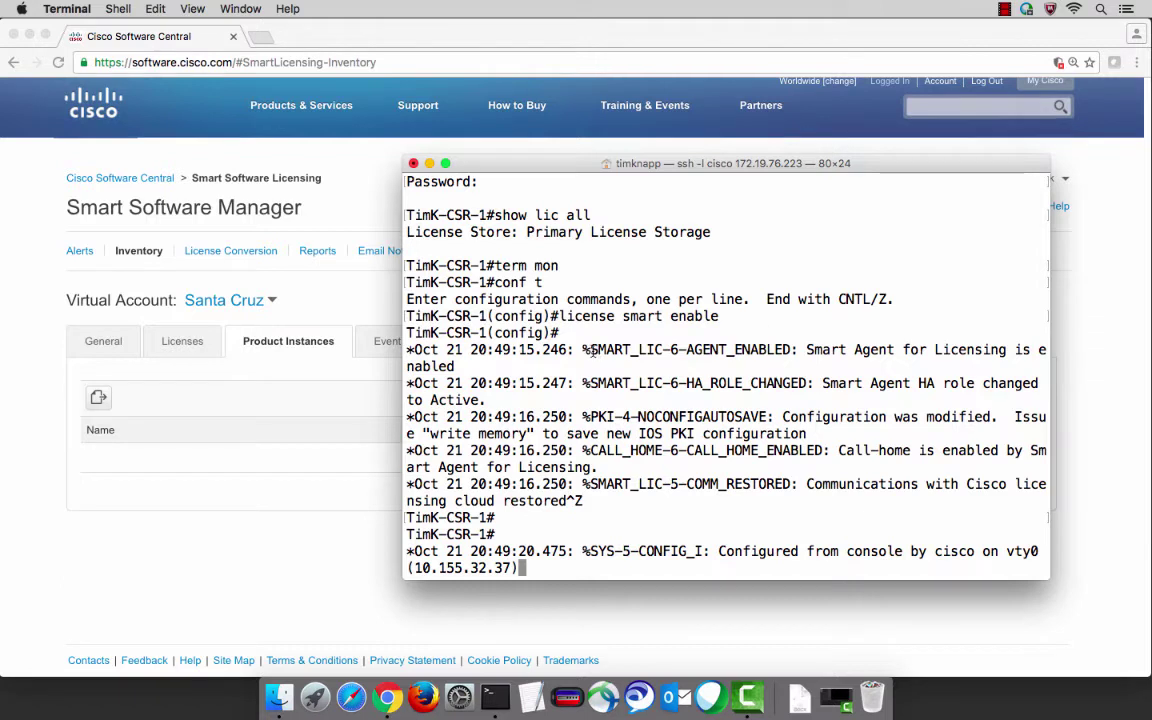
Examine the CSR log messages about the Smart Agent, call-home and licensing cloud communication, and return to a clean prompt
{"action": "left_click_drag", "start_coordinate": [590, 350], "coordinate": [795, 349]}
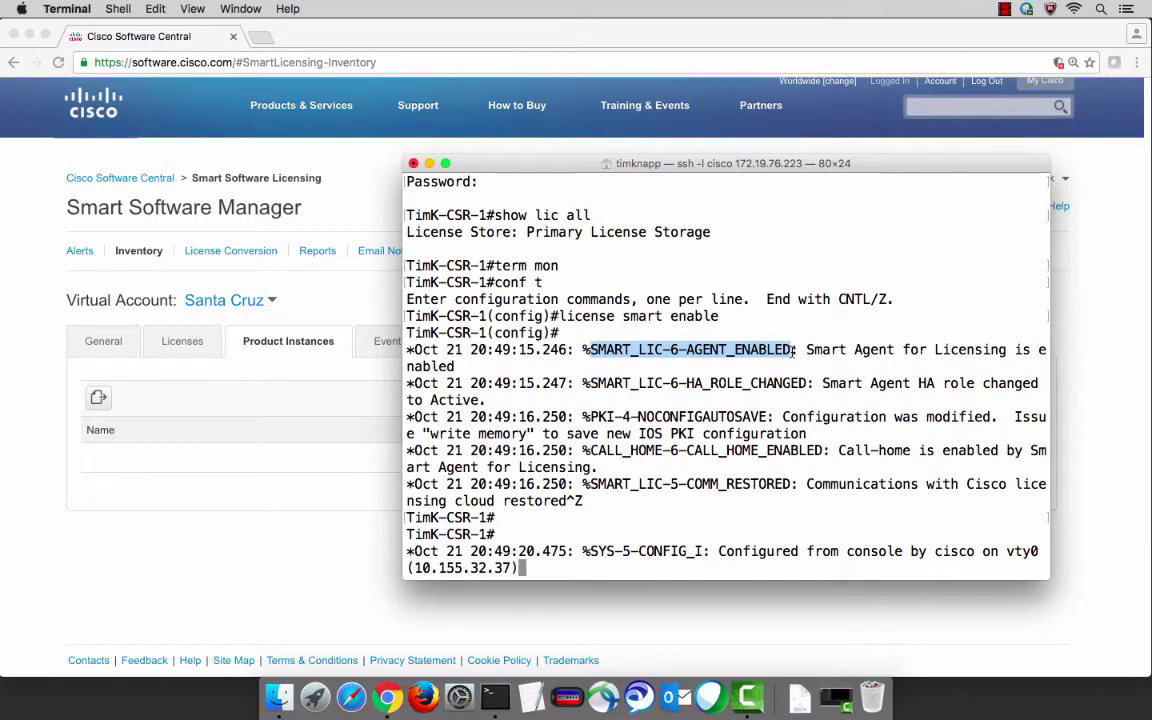
{"action": "type", "text": "d"}
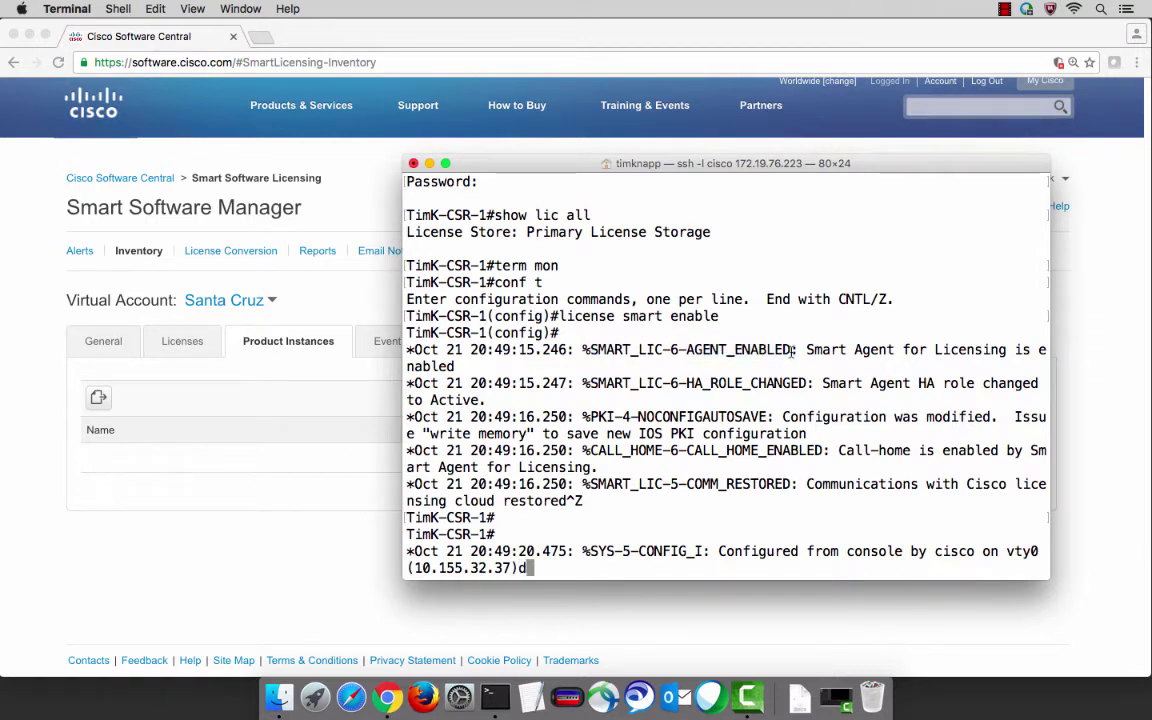
{"action": "left_click_drag", "start_coordinate": [590, 451], "coordinate": [826, 453]}
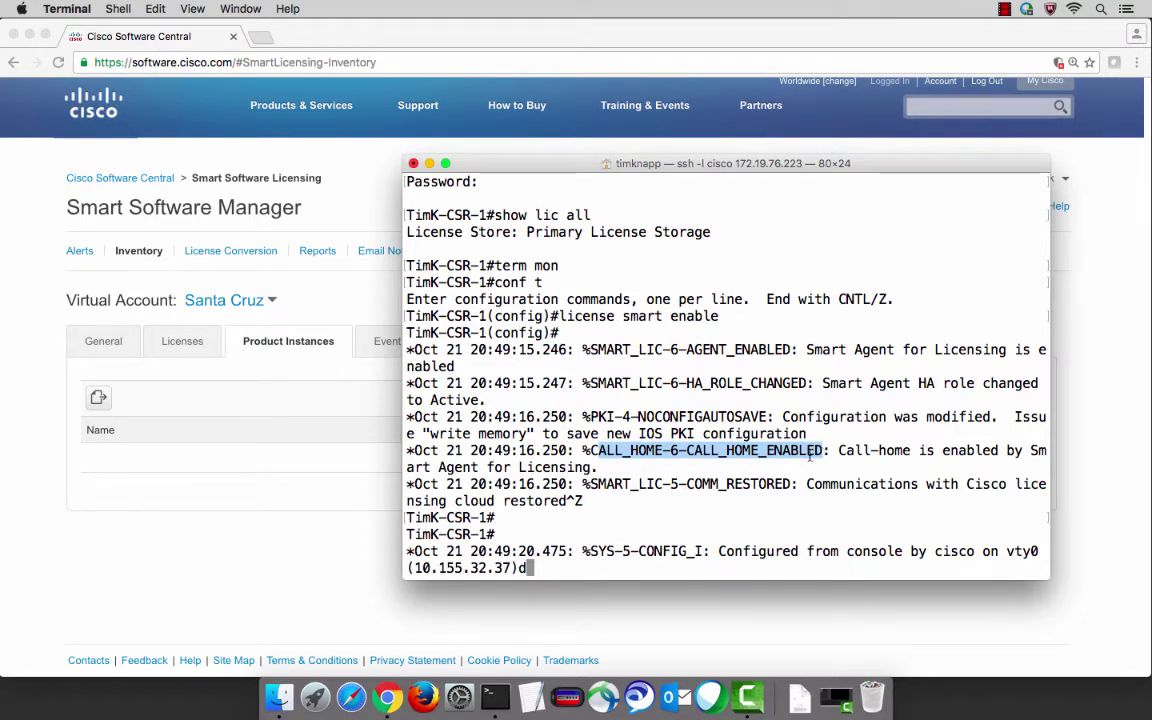
{"action": "left_click_drag", "start_coordinate": [590, 485], "coordinate": [788, 488]}
{"action": "key", "text": "BackSpace"}
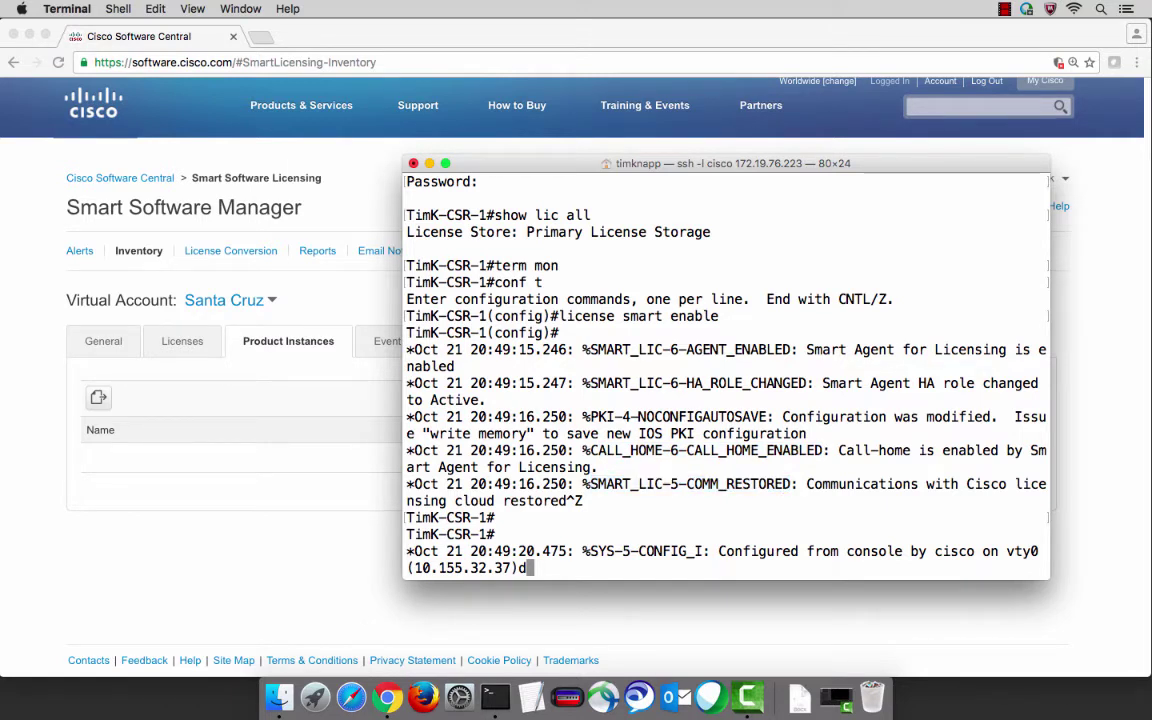
{"action": "key", "text": "Return"}
Run show lic all on the CSR and examine its Smart Licensing, registration, authorization and license usage status
{"action": "type", "text": "show lic all"}
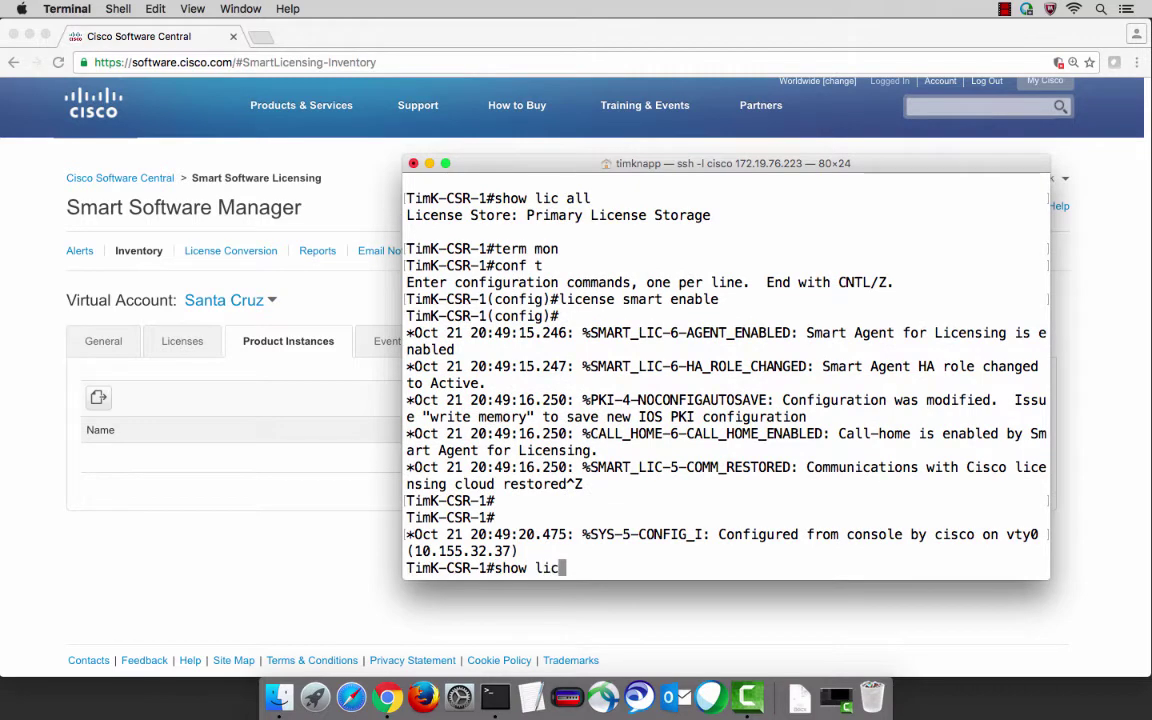
{"action": "key", "text": "Return"}
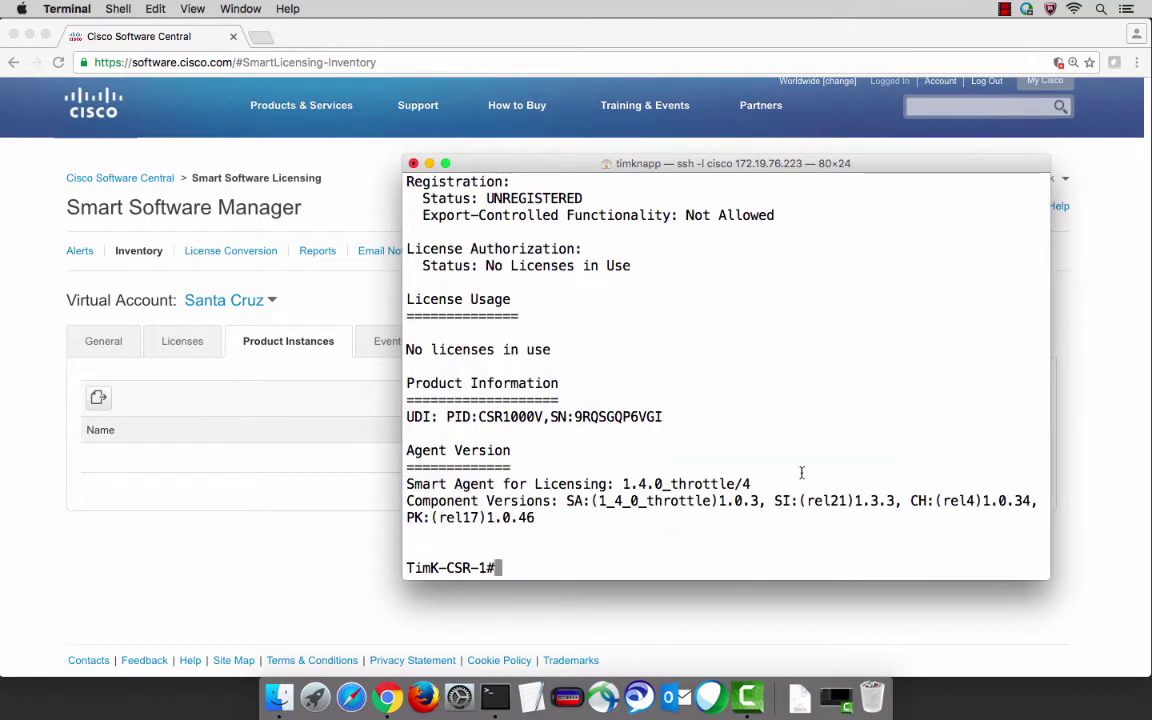
{"action": "scroll", "coordinate": [799, 371], "scroll_direction": "up", "scroll_amount": 3}
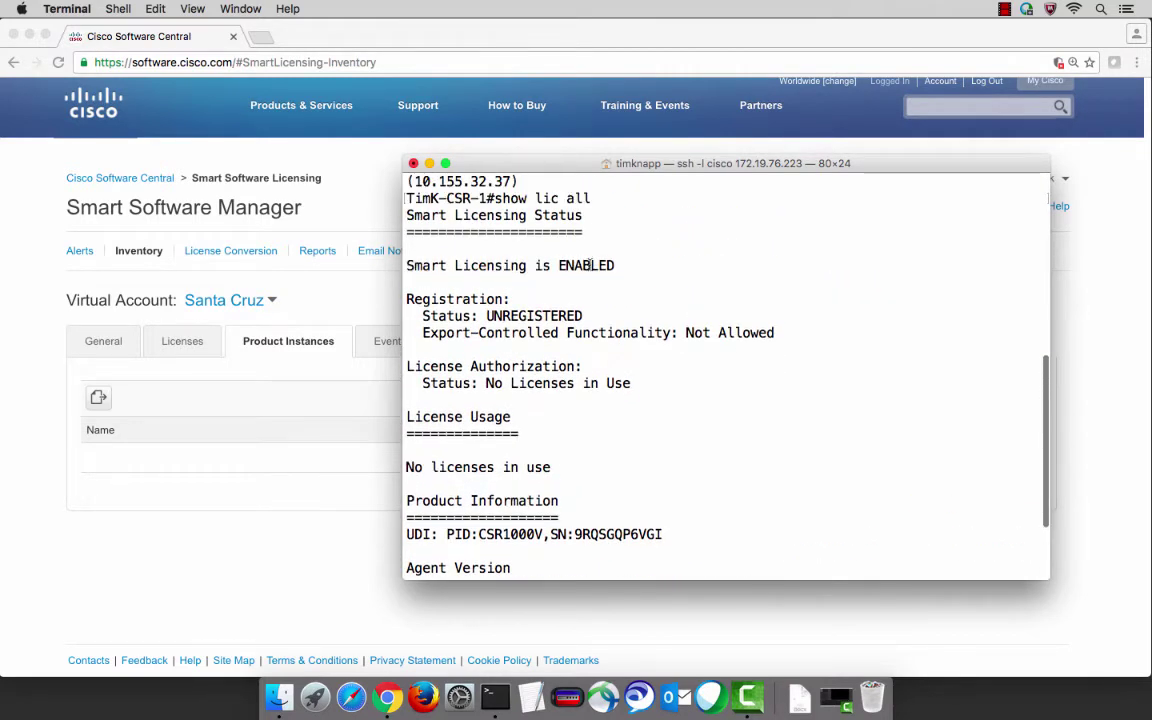
{"action": "left_click_drag", "start_coordinate": [405, 265], "coordinate": [603, 268]}
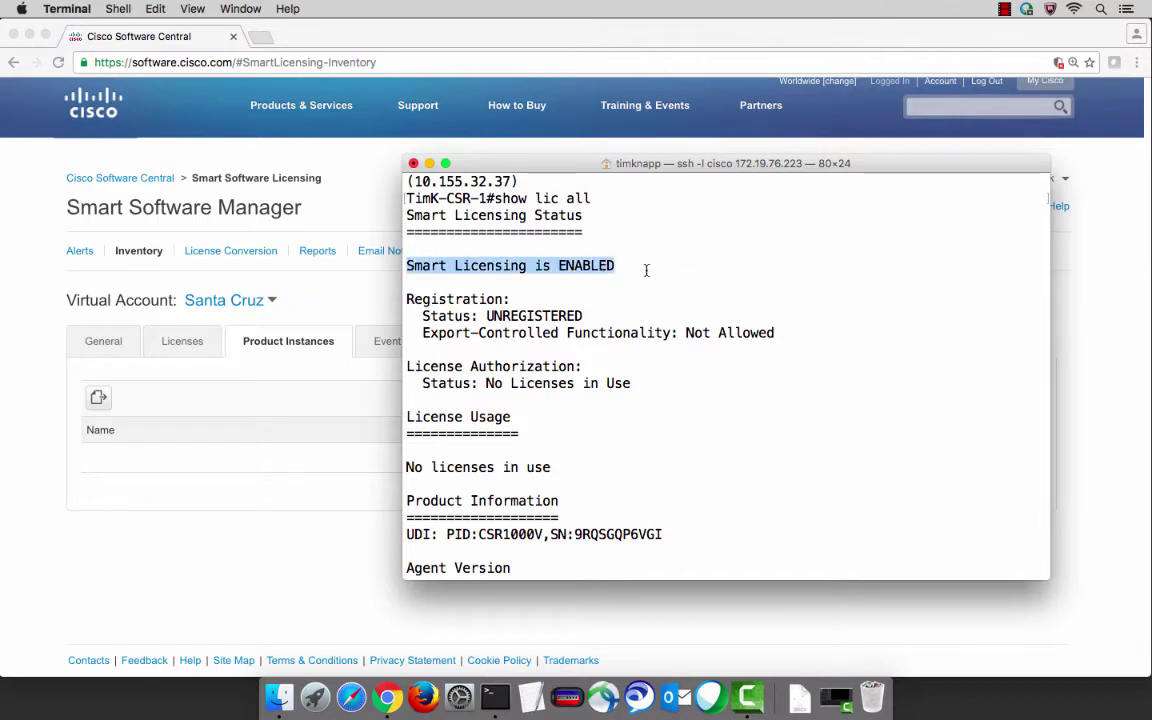
{"action": "left_click_drag", "start_coordinate": [424, 314], "coordinate": [609, 316]}
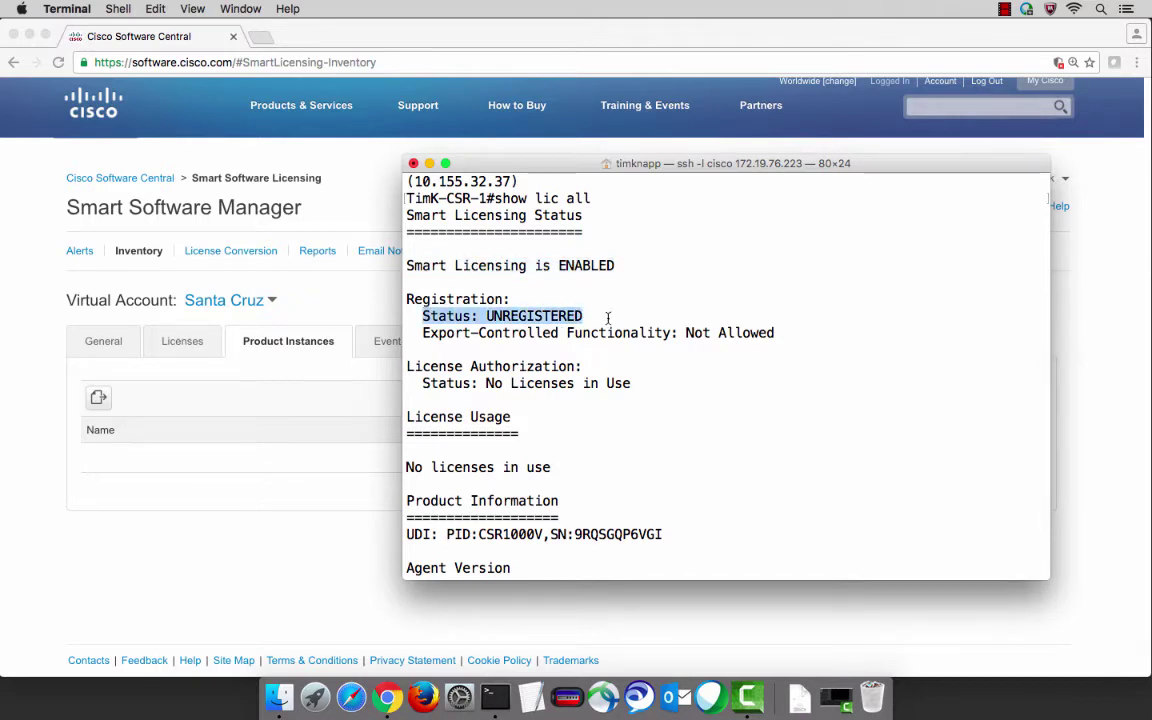
{"action": "left_click_drag", "start_coordinate": [422, 383], "coordinate": [634, 383]}
{"action": "scroll", "coordinate": [632, 383], "scroll_direction": "down", "scroll_amount": 3}
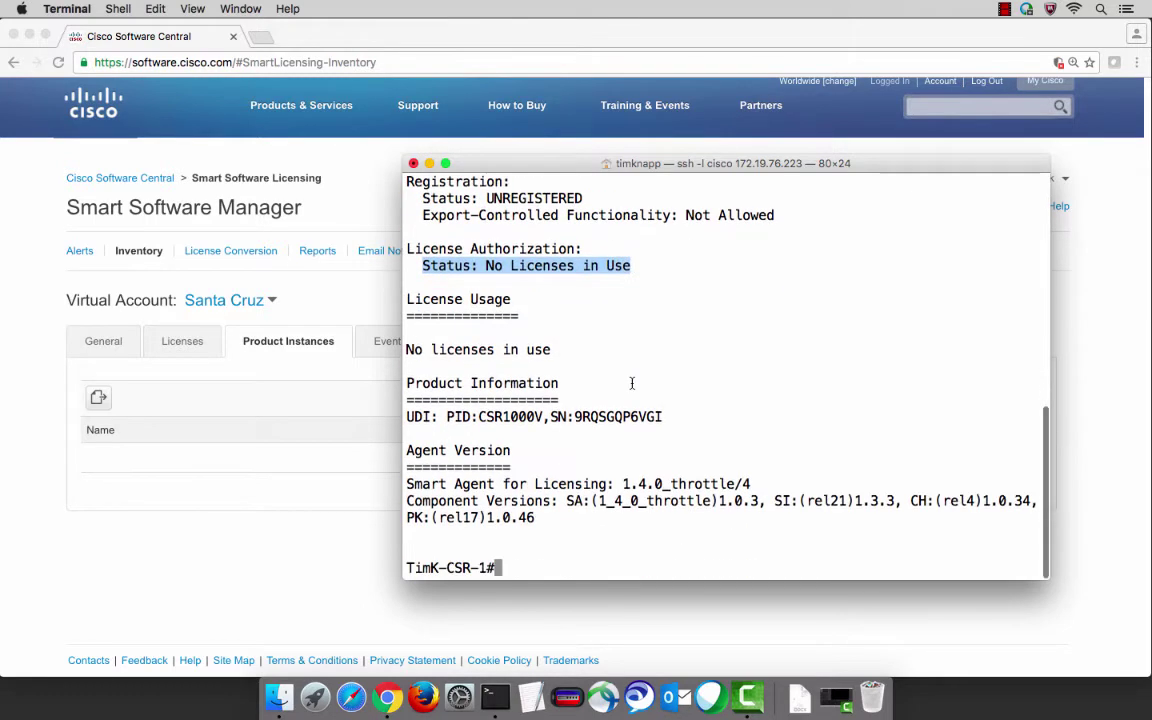
{"action": "left_click_drag", "start_coordinate": [428, 349], "coordinate": [554, 350]}
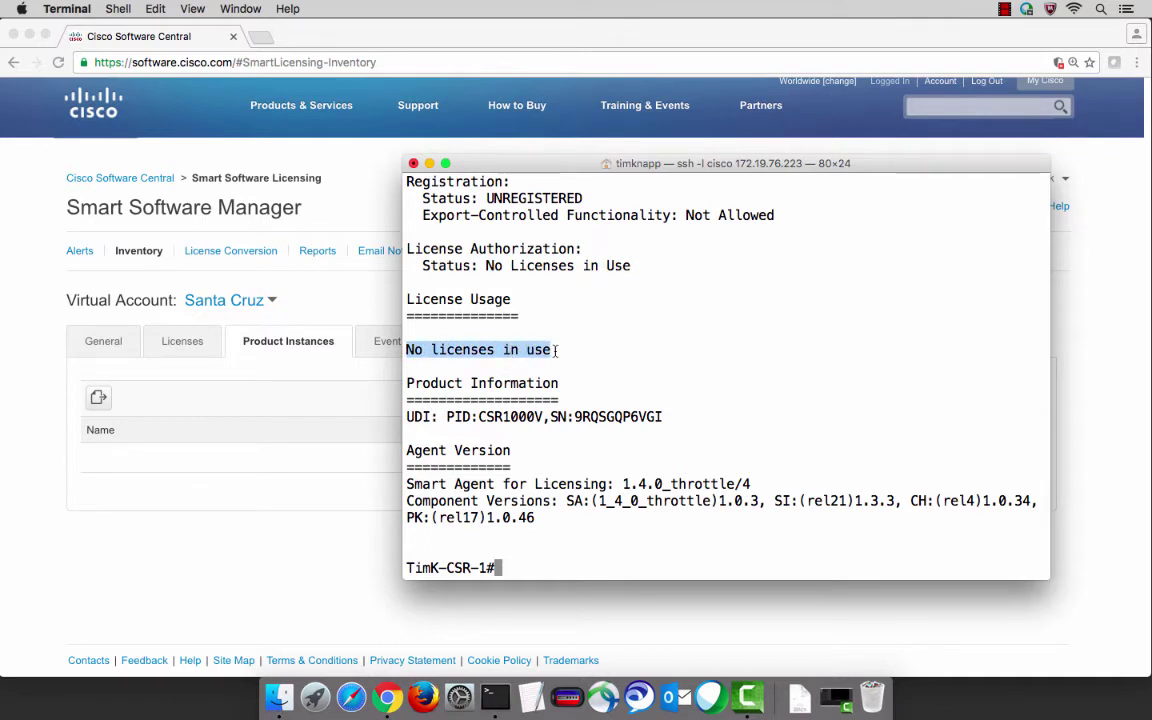
Create a registration token described as "Another new token" for the Santa Cruz virtual account and copy it to the clipboard
{"action": "left_click", "coordinate": [94, 350]}
{"action": "left_click", "coordinate": [121, 344]}
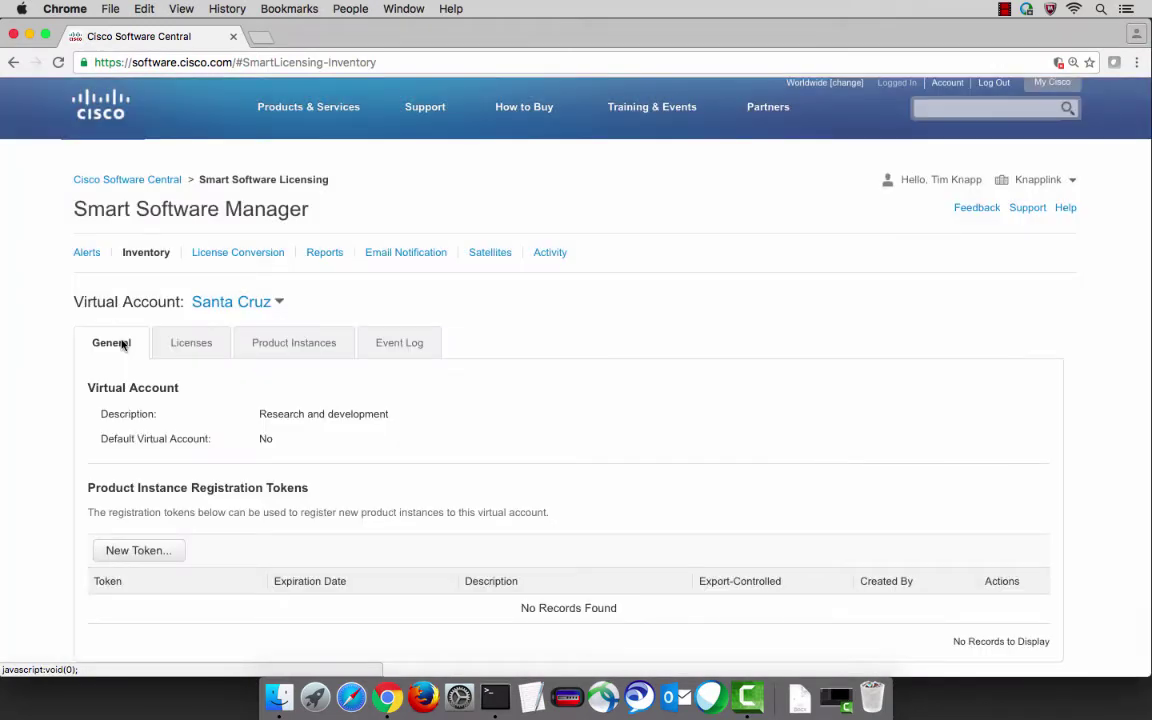
{"action": "left_click", "coordinate": [140, 551]}
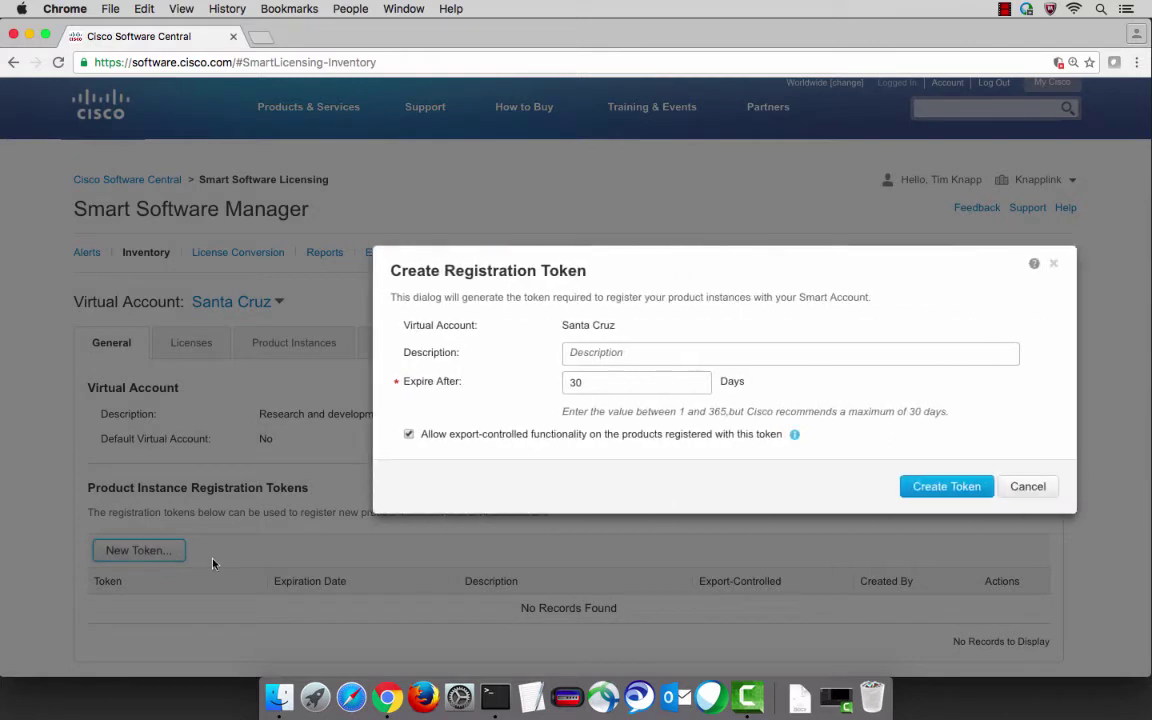
{"action": "left_click", "coordinate": [578, 352]}
{"action": "type", "text": "Another "}
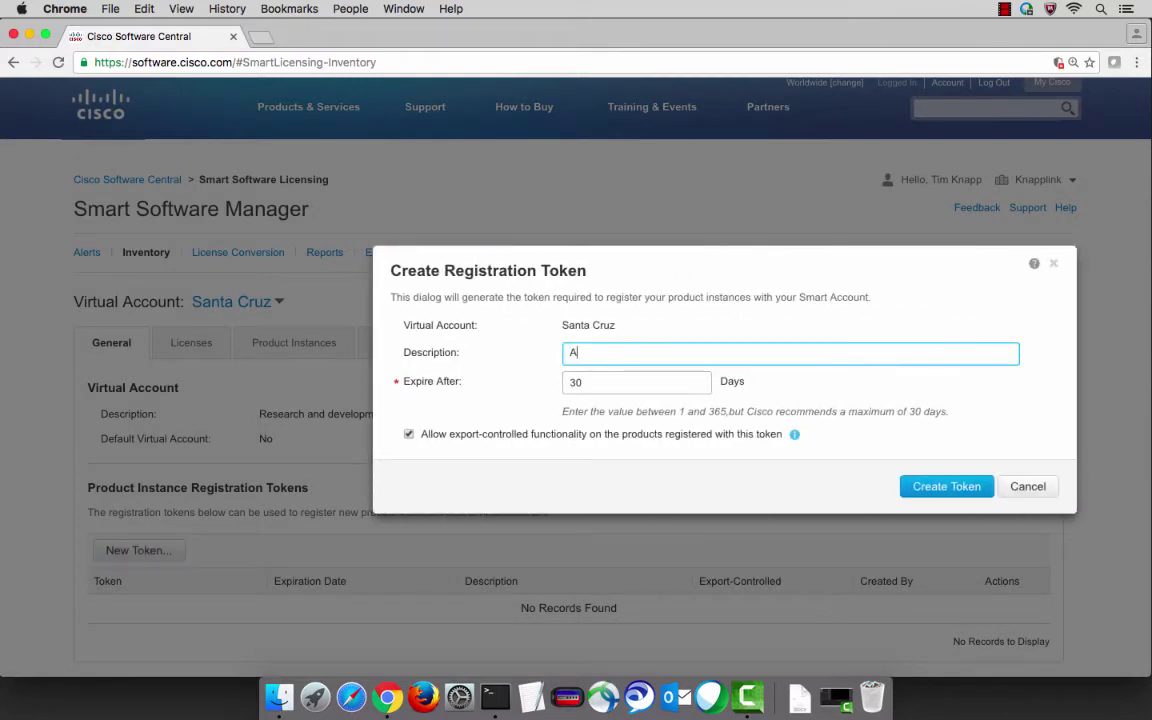
{"action": "type", "text": "new token"}
{"action": "left_click", "coordinate": [945, 489]}
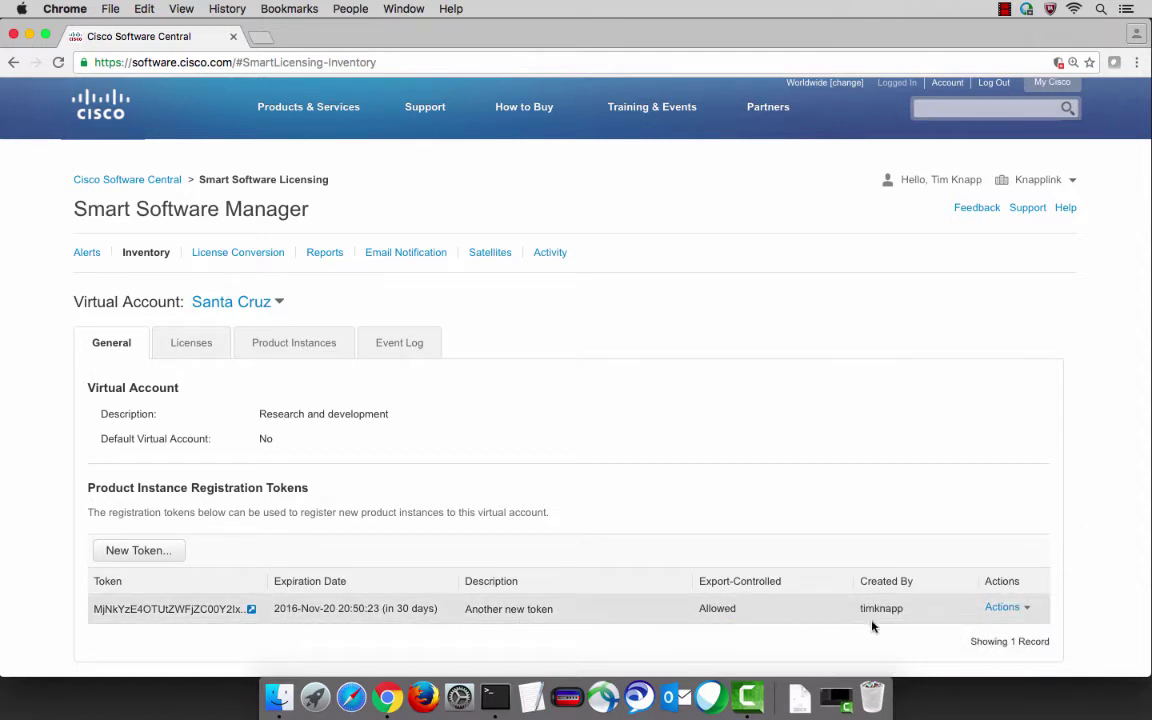
{"action": "left_click", "coordinate": [1029, 610]}
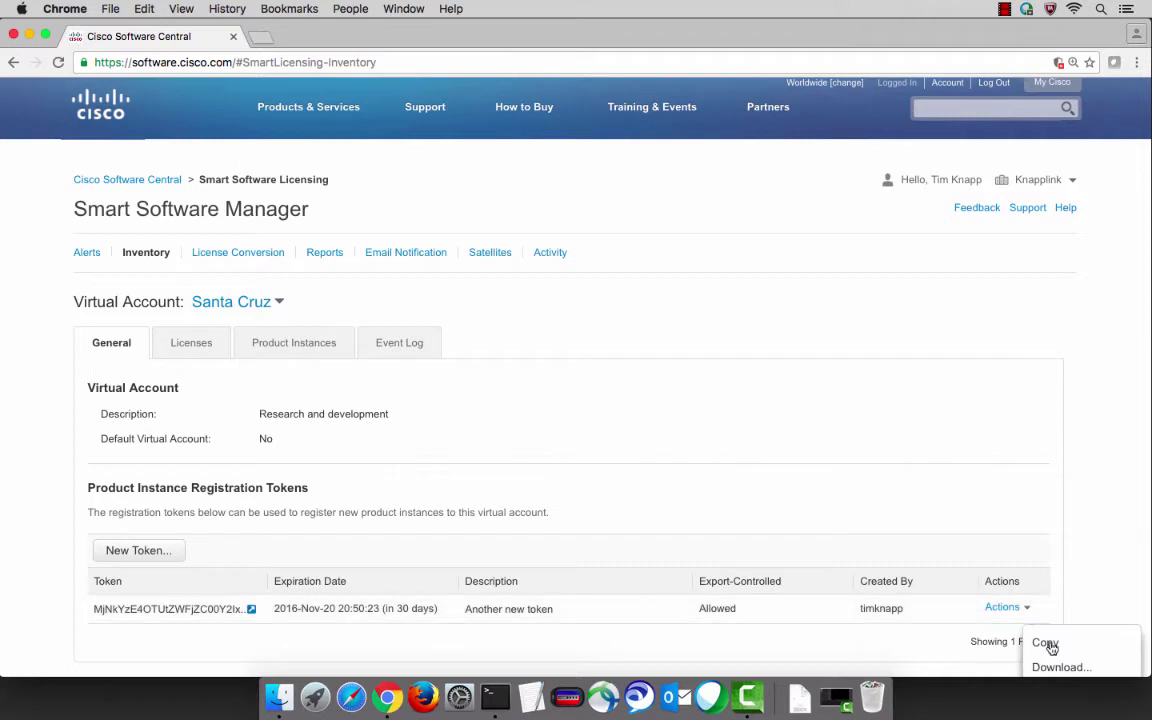
{"action": "left_click", "coordinate": [1050, 648]}
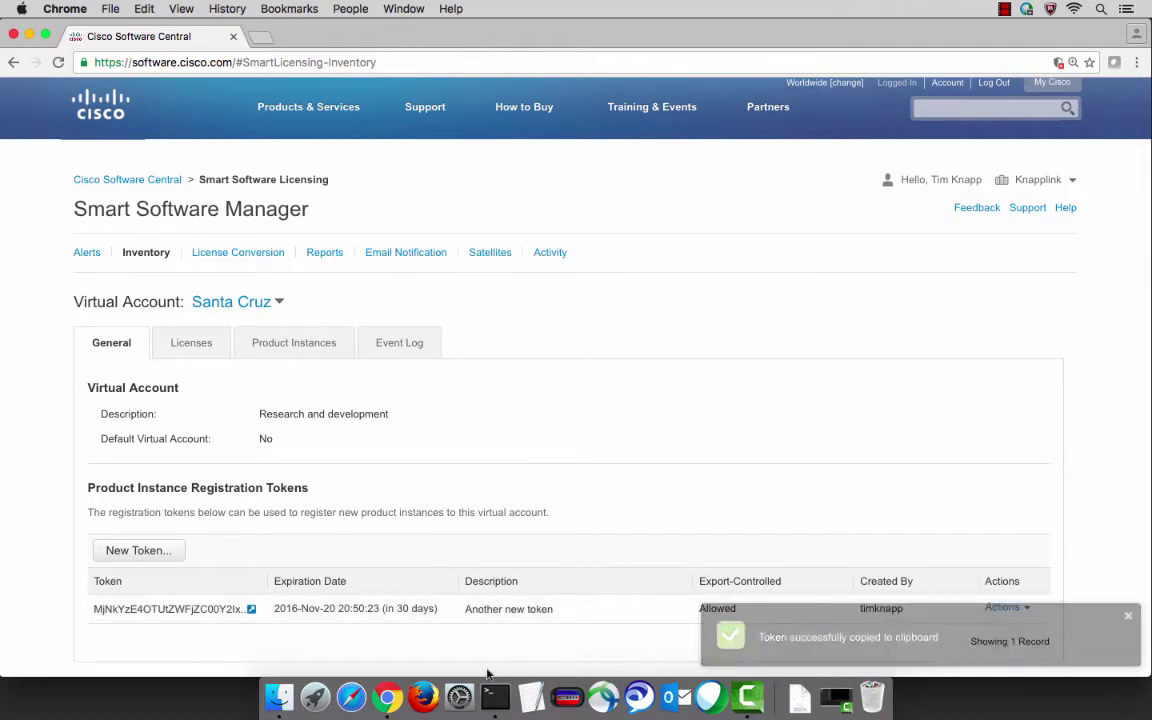
Switch to Terminal, minimize the ASAv session window and get a fresh prompt in the CSR session
{"action": "left_click", "coordinate": [495, 697]}
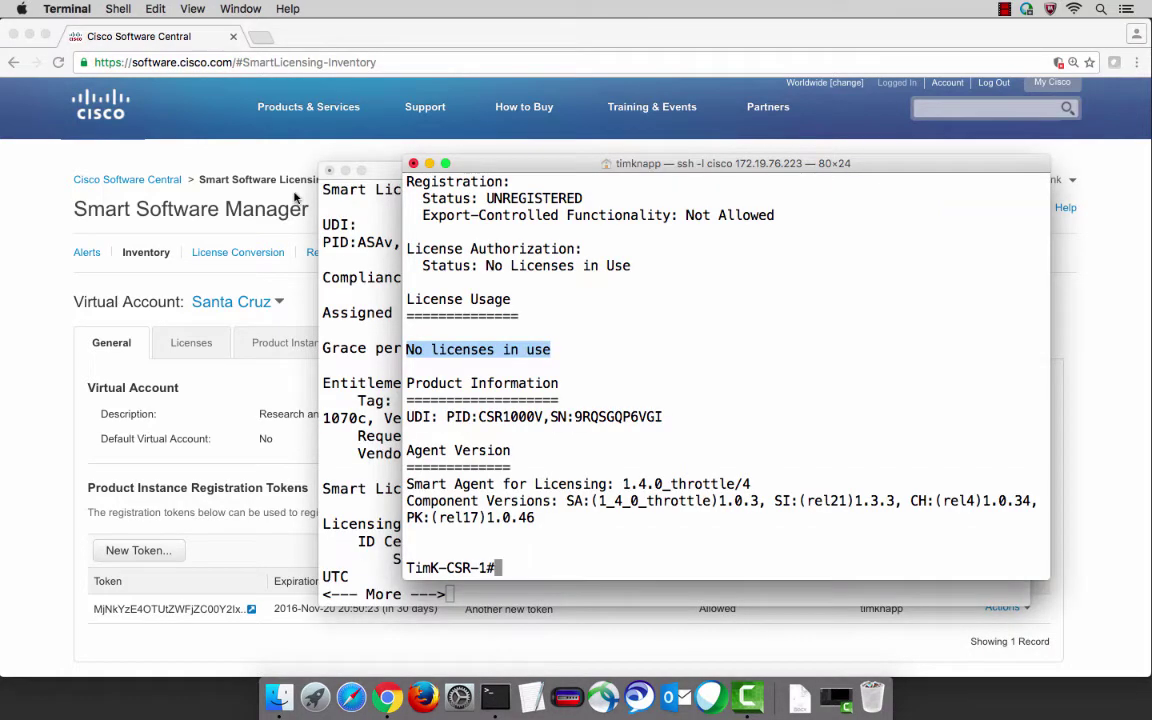
{"action": "left_click", "coordinate": [345, 170]}
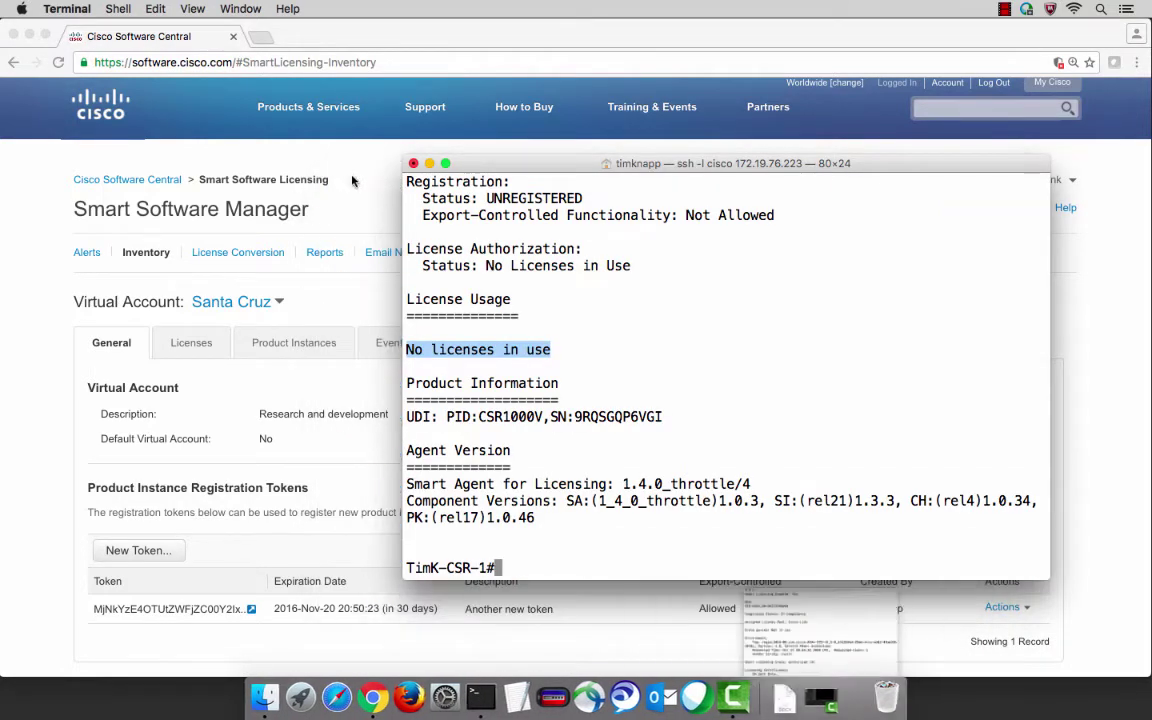
{"action": "left_click", "coordinate": [621, 312]}
{"action": "key", "text": "Return"}
{"action": "key", "text": "Return"}
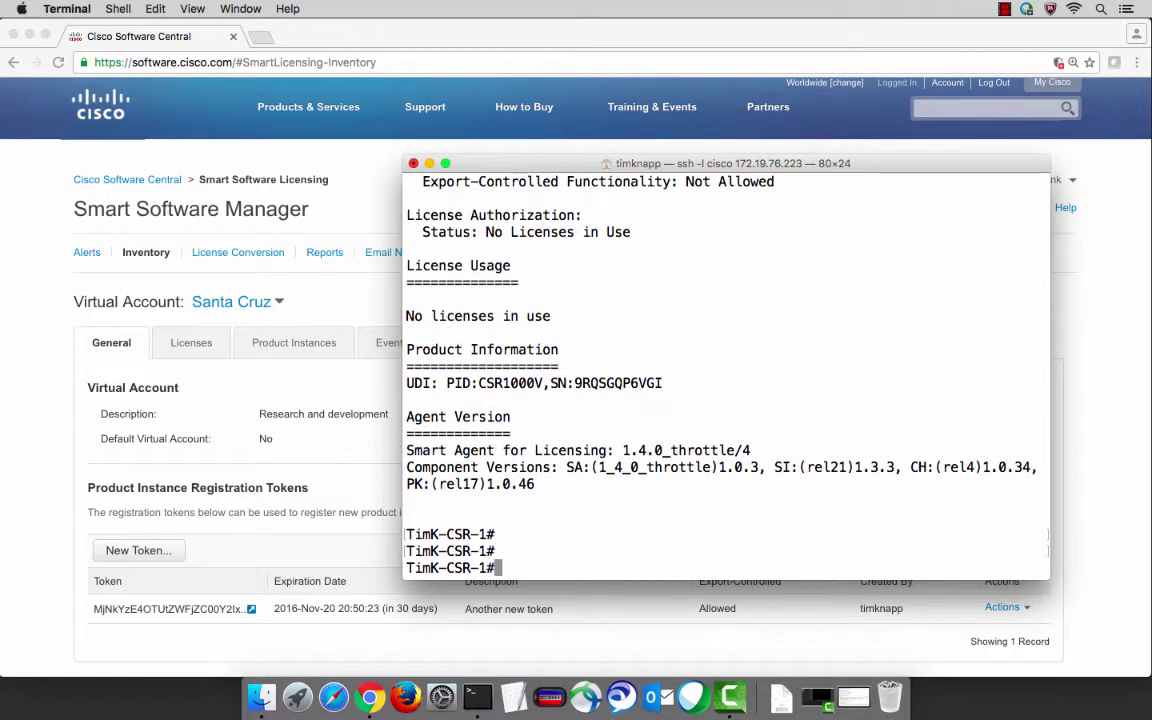
Register the CSR with license smart register idtoken, pasting the copied registration token
{"action": "type", "text": "license smart register "}
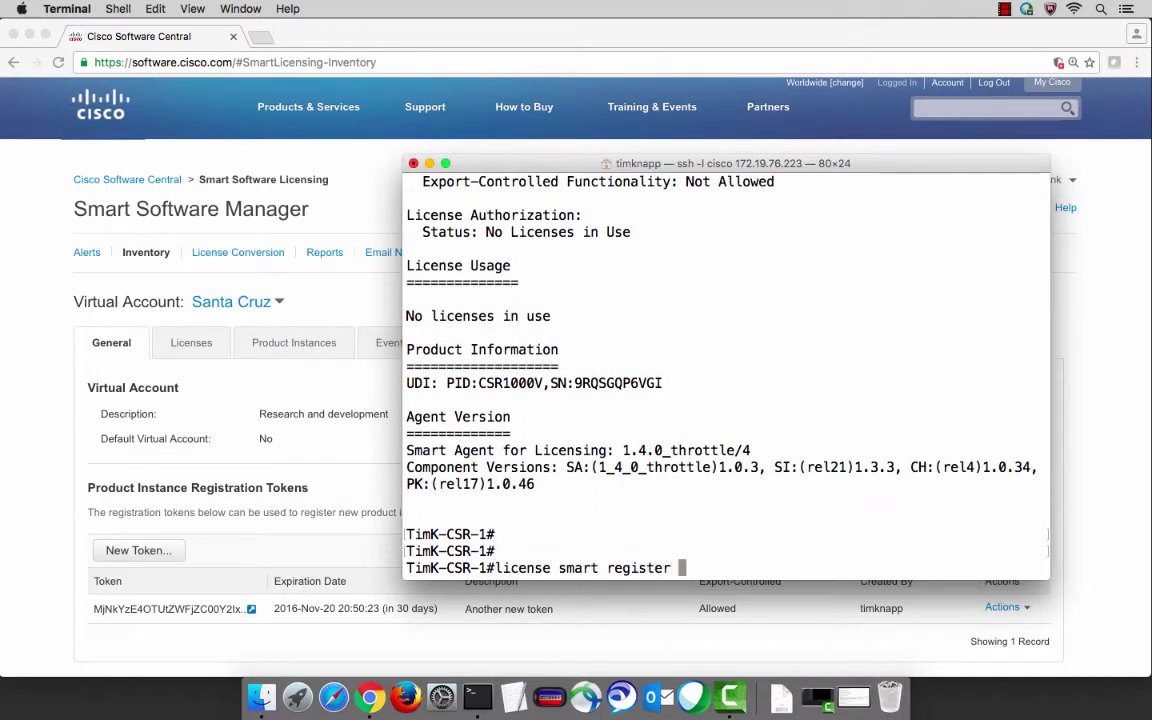
{"action": "type", "text": "idtoken"}
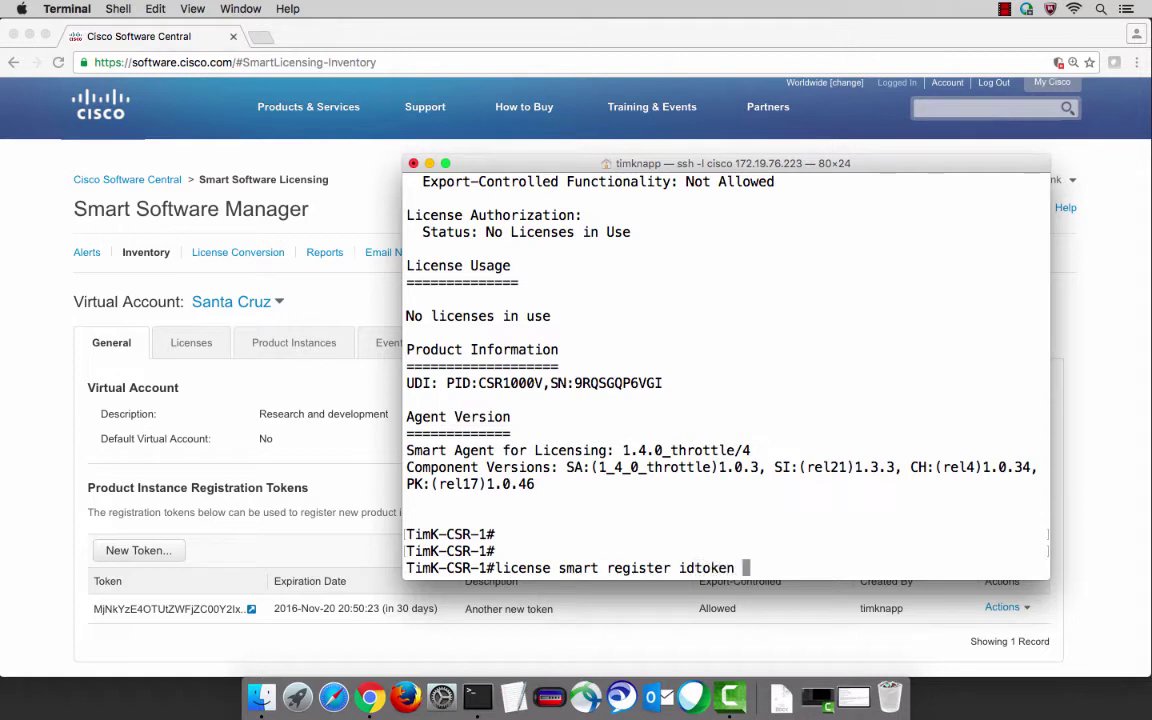
{"action": "right_click", "coordinate": [749, 570]}
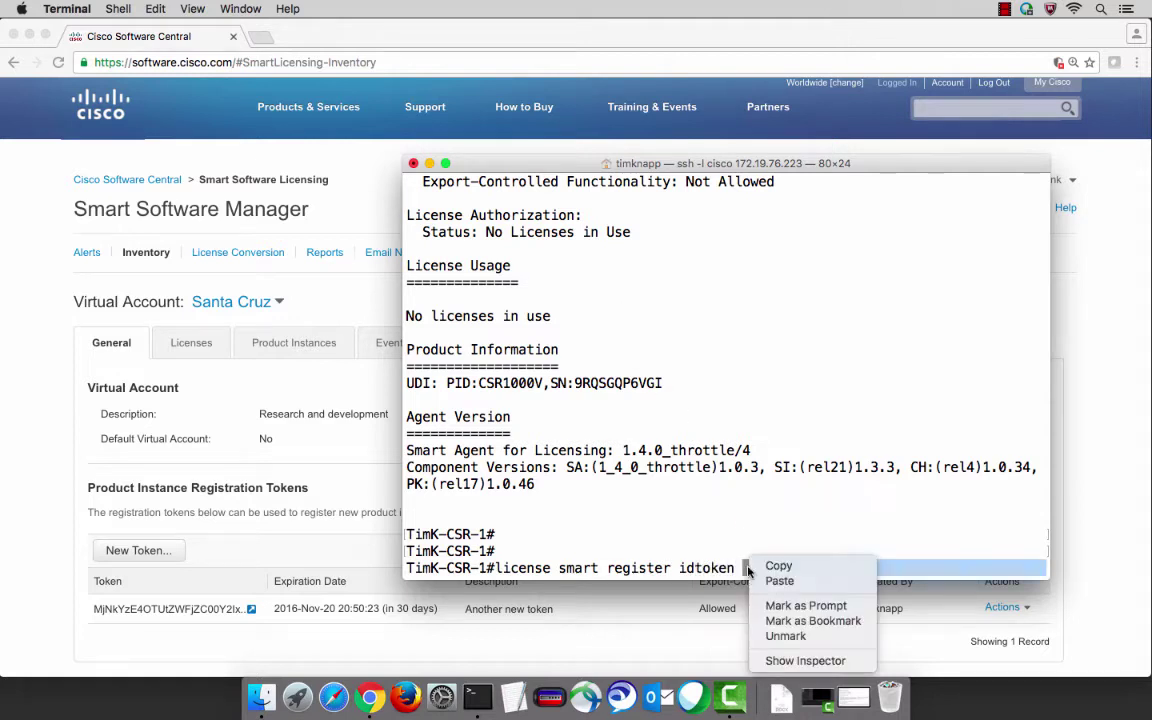
{"action": "left_click", "coordinate": [779, 581]}
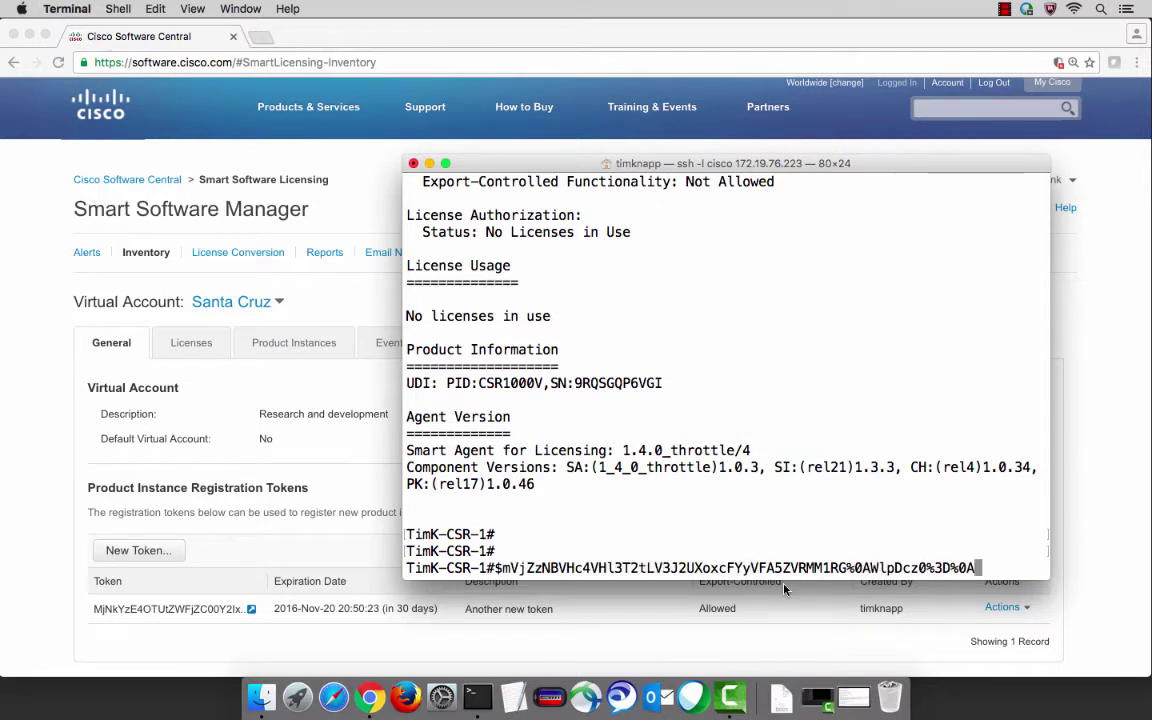
{"action": "key", "text": "Return"}
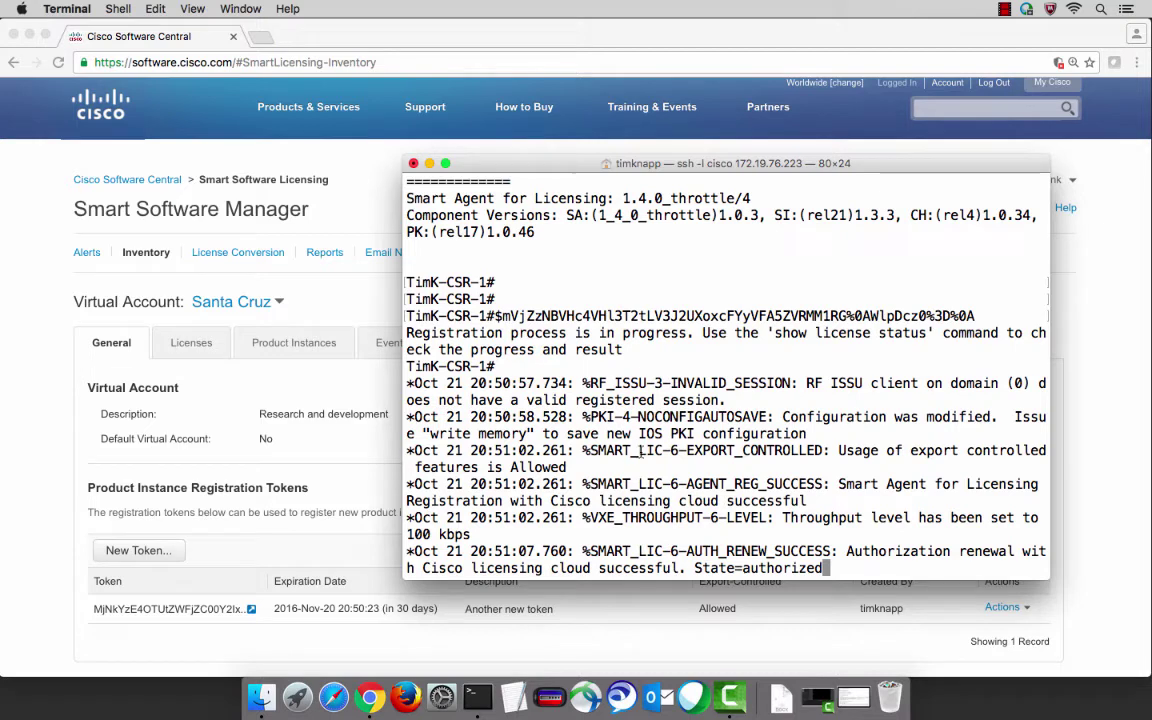
Examine the CSR log messages on export control, agent registration and authorization state, and return to a fresh prompt
{"action": "left_click_drag", "start_coordinate": [641, 452], "coordinate": [826, 452]}
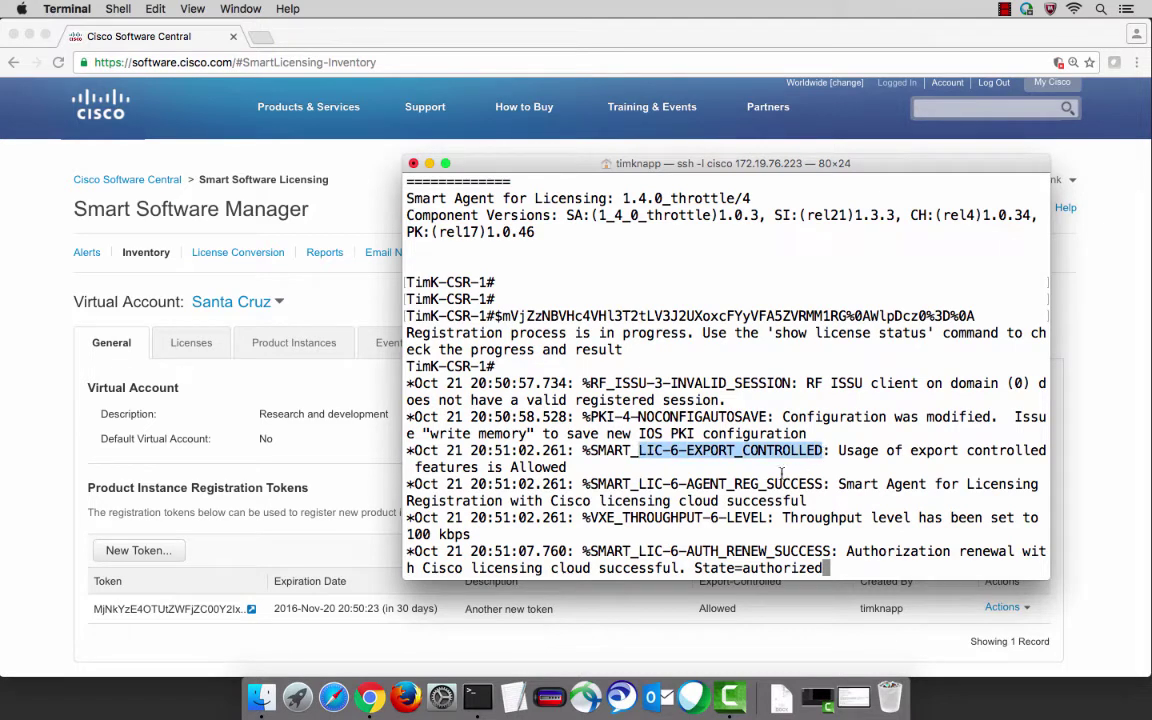
{"action": "left_click_drag", "start_coordinate": [592, 484], "coordinate": [820, 484]}
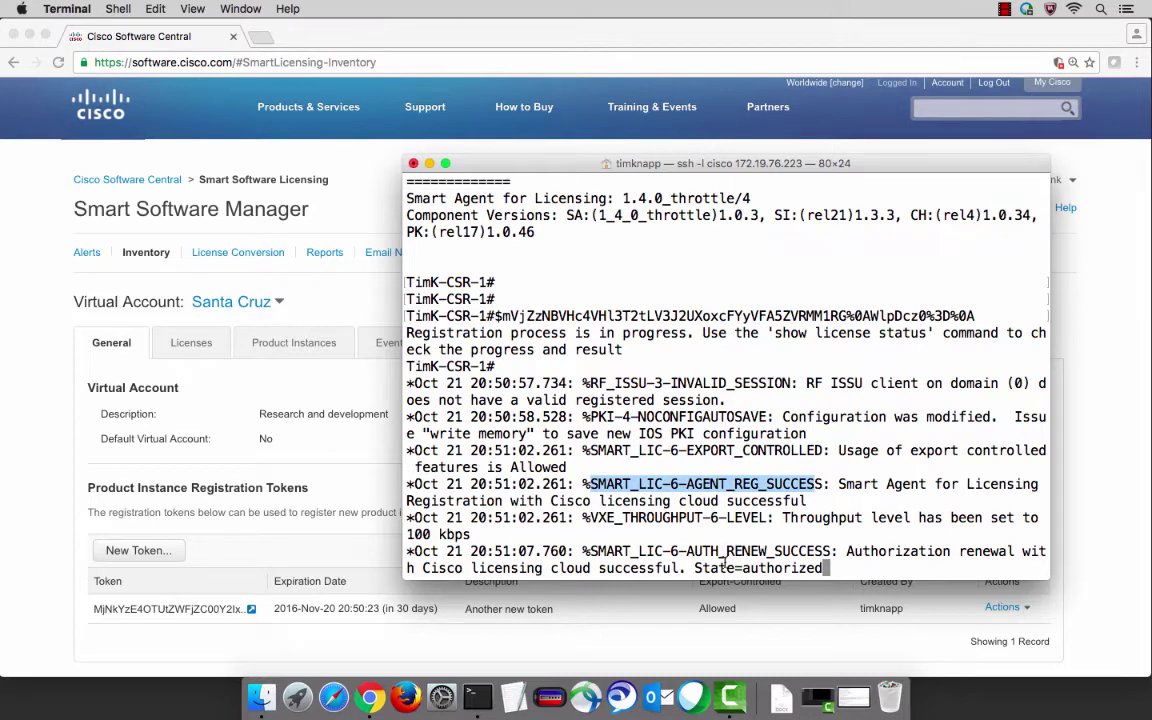
{"action": "left_click_drag", "start_coordinate": [695, 568], "coordinate": [830, 568]}
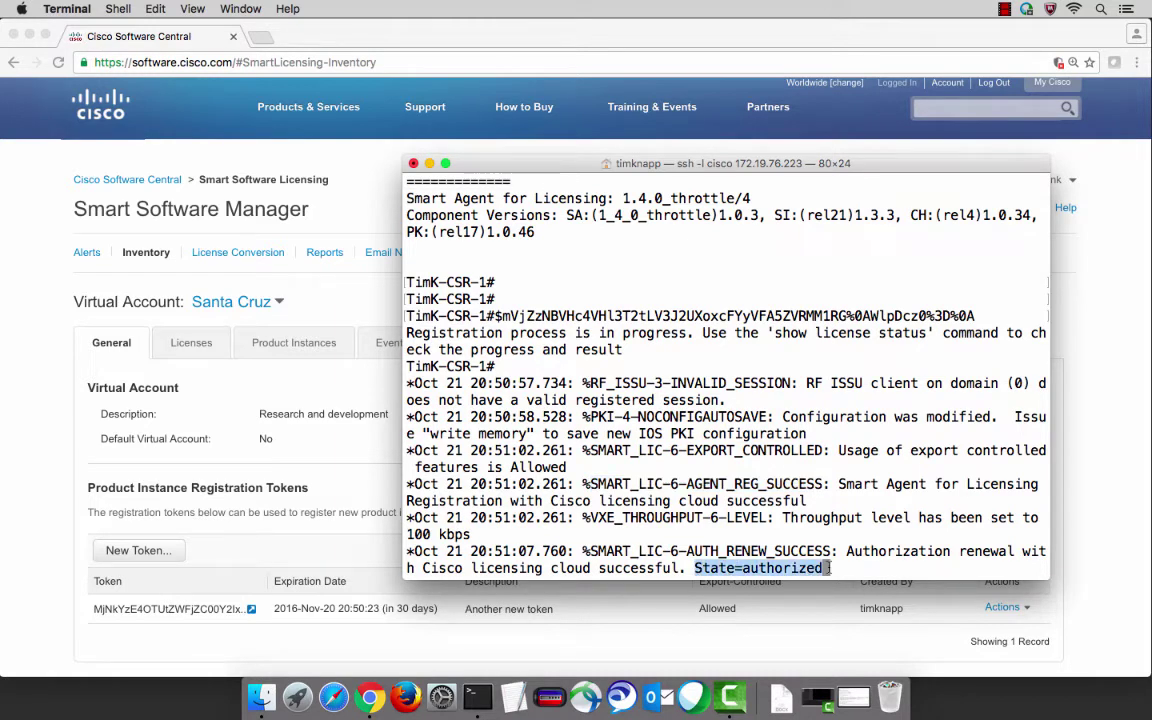
{"action": "left_click", "coordinate": [830, 568]}
{"action": "key", "text": "Return"}
{"action": "key", "text": "Return"}
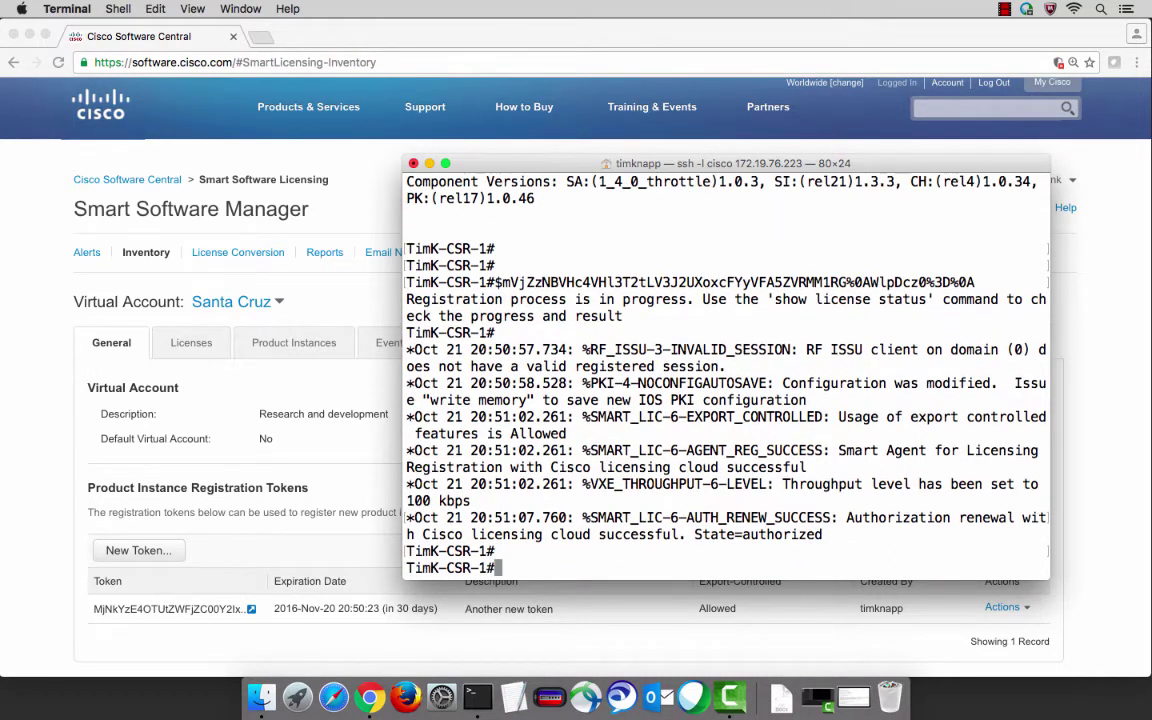
Run show lic all on the CSR, check its registration status, smart and virtual account and license usage, and return to a fresh prompt
{"action": "type", "text": "show lic all"}
{"action": "key", "text": "Return"}
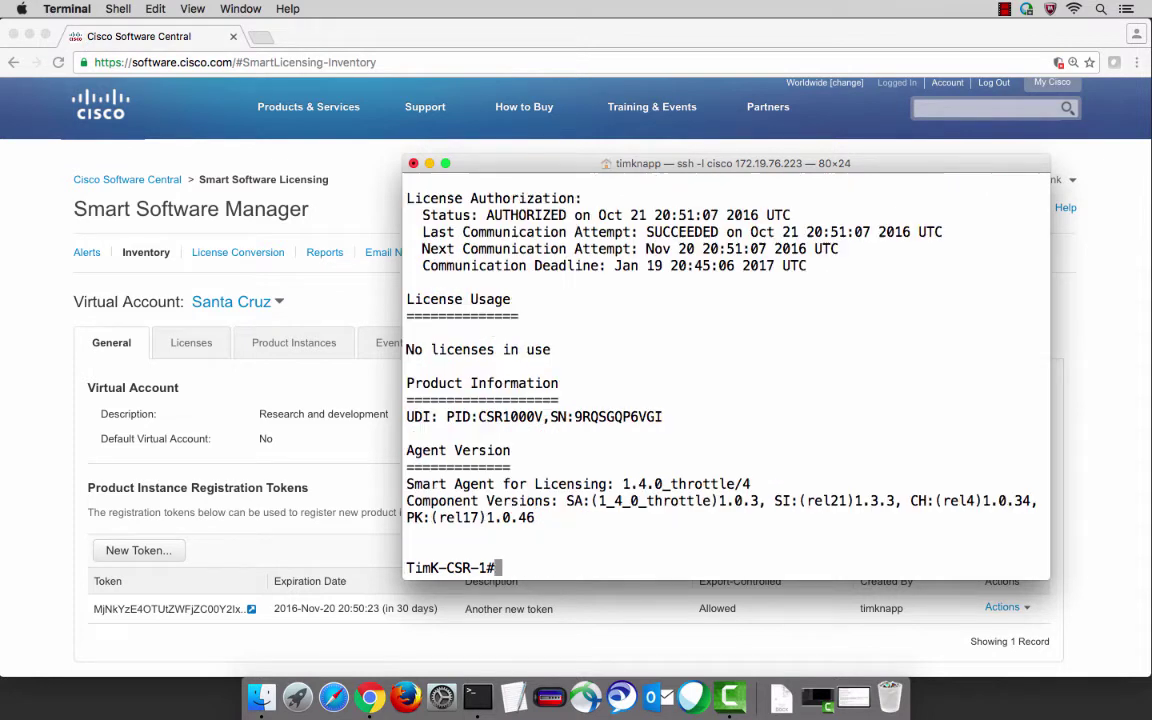
{"action": "scroll", "coordinate": [751, 500], "scroll_direction": "up", "scroll_amount": 1}
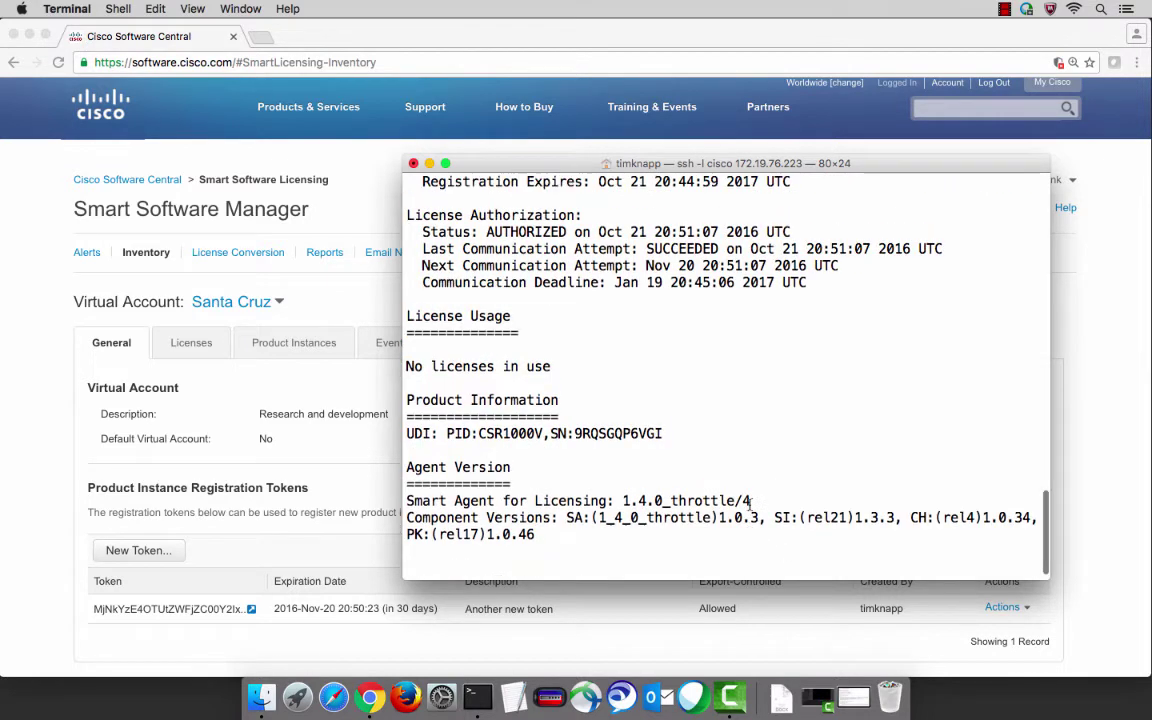
{"action": "scroll", "coordinate": [751, 500], "scroll_direction": "up", "scroll_amount": 5}
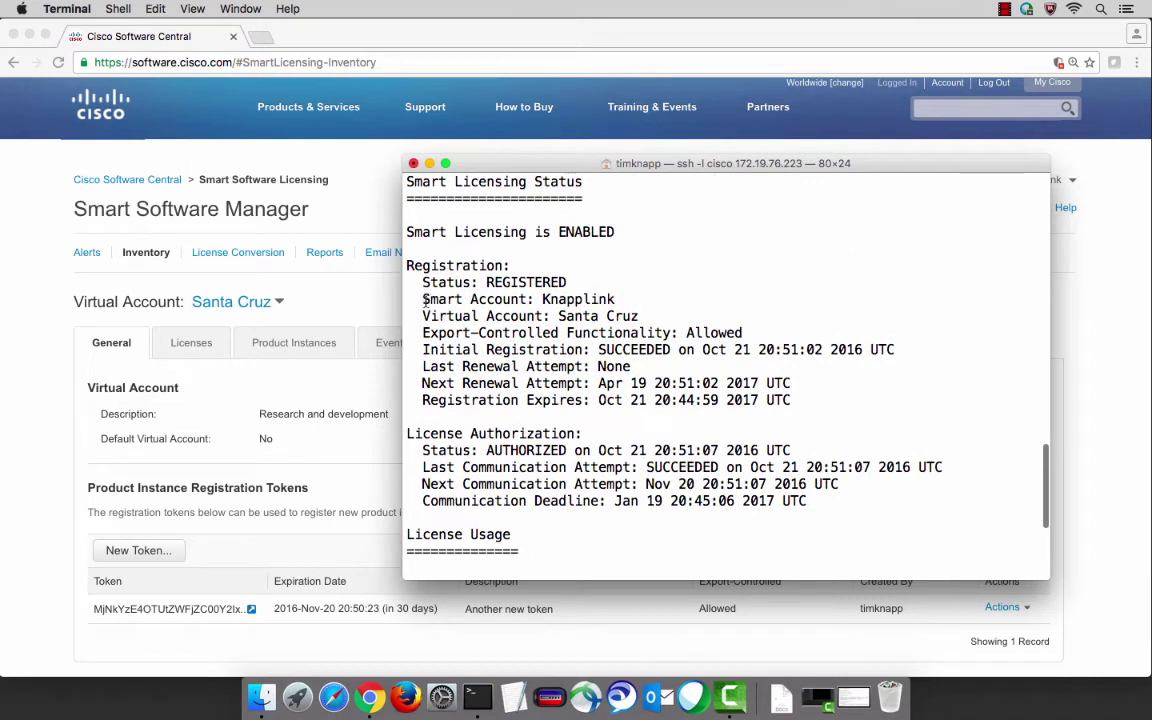
{"action": "left_click_drag", "start_coordinate": [424, 300], "coordinate": [625, 302]}
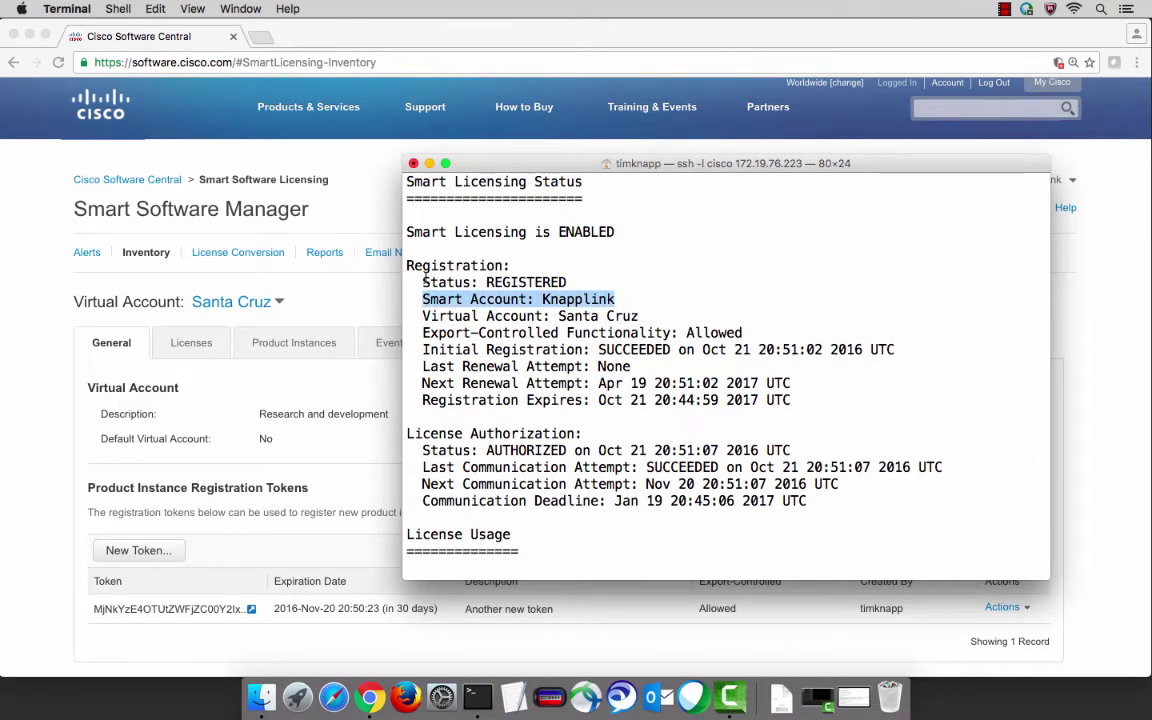
{"action": "left_click_drag", "start_coordinate": [422, 282], "coordinate": [575, 280]}
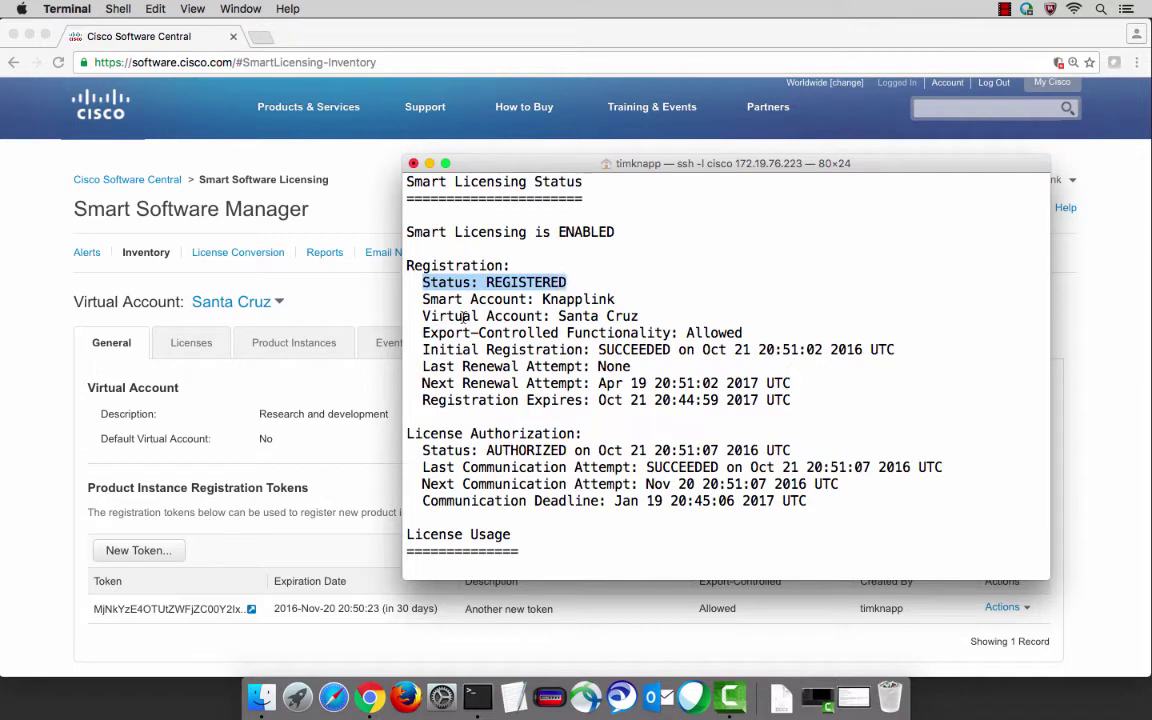
{"action": "left_click_drag", "start_coordinate": [422, 316], "coordinate": [640, 317]}
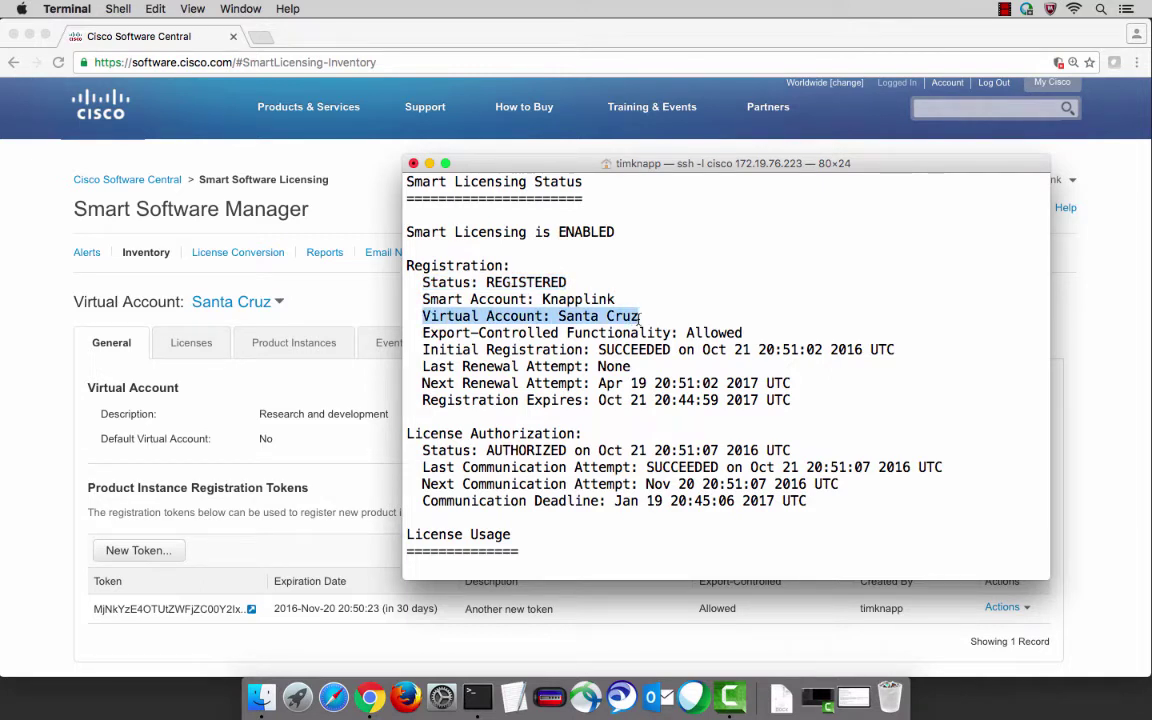
{"action": "scroll", "coordinate": [640, 317], "scroll_direction": "down", "scroll_amount": 5}
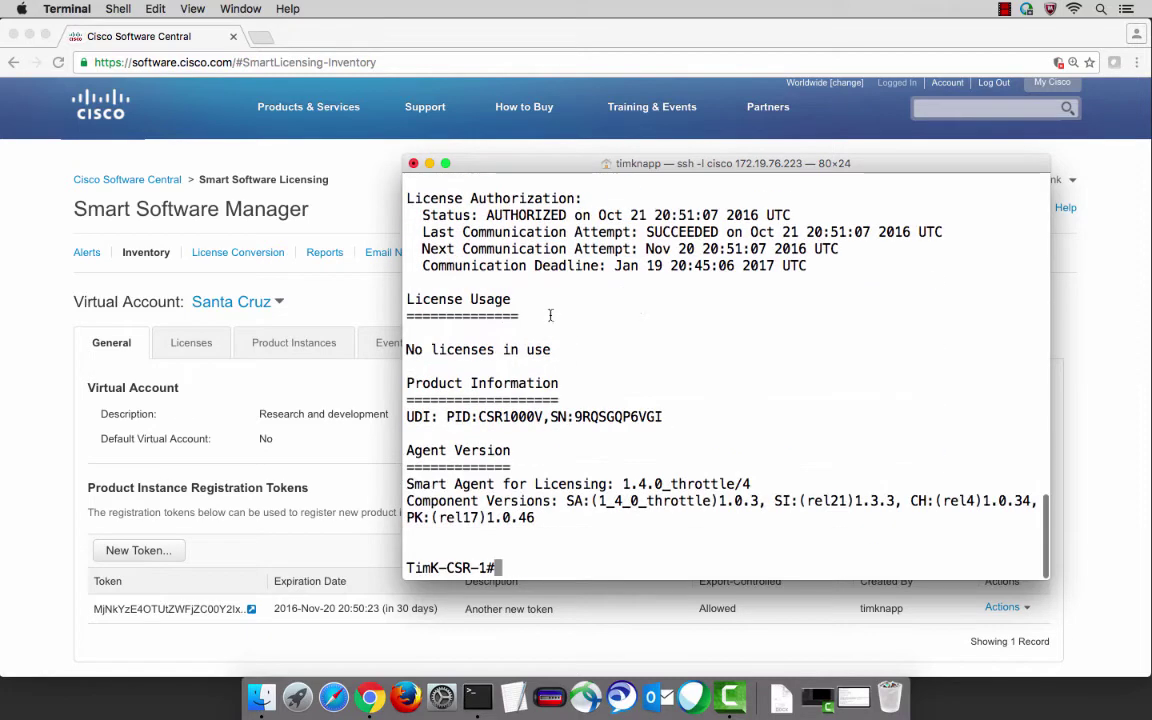
{"action": "left_click_drag", "start_coordinate": [409, 351], "coordinate": [559, 350]}
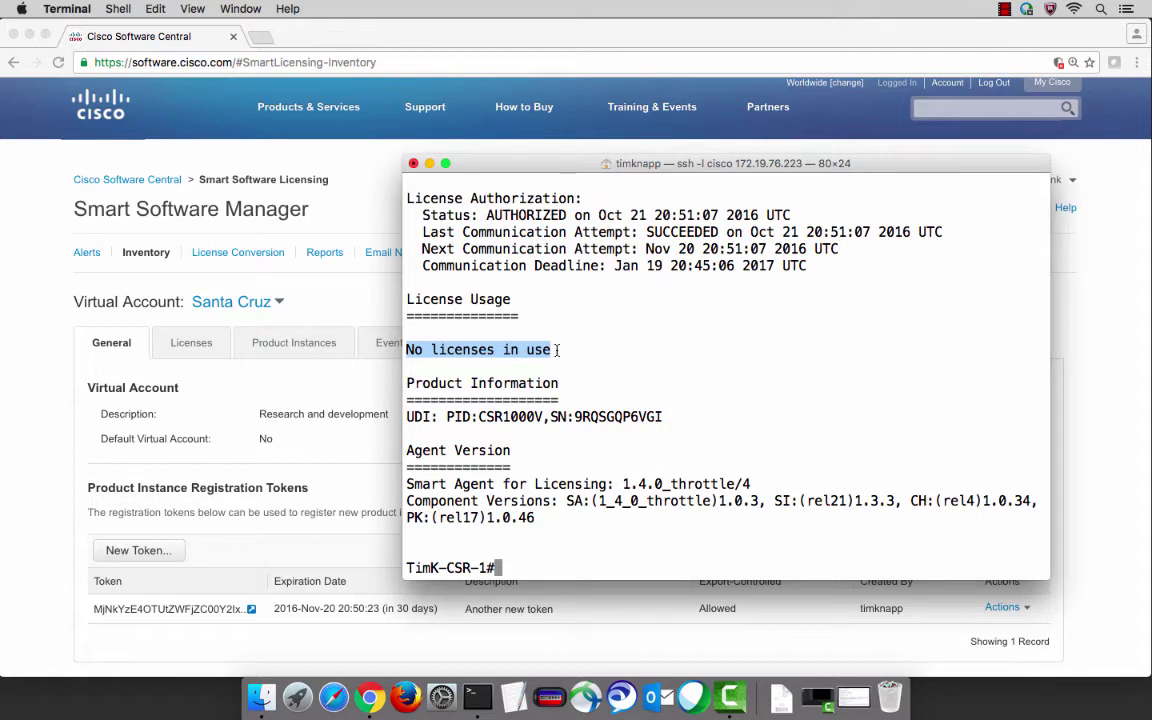
{"action": "left_click", "coordinate": [559, 349]}
{"action": "key", "text": "Return"}
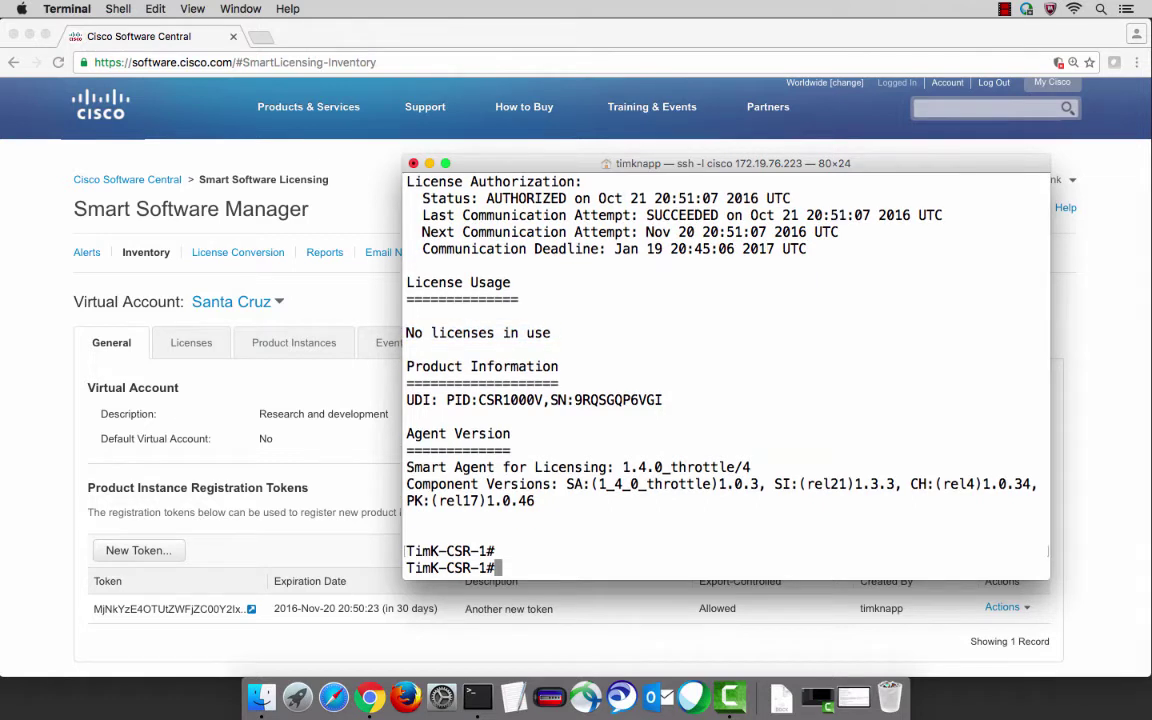
Enter configuration mode on the CSR, set platform hardware throughput level mb 50, and return to privileged mode
{"action": "type", "text": "conf t"}
{"action": "key", "text": "Return"}
{"action": "type", "text": "p"}
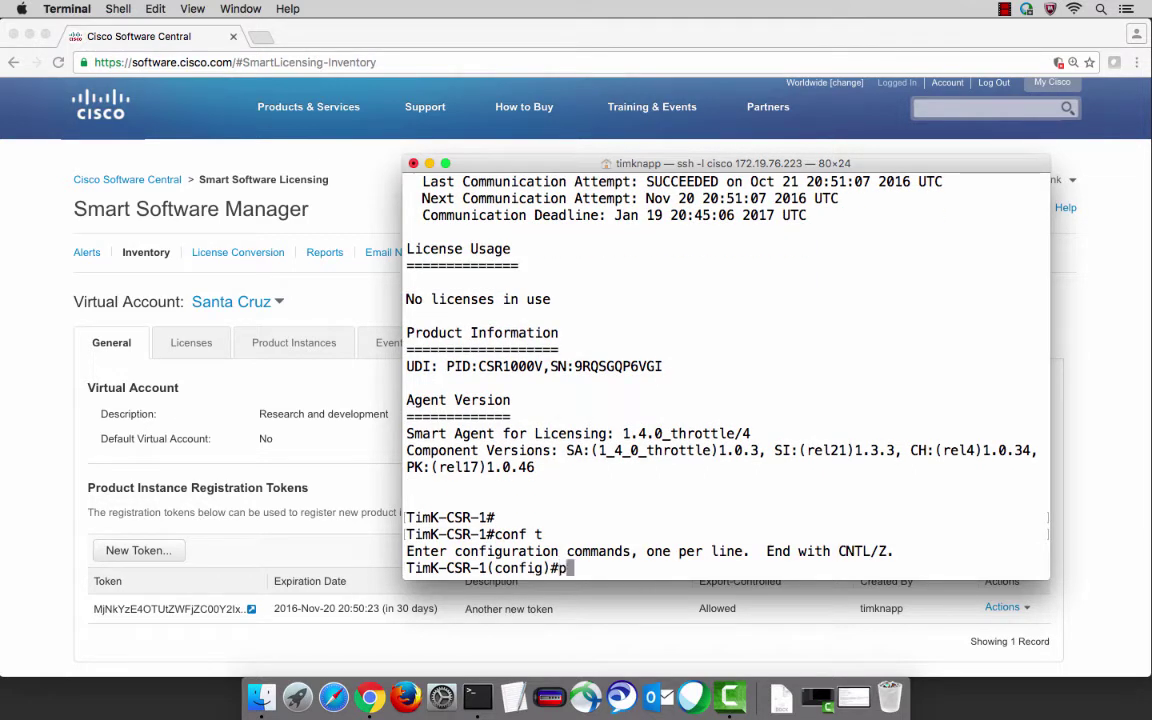
{"action": "type", "text": "latform hard"}
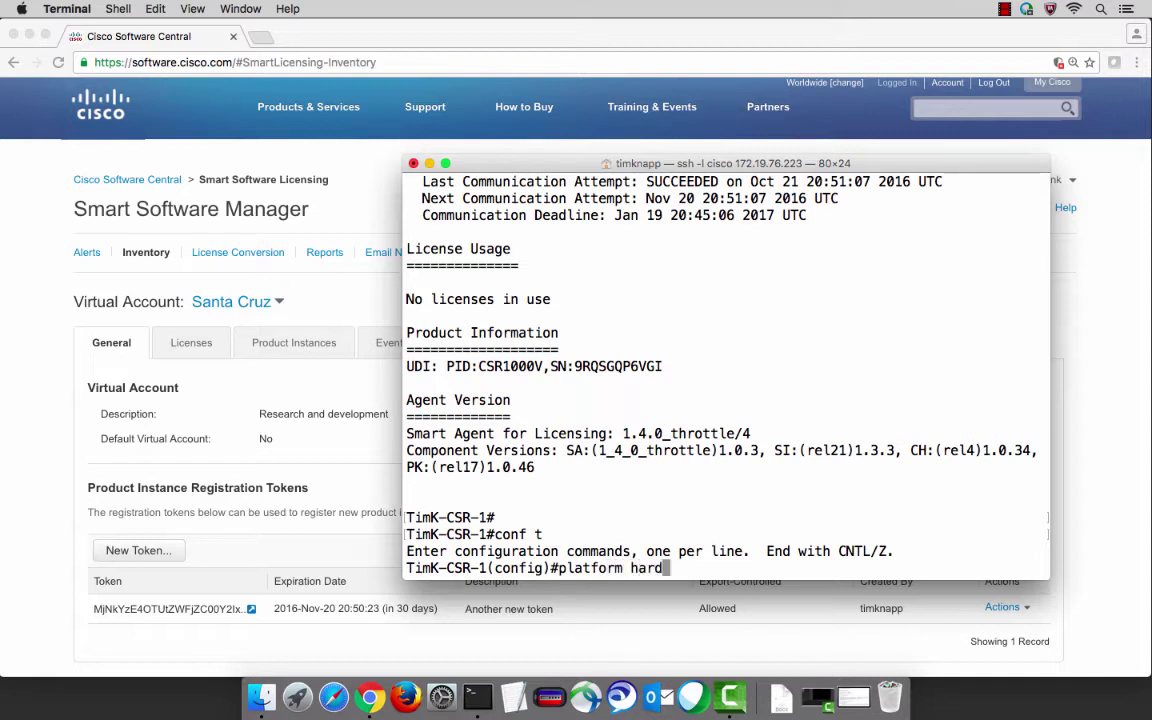
{"action": "type", "text": "ware thr"}
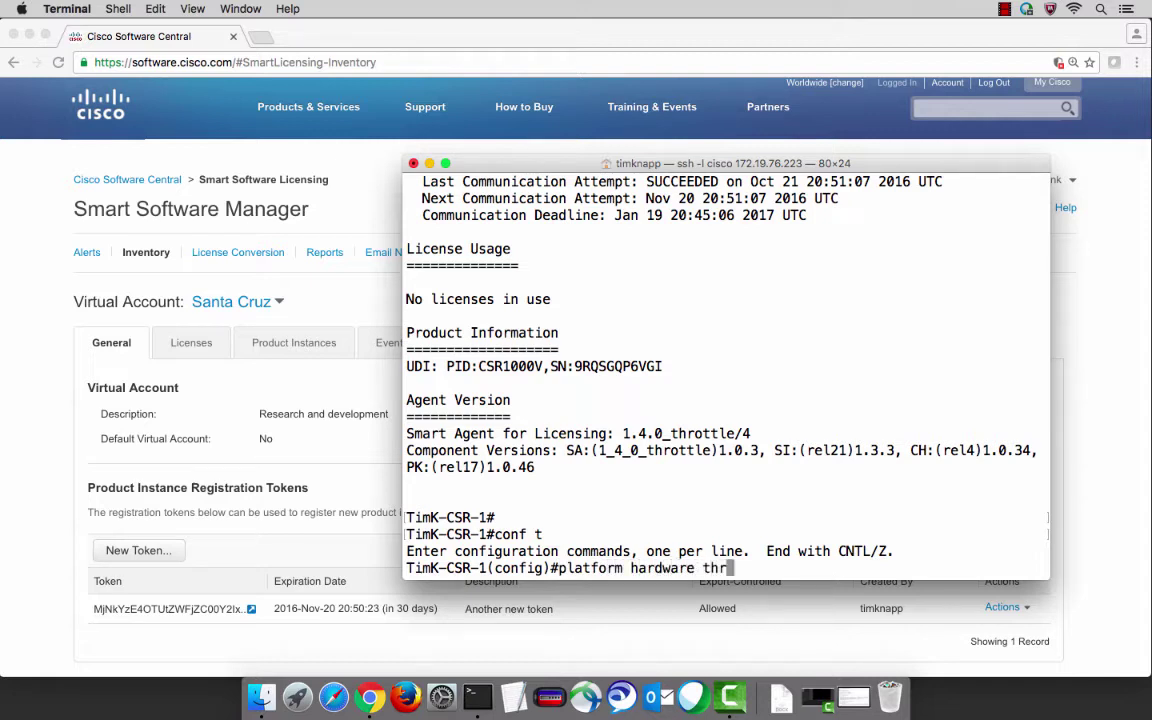
{"action": "type", "text": "oughput le"}
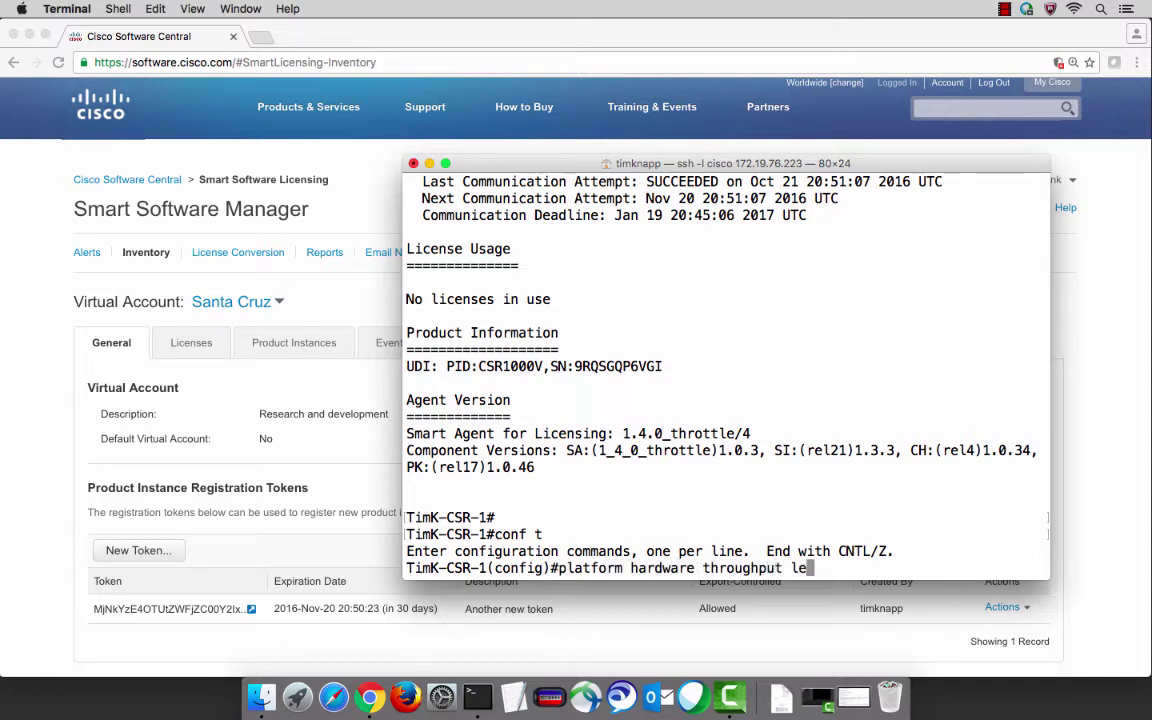
{"action": "type", "text": "vel mb 50"}
{"action": "key", "text": "Return"}
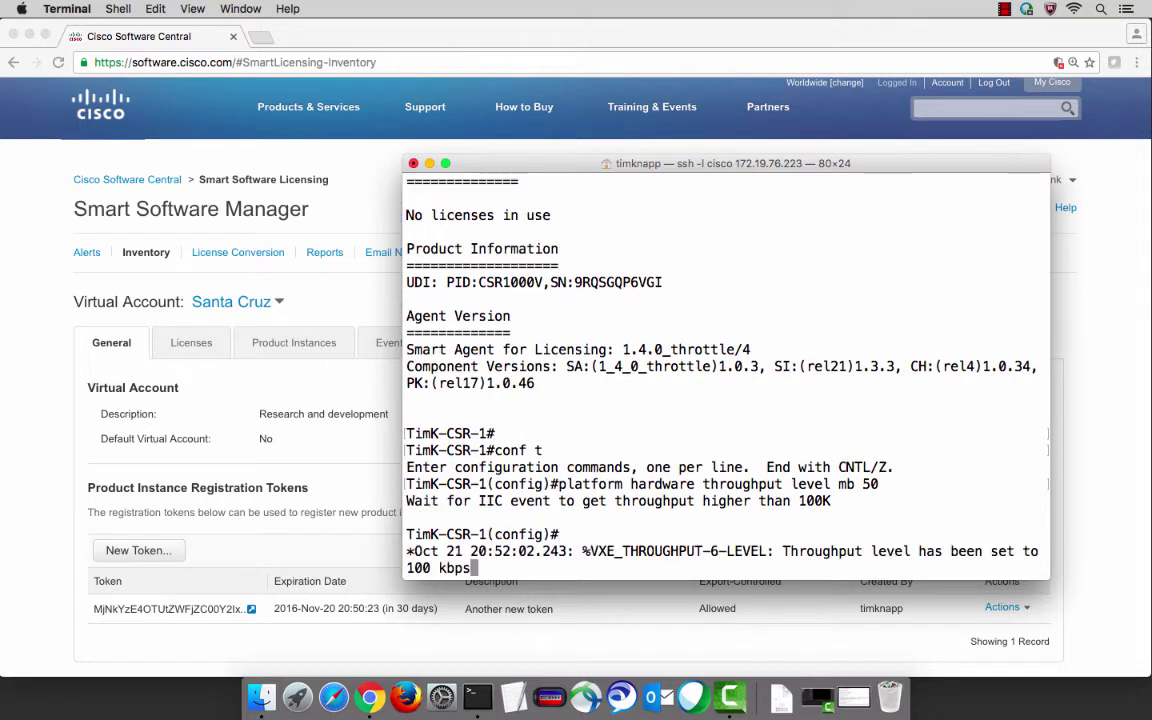
{"action": "key", "text": "ctrl+z"}
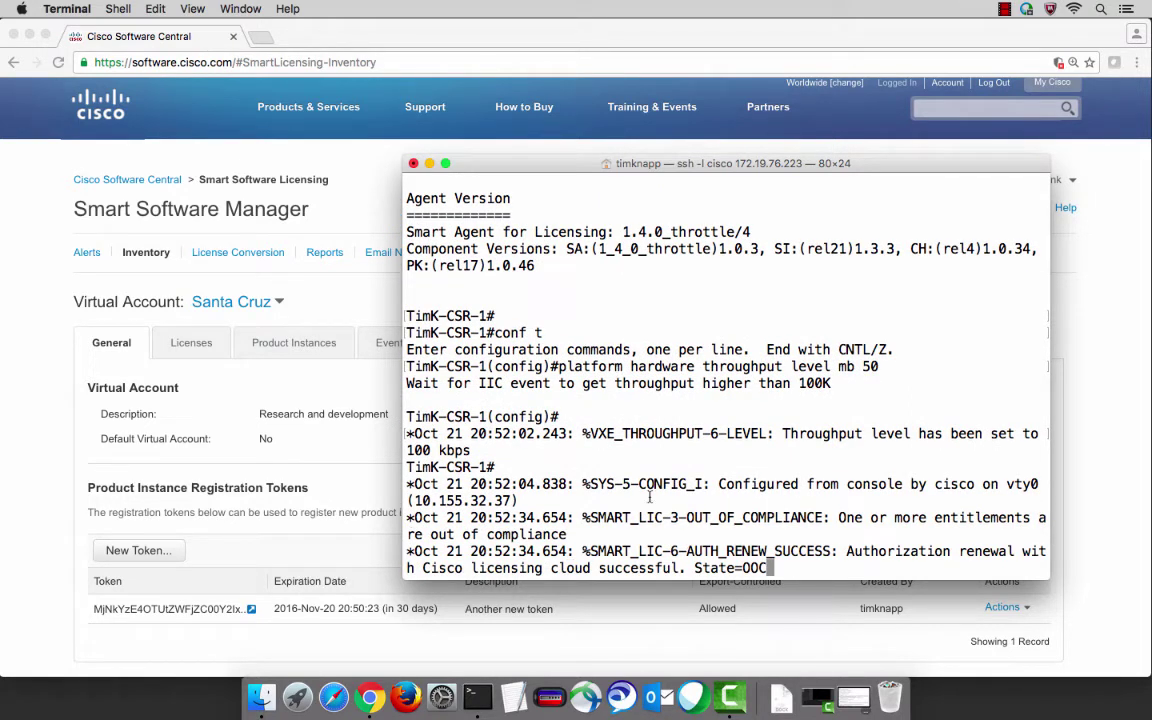
Examine the CSR log messages on entitlement compliance and authorization renewal state, and get a fresh prompt
{"action": "left_click_drag", "start_coordinate": [591, 517], "coordinate": [826, 518]}
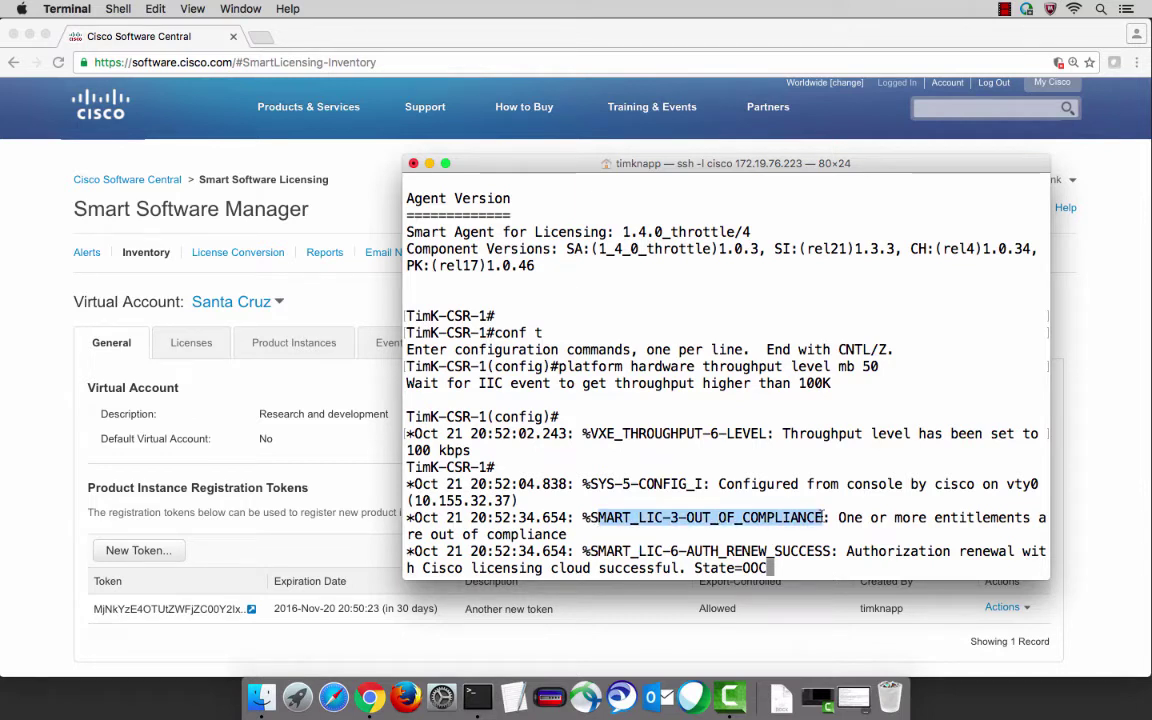
{"action": "left_click_drag", "start_coordinate": [695, 568], "coordinate": [768, 568]}
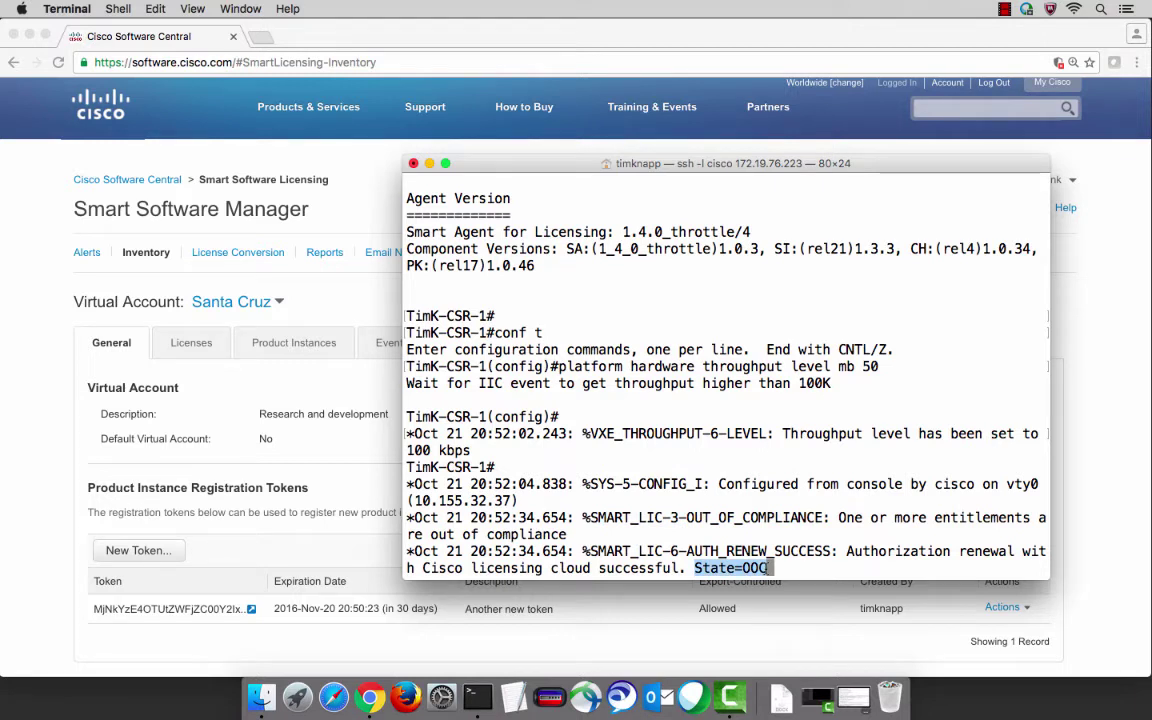
{"action": "key", "text": "Return"}
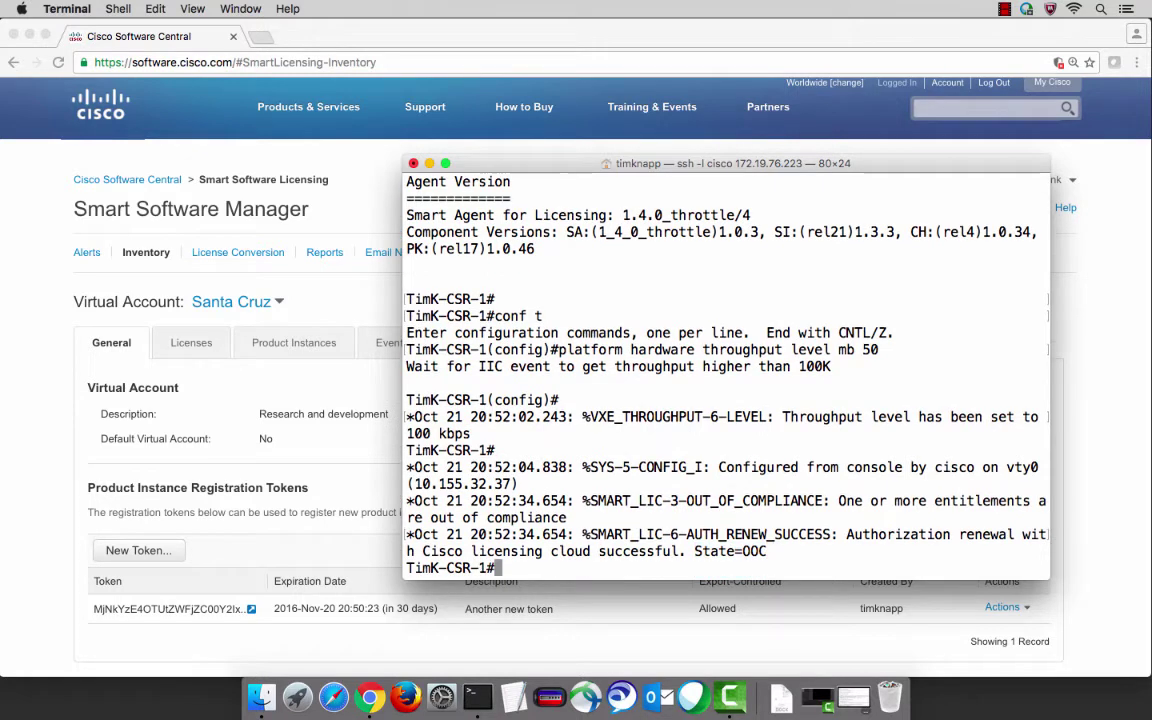
Run show lic all again and check the registration status, smart account and virtual account in the output
{"action": "type", "text": "show lic al"}
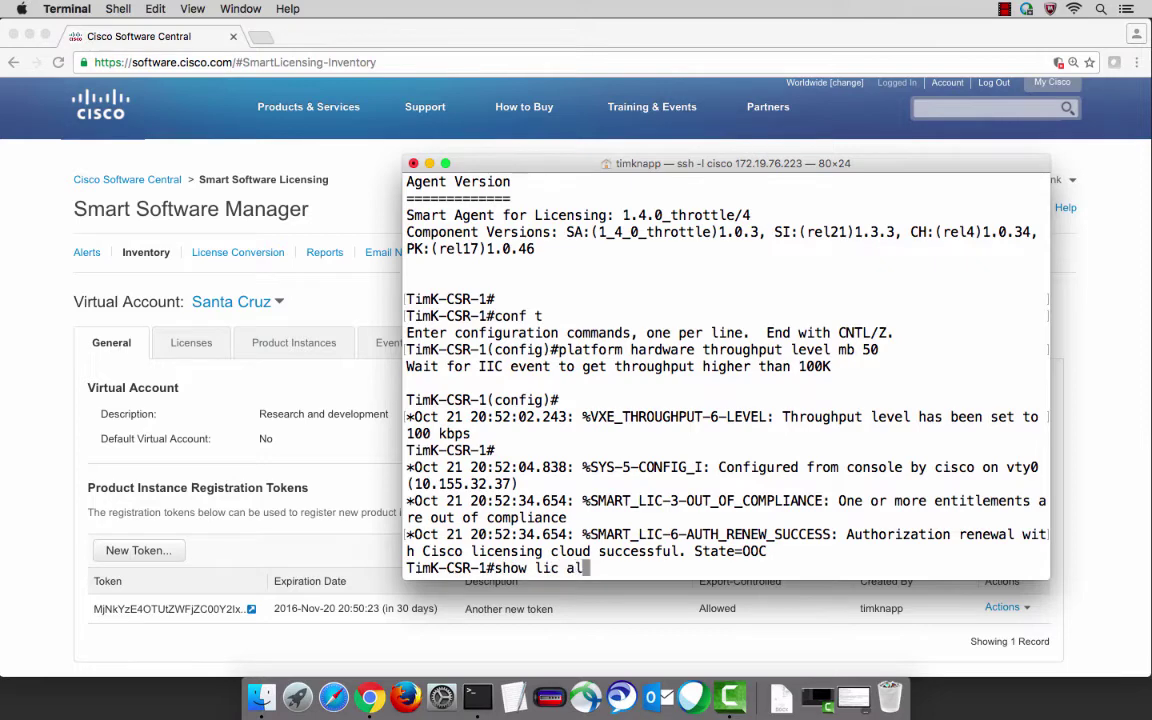
{"action": "key", "text": "Return"}
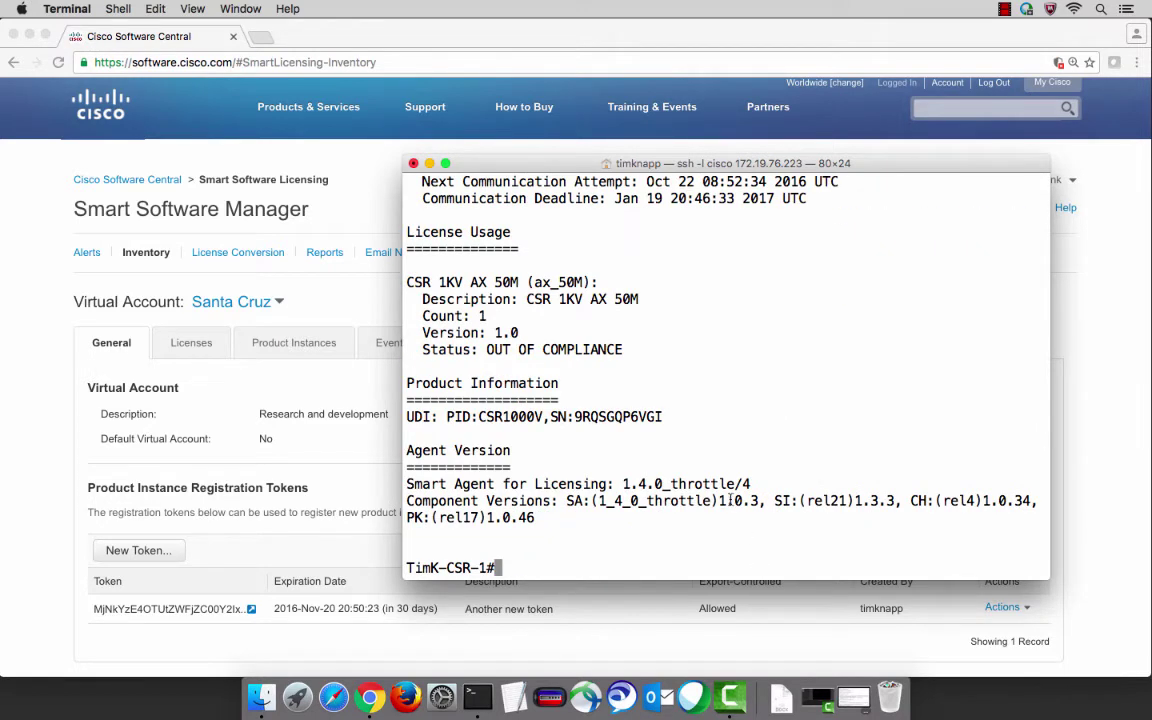
{"action": "scroll", "coordinate": [657, 450], "scroll_direction": "up", "scroll_amount": 10}
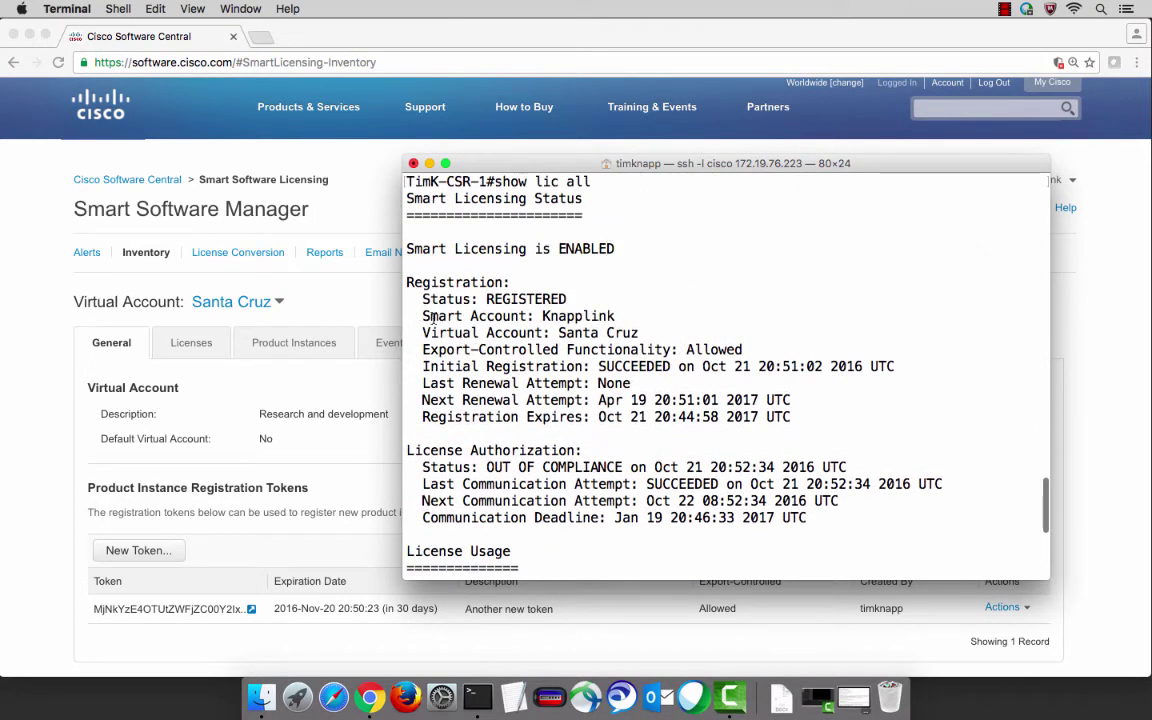
{"action": "left_click_drag", "start_coordinate": [421, 299], "coordinate": [567, 300]}
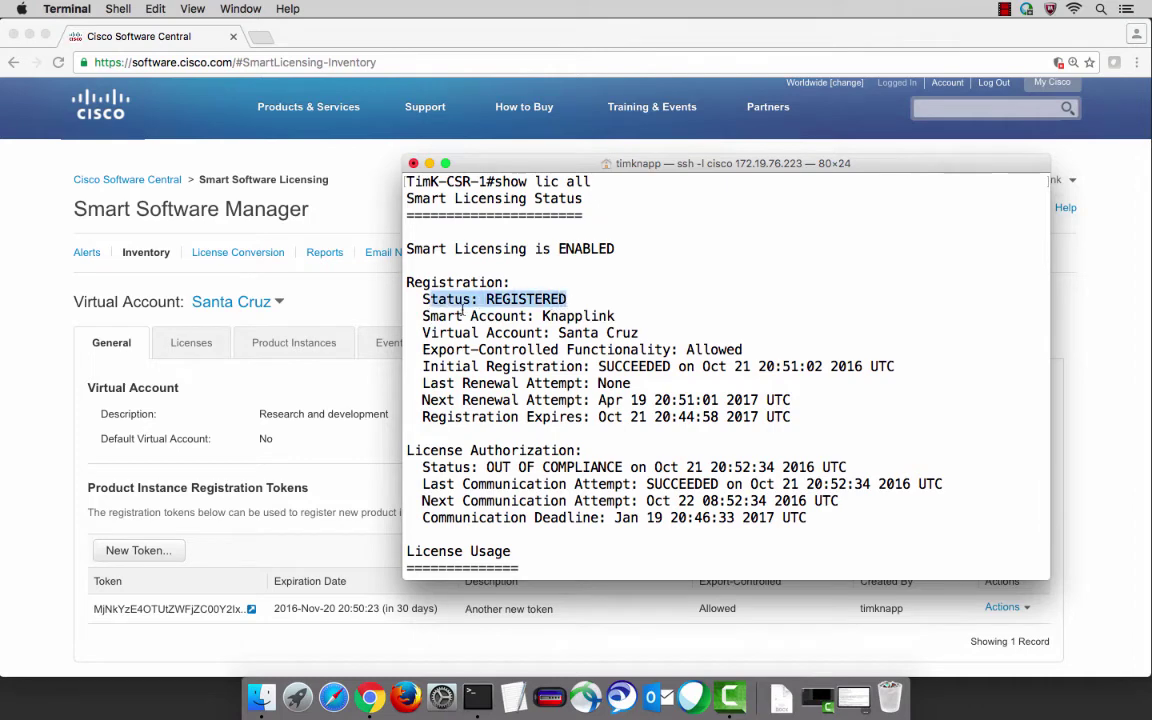
{"action": "left_click", "coordinate": [428, 316]}
{"action": "left_click_drag", "start_coordinate": [428, 316], "coordinate": [616, 318]}
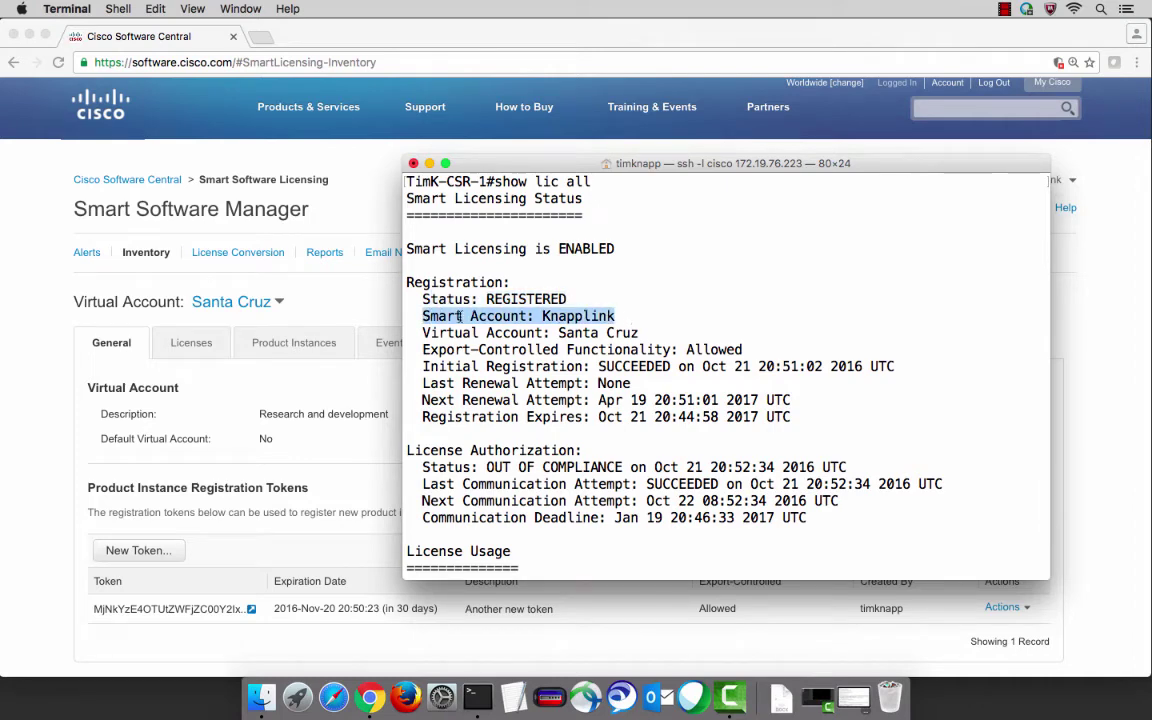
{"action": "left_click_drag", "start_coordinate": [424, 333], "coordinate": [639, 335]}
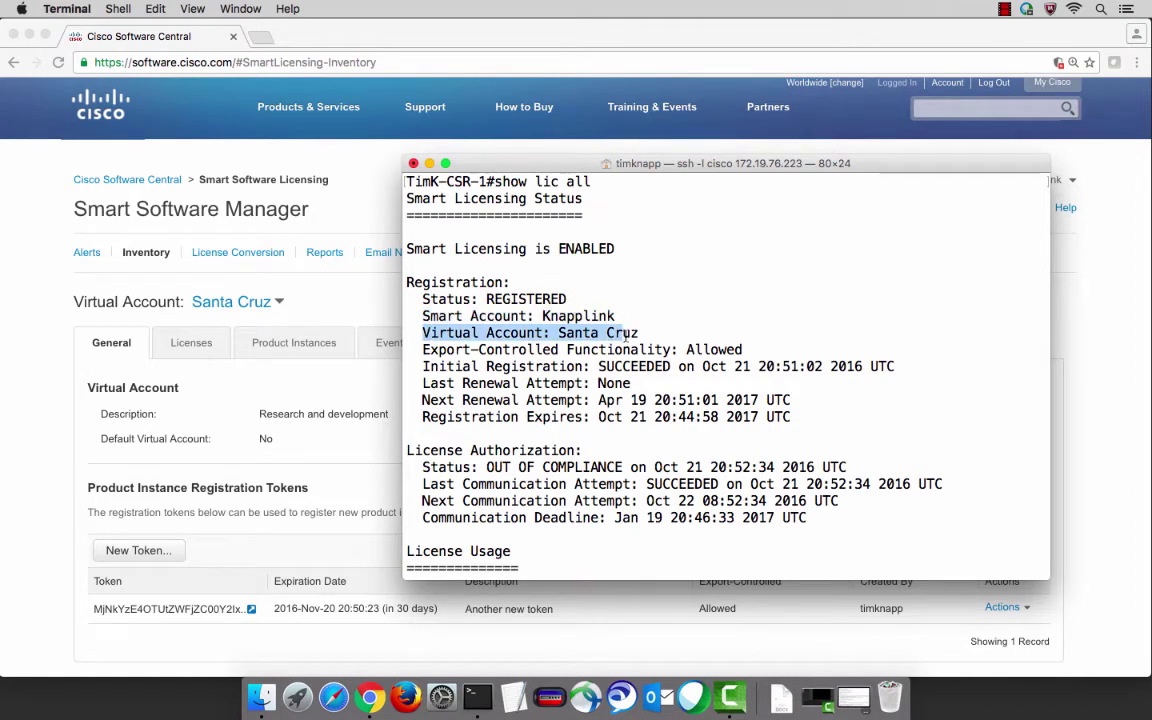
Check the license authorization status and the description and status of the license in use in the same output
{"action": "scroll", "coordinate": [556, 400], "scroll_direction": "down", "scroll_amount": 5}
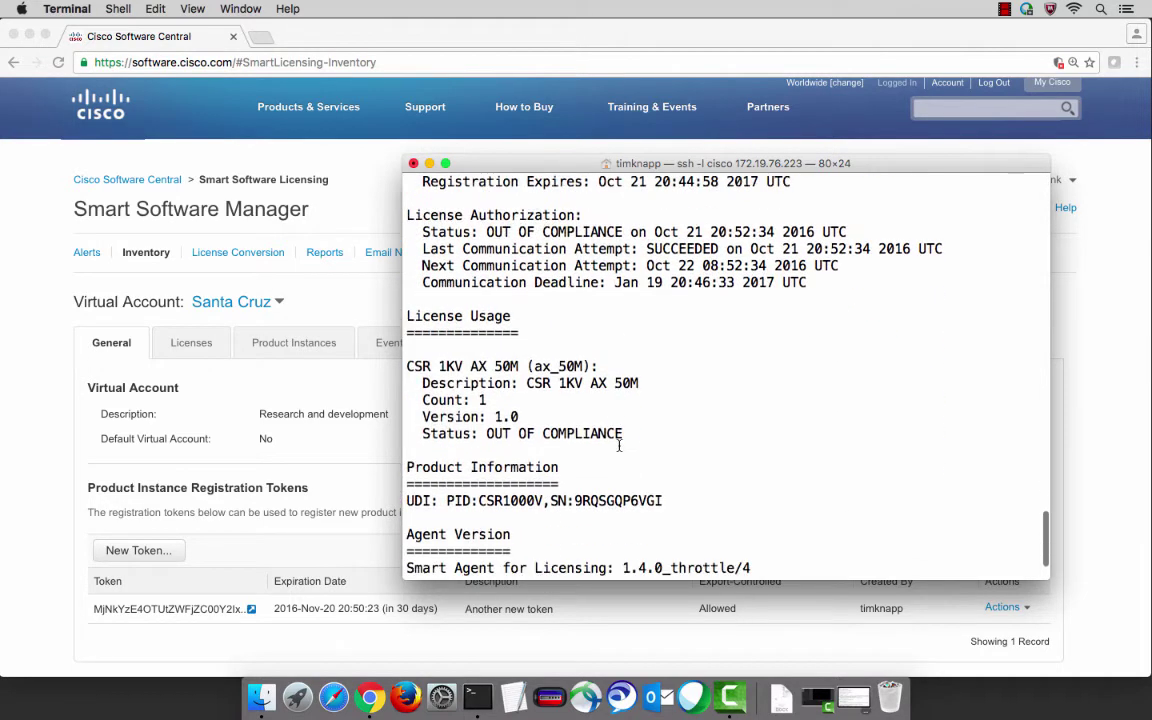
{"action": "left_click_drag", "start_coordinate": [424, 231], "coordinate": [626, 232]}
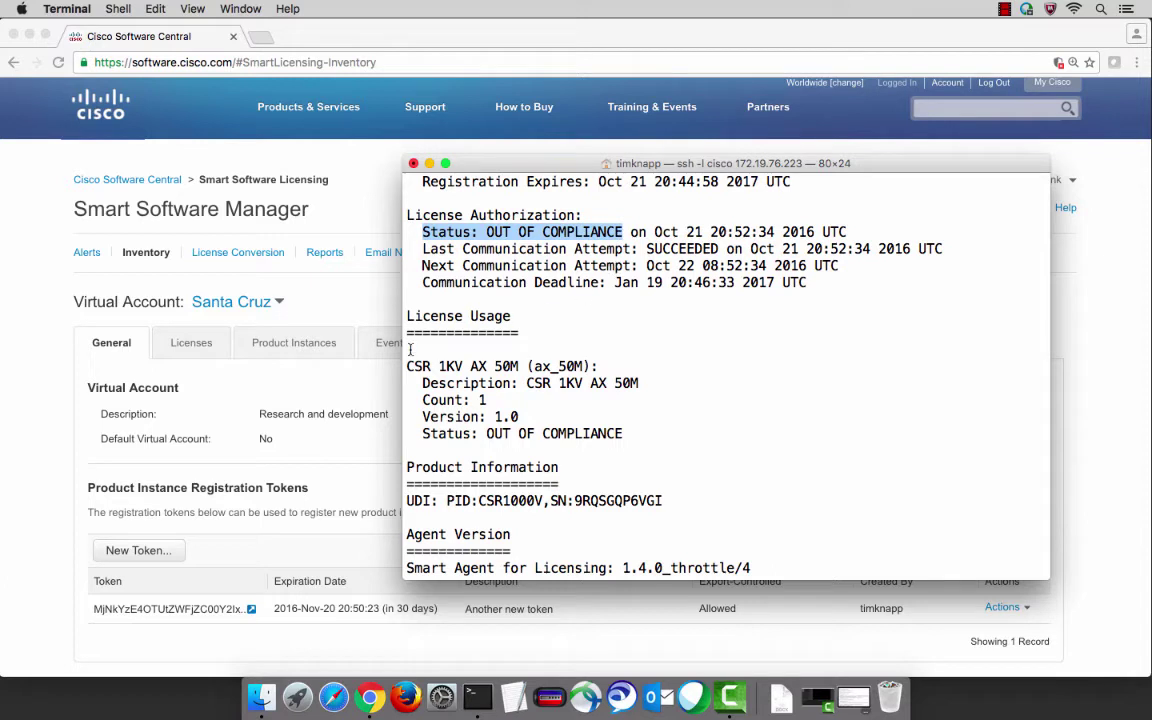
{"action": "left_click_drag", "start_coordinate": [407, 366], "coordinate": [645, 383]}
{"action": "left_click", "coordinate": [553, 383]}
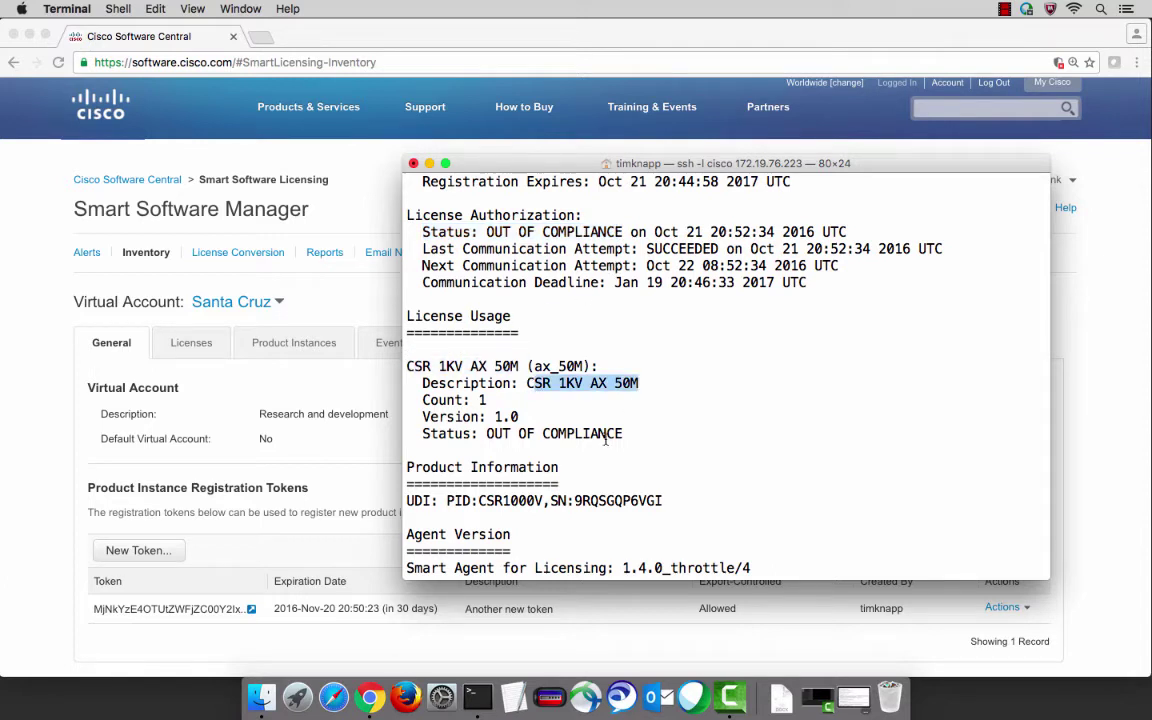
{"action": "left_click_drag", "start_coordinate": [623, 433], "coordinate": [488, 432]}
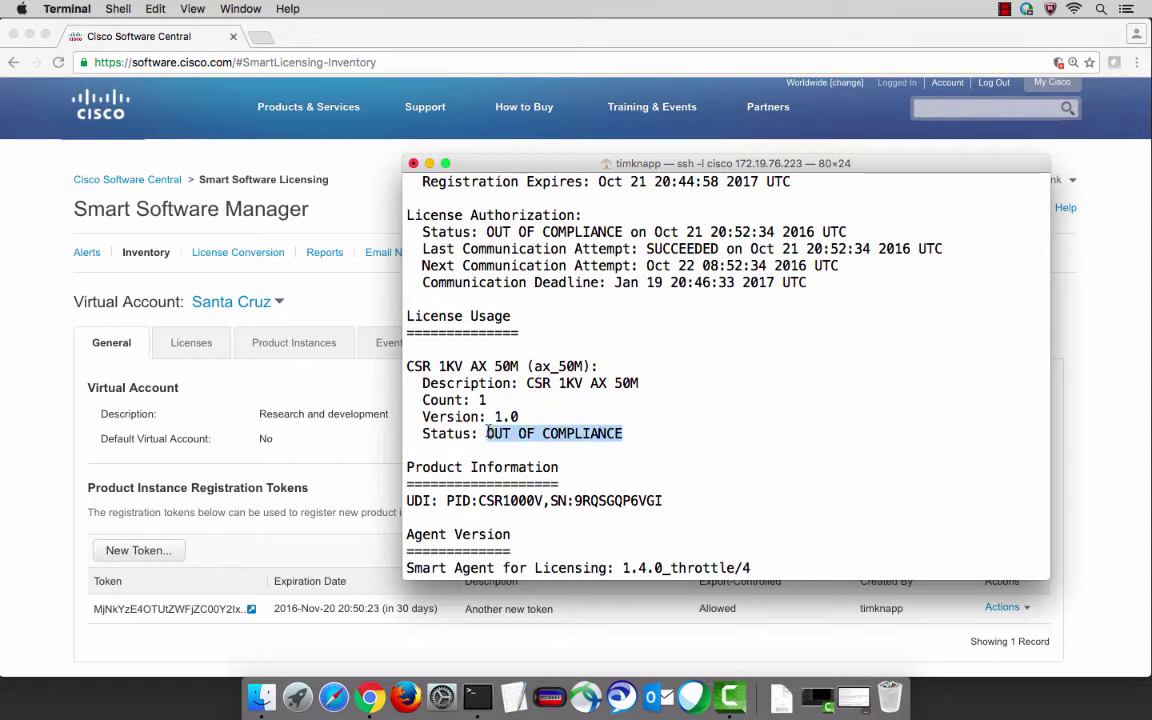
{"action": "scroll", "coordinate": [488, 431], "scroll_direction": "down", "scroll_amount": 3}
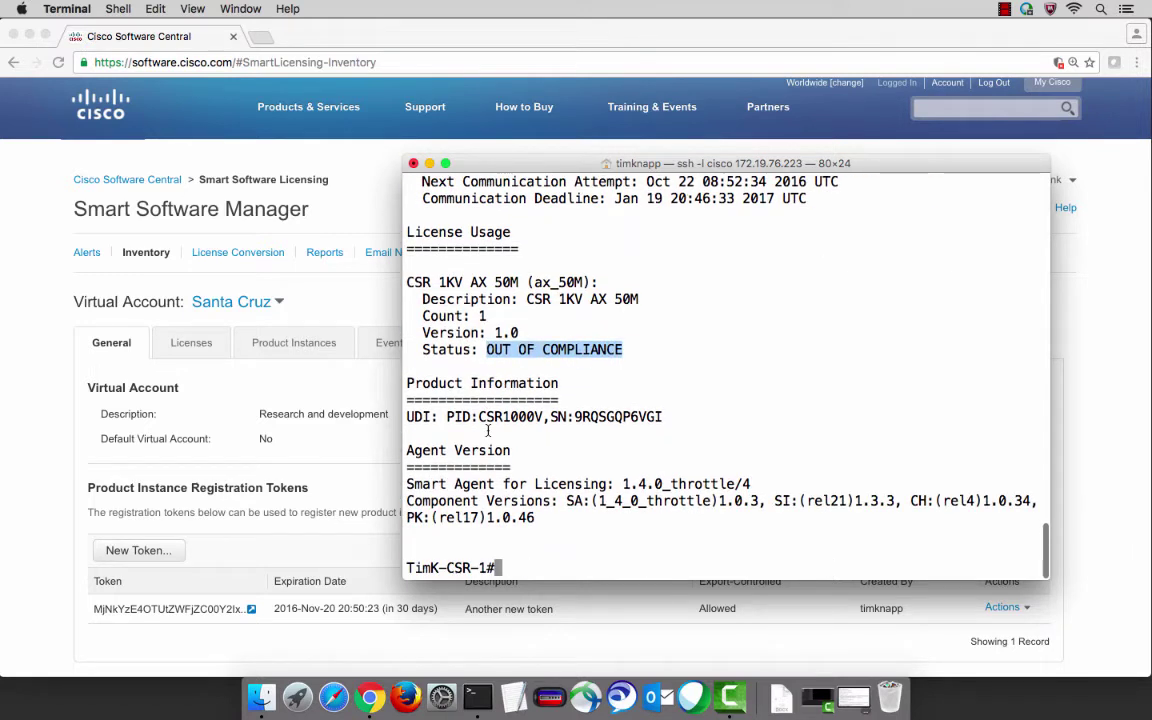
Switch to Chrome and open the Insufficient Licenses alert for CSR 1KV AX 50M in the Santa Cruz license list
{"action": "left_click", "coordinate": [188, 336]}
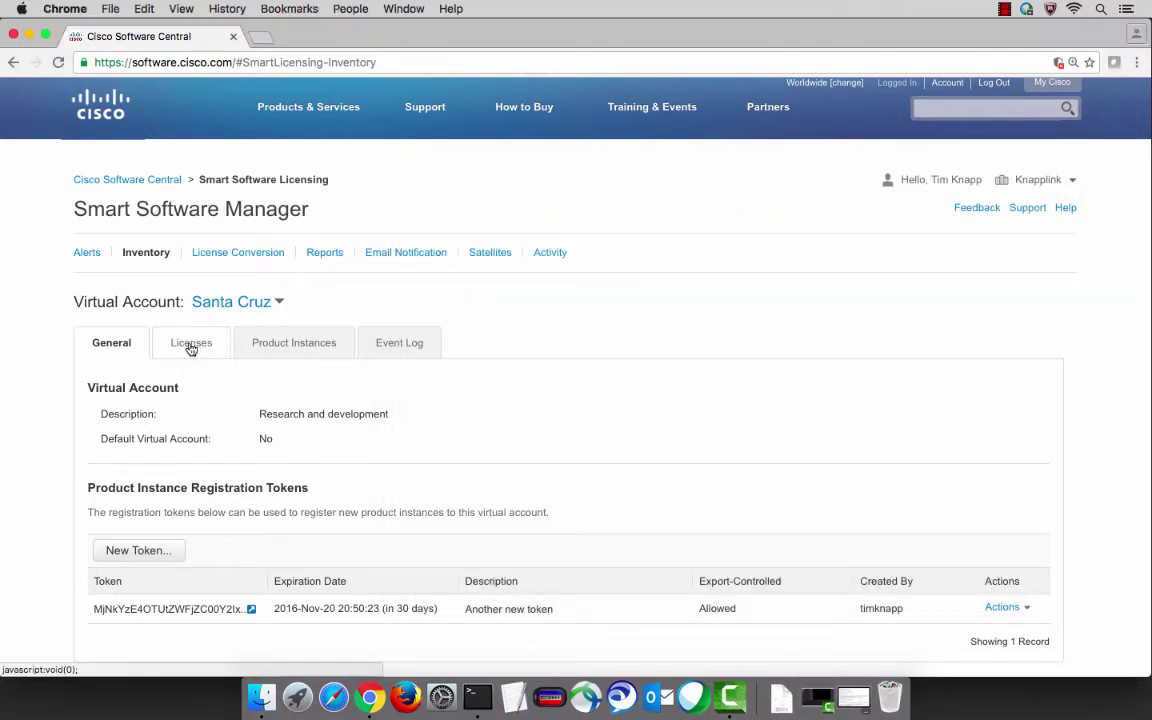
{"action": "left_click", "coordinate": [191, 345]}
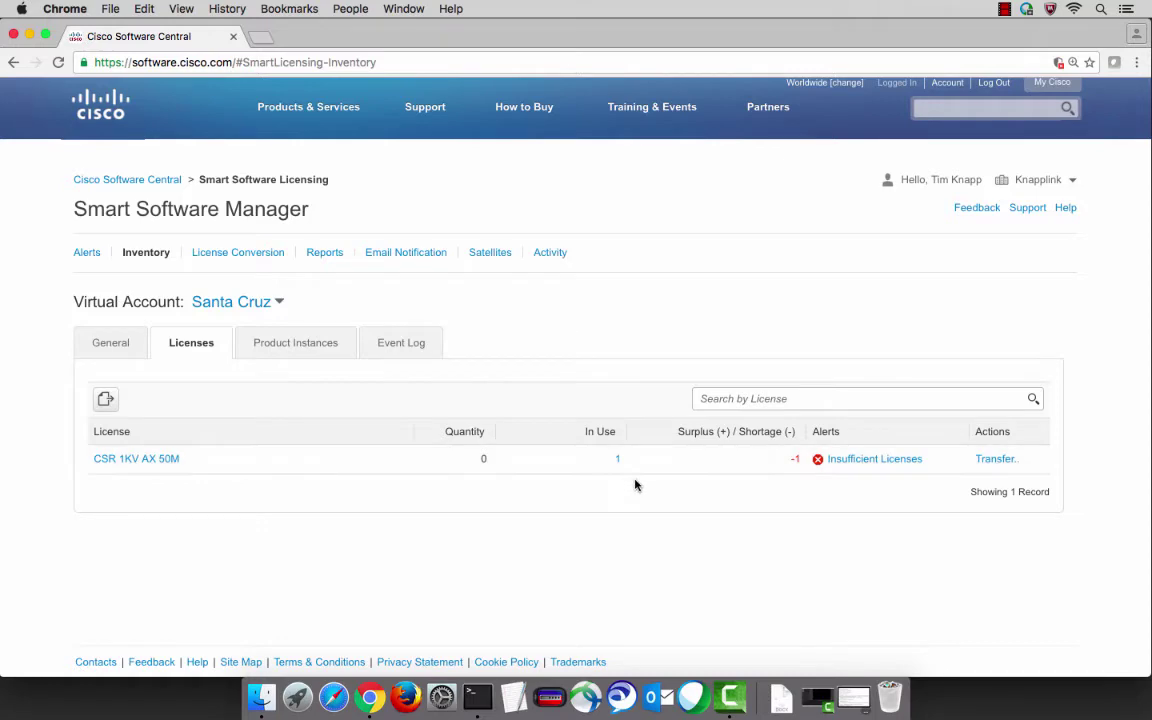
{"action": "left_click", "coordinate": [887, 465]}
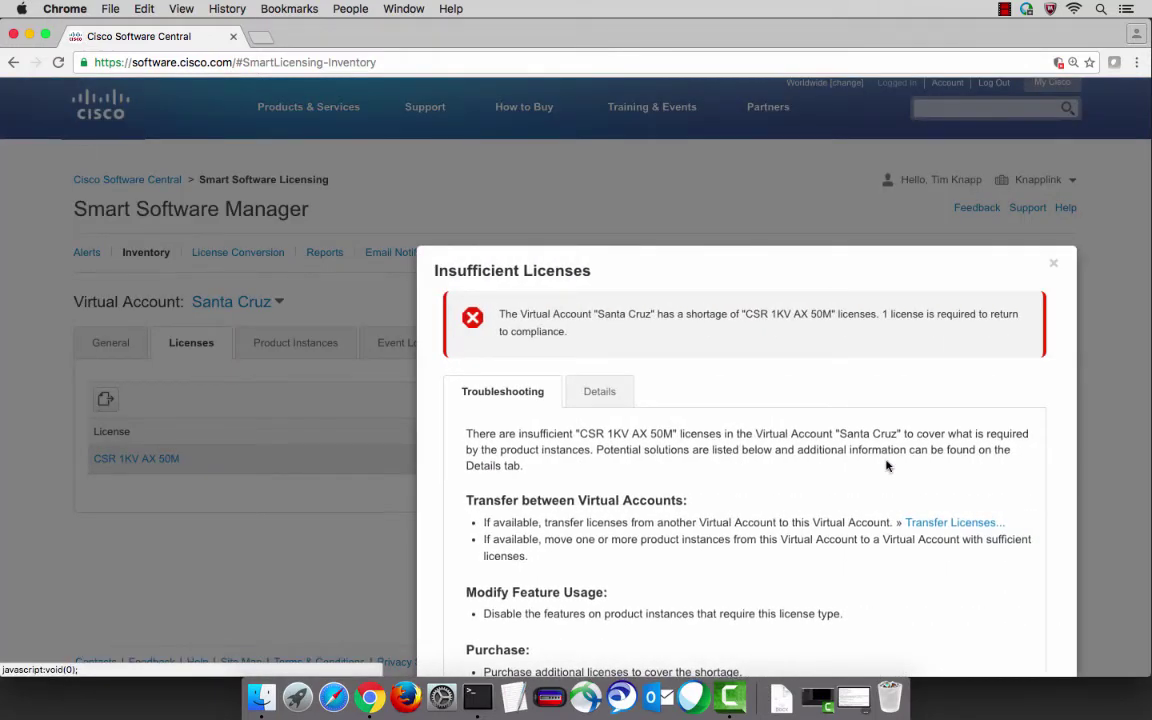
Review the alert's troubleshooting suggestions, its license details and the related events
{"action": "scroll", "coordinate": [887, 466], "scroll_direction": "down", "scroll_amount": 1}
{"action": "scroll", "coordinate": [887, 466], "scroll_direction": "down", "scroll_amount": 2}
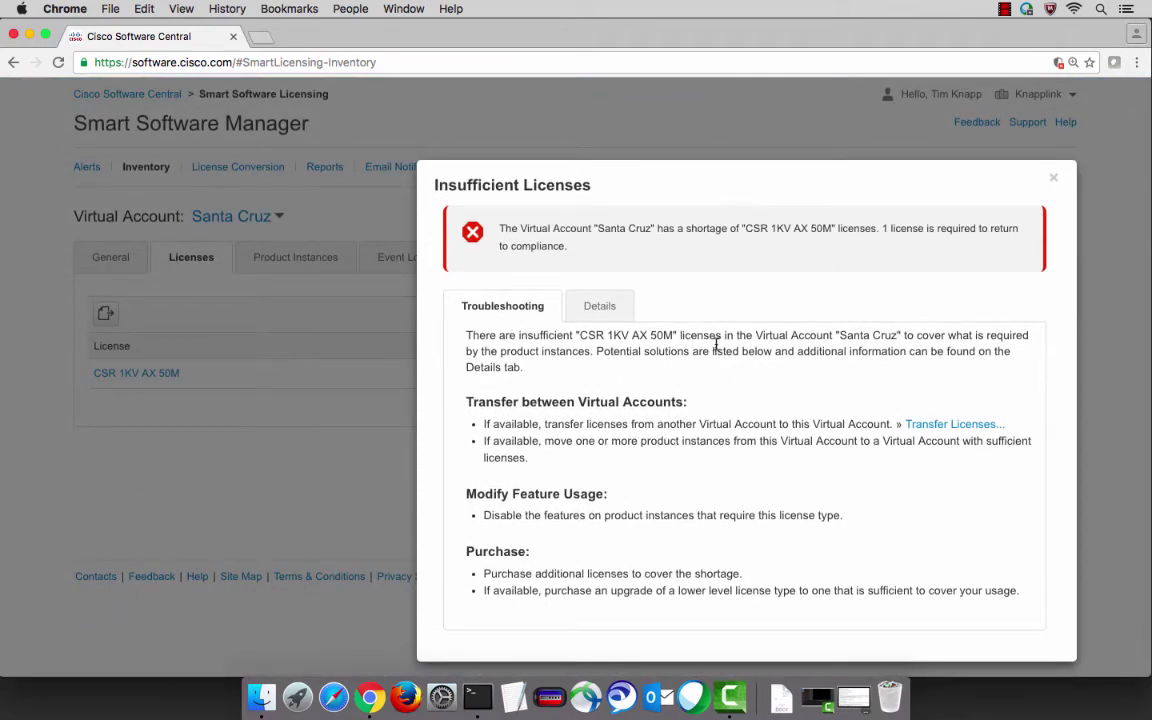
{"action": "left_click", "coordinate": [592, 314]}
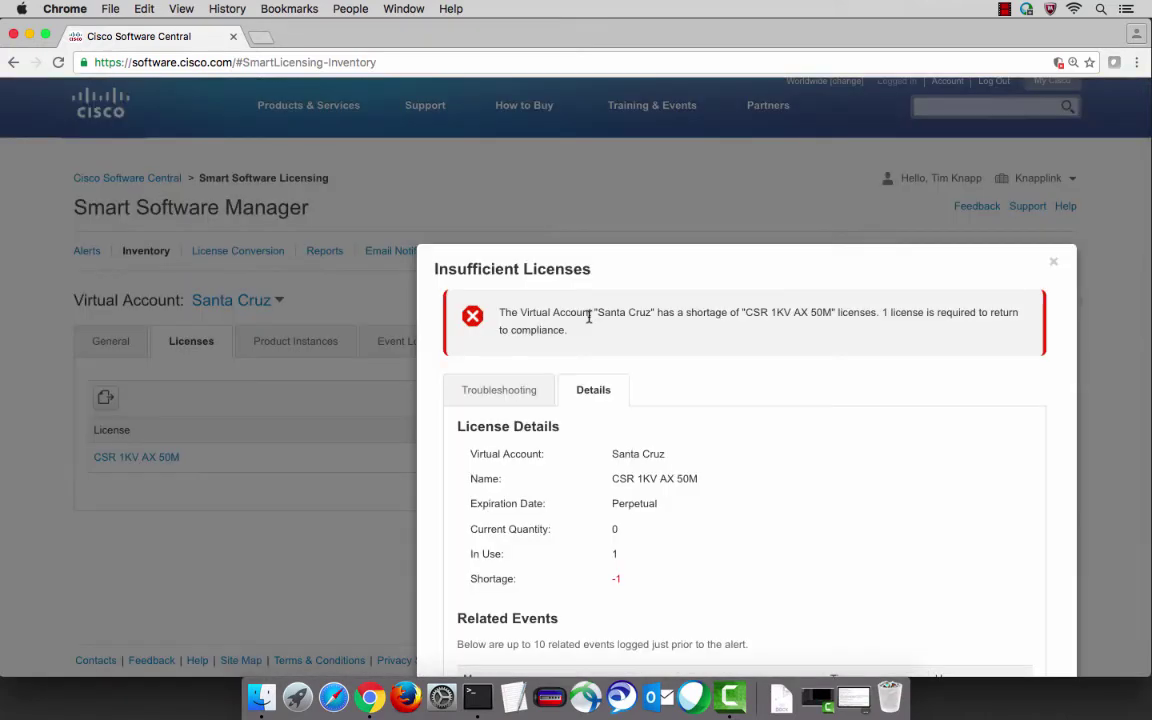
{"action": "scroll", "coordinate": [590, 316], "scroll_direction": "down", "scroll_amount": 2}
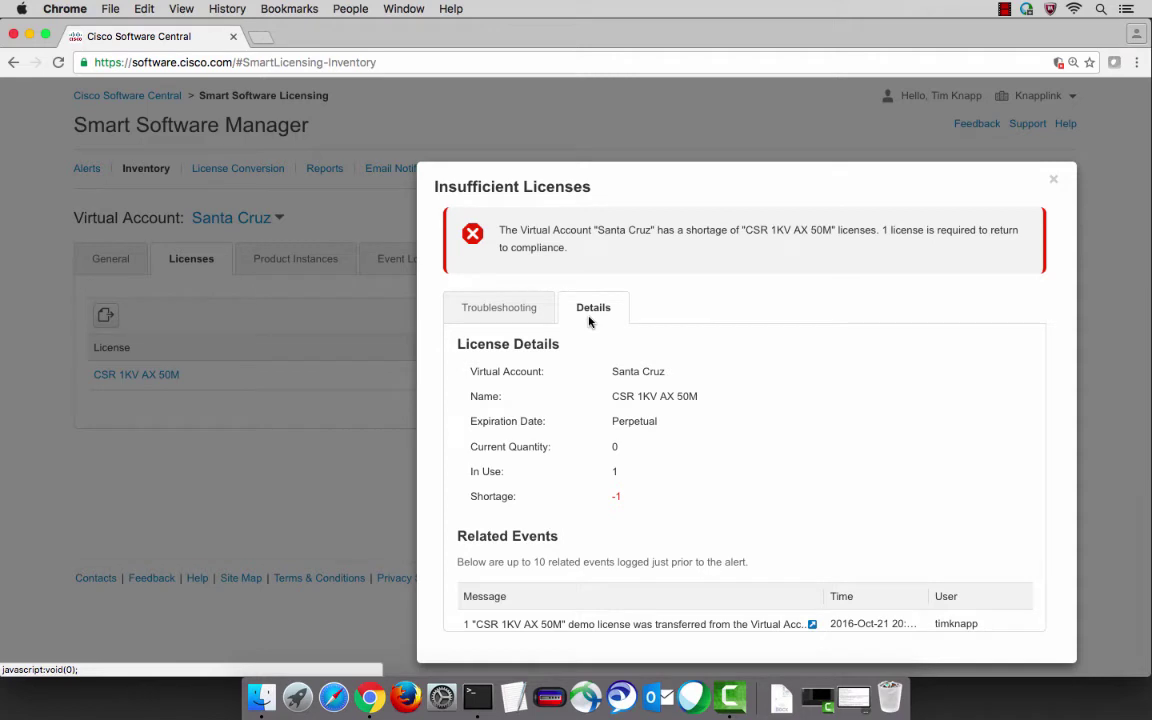
Close the alert details and check the available actions for the Santa Cruz Insufficient Licenses entry in the account-wide alerts list
{"action": "left_click", "coordinate": [1053, 183]}
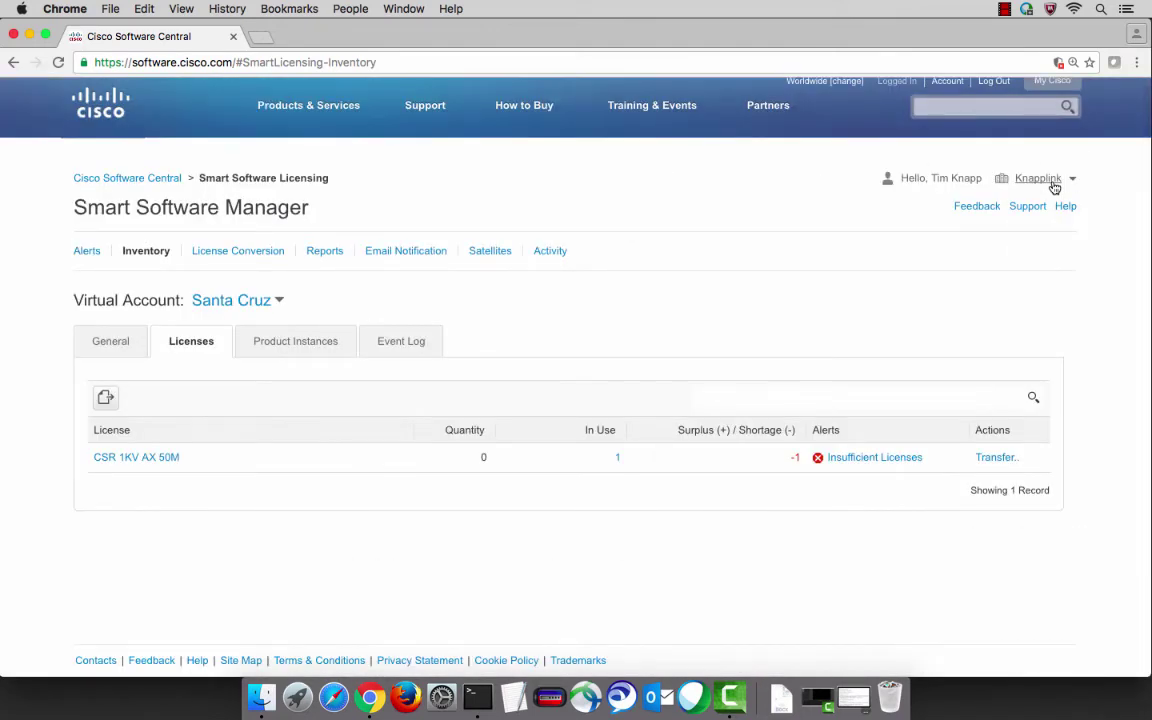
{"action": "left_click", "coordinate": [90, 255]}
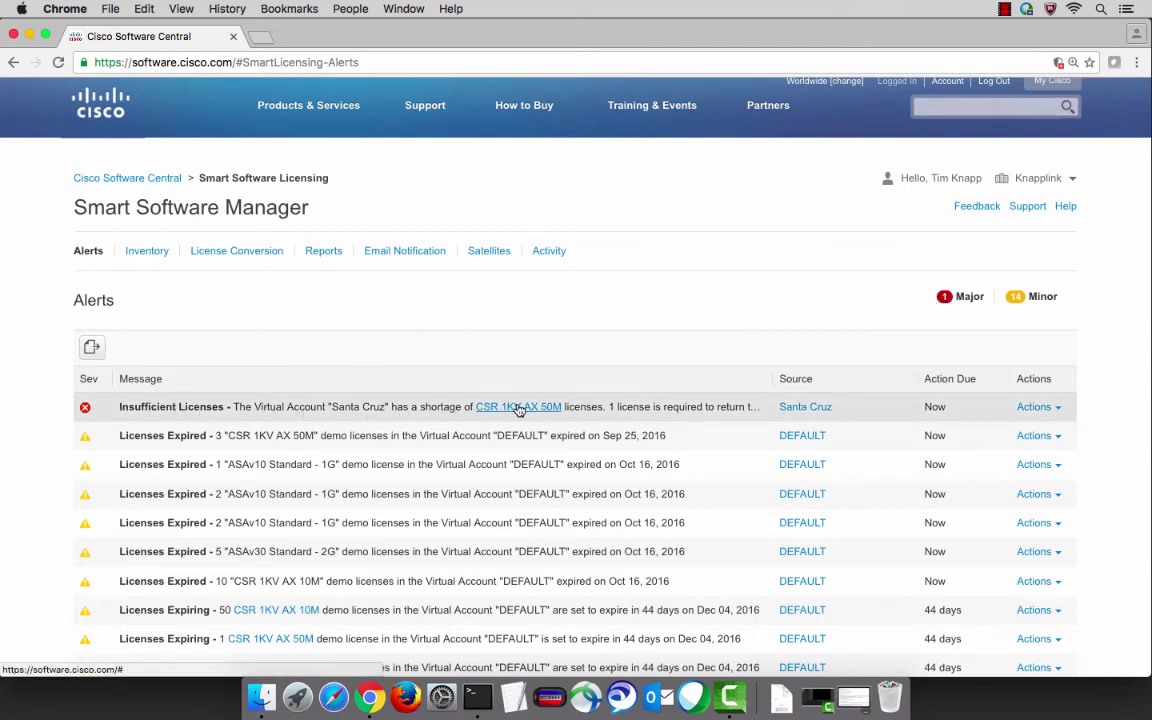
{"action": "left_click", "coordinate": [1057, 411]}
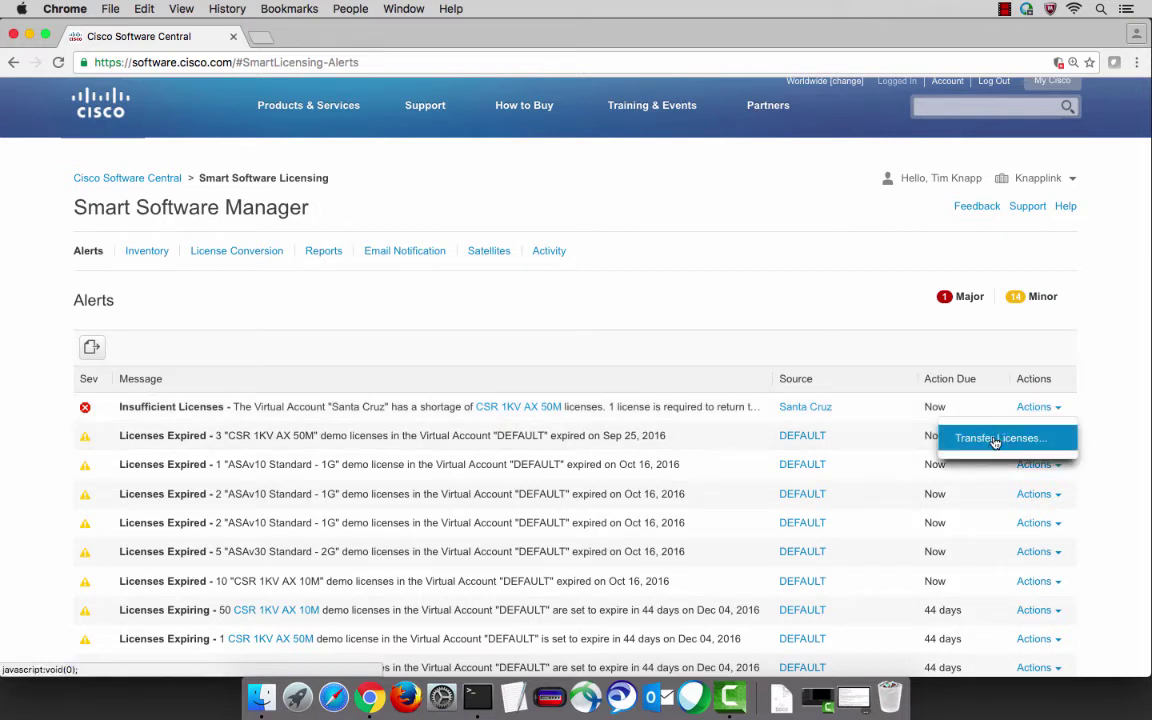
Return to the inventory's license list and switch the virtual account from Cisco Live to Santa Cruz
{"action": "left_click", "coordinate": [146, 252]}
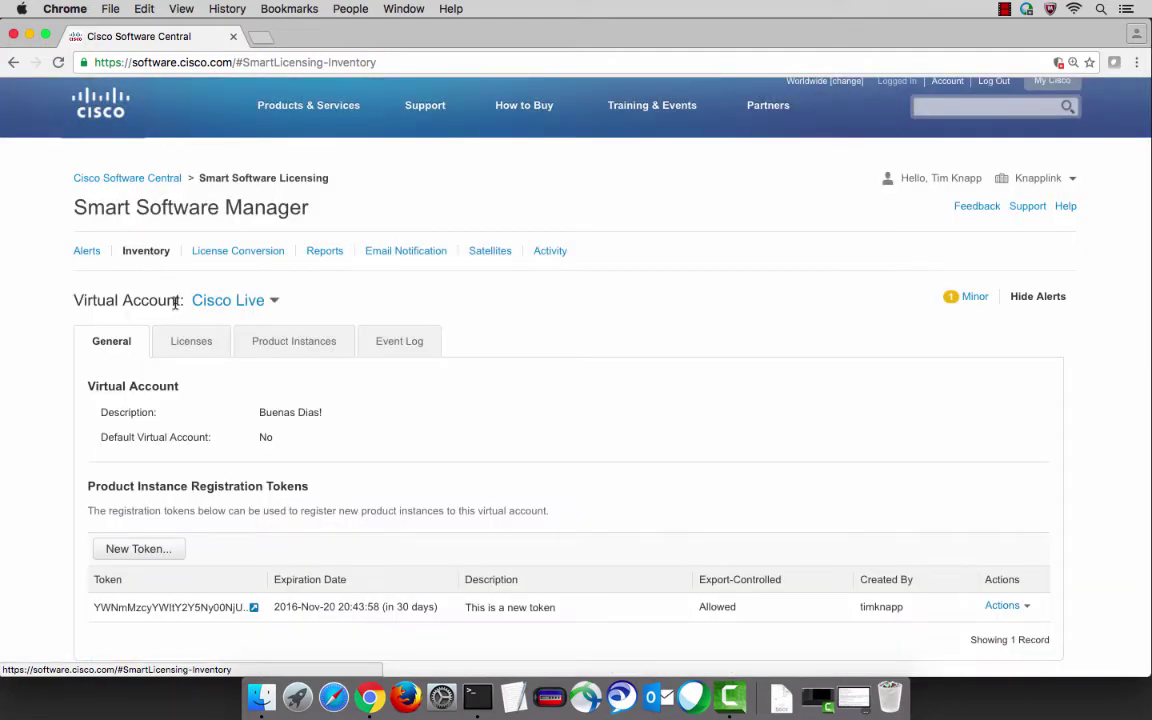
{"action": "left_click", "coordinate": [180, 342]}
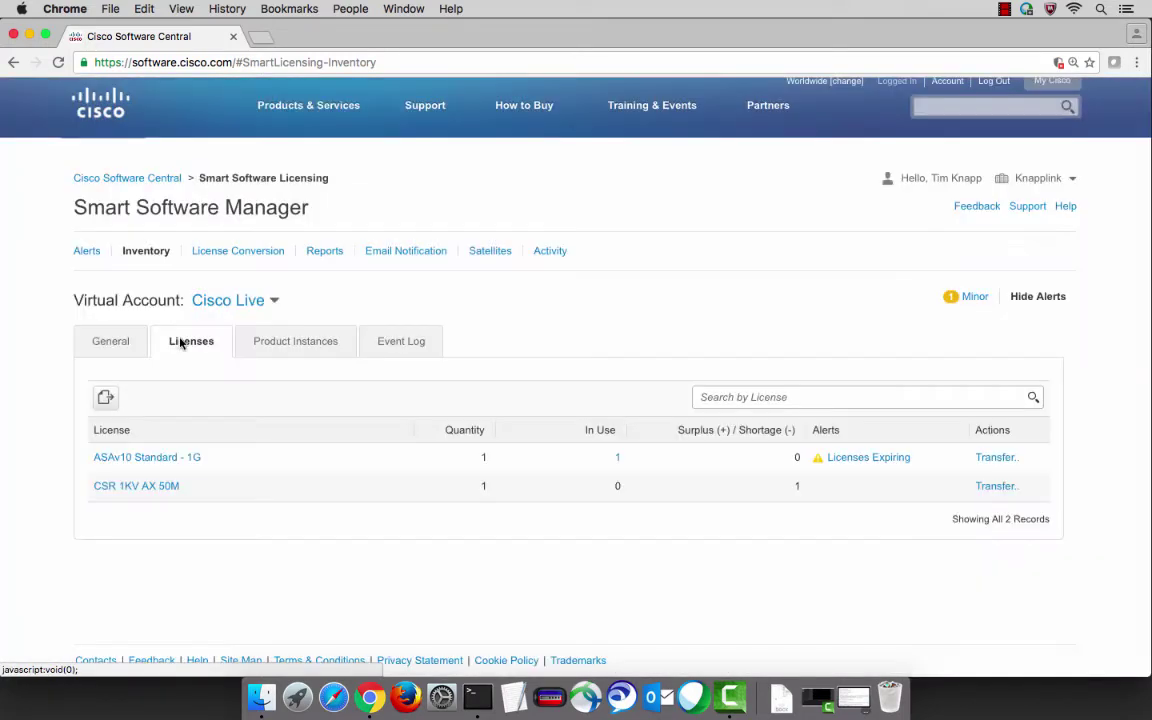
{"action": "left_click", "coordinate": [229, 304]}
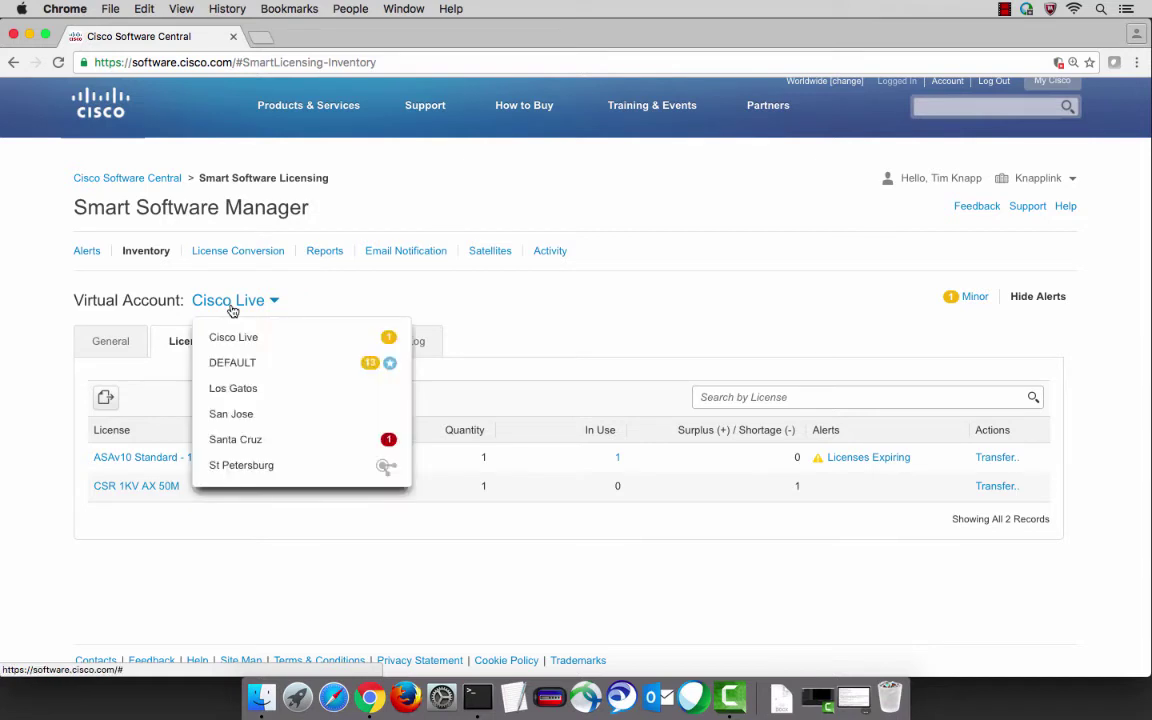
{"action": "left_click", "coordinate": [236, 440]}
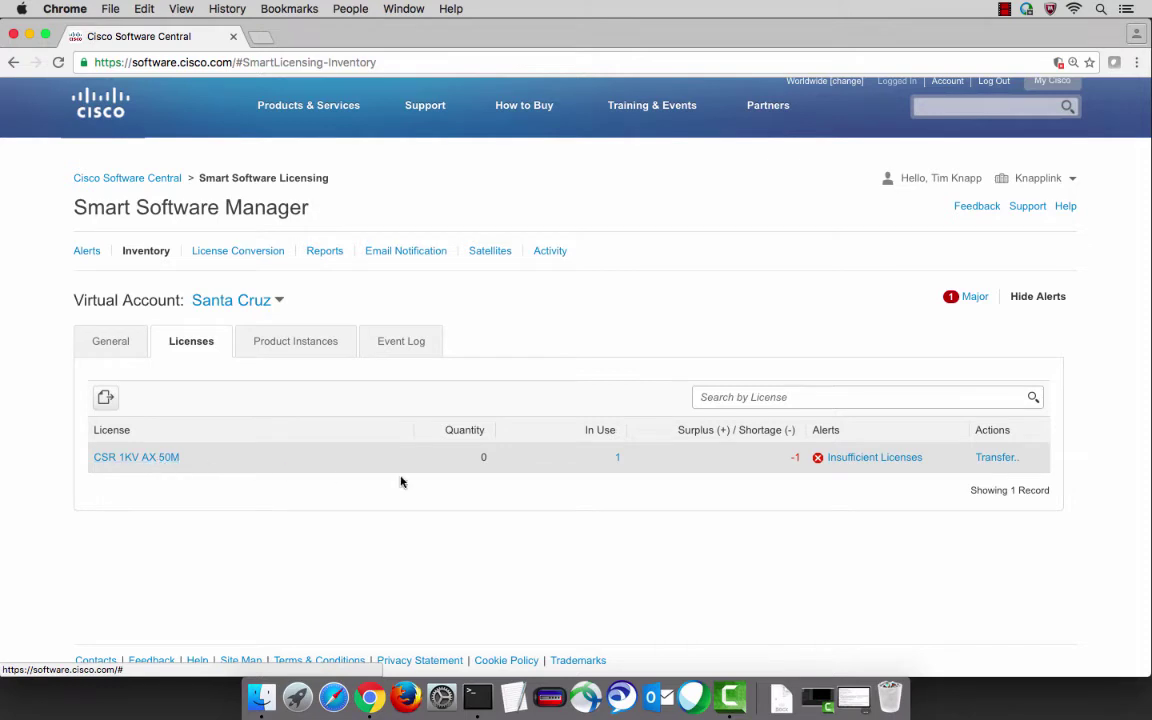
Transfer 1 CSR 1KV AX 50M license from the DEFAULT virtual account to Santa Cruz, previewing the resulting counts before completing it
{"action": "left_click", "coordinate": [992, 459]}
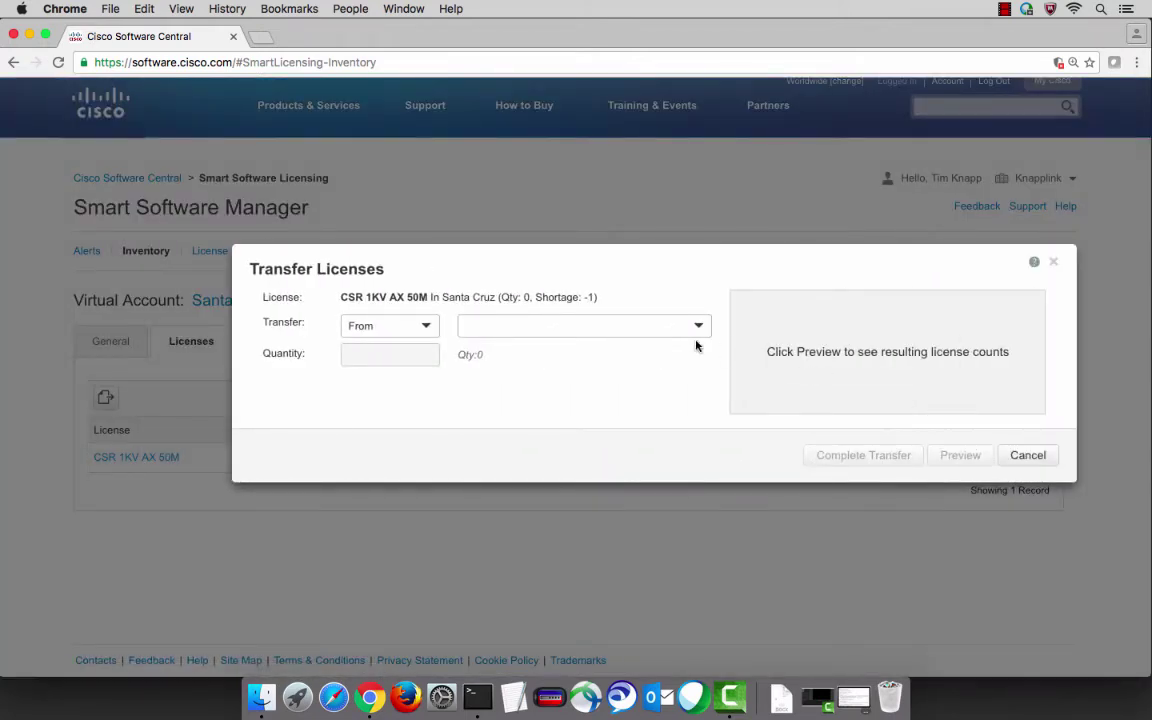
{"action": "left_click", "coordinate": [624, 332]}
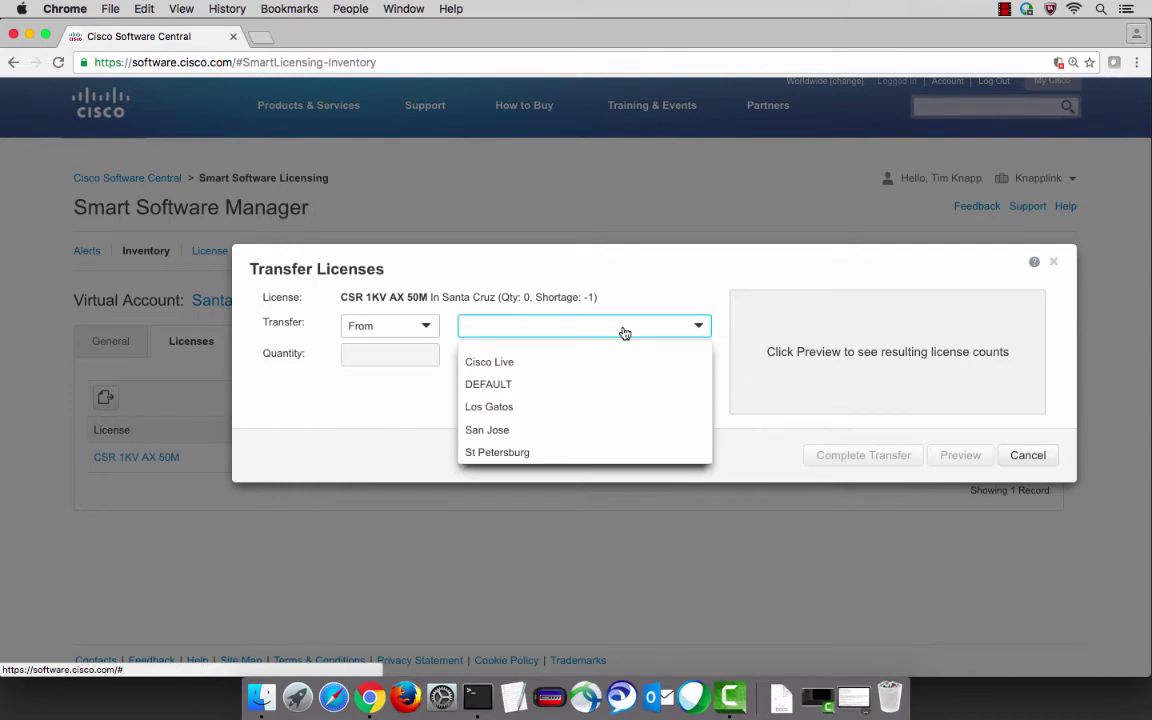
{"action": "left_click", "coordinate": [528, 386]}
{"action": "left_click", "coordinate": [534, 355]}
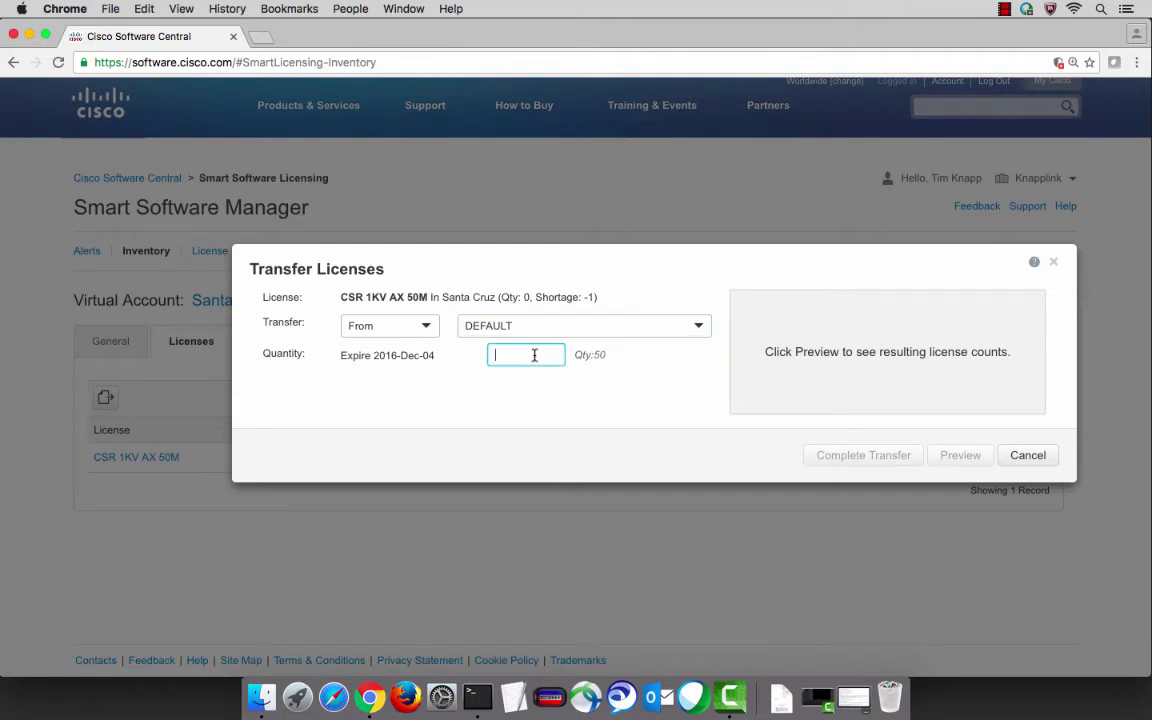
{"action": "type", "text": "1"}
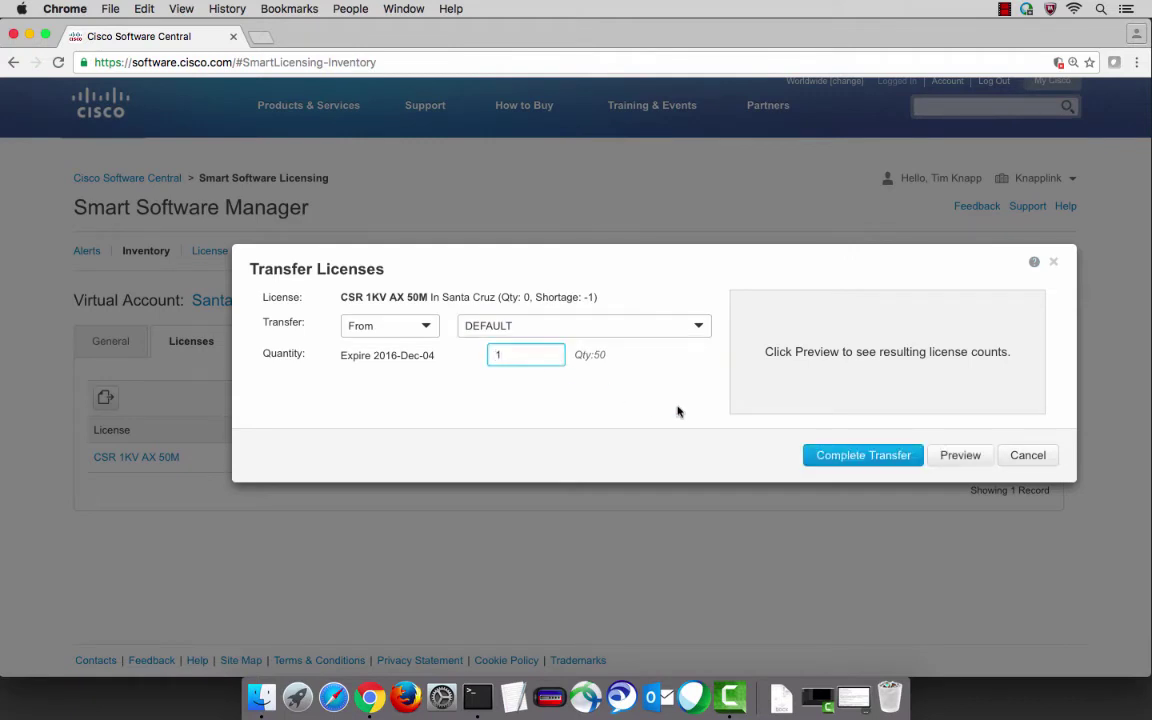
{"action": "left_click", "coordinate": [960, 455]}
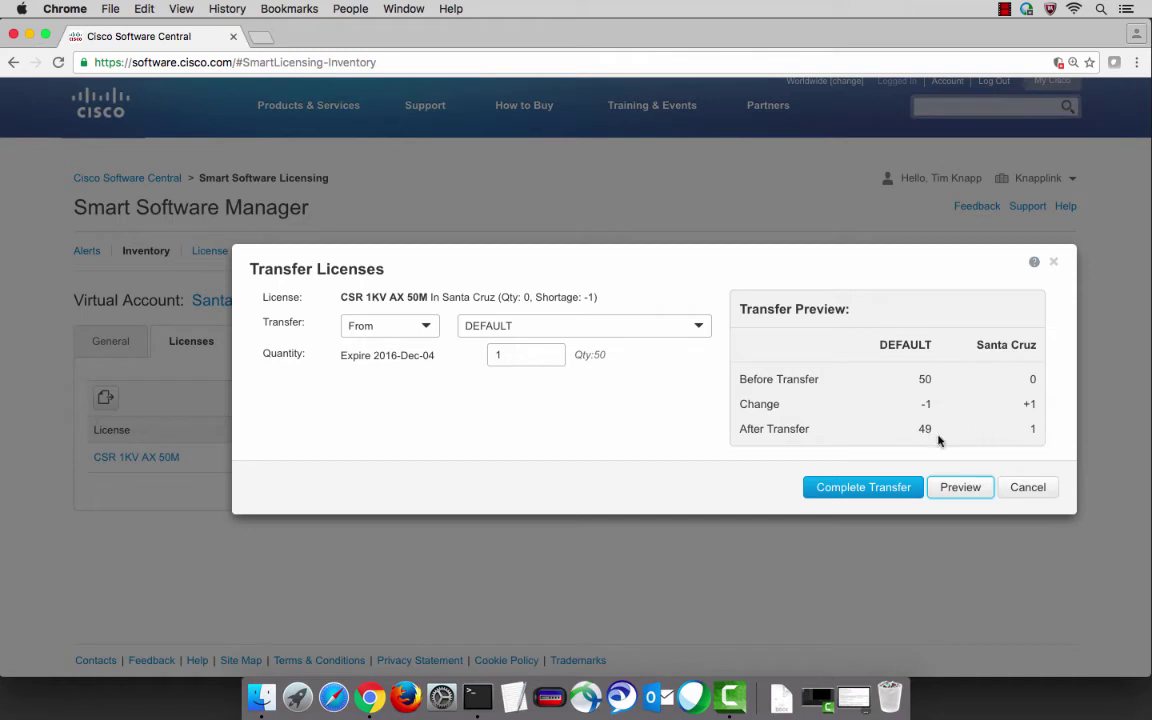
{"action": "left_click", "coordinate": [850, 494]}
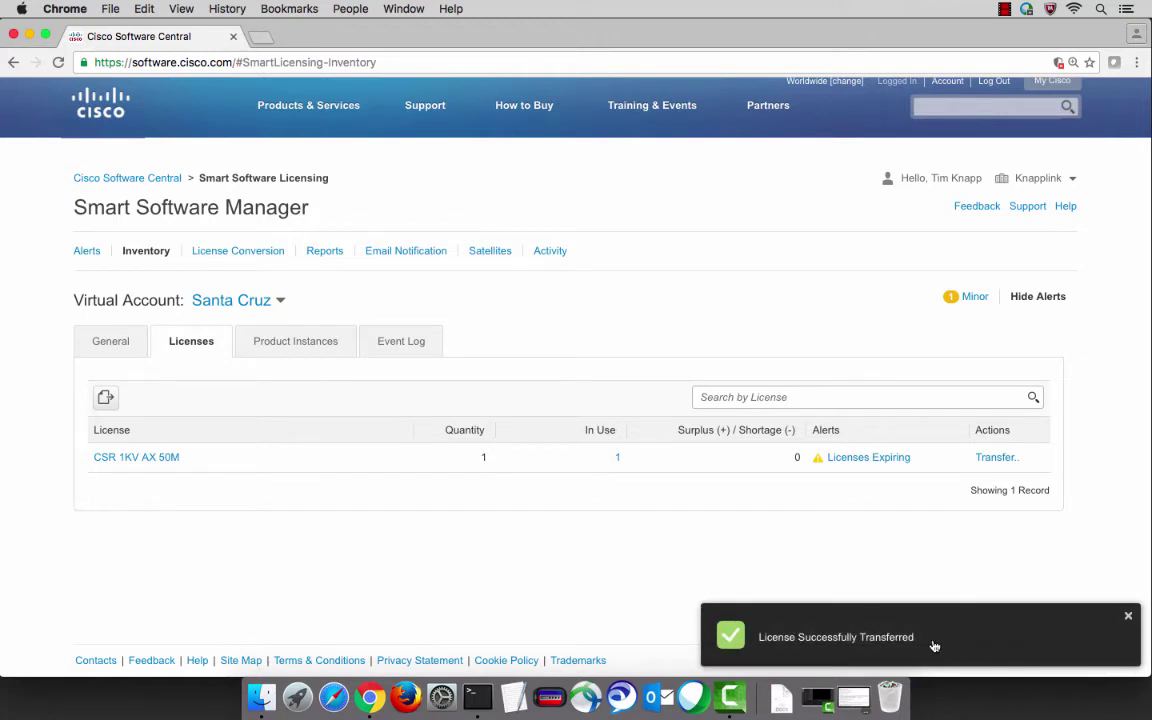
Switch to Terminal, run show lic all on the router and check the license status and next communication attempt
{"action": "left_click", "coordinate": [477, 697]}
{"action": "left_click", "coordinate": [600, 526]}
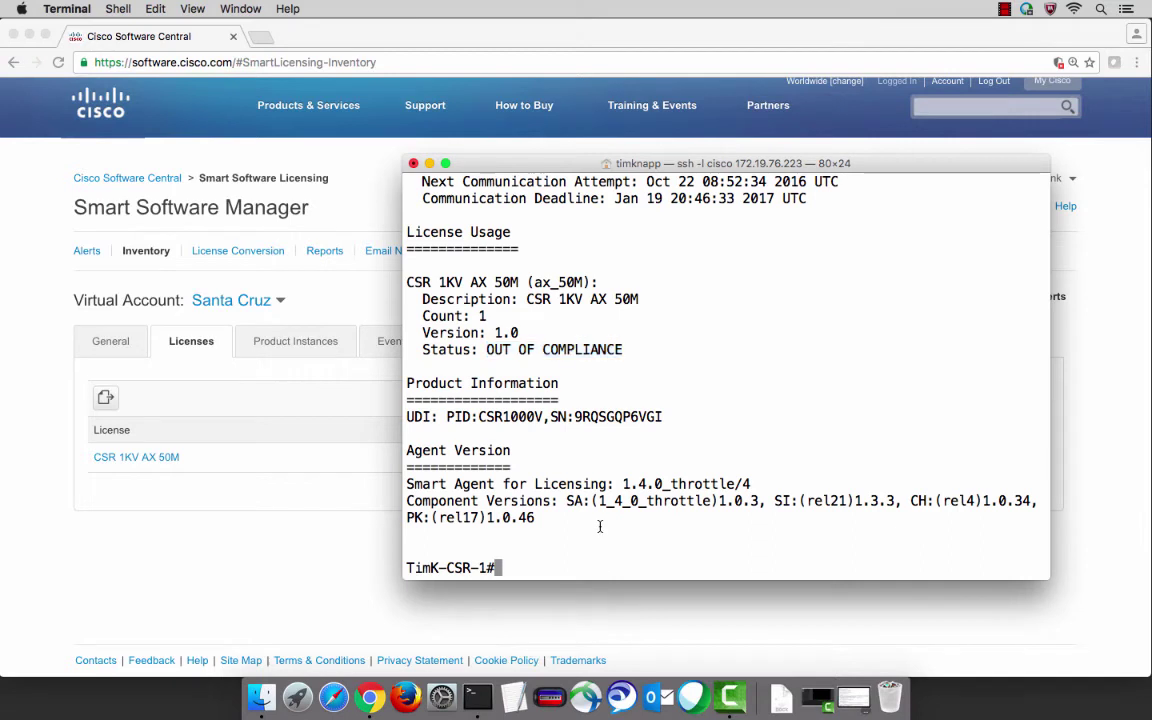
{"action": "type", "text": "show lic all"}
{"action": "key", "text": "Return"}
{"action": "left_click_drag", "start_coordinate": [487, 350], "coordinate": [622, 350]}
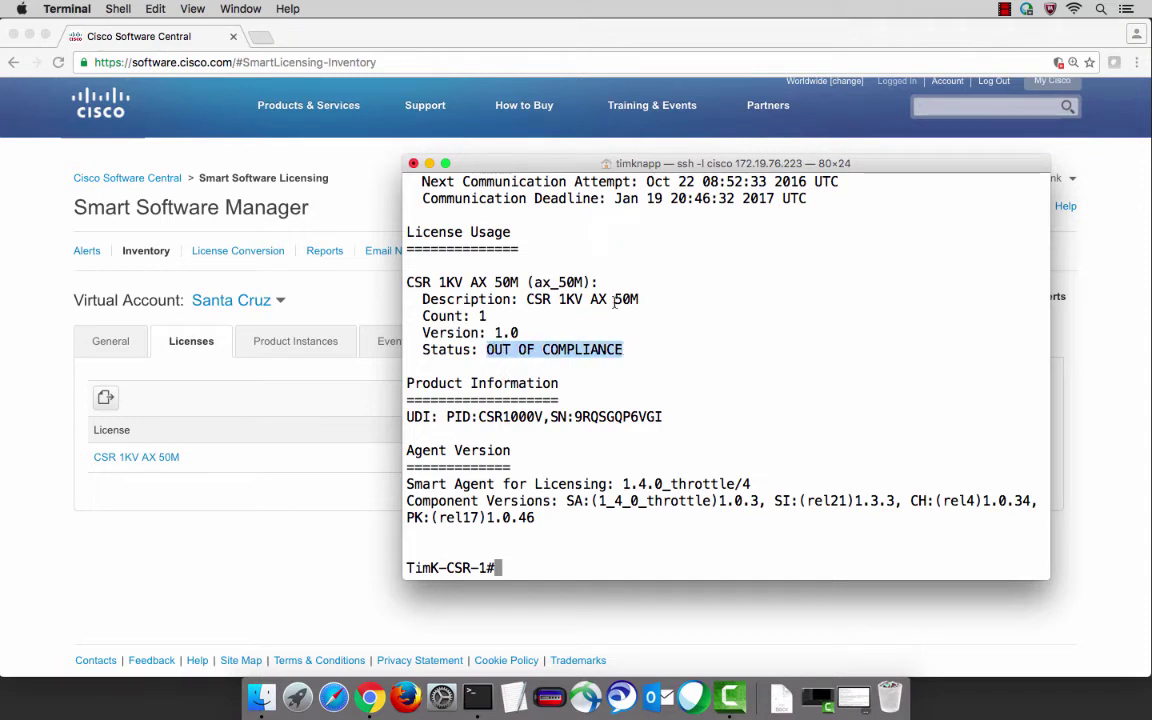
{"action": "left_click_drag", "start_coordinate": [422, 182], "coordinate": [866, 182]}
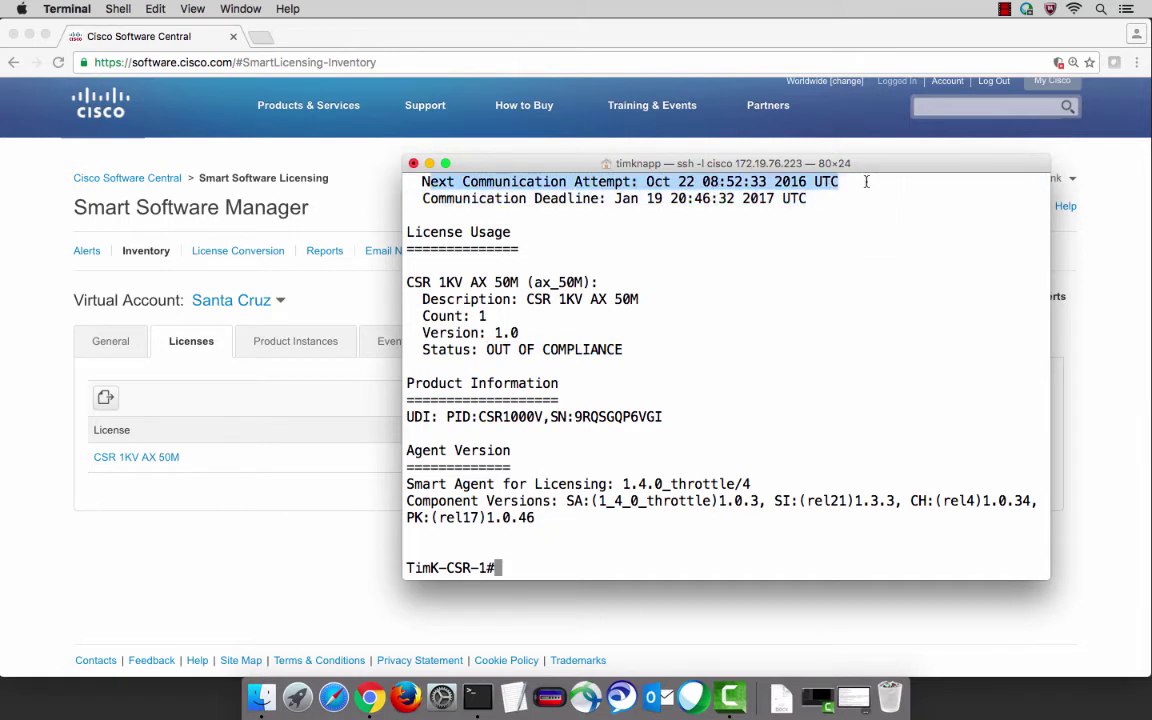
{"action": "left_click", "coordinate": [866, 199]}
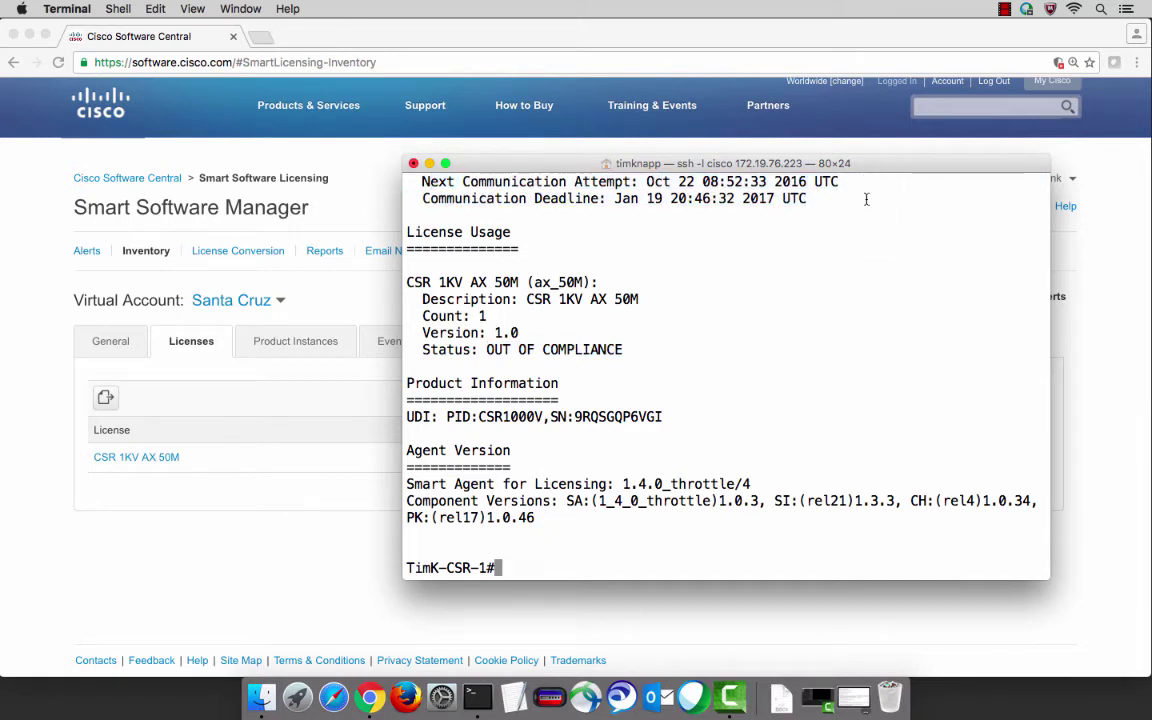
Renew the router's license authorization with license smart renew auth and check the renewal message and authorization state
{"action": "type", "text": "licen"}
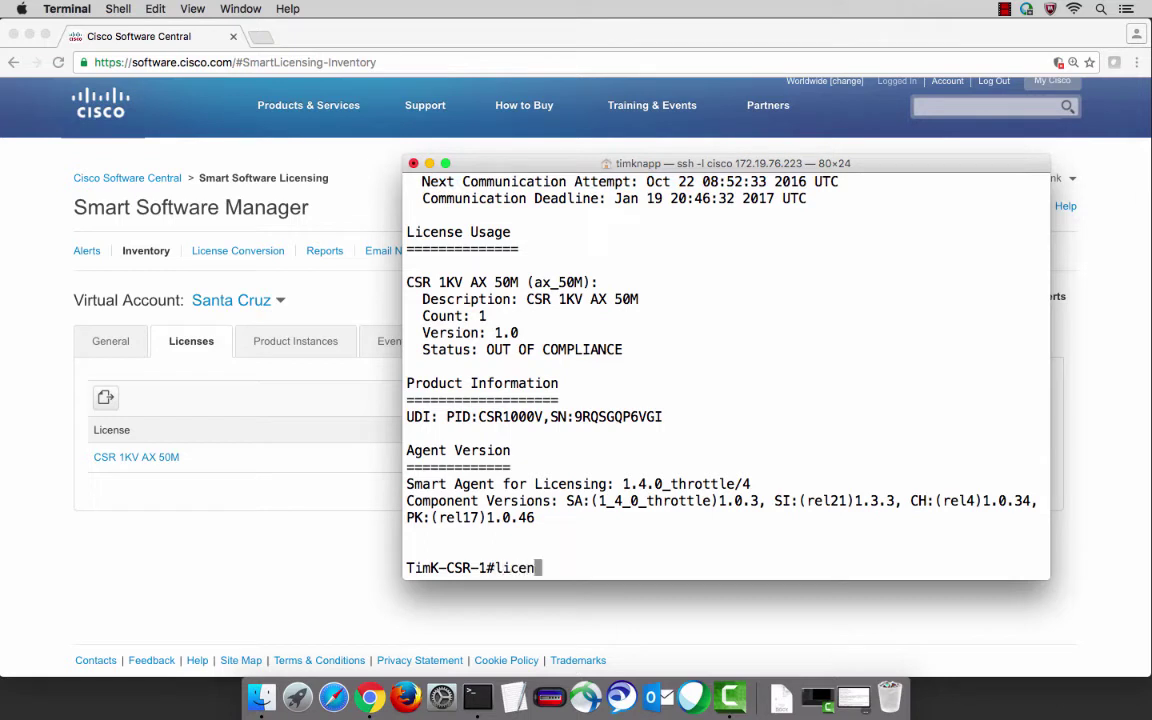
{"action": "type", "text": "se smart "}
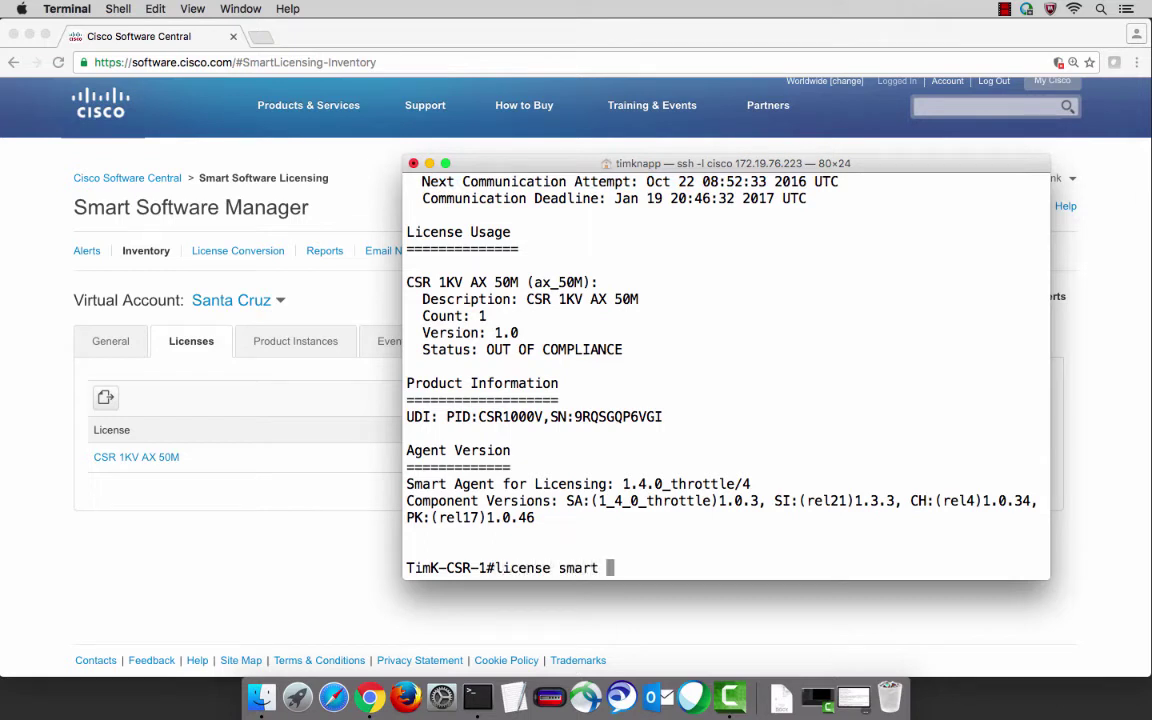
{"action": "type", "text": "renew auth"}
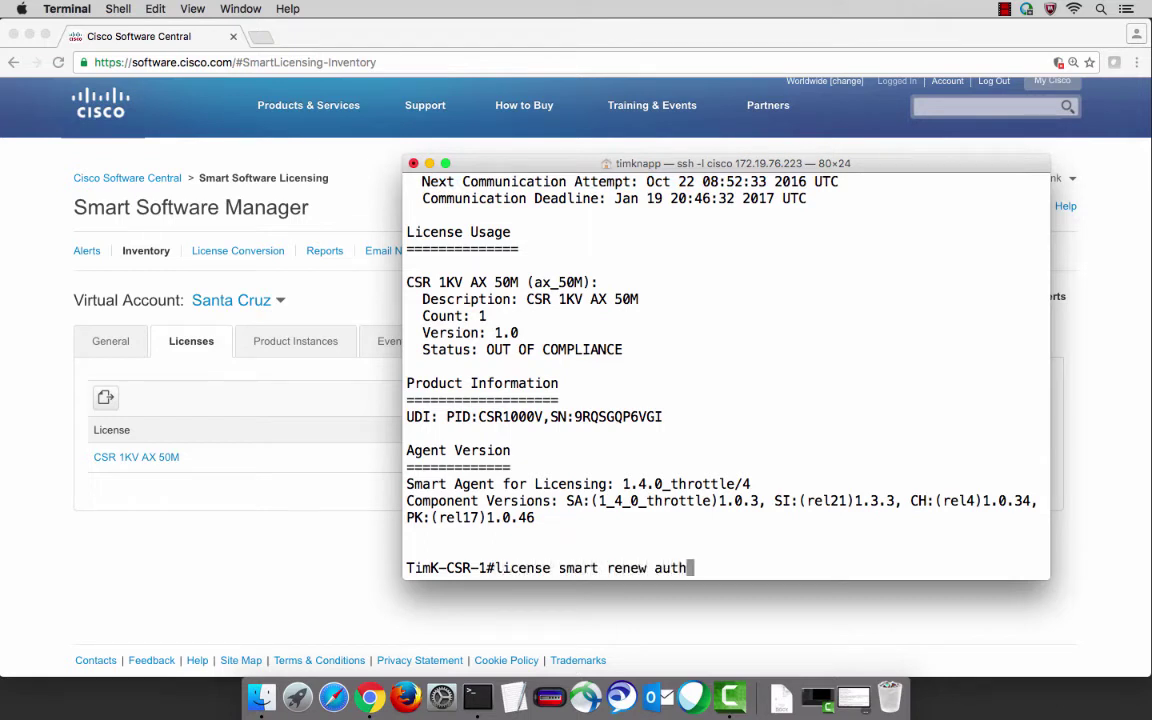
{"action": "key", "text": "Return"}
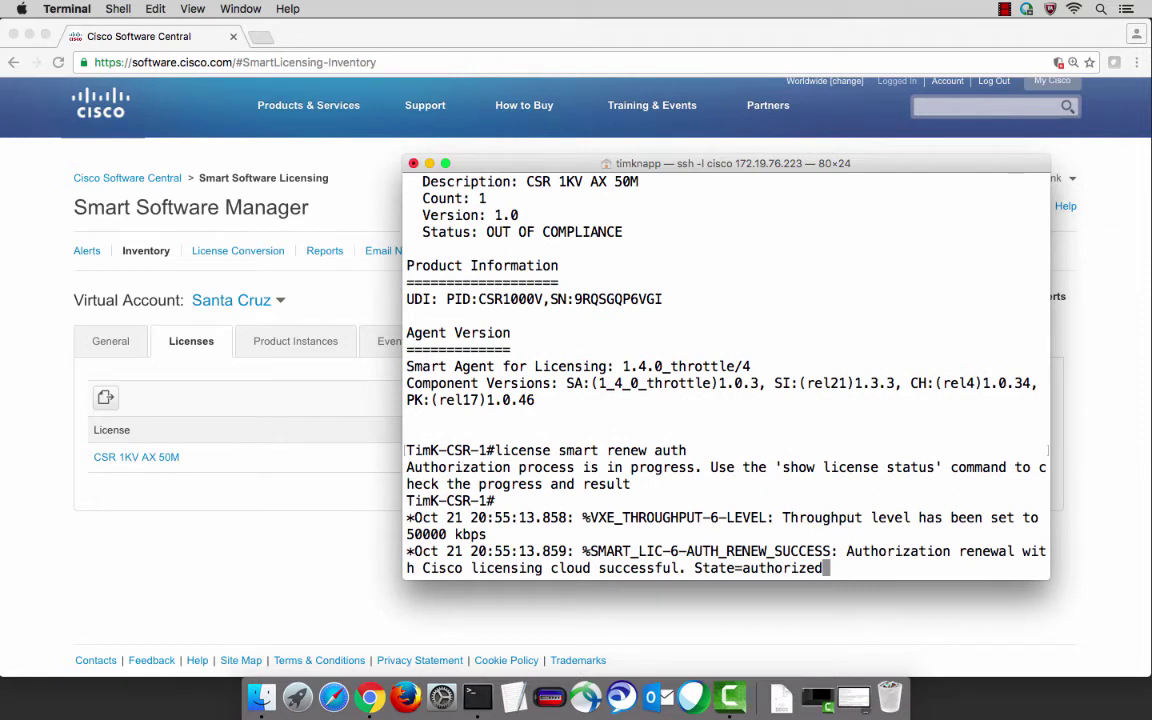
{"action": "left_click_drag", "start_coordinate": [637, 551], "coordinate": [831, 551]}
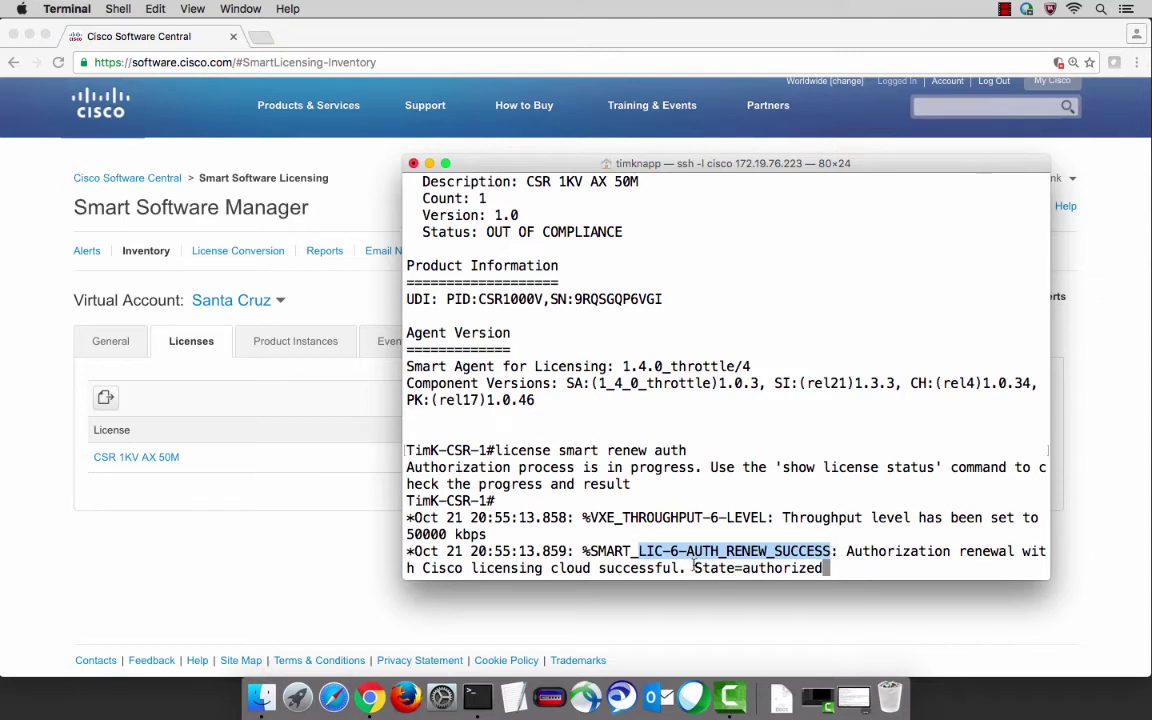
{"action": "left_click_drag", "start_coordinate": [695, 568], "coordinate": [824, 568]}
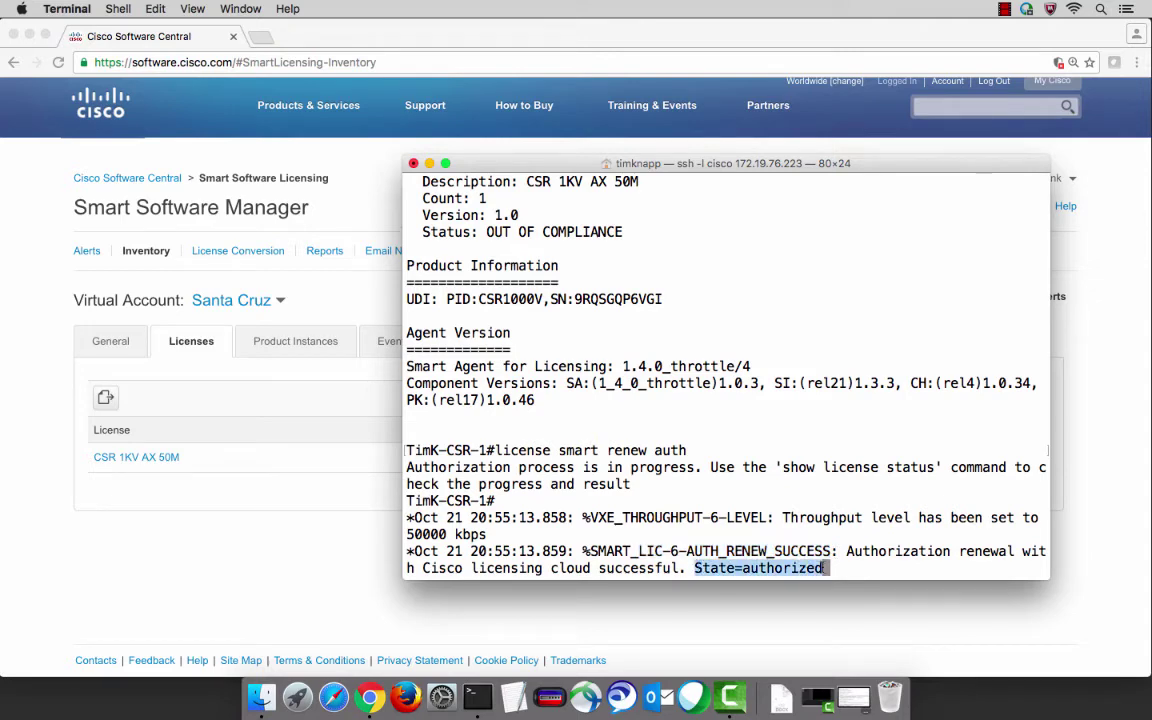
Run show lic all after the renewal and check the registration status, smart account and virtual account
{"action": "key", "text": "Return"}
{"action": "type", "text": "show lic all"}
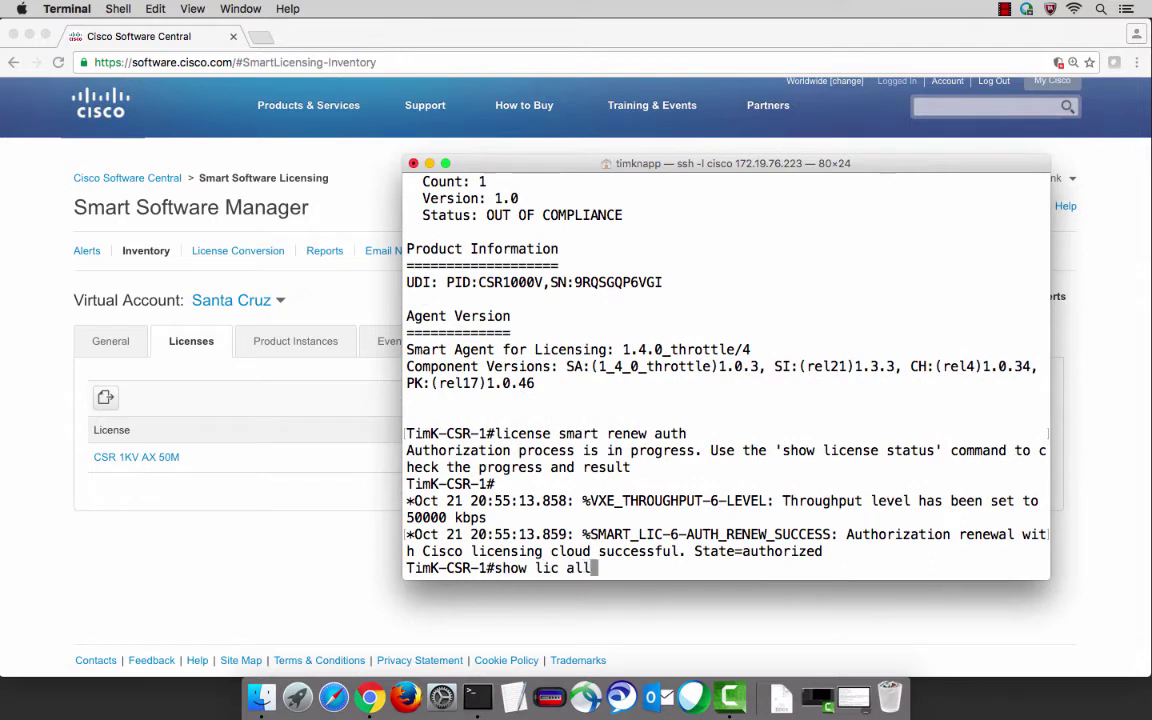
{"action": "key", "text": "Return"}
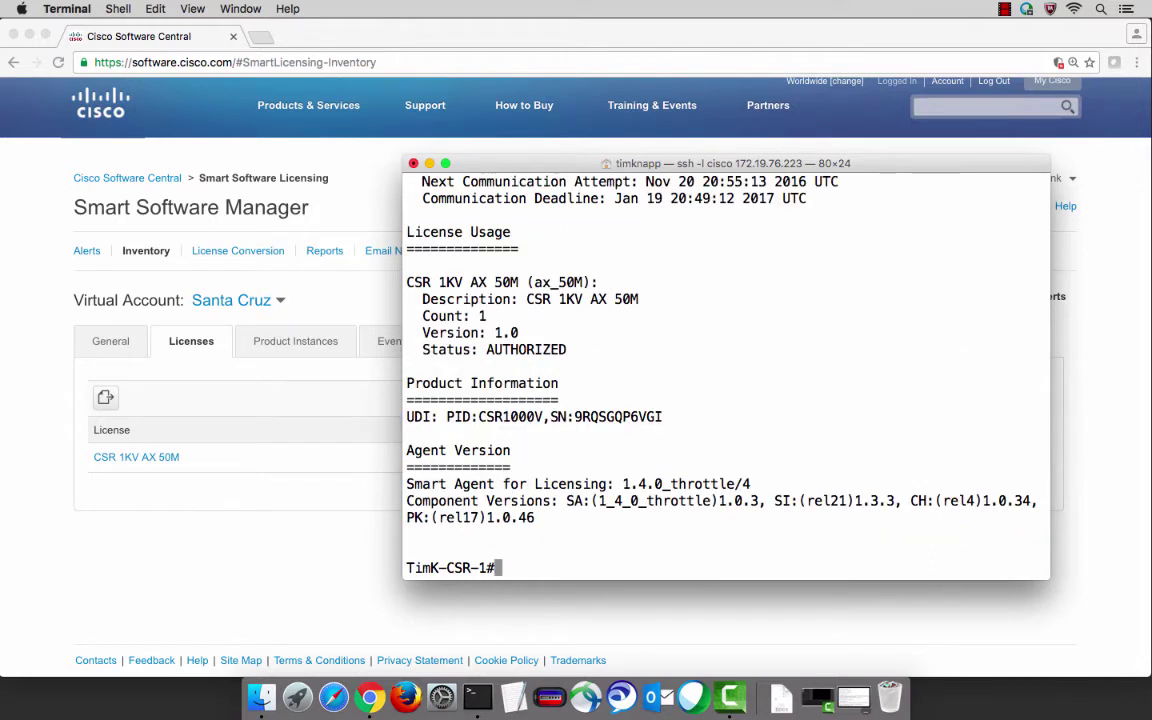
{"action": "scroll", "coordinate": [759, 406], "scroll_direction": "up", "scroll_amount": 6}
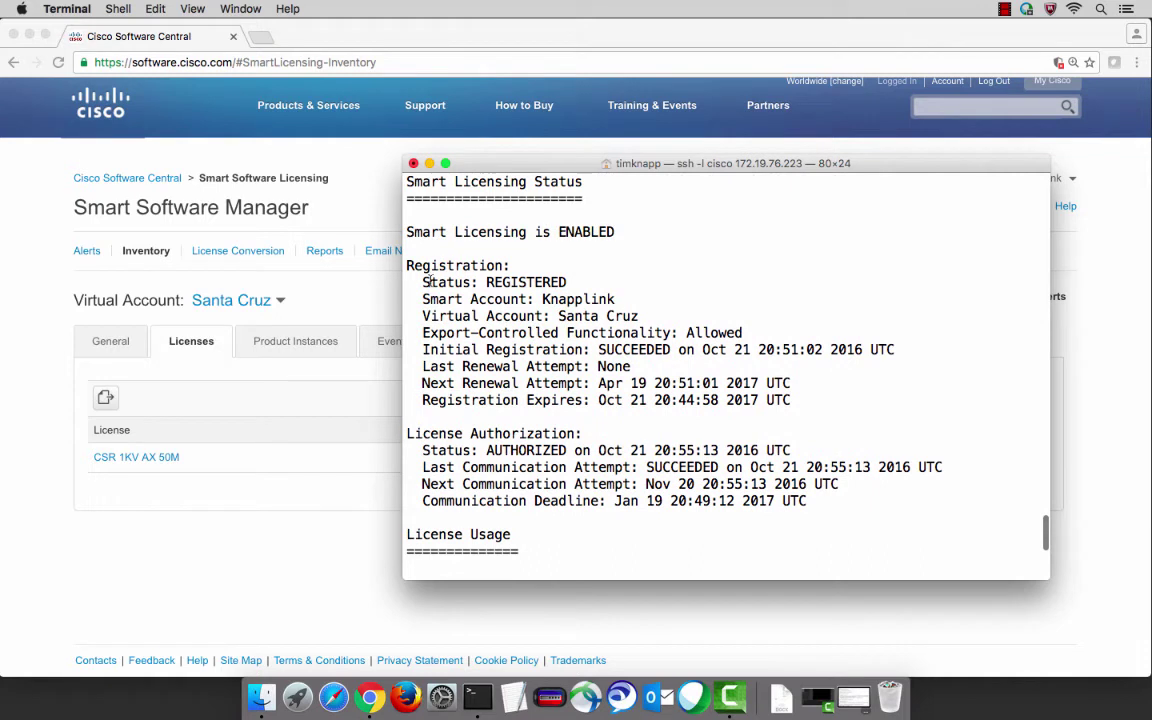
{"action": "left_click_drag", "start_coordinate": [422, 282], "coordinate": [570, 283]}
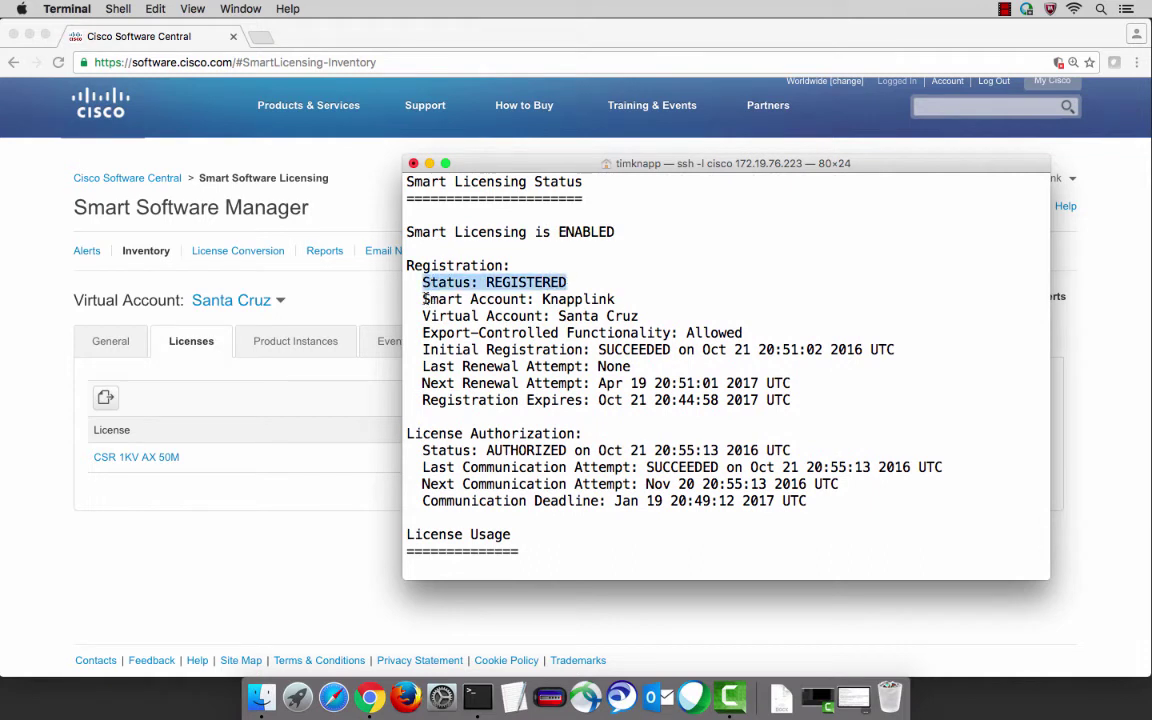
{"action": "left_click_drag", "start_coordinate": [422, 299], "coordinate": [627, 301]}
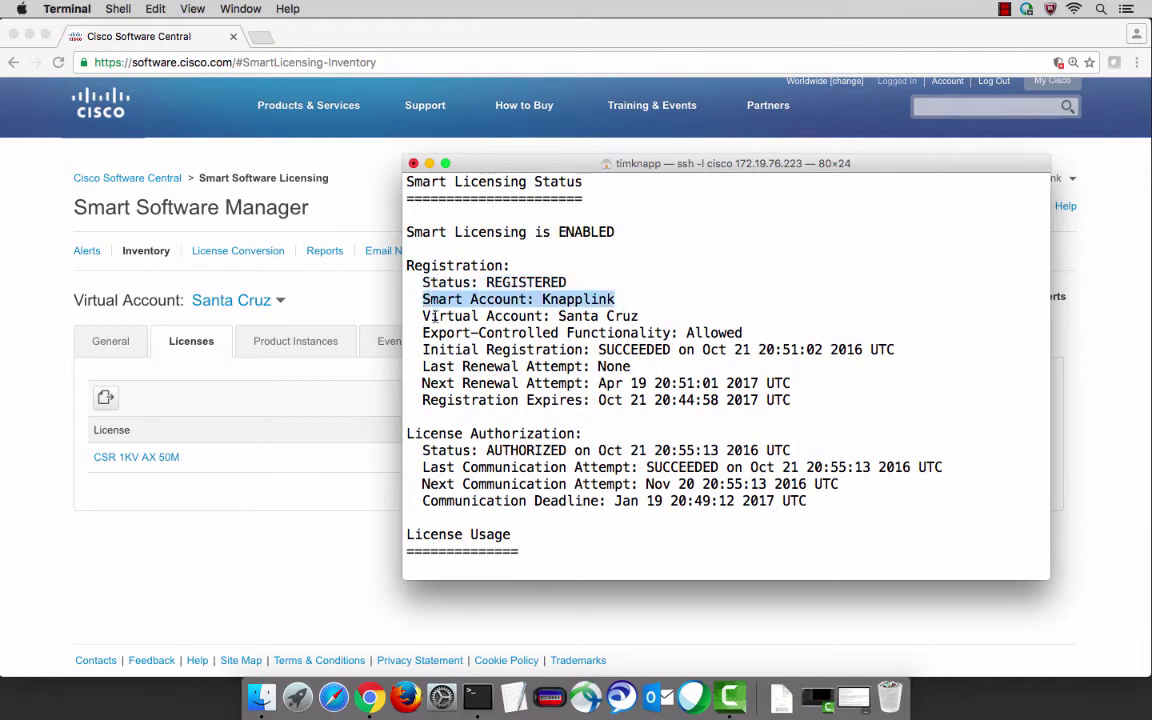
{"action": "left_click_drag", "start_coordinate": [422, 316], "coordinate": [650, 320]}
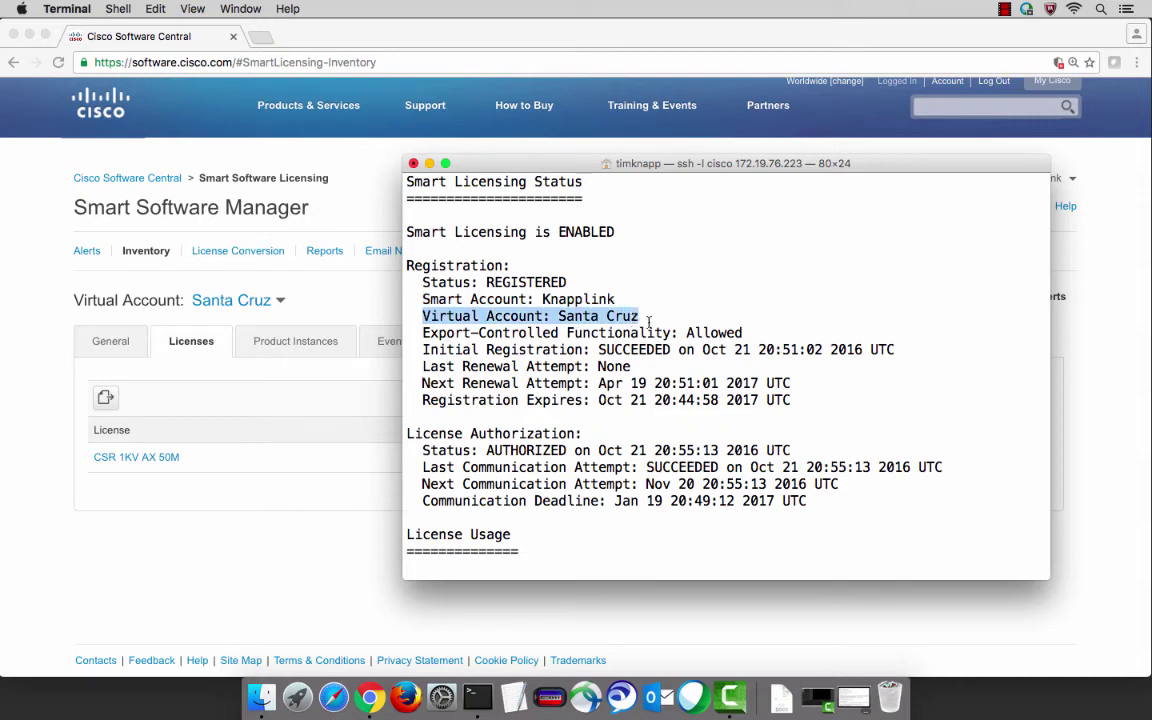
Check the license authorization status and the name and usage status of the CSR license in the output
{"action": "scroll", "coordinate": [650, 320], "scroll_direction": "down", "scroll_amount": 5}
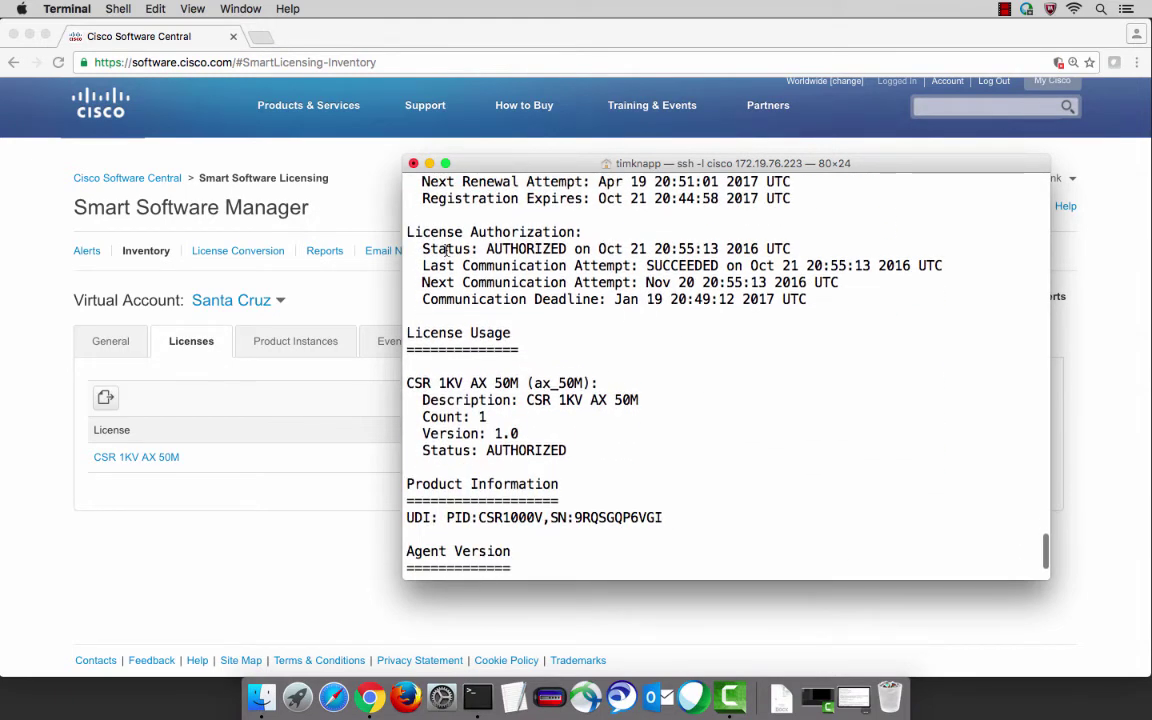
{"action": "left_click_drag", "start_coordinate": [424, 248], "coordinate": [567, 253]}
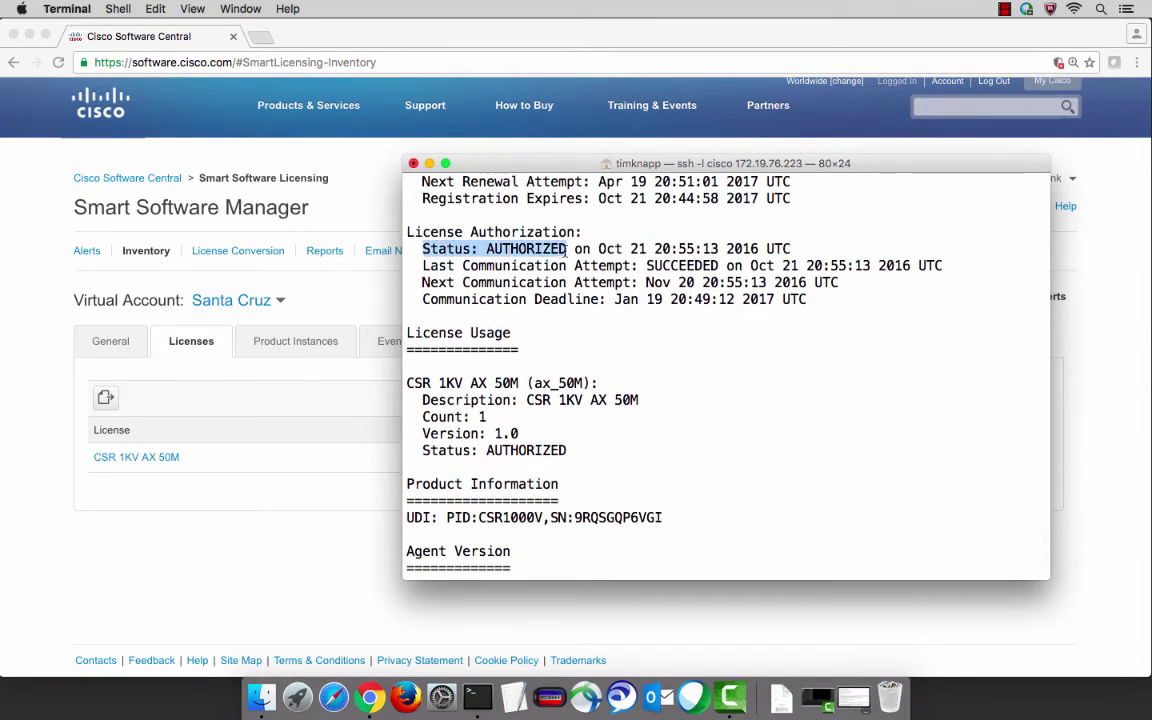
{"action": "left_click_drag", "start_coordinate": [407, 383], "coordinate": [519, 383]}
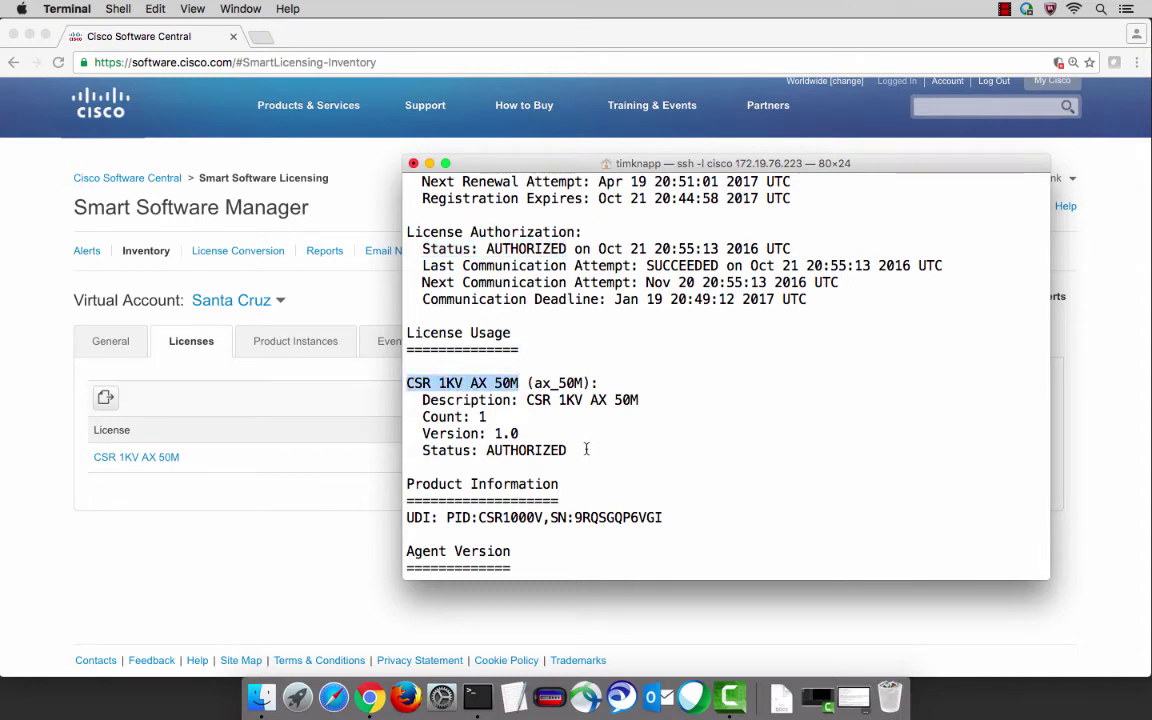
{"action": "left_click_drag", "start_coordinate": [567, 450], "coordinate": [486, 450]}
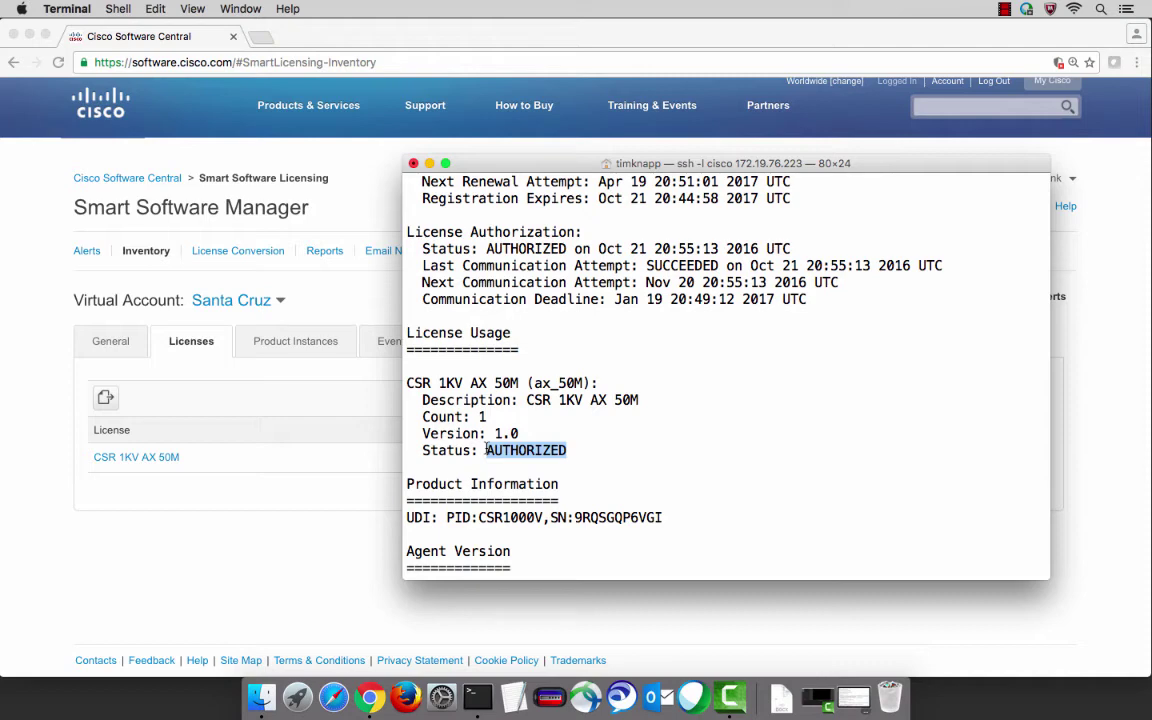
Switch to Chrome and open the License Conversion page with its list of convertible PAKs
{"action": "left_click", "coordinate": [324, 280]}
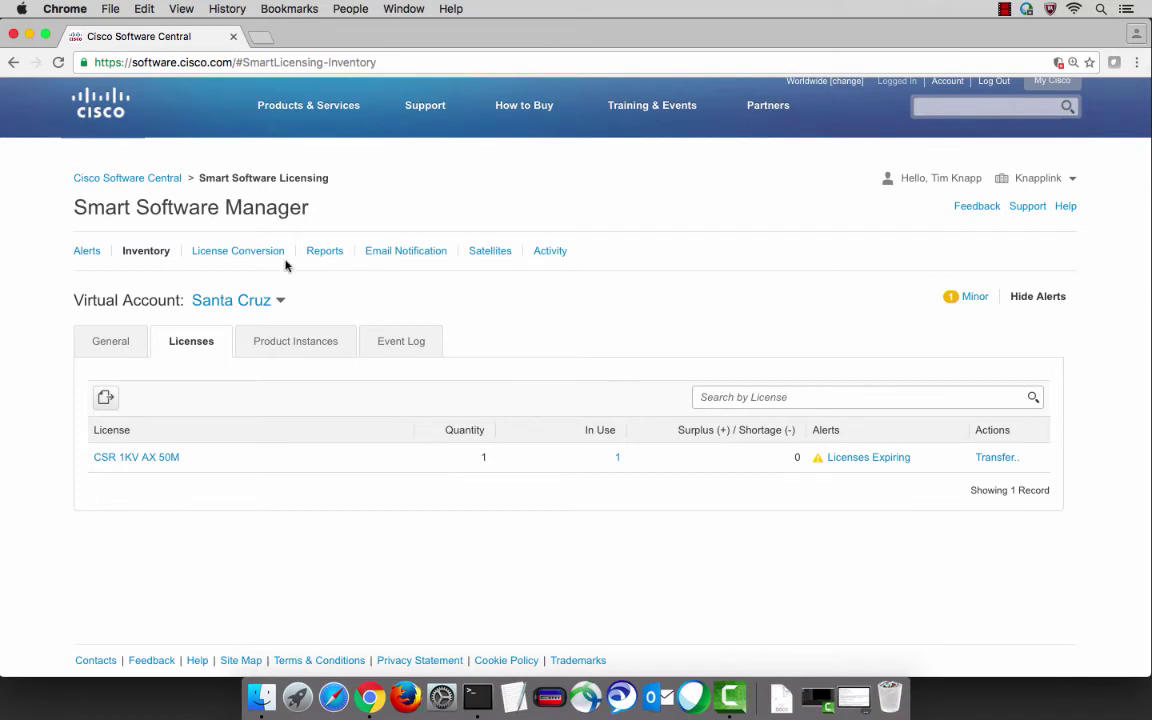
{"action": "left_click", "coordinate": [250, 252]}
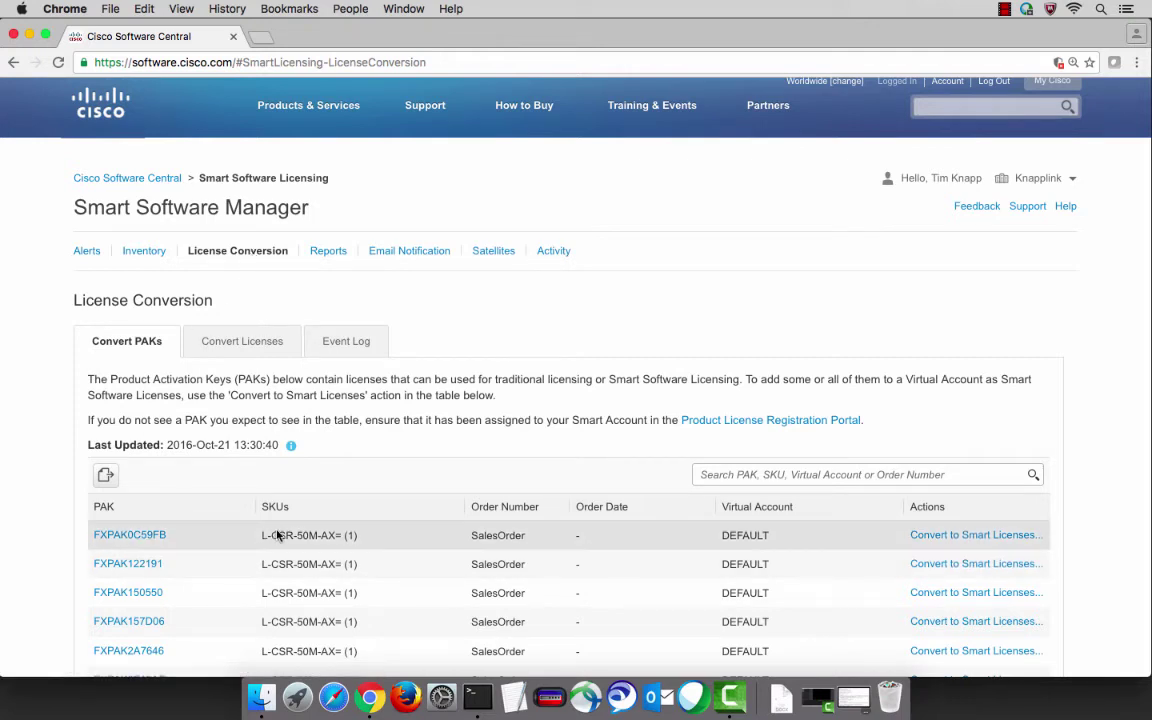
Convert one L-CSR-50M-AX= license from the first listed PAK to a Smart Software License in the San Jose virtual account
{"action": "left_click", "coordinate": [964, 540]}
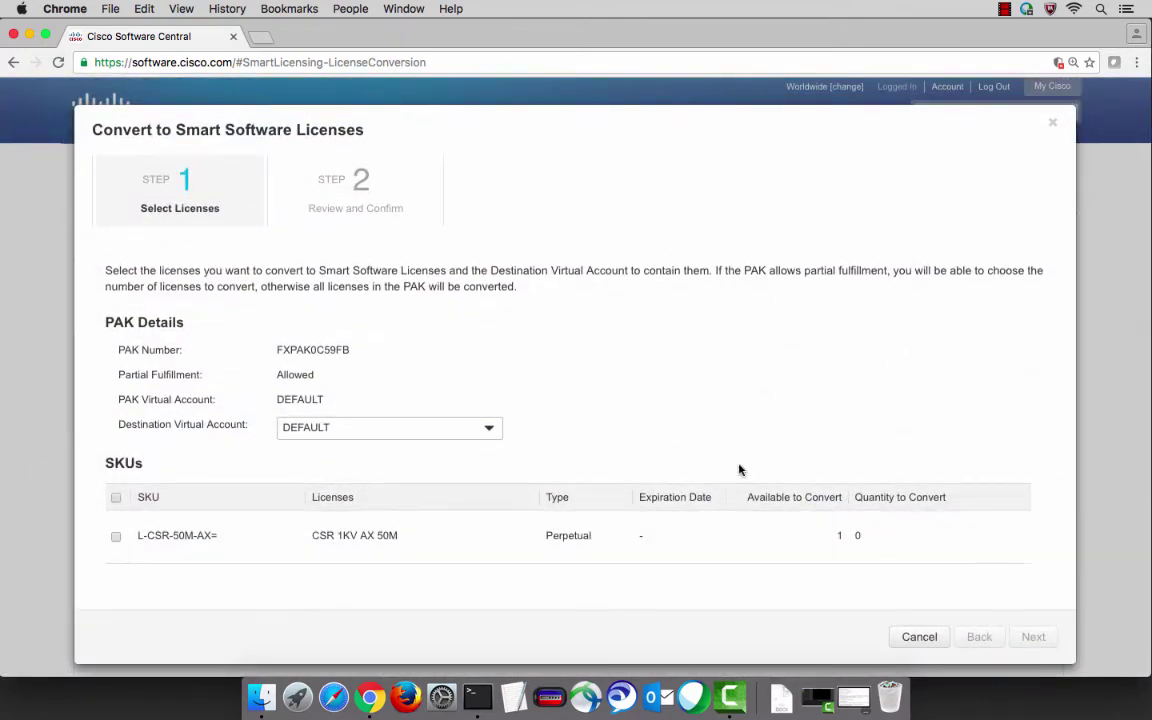
{"action": "left_click", "coordinate": [461, 432]}
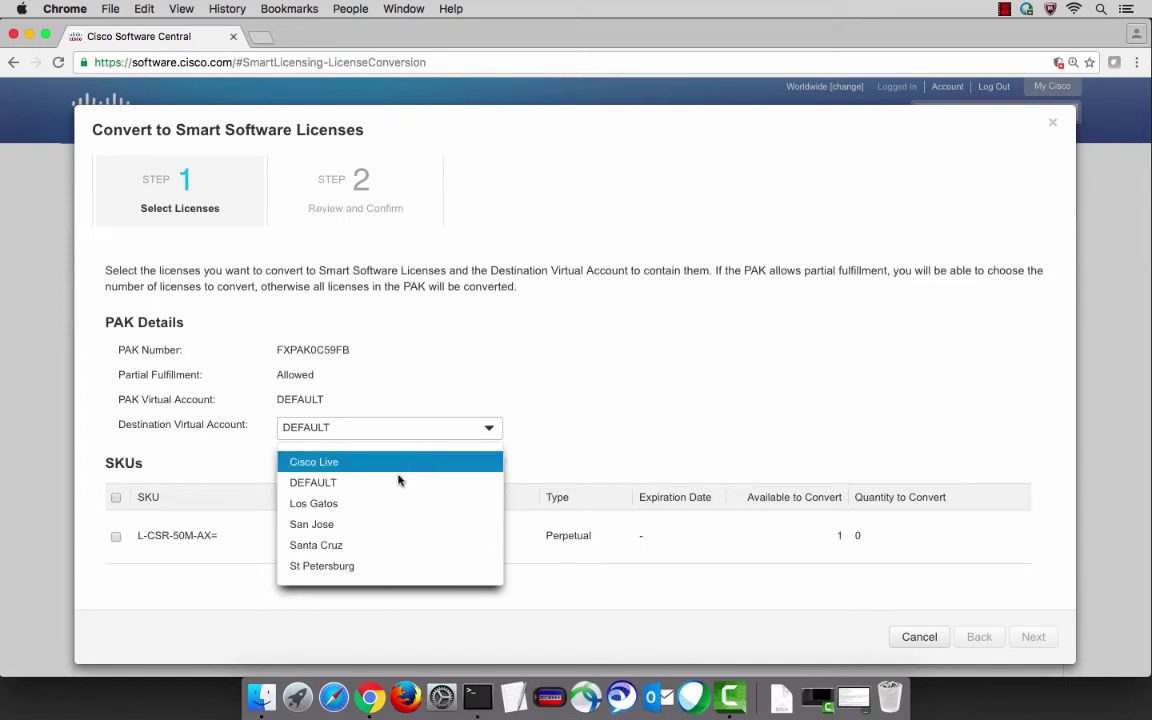
{"action": "left_click", "coordinate": [337, 524]}
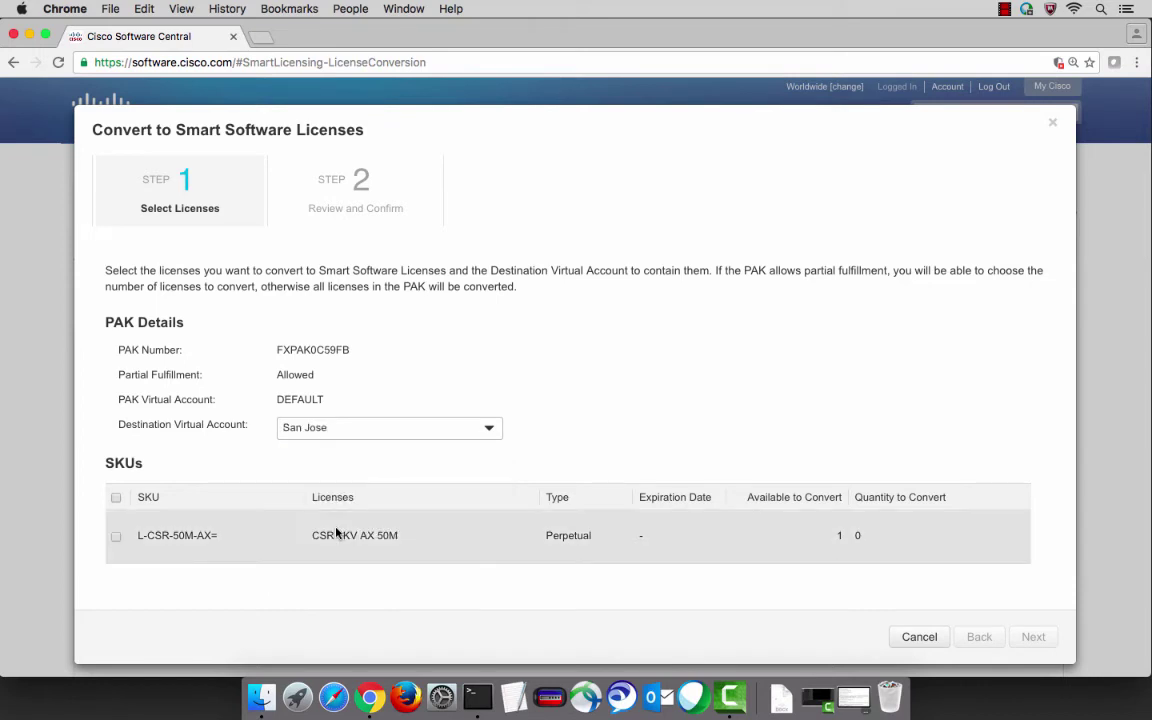
{"action": "left_click", "coordinate": [115, 538]}
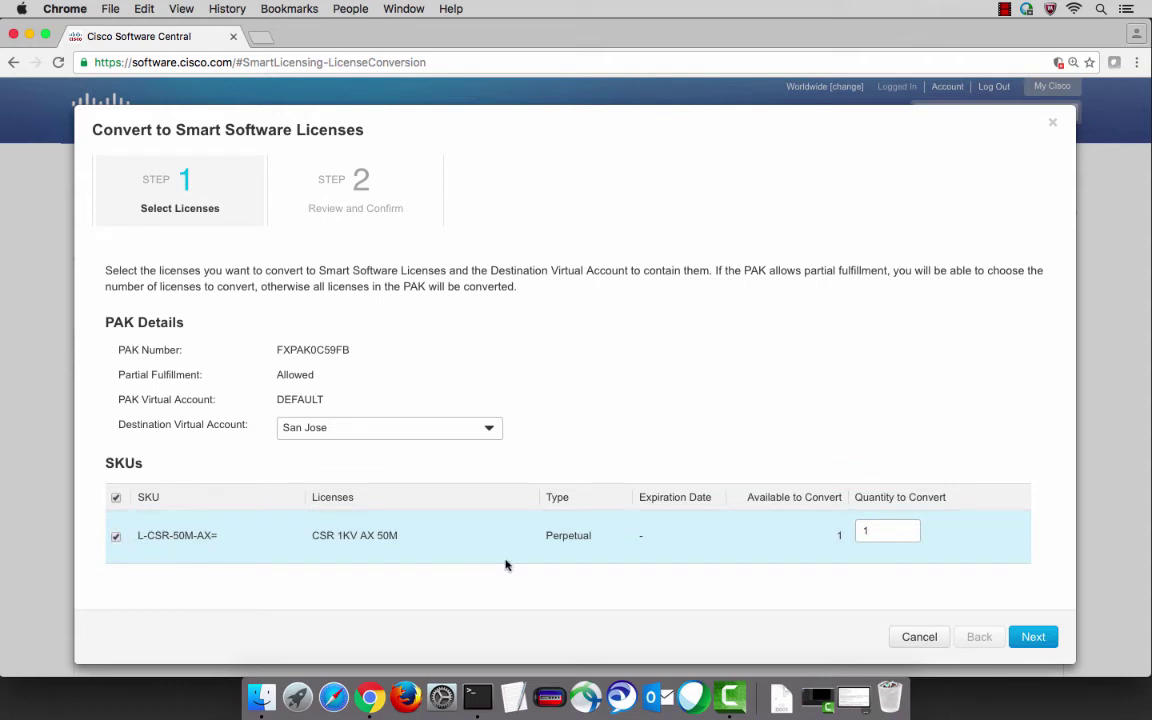
{"action": "left_click", "coordinate": [1015, 637]}
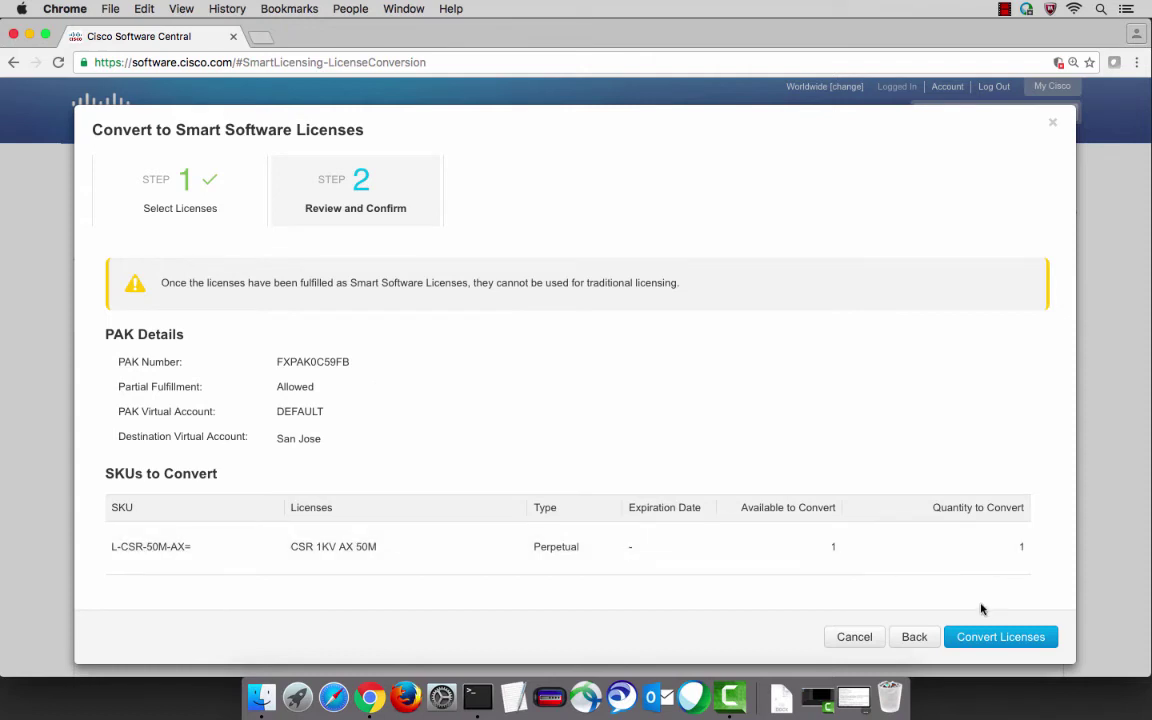
{"action": "left_click", "coordinate": [990, 637]}
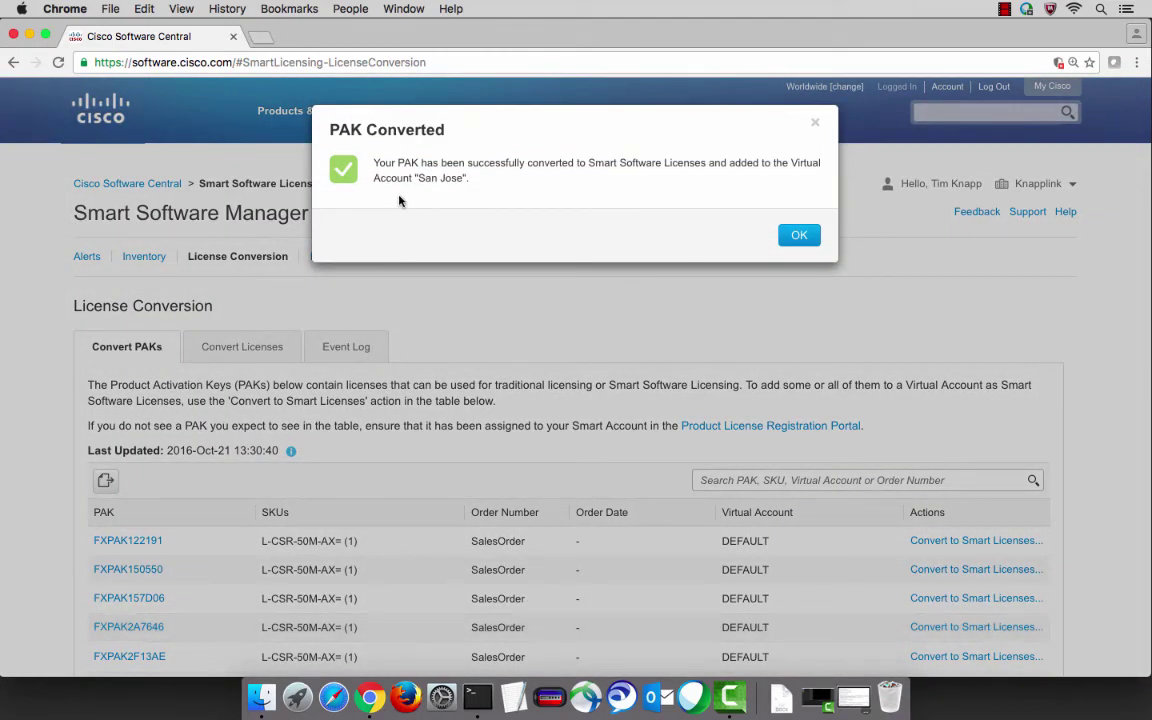
{"action": "left_click", "coordinate": [799, 235]}
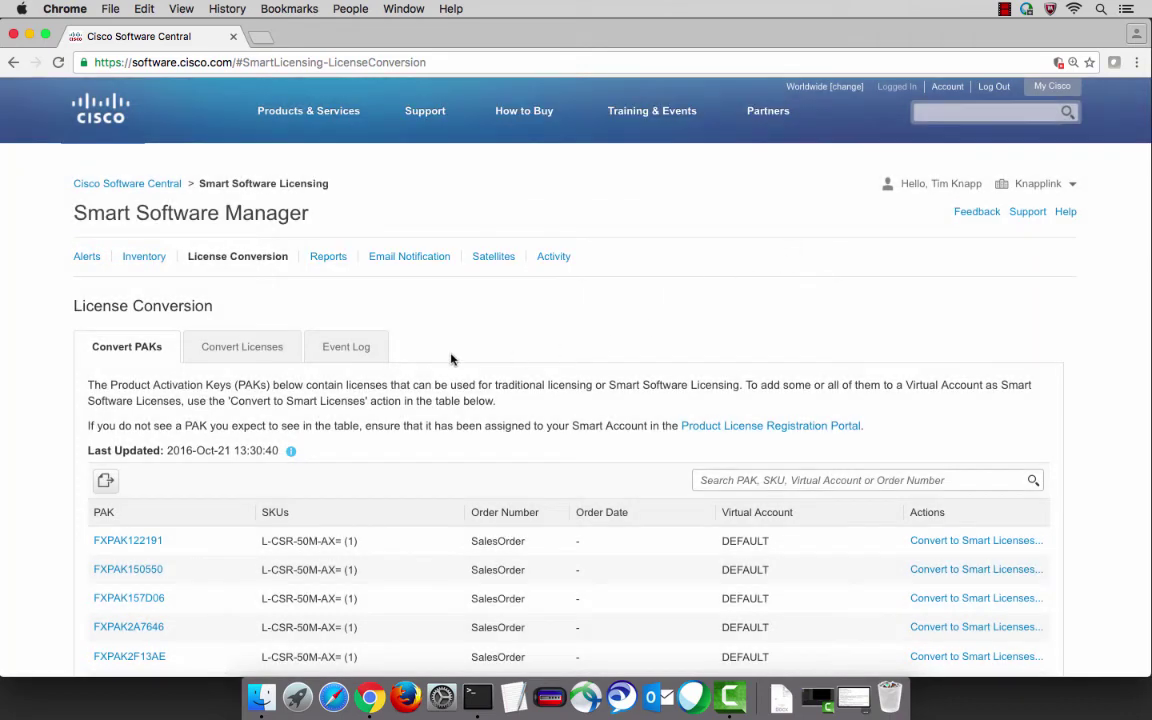
Open the San Jose virtual account in the inventory and check the quantity and usage of its CSR 1KV AX 50M license
{"action": "left_click", "coordinate": [150, 257]}
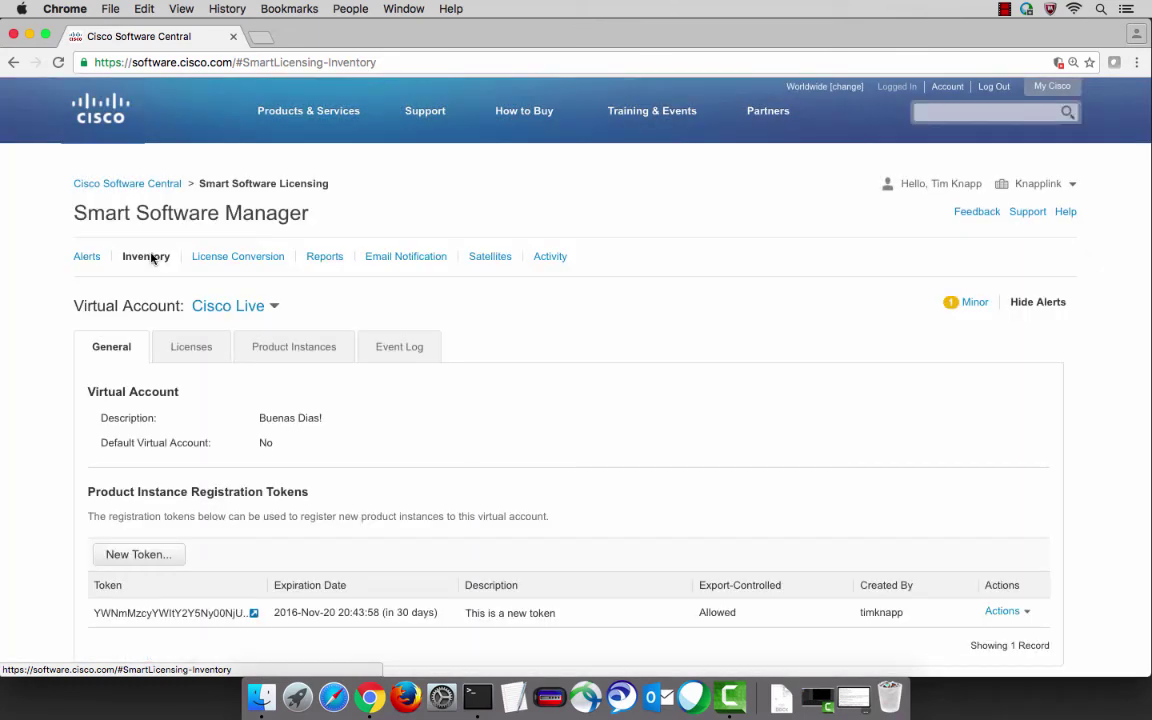
{"action": "left_click", "coordinate": [233, 305]}
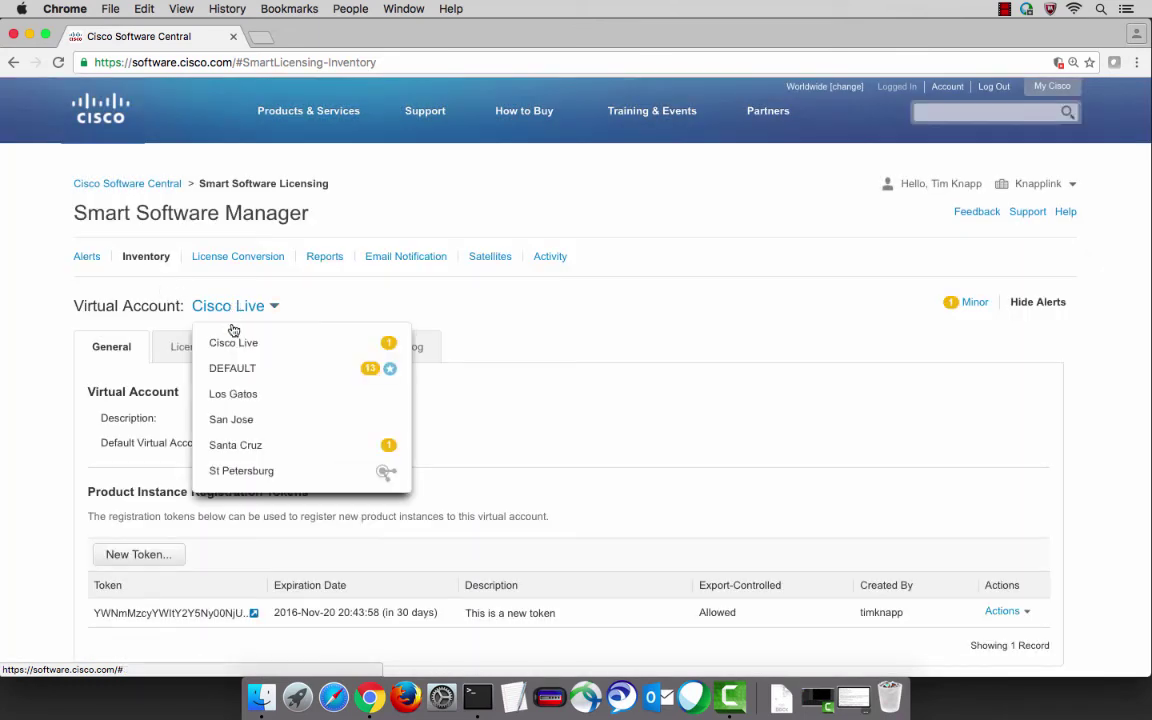
{"action": "left_click", "coordinate": [240, 420]}
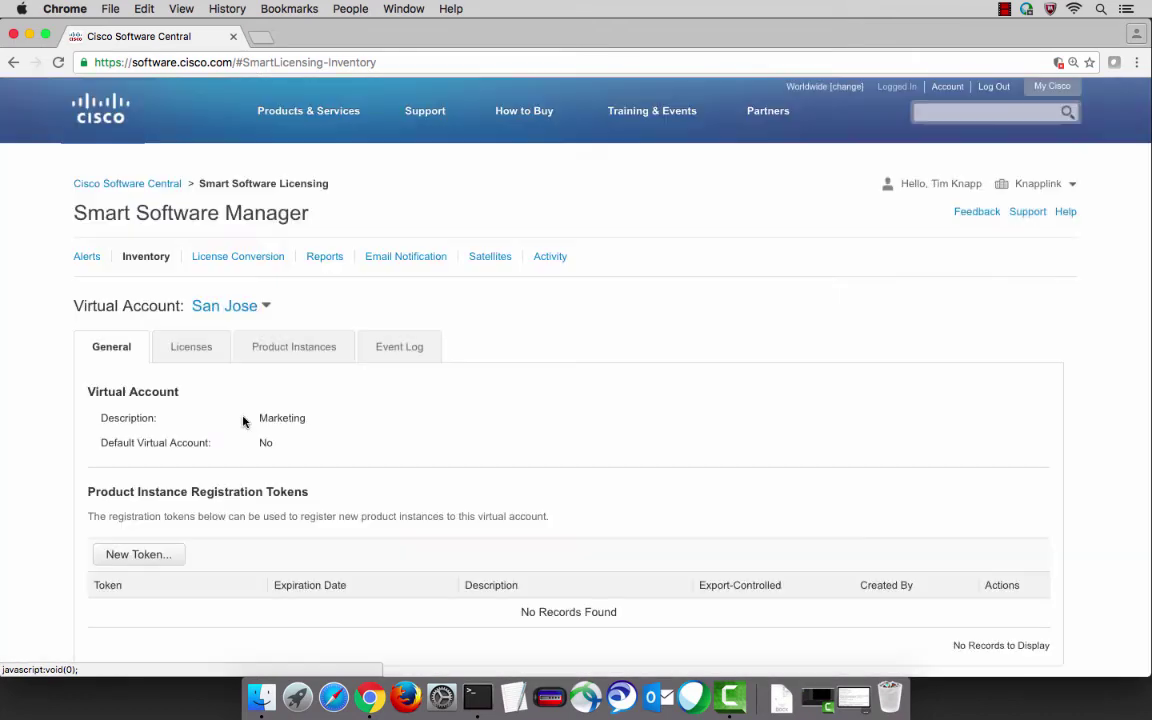
{"action": "left_click", "coordinate": [213, 358]}
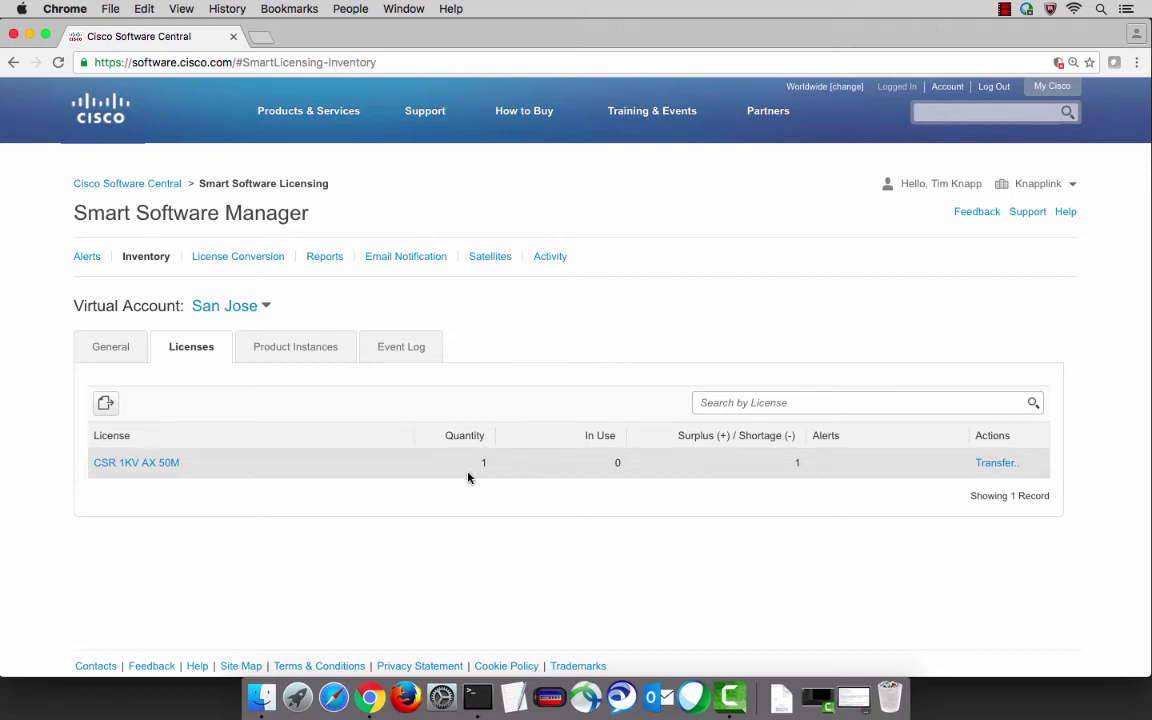
Run the Licenses report for all six virtual accounts with its default name and description
{"action": "left_click", "coordinate": [318, 258]}
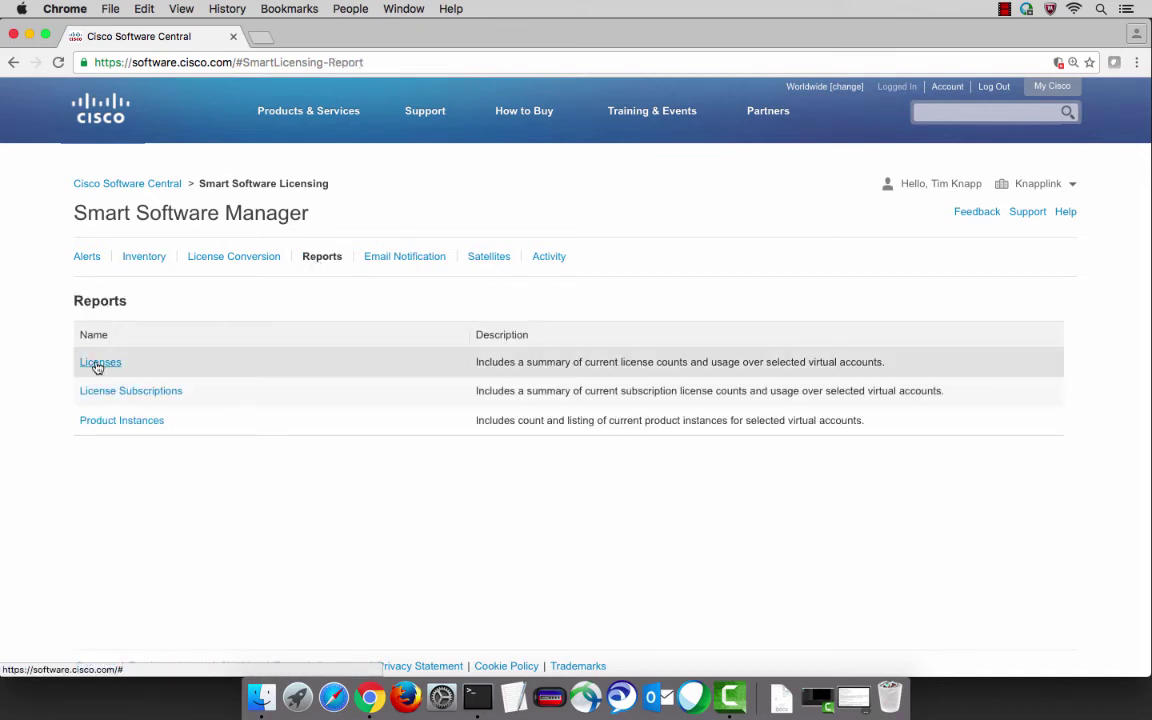
{"action": "left_click", "coordinate": [100, 362]}
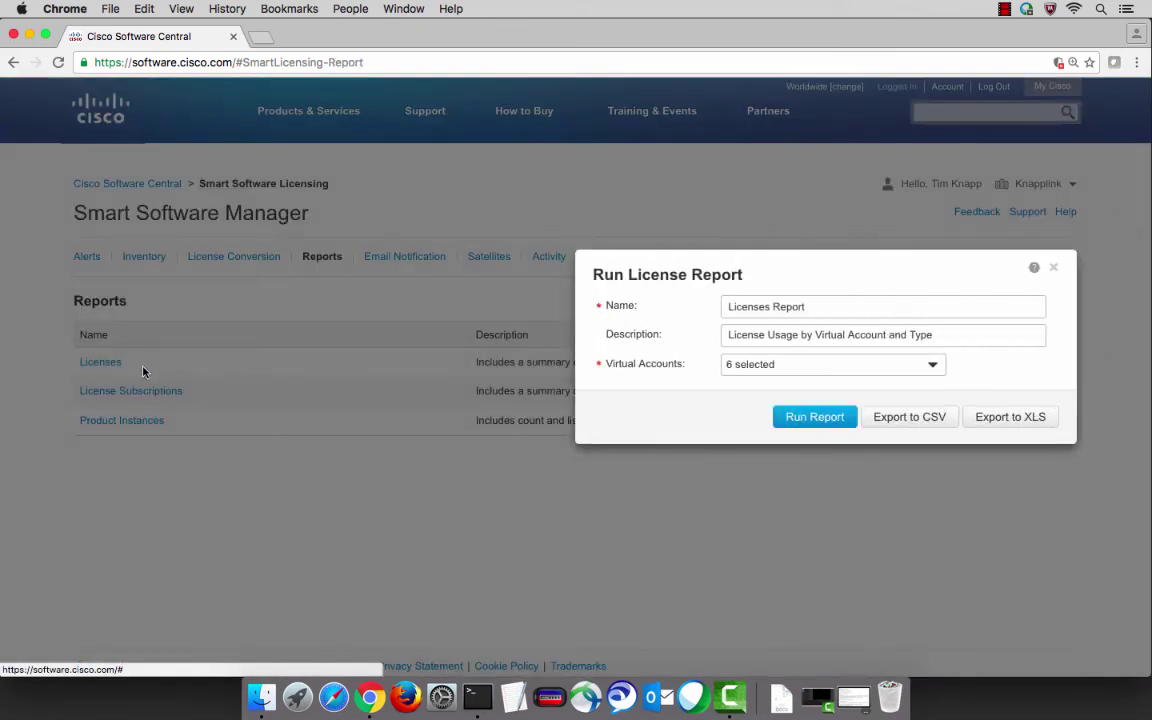
{"action": "left_click", "coordinate": [805, 425]}
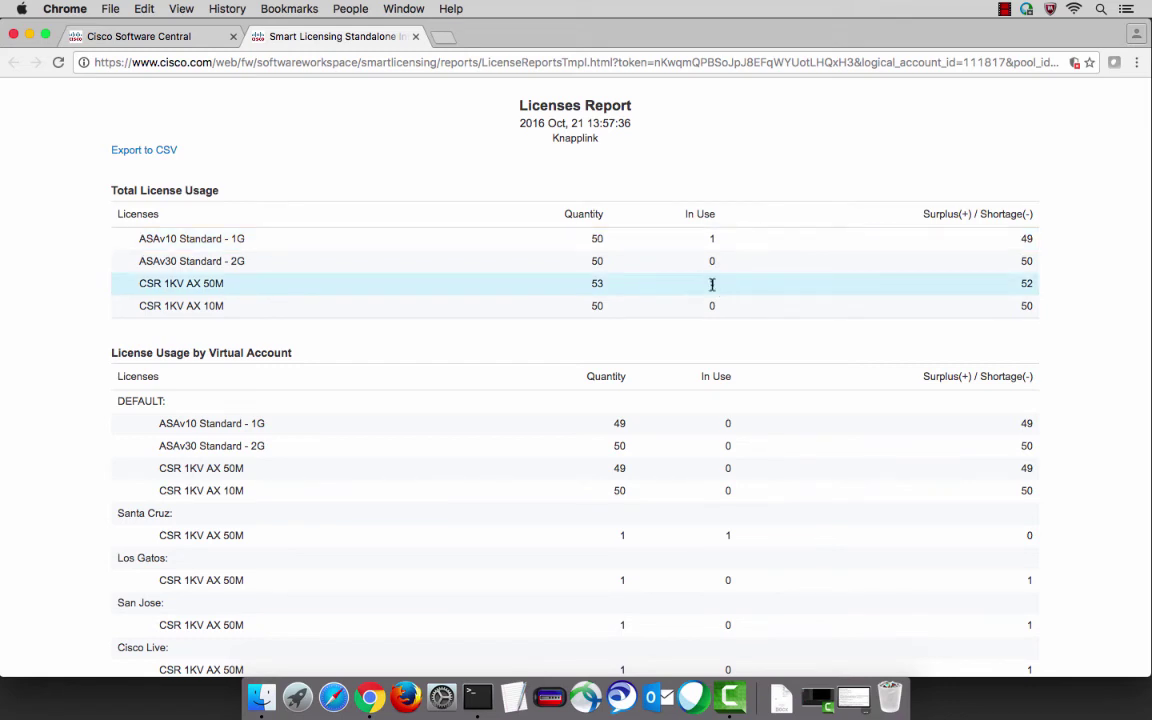
Examine the report's license usage for Santa Cruz, San Jose and Cisco Live, and the term-limited licenses by virtual account
{"action": "scroll", "coordinate": [712, 284], "scroll_direction": "down", "scroll_amount": 3}
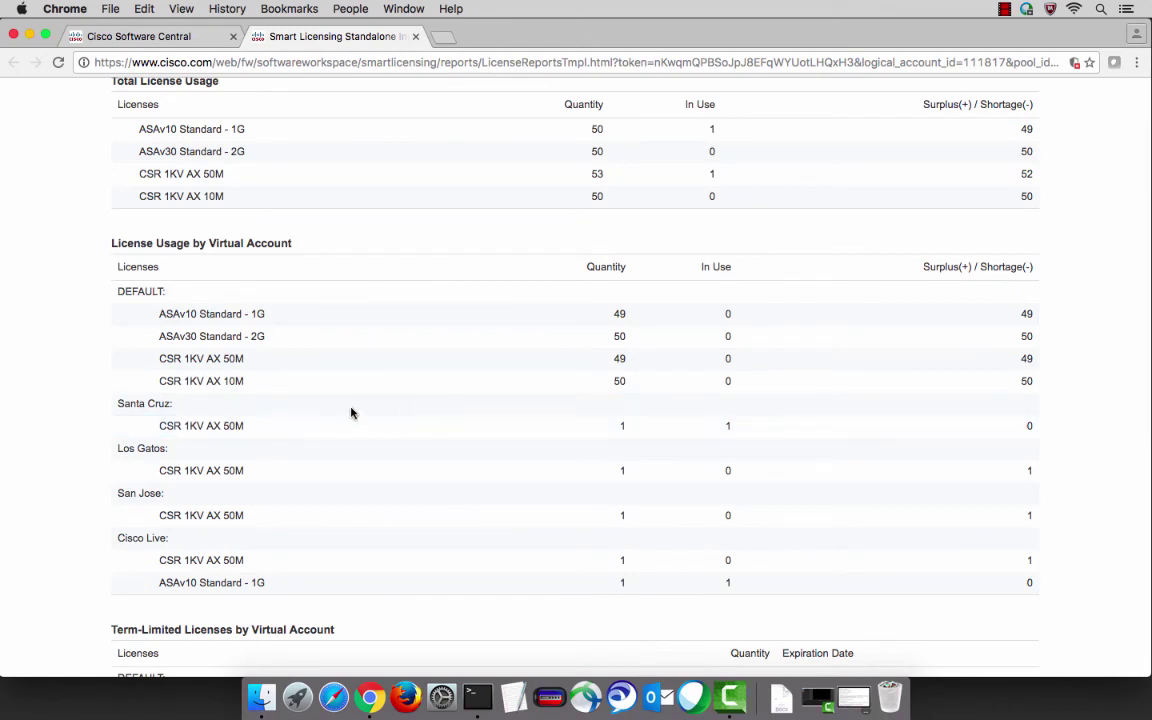
{"action": "left_click_drag", "start_coordinate": [113, 403], "coordinate": [185, 403]}
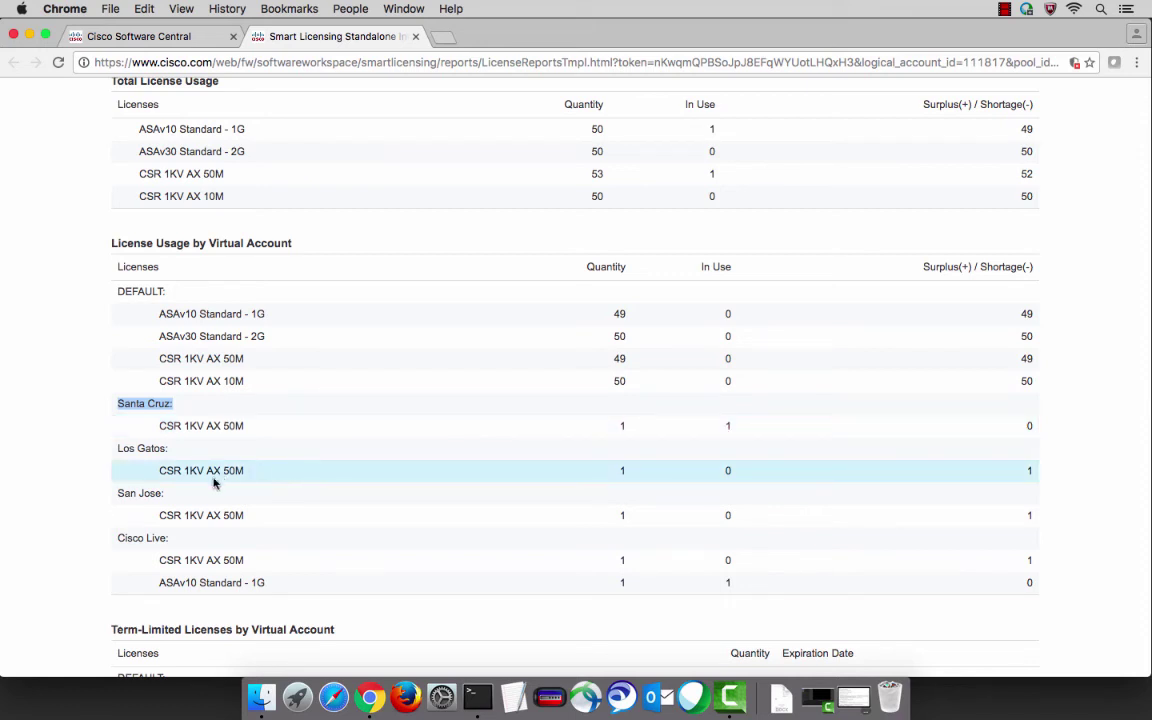
{"action": "left_click", "coordinate": [172, 515]}
{"action": "triple_click", "coordinate": [172, 515]}
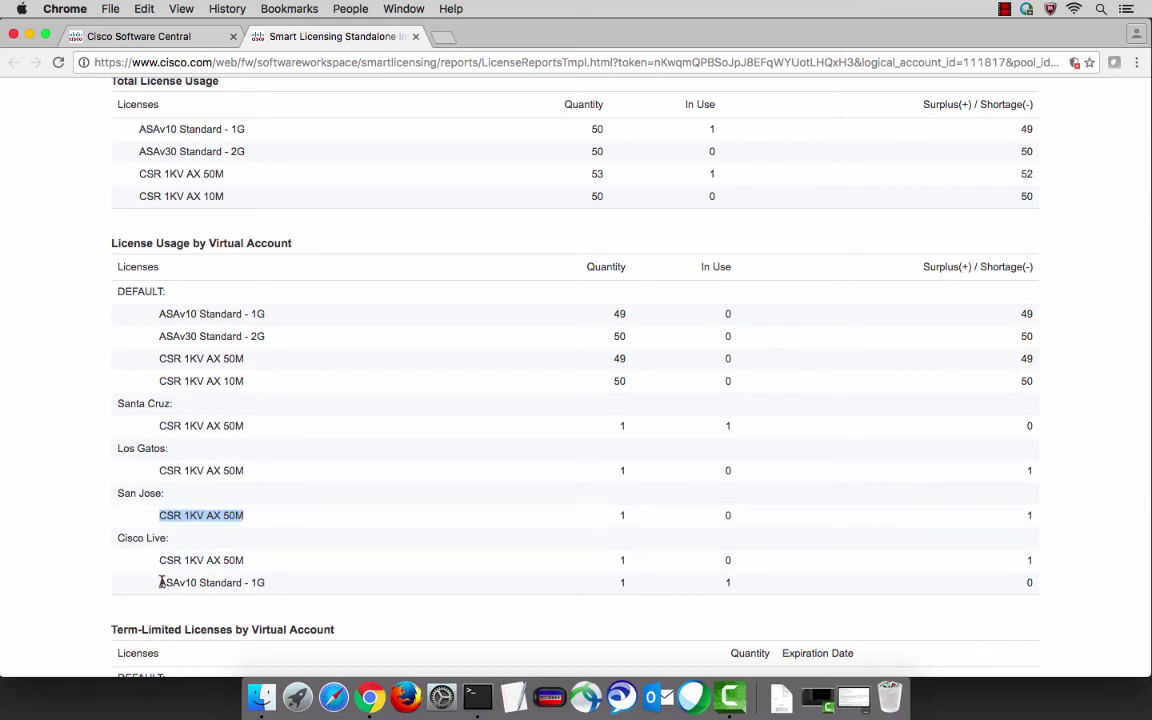
{"action": "left_click_drag", "start_coordinate": [159, 582], "coordinate": [277, 584]}
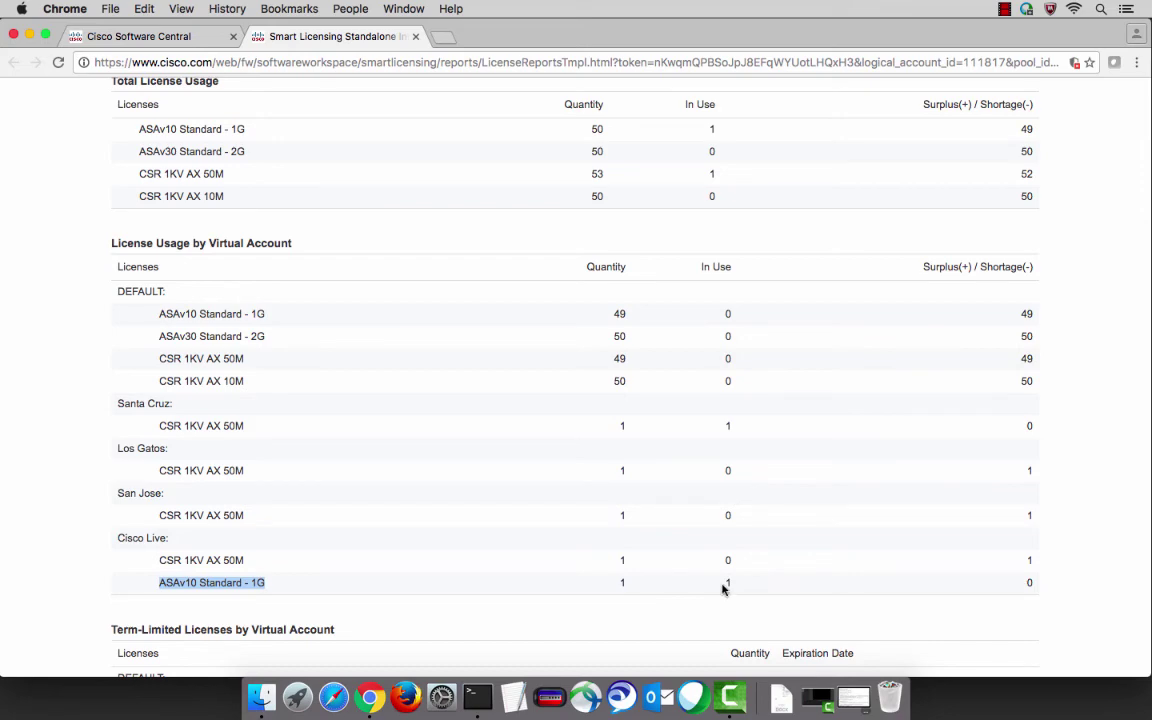
{"action": "scroll", "coordinate": [724, 589], "scroll_direction": "down", "scroll_amount": 5}
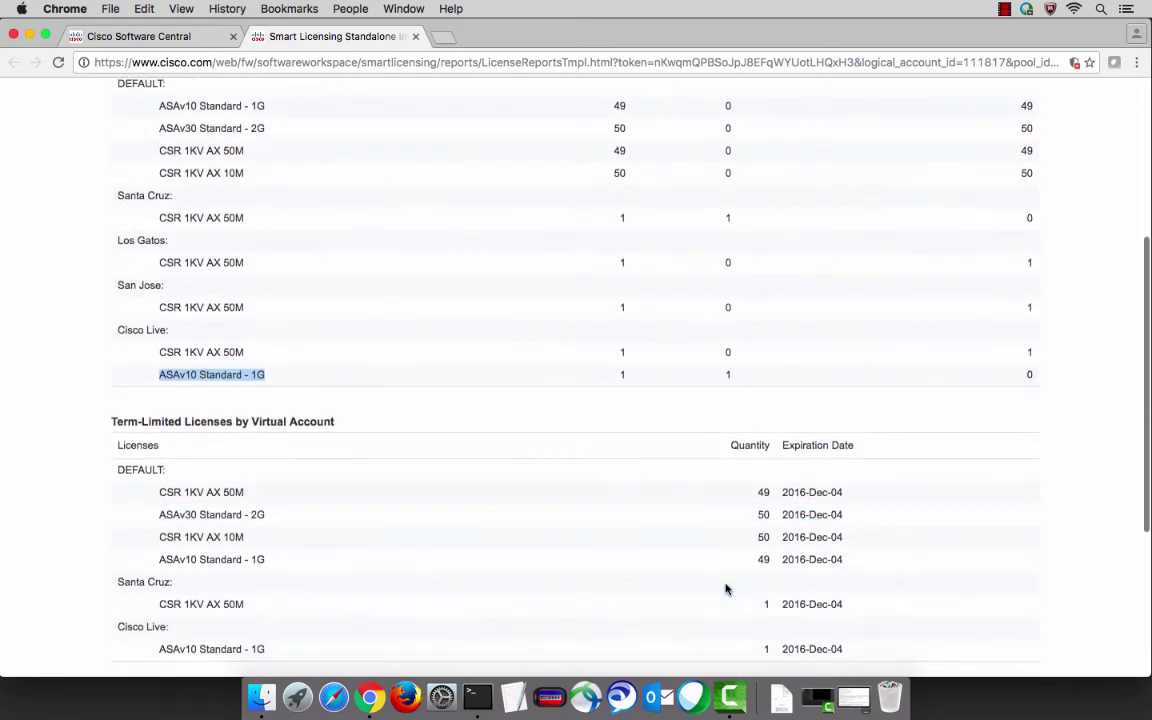
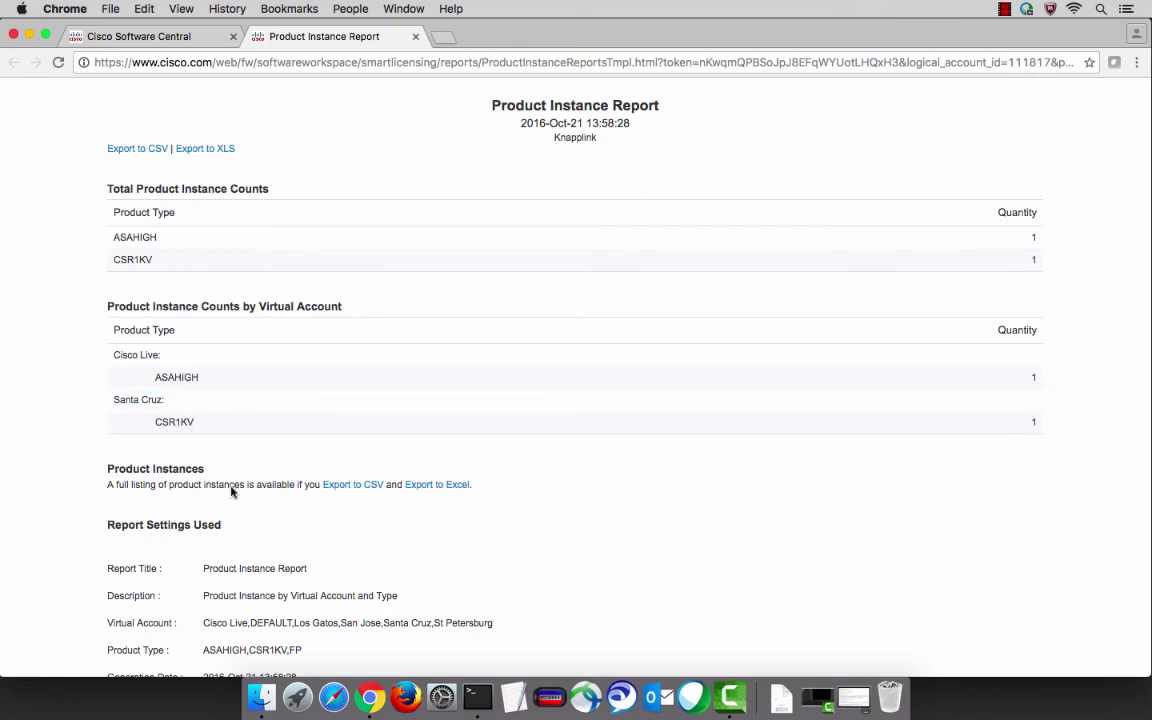
Export the full product instance listing to CSV and open the downloaded file in Excel
{"action": "left_click", "coordinate": [355, 486]}
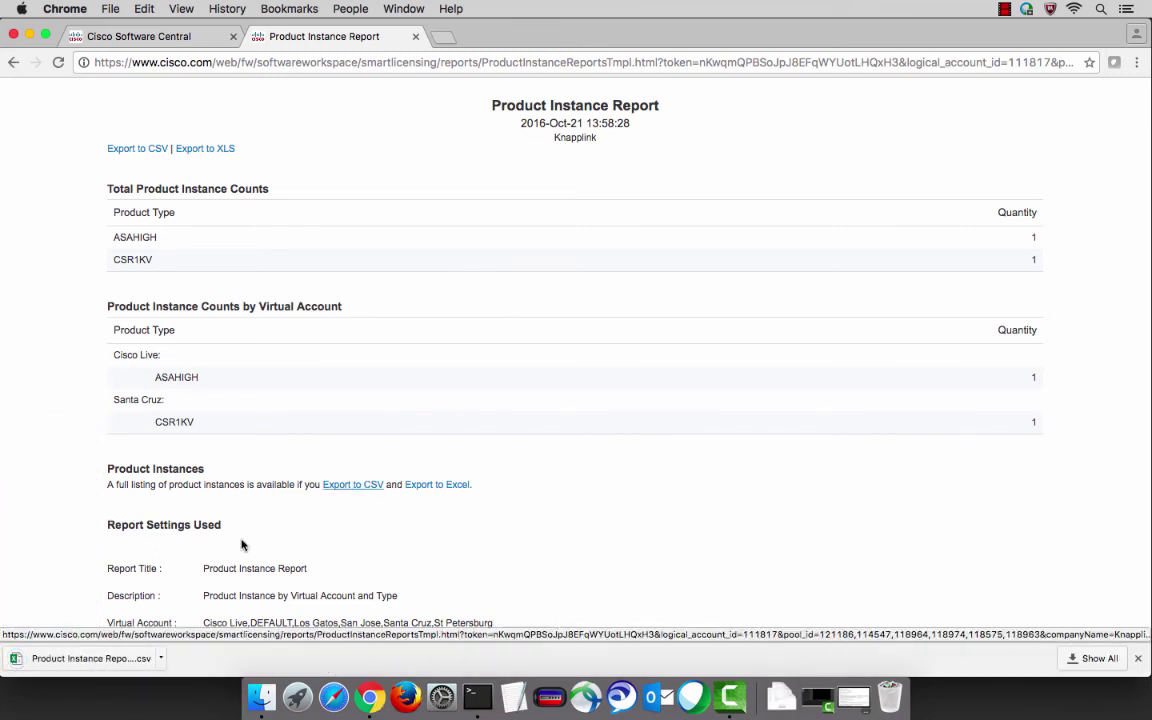
{"action": "left_click", "coordinate": [100, 664]}
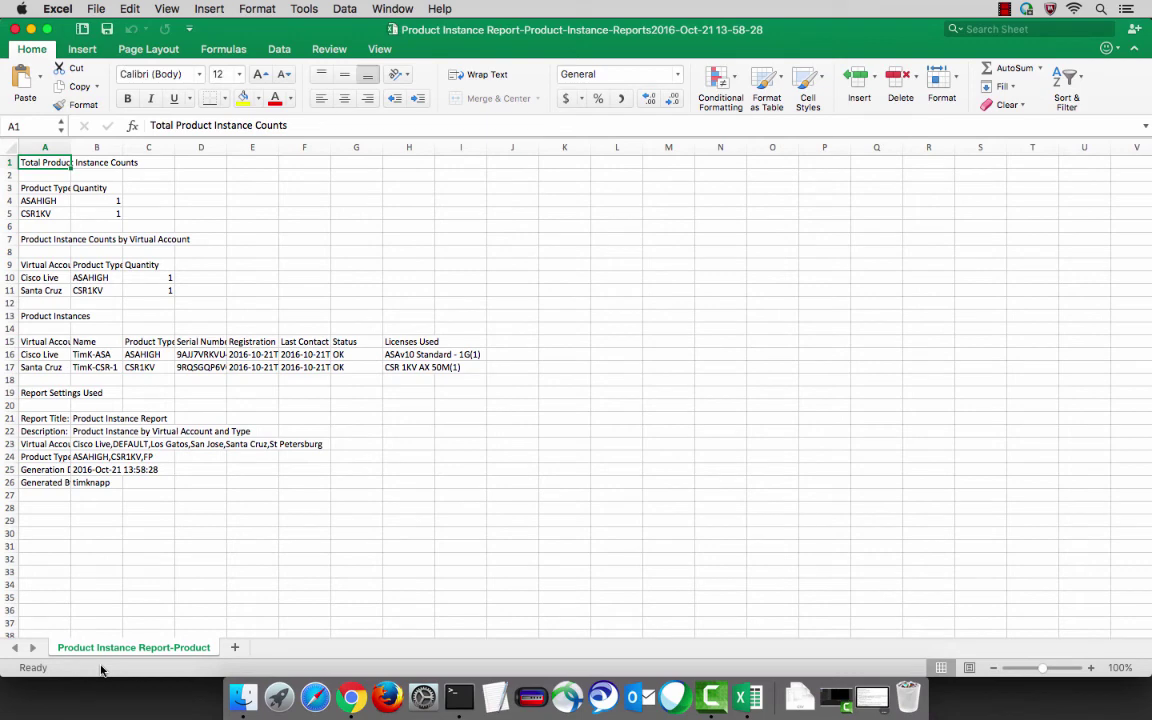
Check the ASAHIGH and CSR1KV product instance totals and the counts by virtual account in the spreadsheet
{"action": "left_click", "coordinate": [62, 201]}
{"action": "left_click", "coordinate": [96, 201]}
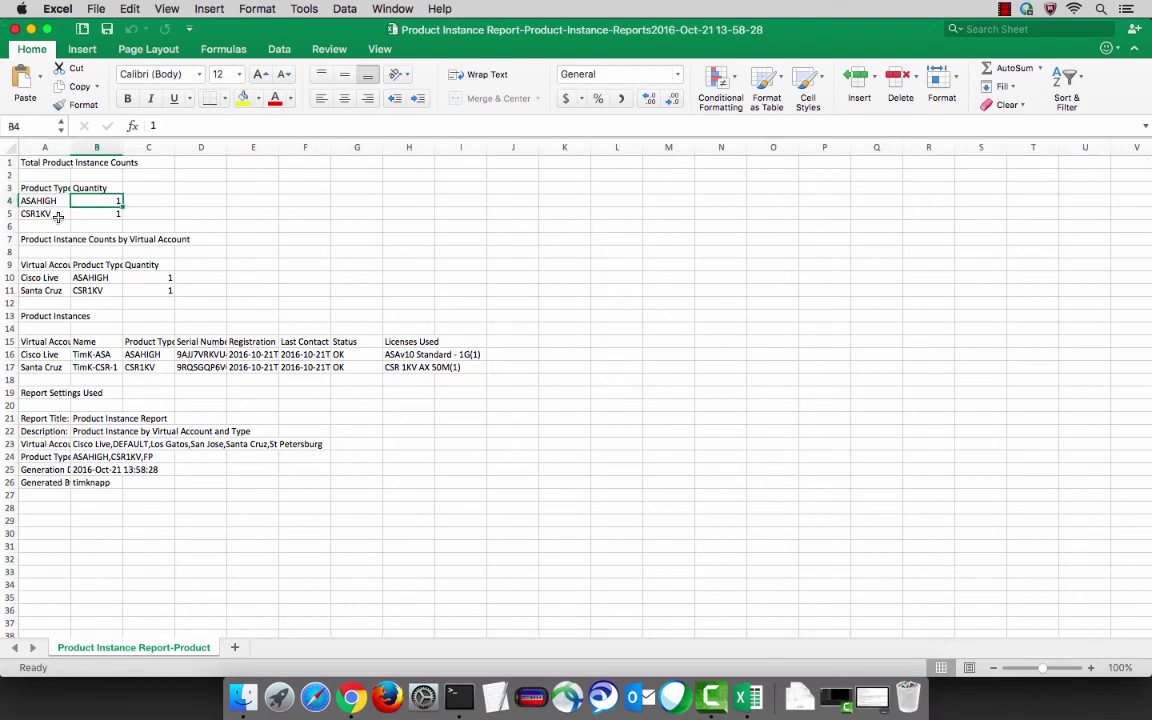
{"action": "left_click", "coordinate": [58, 215]}
{"action": "left_click", "coordinate": [91, 213]}
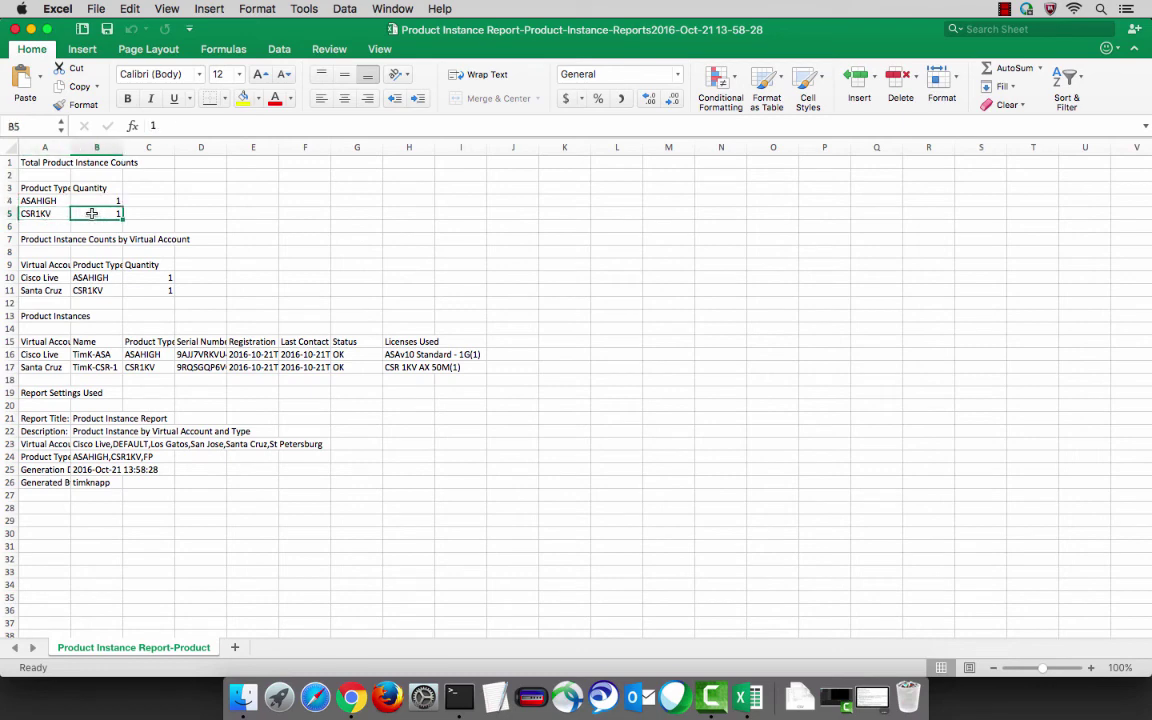
{"action": "left_click_drag", "start_coordinate": [36, 264], "coordinate": [157, 291]}
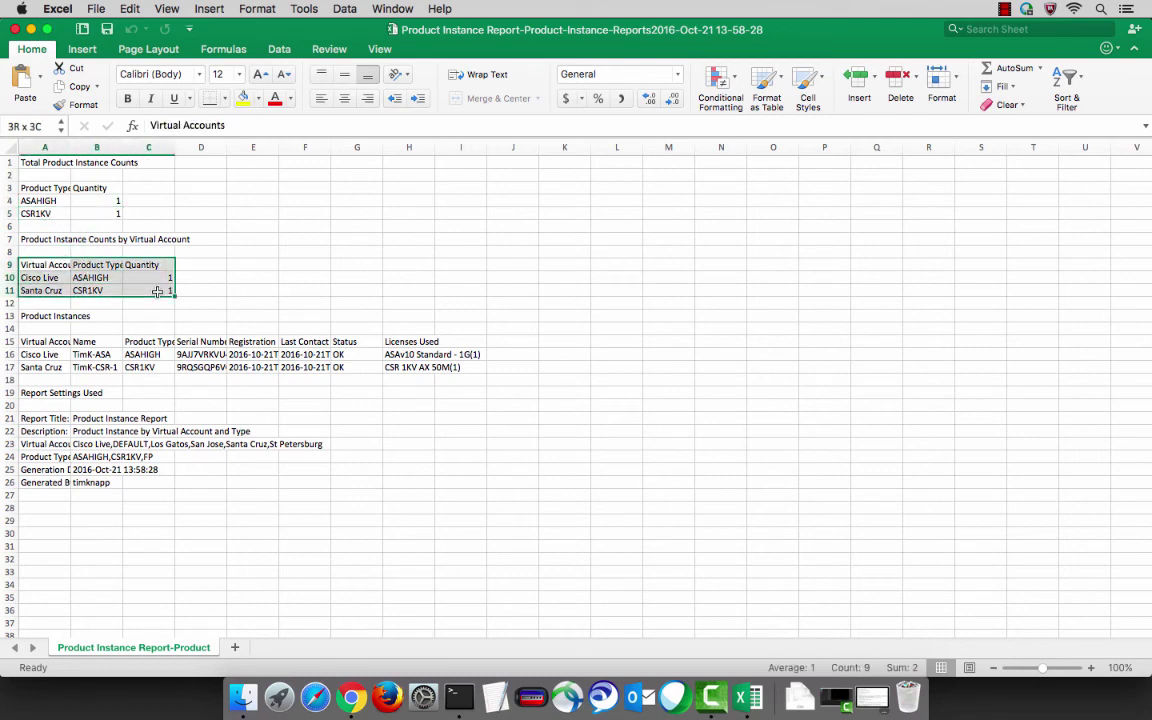
Review the virtual account, name, product type and licenses used in the spreadsheet's Product Instances table
{"action": "left_click", "coordinate": [45, 343]}
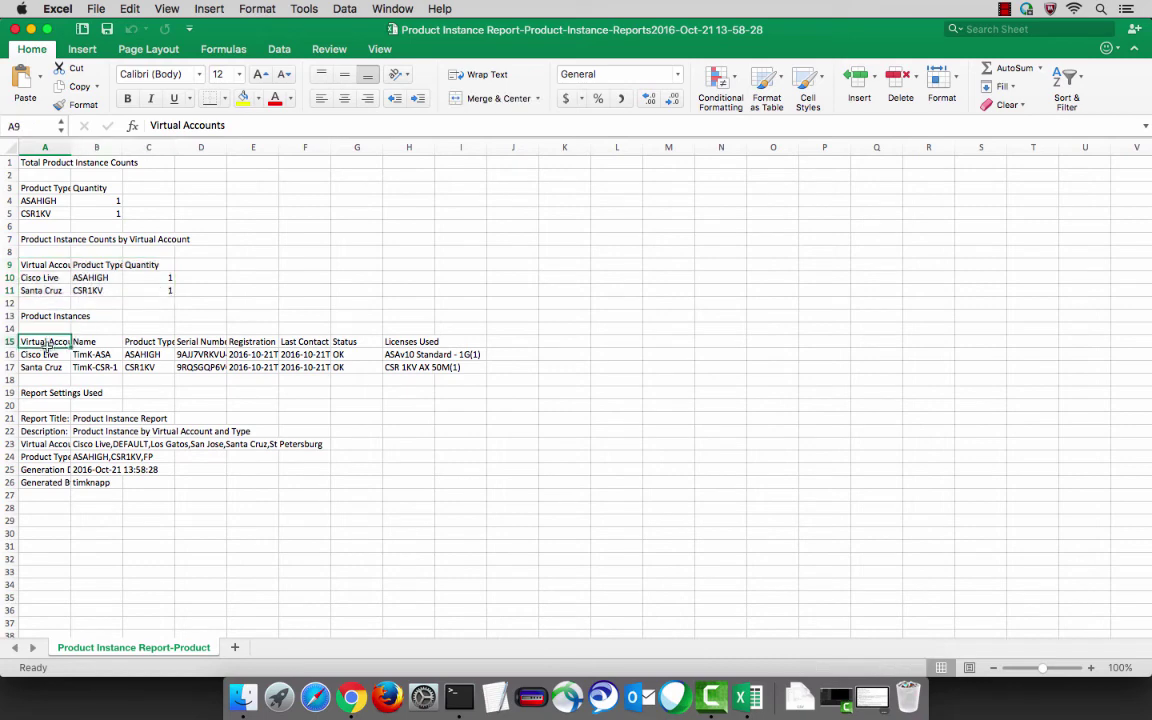
{"action": "left_click_drag", "start_coordinate": [45, 343], "coordinate": [115, 368]}
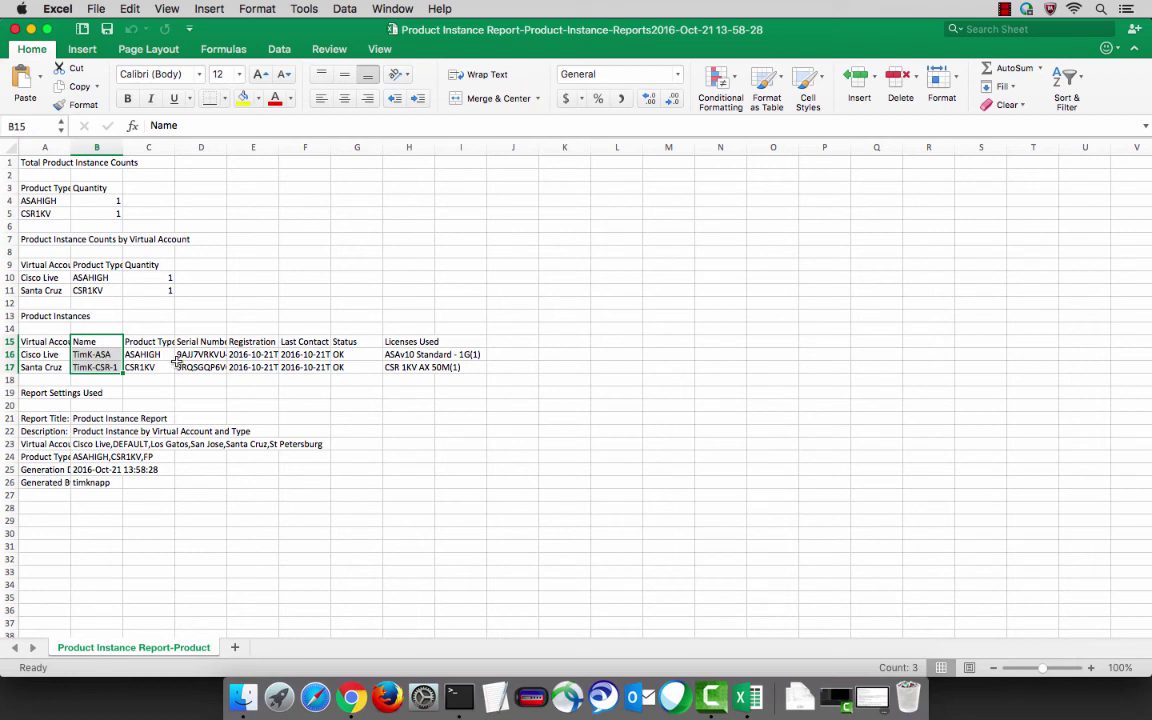
{"action": "left_click_drag", "start_coordinate": [150, 343], "coordinate": [157, 370]}
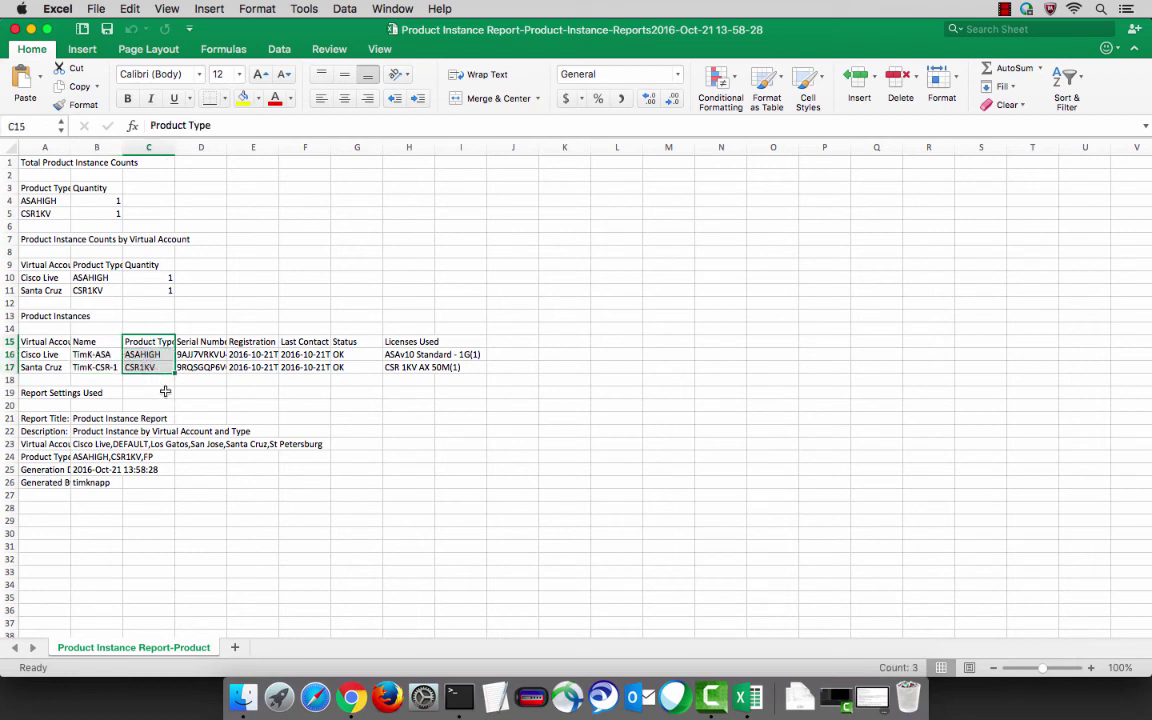
{"action": "left_click", "coordinate": [410, 342]}
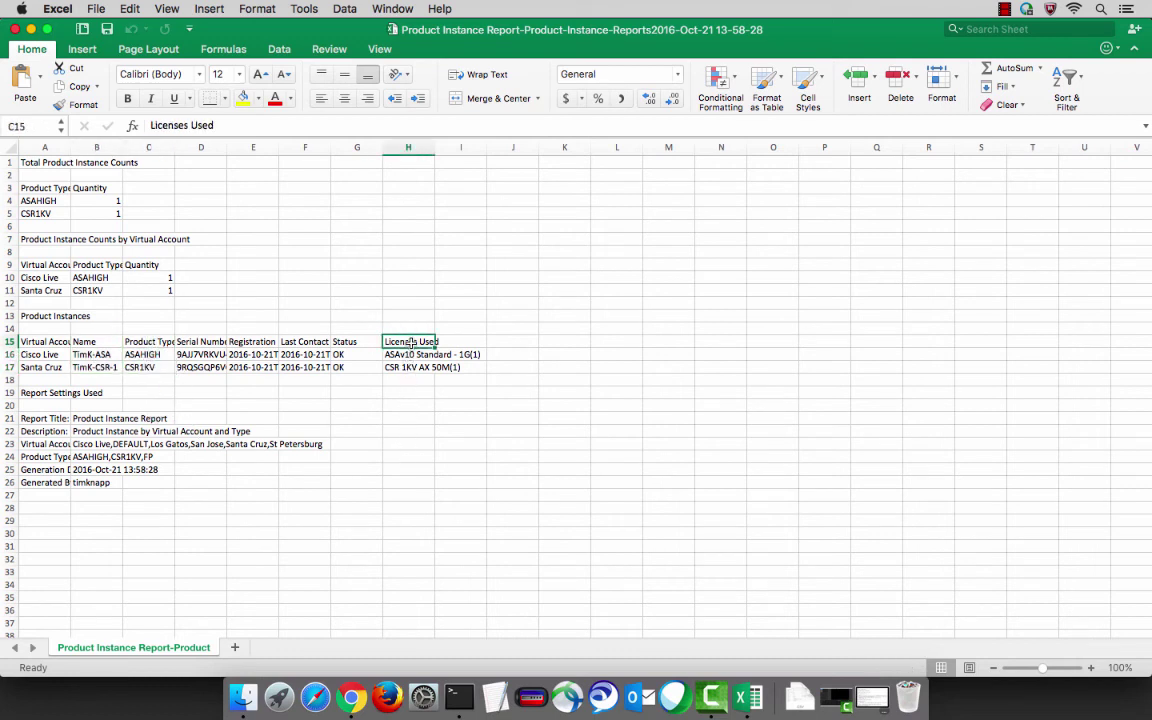
{"action": "left_click_drag", "start_coordinate": [410, 342], "coordinate": [404, 367]}
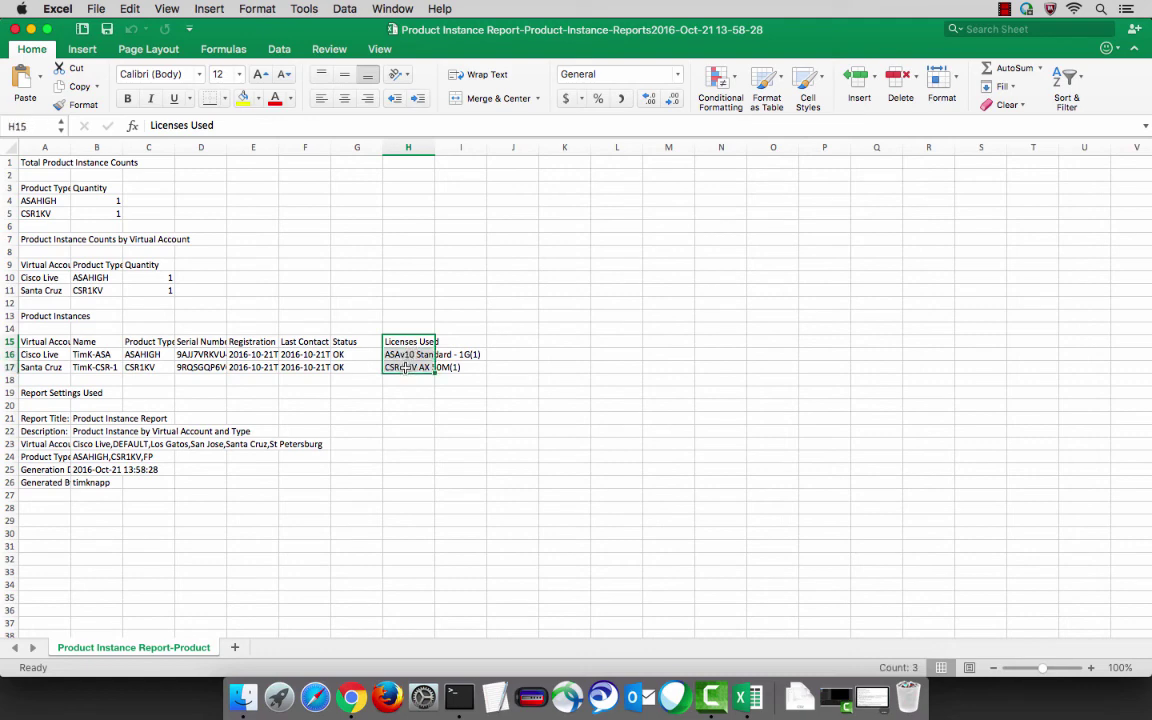
{"action": "scroll", "coordinate": [300, 290], "scroll_direction": "right", "scroll_amount": 1}
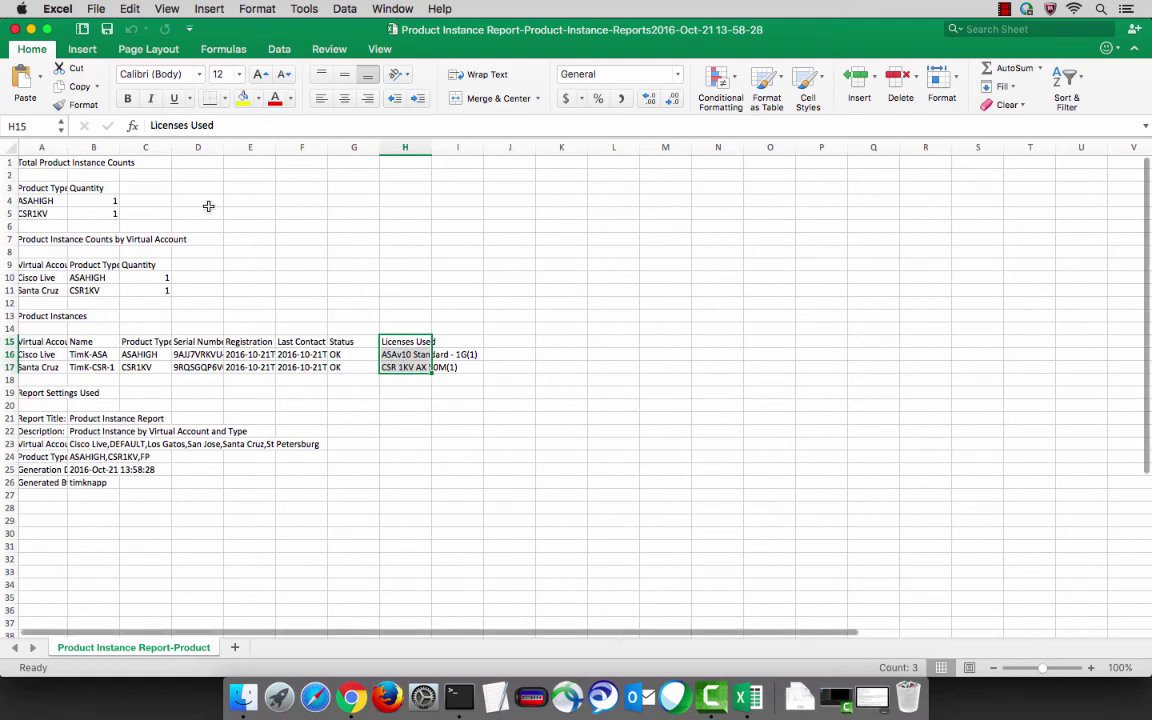
Close the exported spreadsheet and the Product Instance report with its settings dialog, and open the Email Notification page in Chrome
{"action": "left_click", "coordinate": [15, 30]}
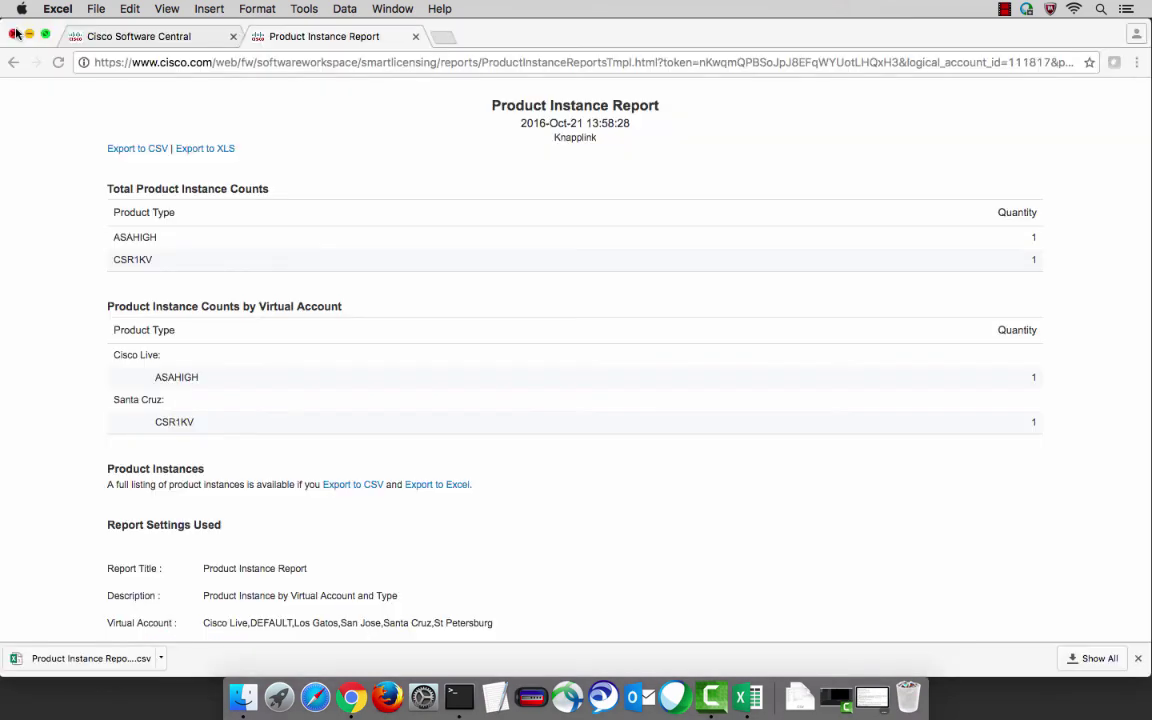
{"action": "left_click", "coordinate": [415, 36]}
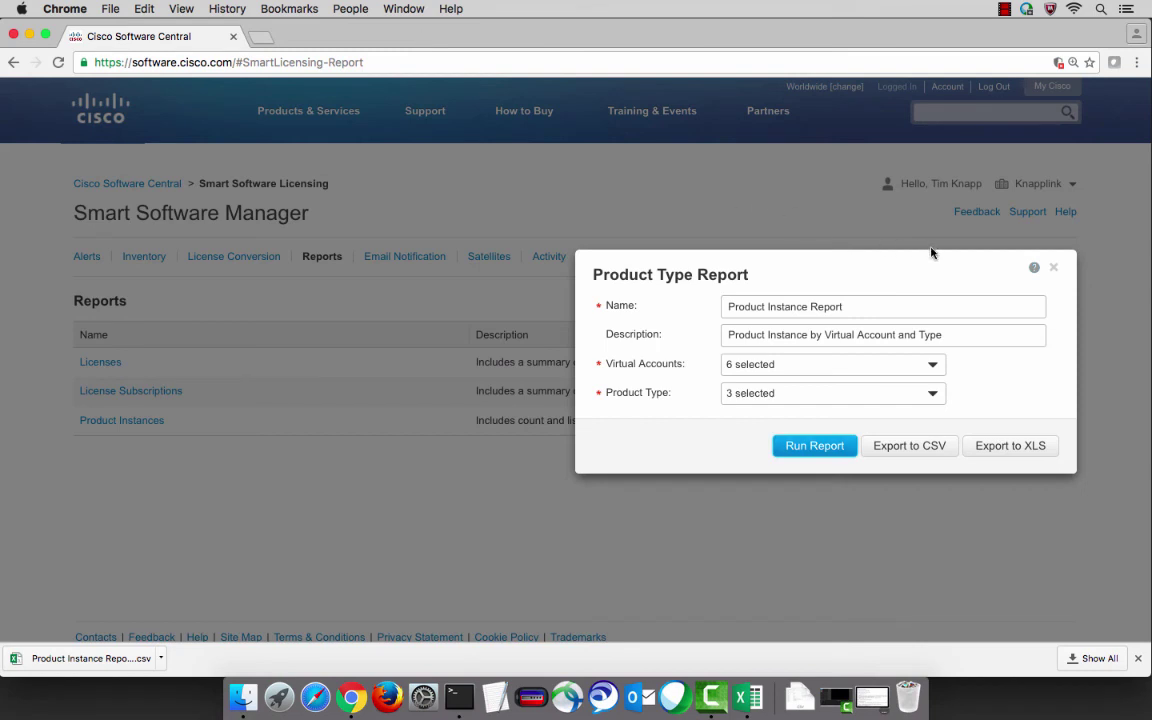
{"action": "left_click", "coordinate": [1054, 270]}
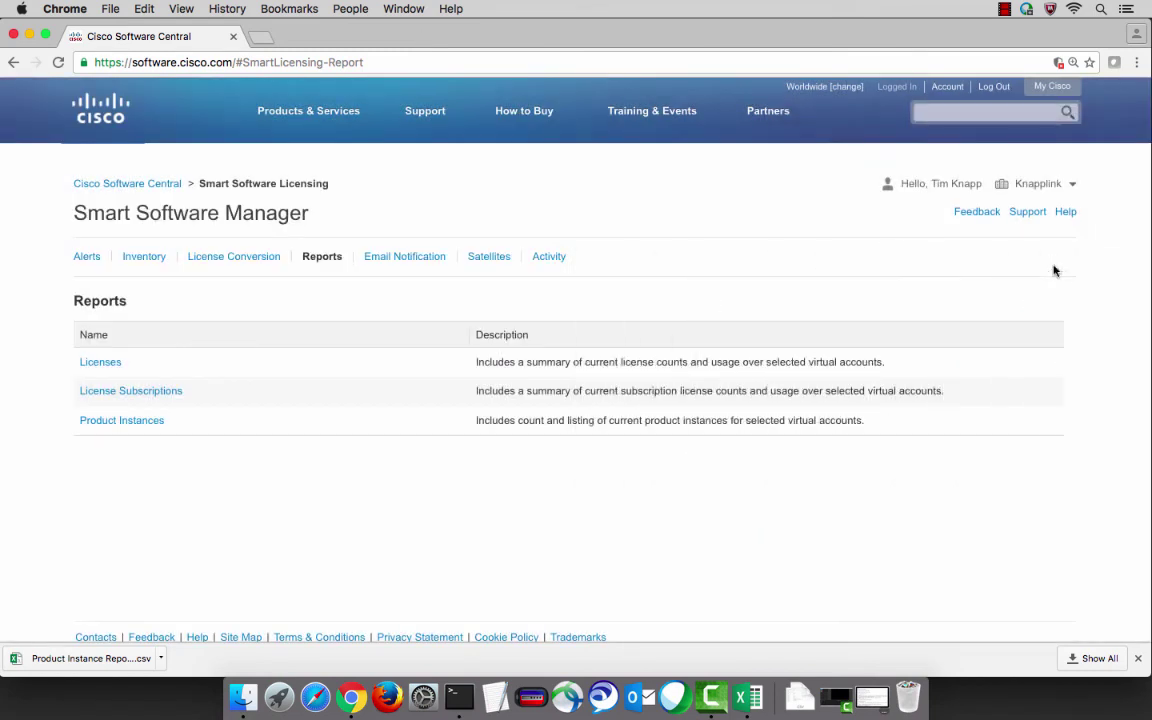
{"action": "left_click", "coordinate": [382, 257]}
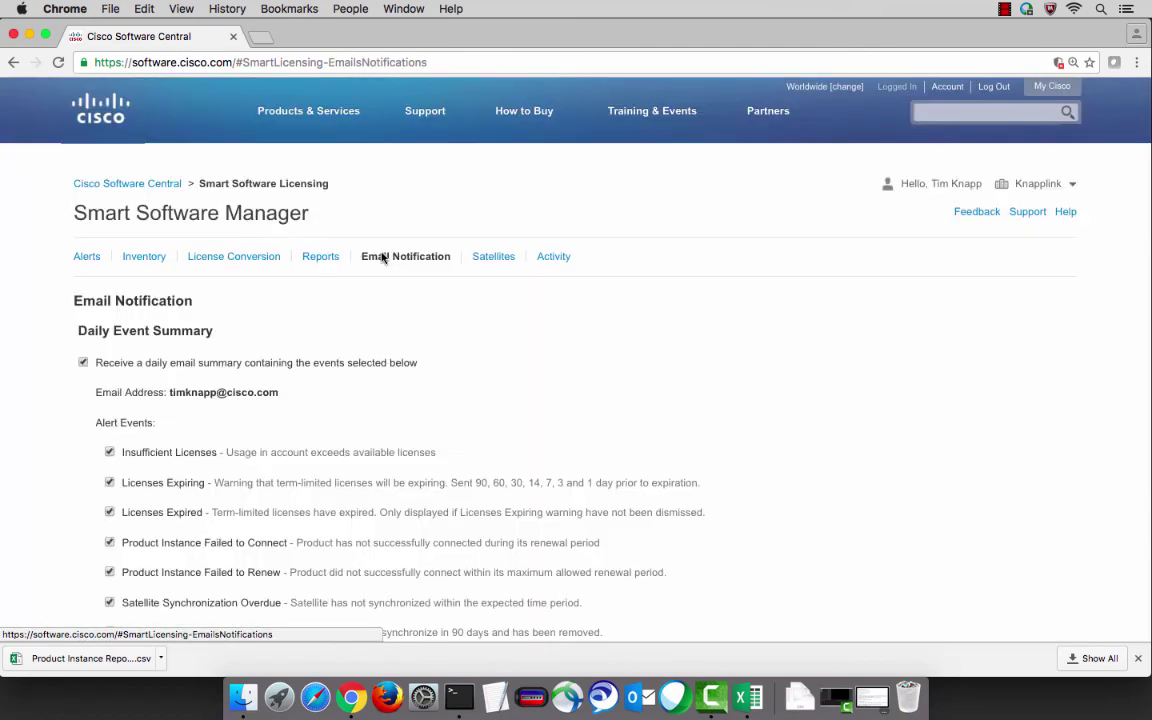
Turn off the Satellite Synchronization Overdue, Satellite Unregistered and Removed, and satellite synchronization file emails, and save the notification settings
{"action": "scroll", "coordinate": [382, 257], "scroll_direction": "down", "scroll_amount": 5}
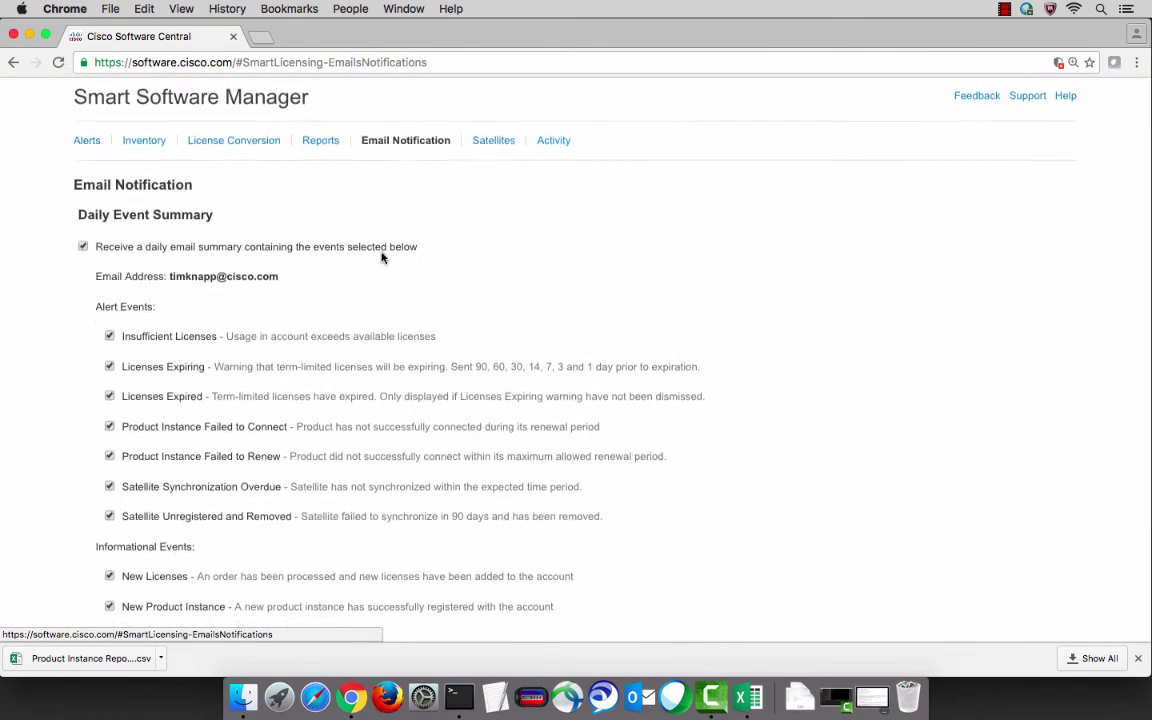
{"action": "scroll", "coordinate": [381, 257], "scroll_direction": "down", "scroll_amount": 1}
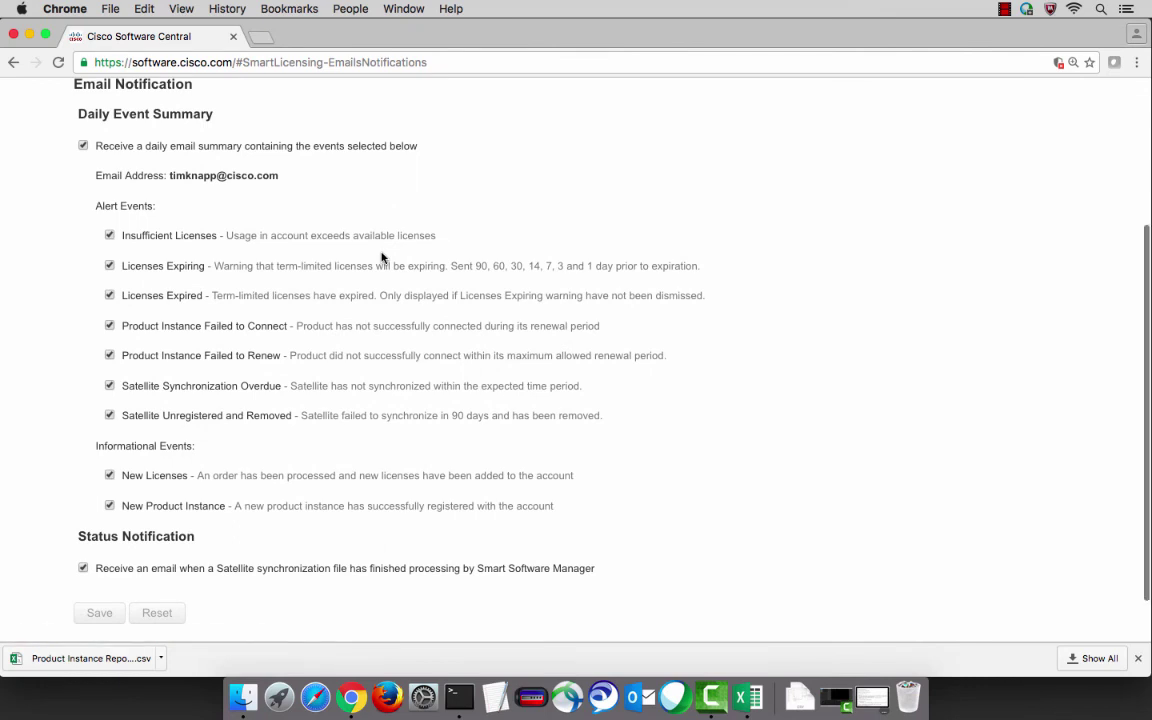
{"action": "left_click", "coordinate": [110, 386]}
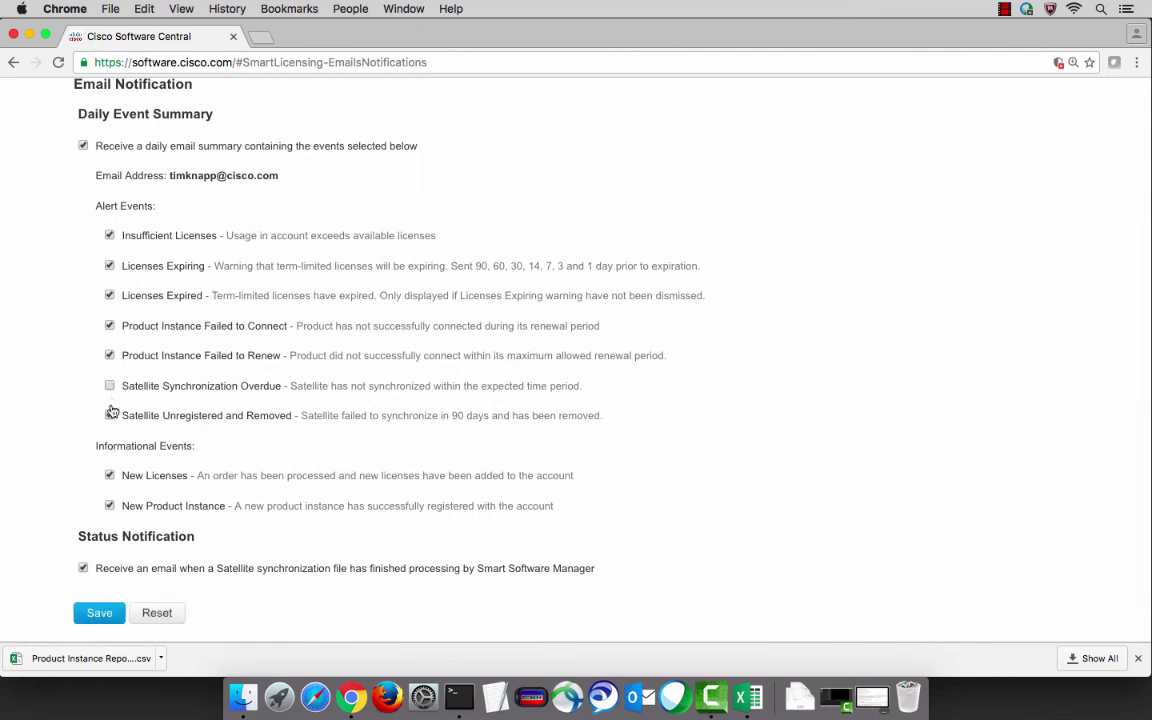
{"action": "left_click", "coordinate": [110, 415]}
{"action": "left_click", "coordinate": [83, 568]}
{"action": "left_click", "coordinate": [95, 613]}
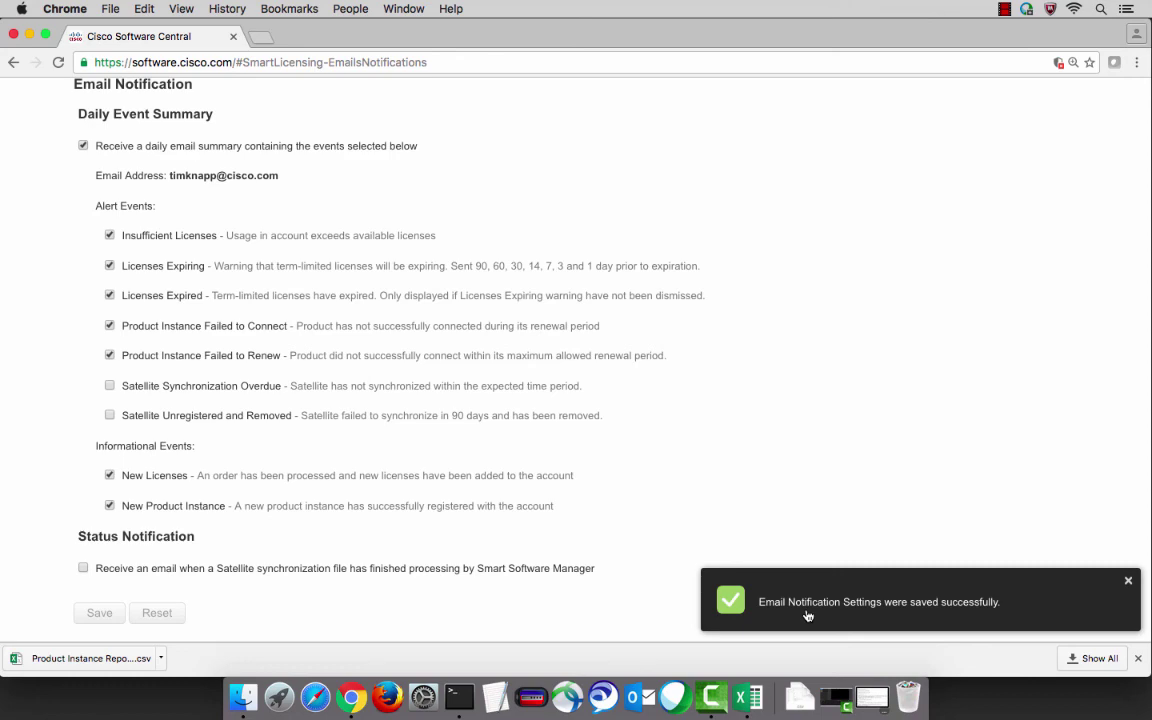
Review the Activity page's license transactions and event log, and return to the Cisco Software Central home page
{"action": "scroll", "coordinate": [807, 612], "scroll_direction": "up", "scroll_amount": 3}
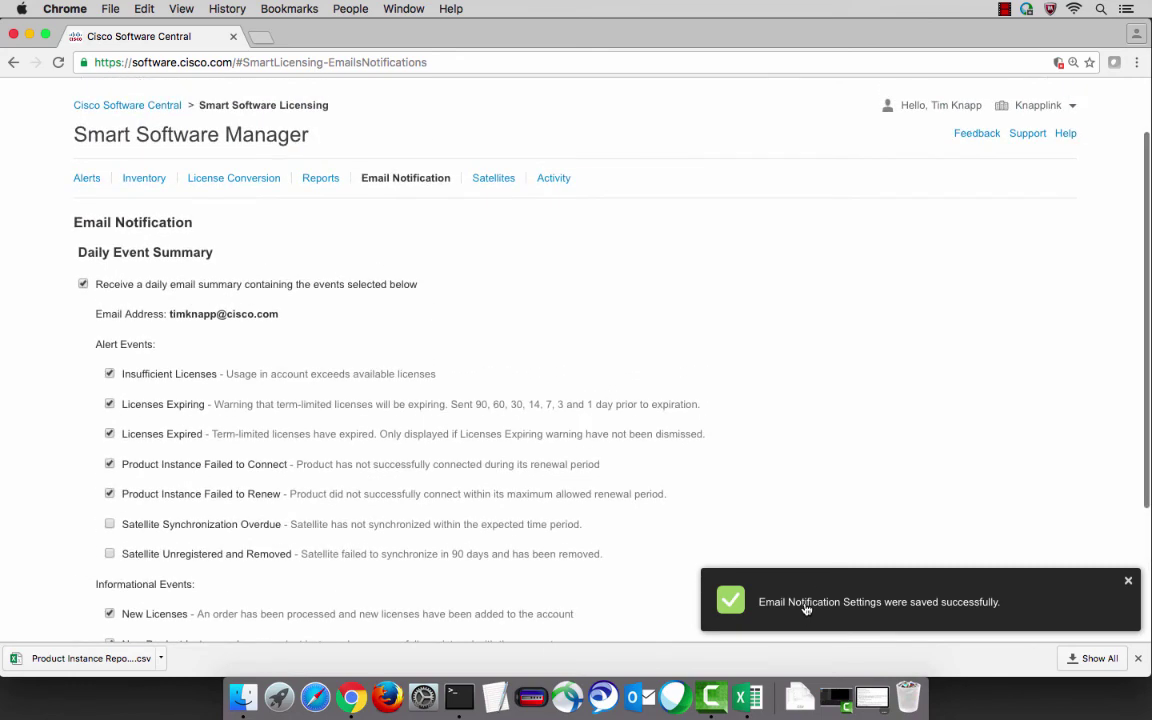
{"action": "left_click", "coordinate": [564, 180]}
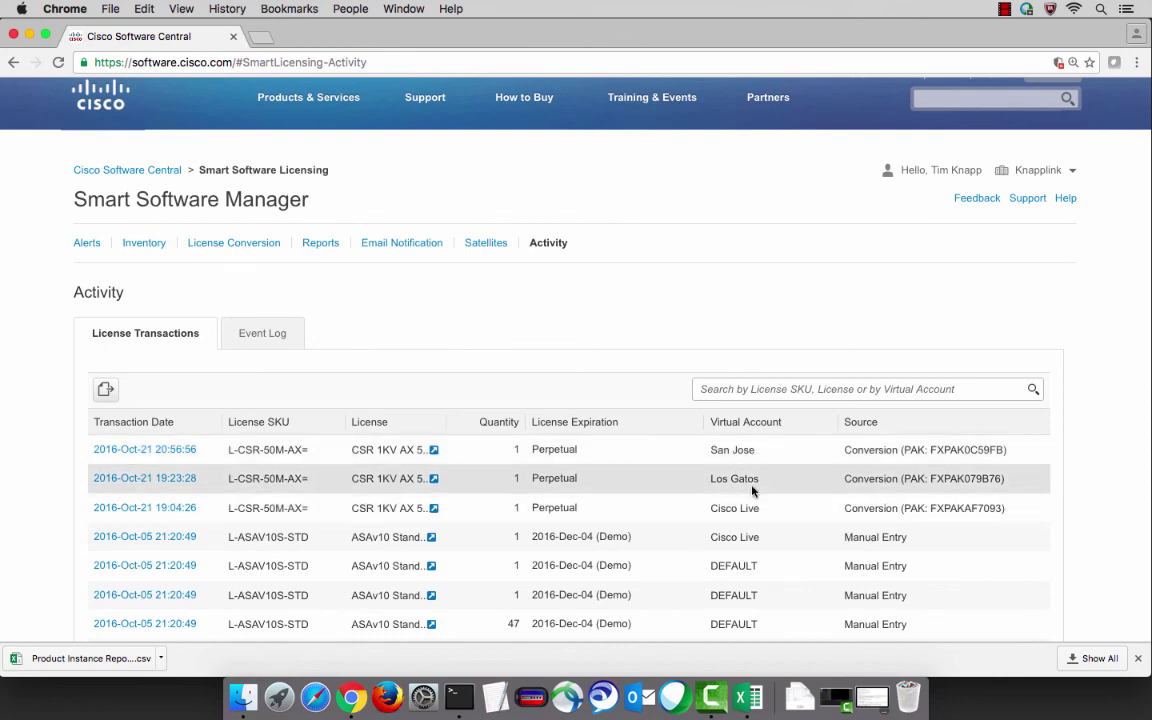
{"action": "left_click", "coordinate": [285, 339]}
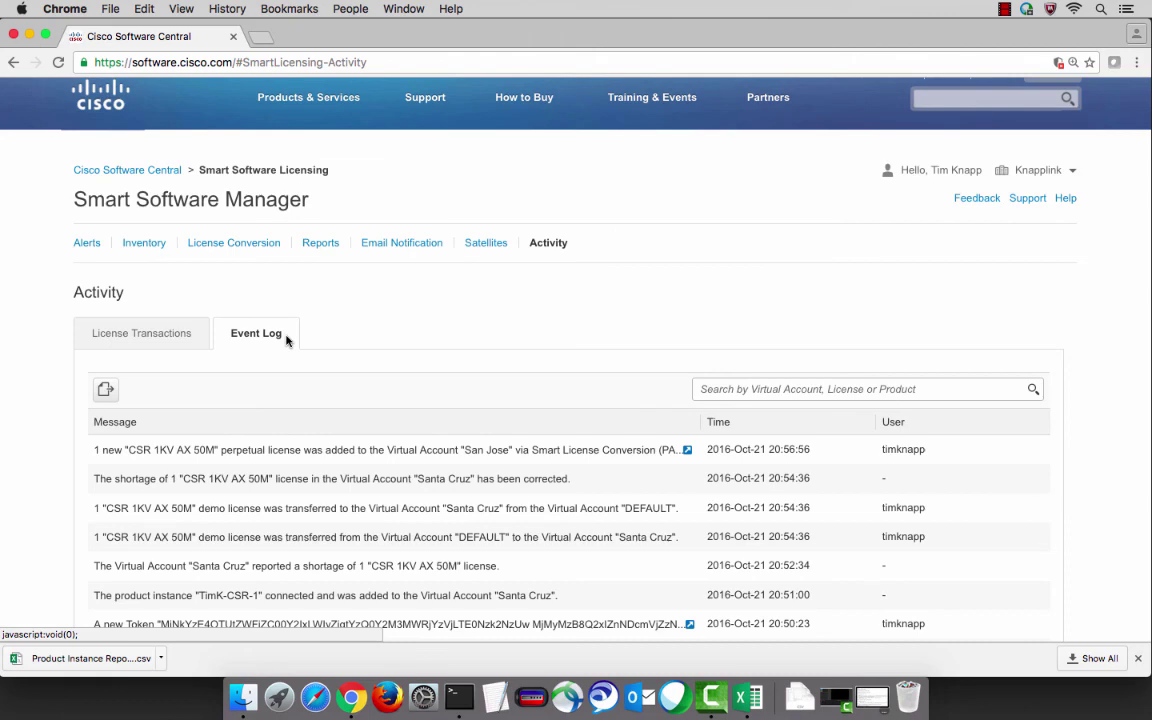
{"action": "scroll", "coordinate": [285, 339], "scroll_direction": "down", "scroll_amount": 5}
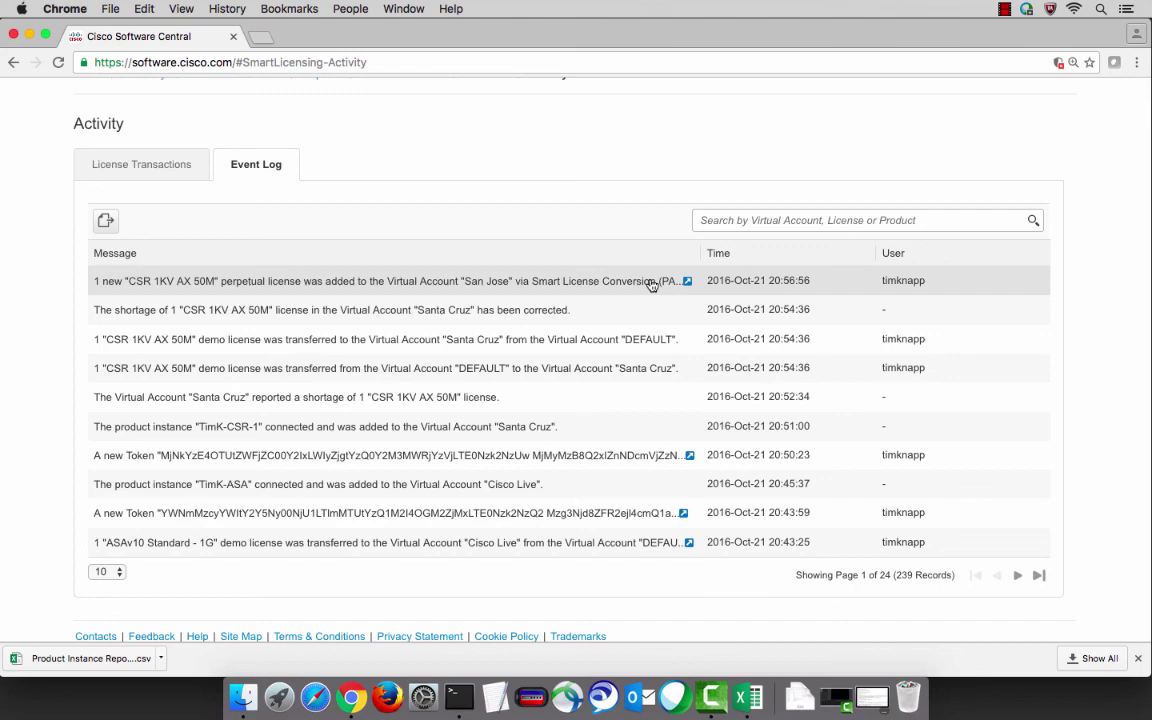
{"action": "scroll", "coordinate": [652, 285], "scroll_direction": "up", "scroll_amount": 4}
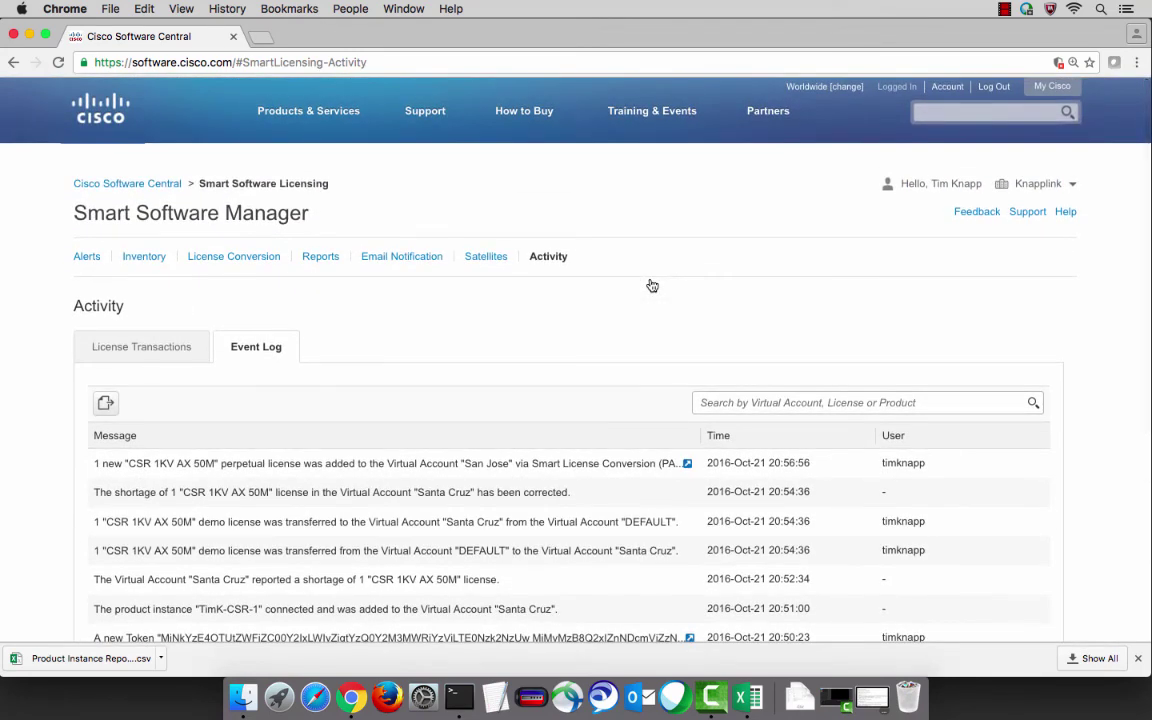
{"action": "left_click", "coordinate": [84, 184]}
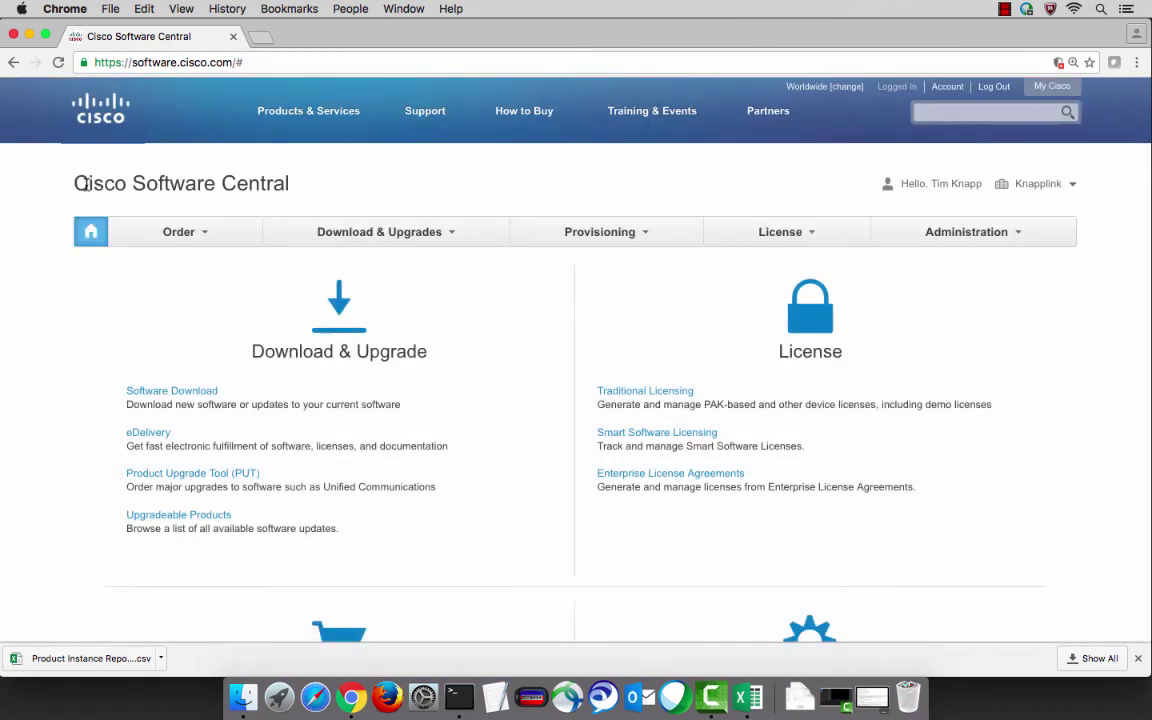